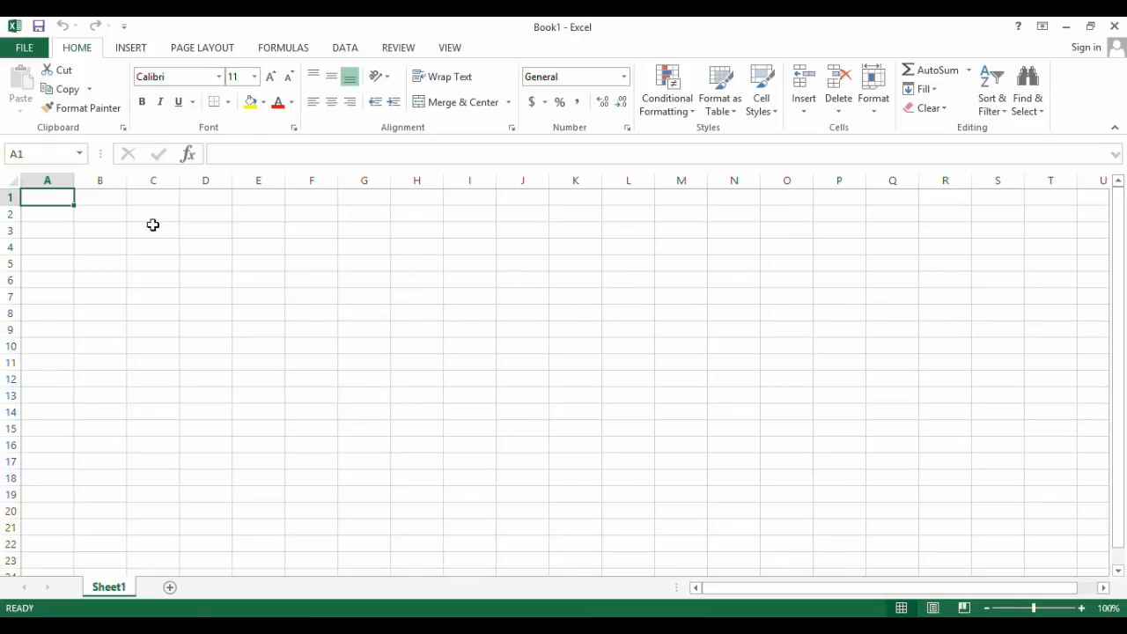
Widen column A slightly and enter the heading "name" in cell A1
{"action": "left_click_drag", "start_coordinate": [76, 182], "coordinate": [111, 183]}
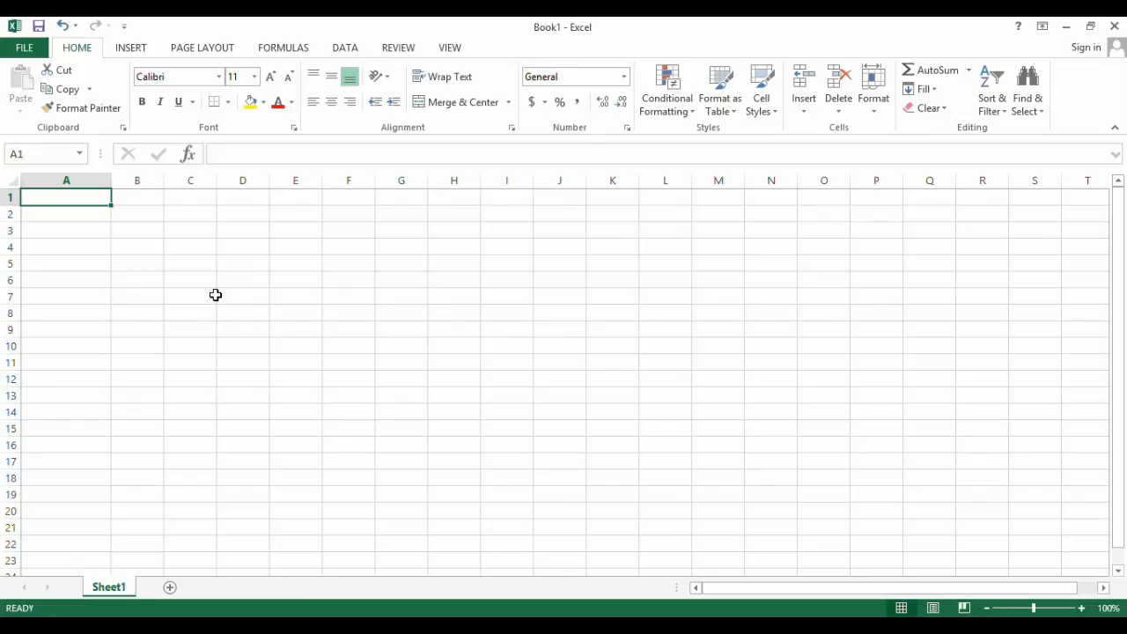
{"action": "left_click", "coordinate": [56, 198]}
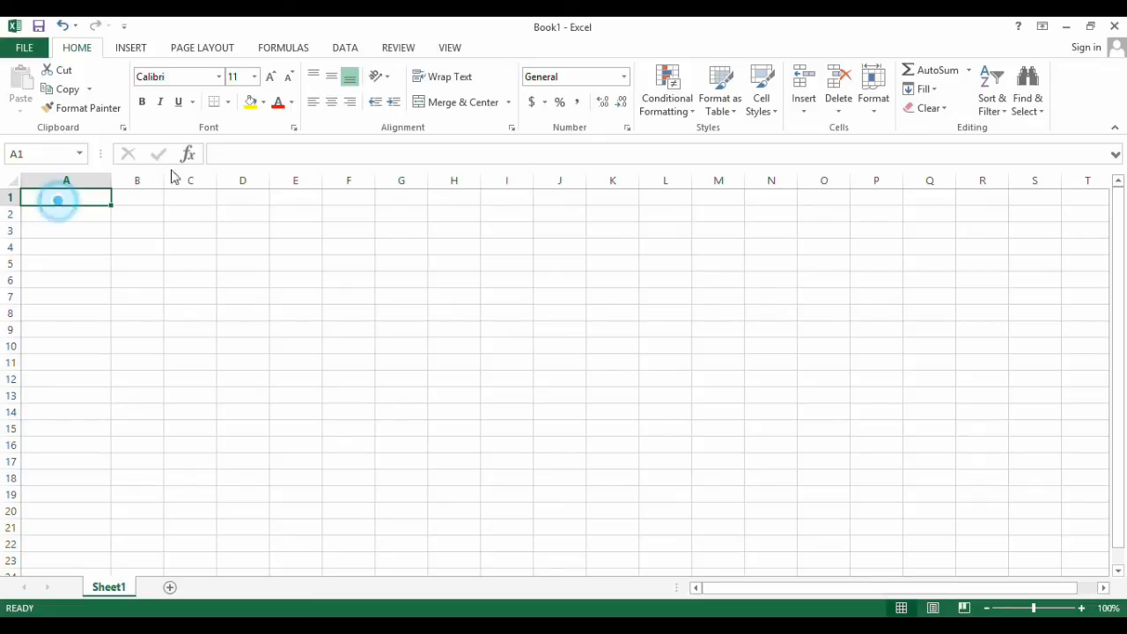
{"action": "left_click", "coordinate": [308, 149]}
{"action": "type", "text": "neam"}
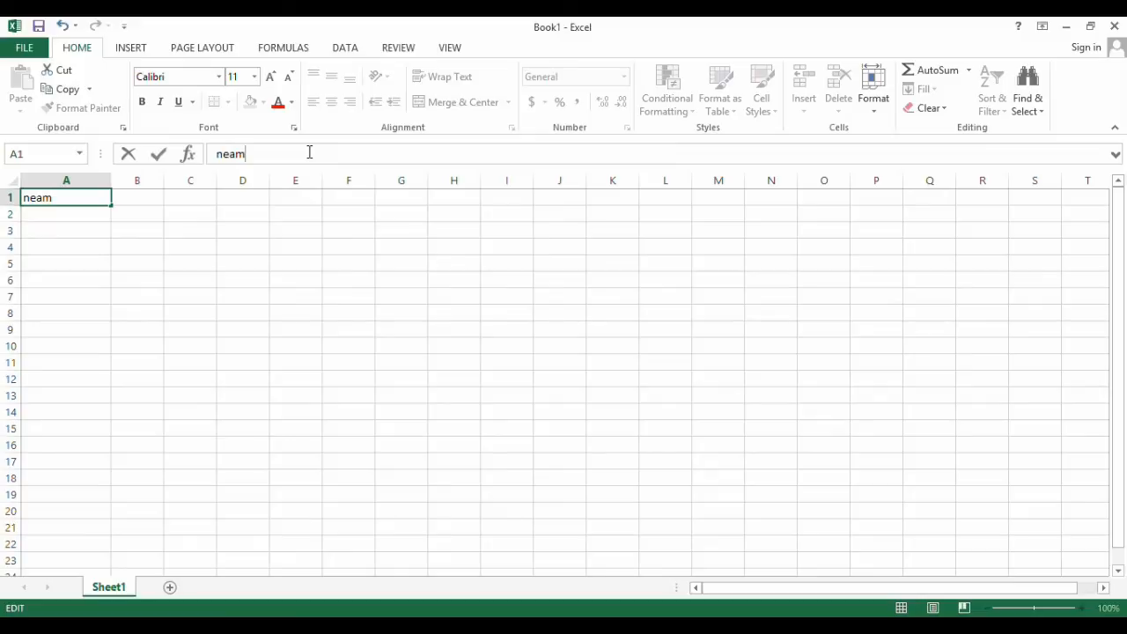
{"action": "key", "text": "BackSpace"}
{"action": "key", "text": "BackSpace"}
{"action": "key", "text": "BackSpace"}
{"action": "type", "text": "ame"}
{"action": "key", "text": "Return"}
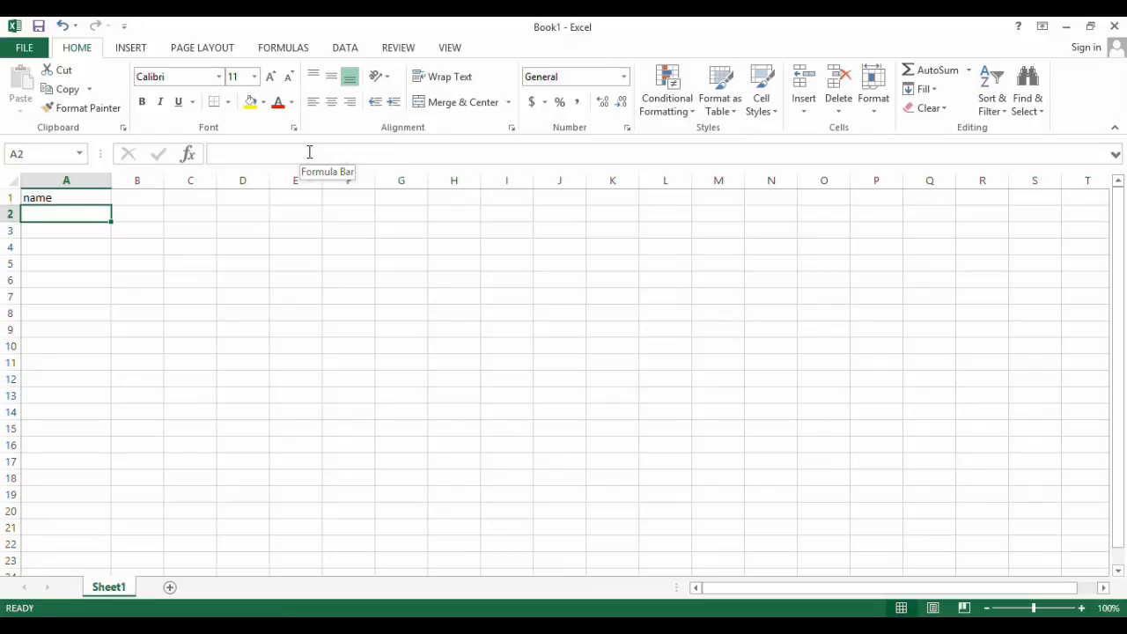
Enter two sample people's names in A2 and A3, each with the surname first and a comma after it
{"action": "type", "text": "doe, jo"}
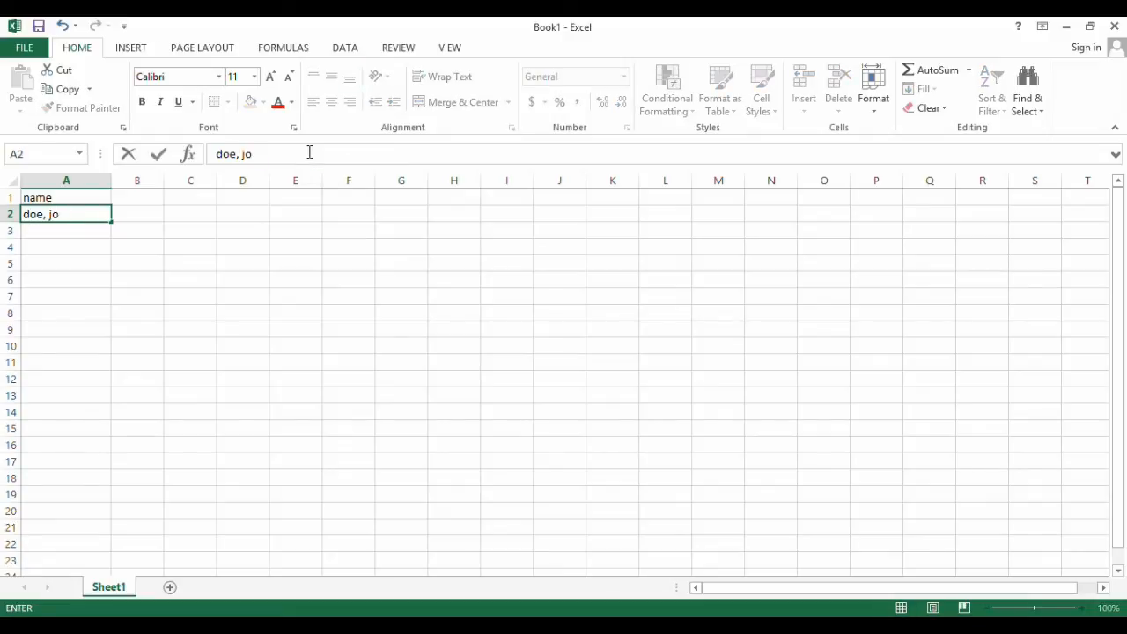
{"action": "type", "text": "hn"}
{"action": "key", "text": "Return"}
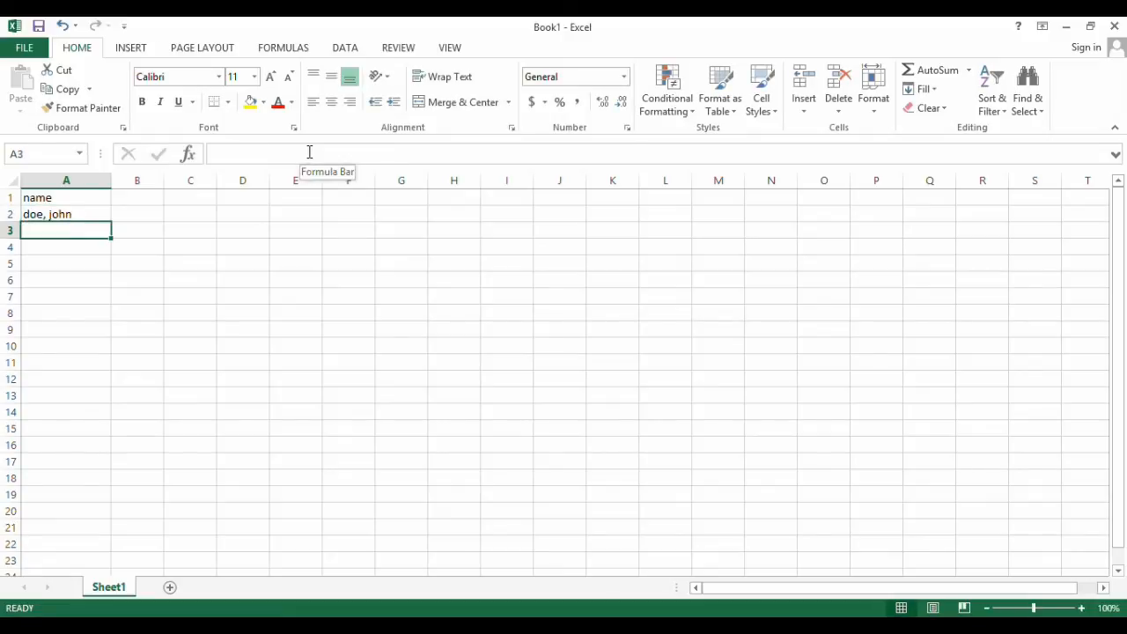
{"action": "type", "text": "doe, "}
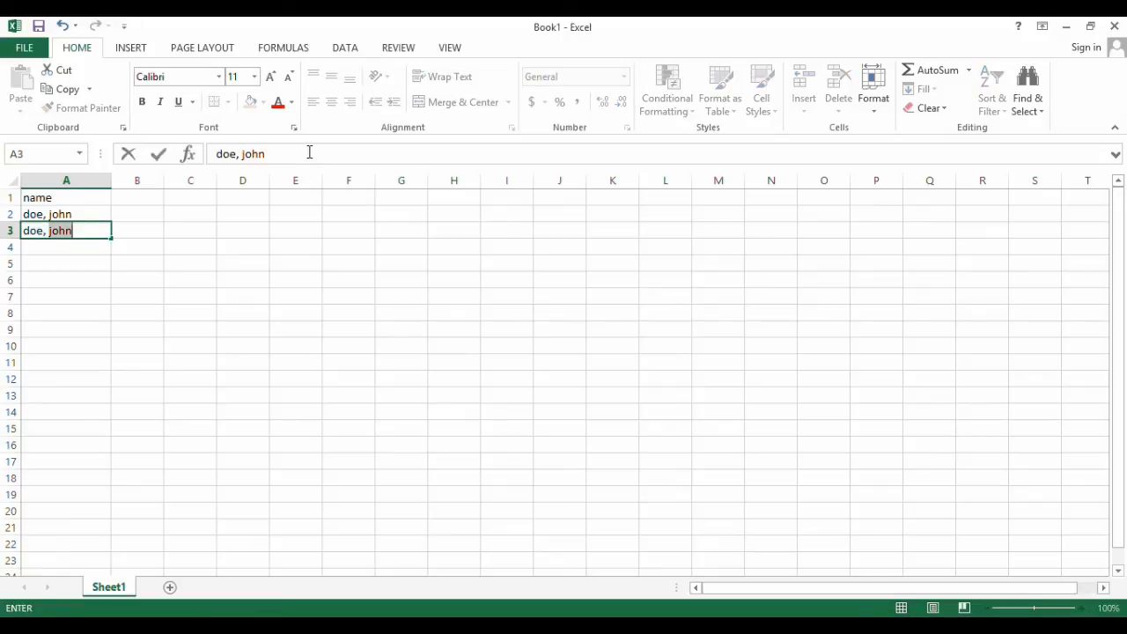
{"action": "type", "text": "not john"}
{"action": "key", "text": "ctrl+Return"}
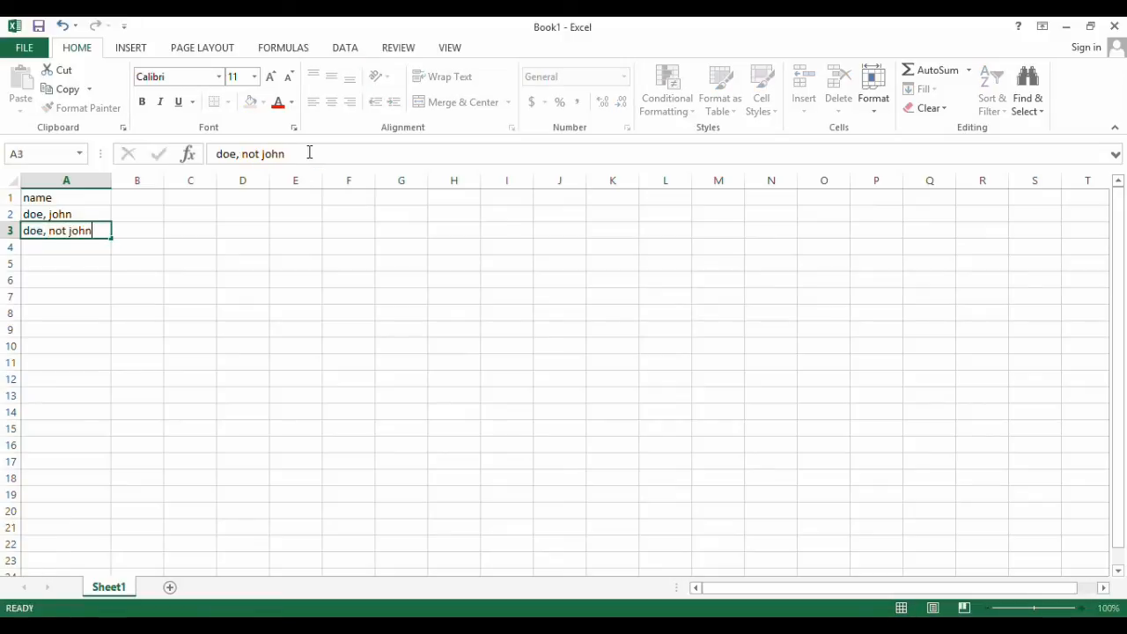
{"action": "key", "text": "Return"}
Fill A4 to A6 with the placeholder entries a, b and c
{"action": "type", "text": "a"}
{"action": "key", "text": "Return"}
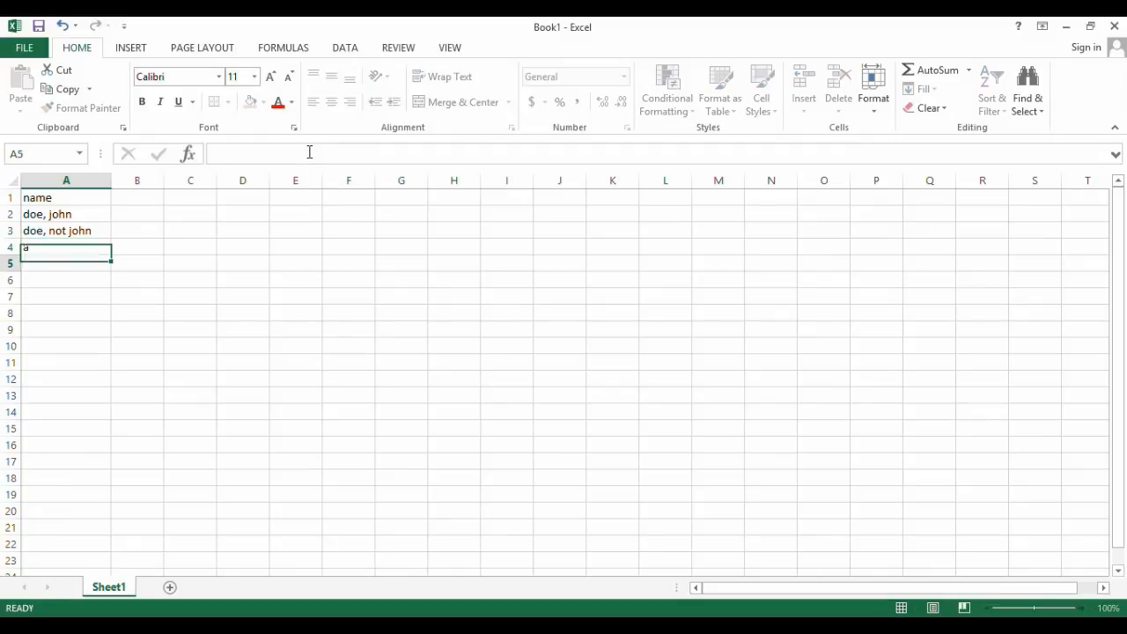
{"action": "type", "text": "b"}
{"action": "key", "text": "Return"}
{"action": "type", "text": "c"}
{"action": "key", "text": "Return"}
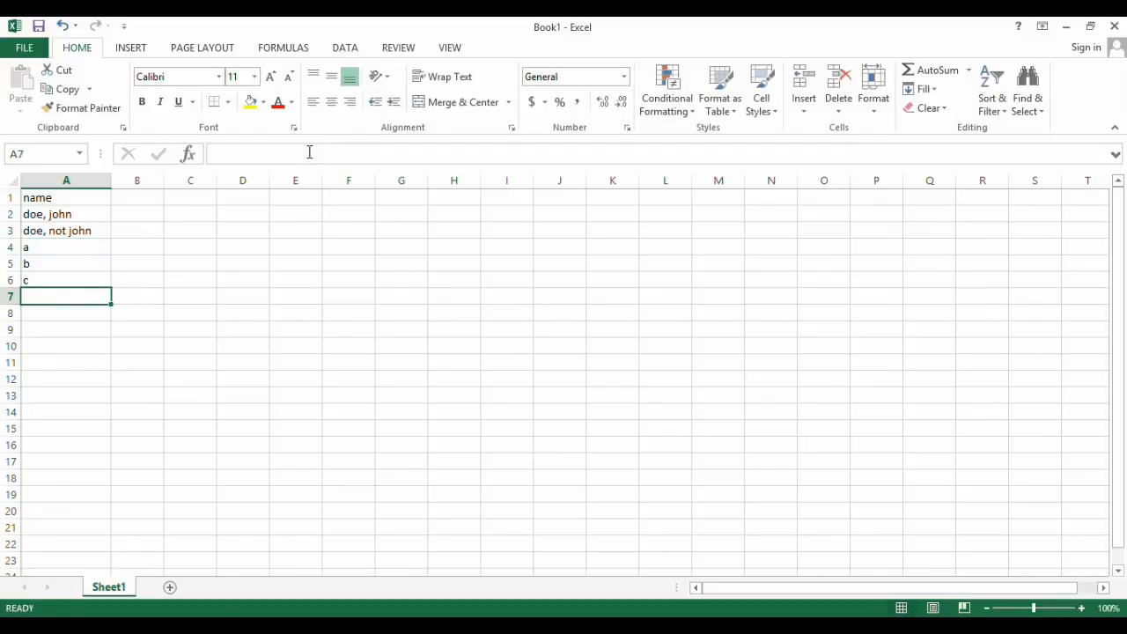
Enter the placeholder "l" in cell A16 as the end of the name list
{"action": "key", "text": "Down"}
{"action": "key", "text": "Down"}
{"action": "key", "text": "Down"}
{"action": "key", "text": "Down"}
{"action": "key", "text": "Down"}
{"action": "key", "text": "Down"}
{"action": "key", "text": "Down"}
{"action": "key", "text": "Down"}
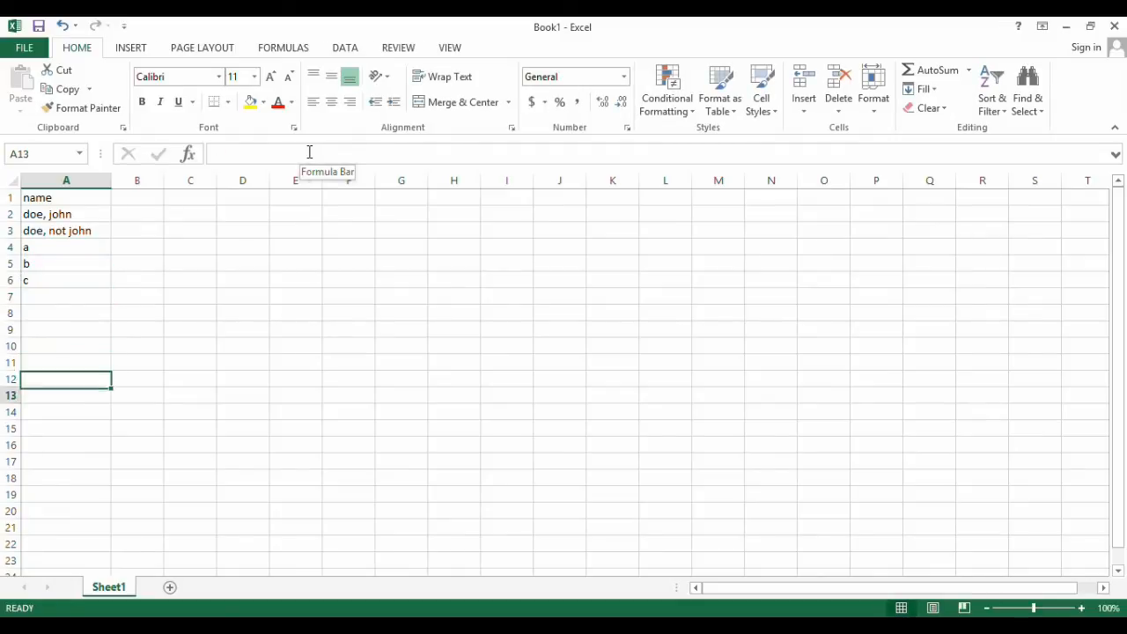
{"action": "key", "text": "Down"}
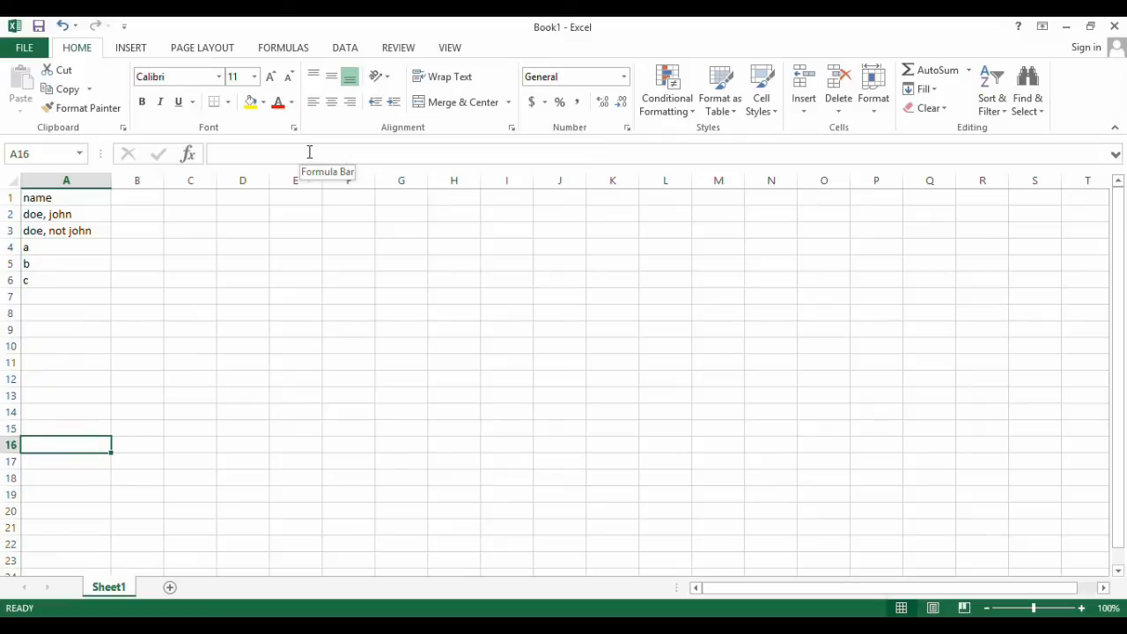
{"action": "type", "text": "l"}
{"action": "key", "text": "Return"}
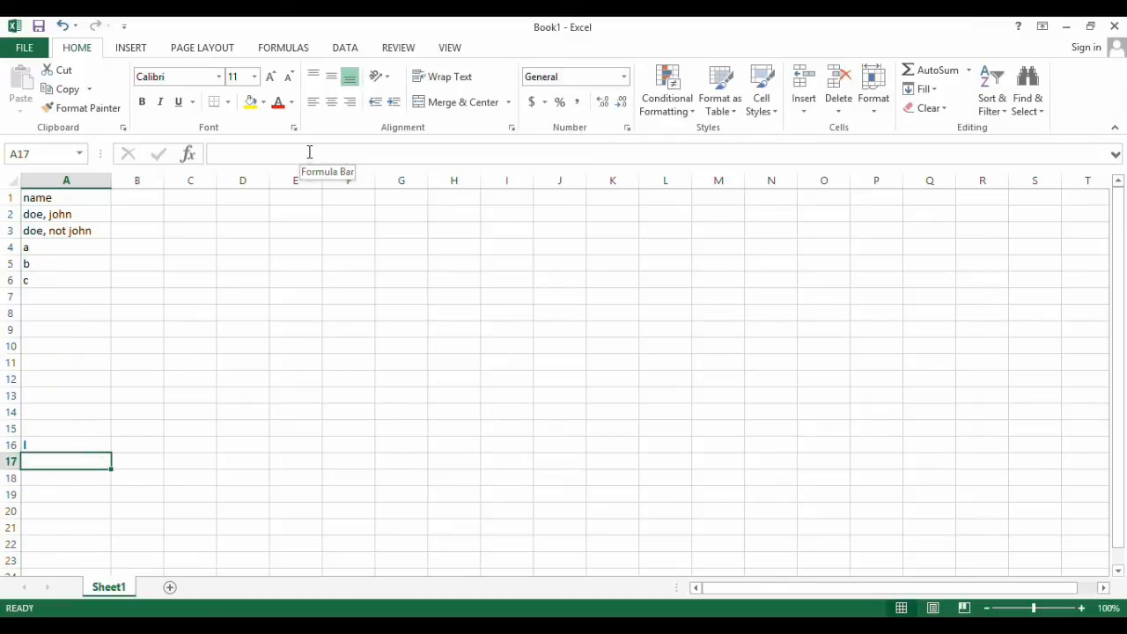
Enter the column headings "one" in B1 and "two" in C1
{"action": "key", "text": "Up"}
{"action": "key", "text": "Up"}
{"action": "key", "text": "Up"}
{"action": "key", "text": "Up"}
{"action": "key", "text": "Up"}
{"action": "key", "text": "Up"}
{"action": "key", "text": "Up"}
{"action": "key", "text": "Up"}
{"action": "key", "text": "Up"}
{"action": "key", "text": "Up"}
{"action": "key", "text": "Up"}
{"action": "key", "text": "Up"}
{"action": "key", "text": "Up"}
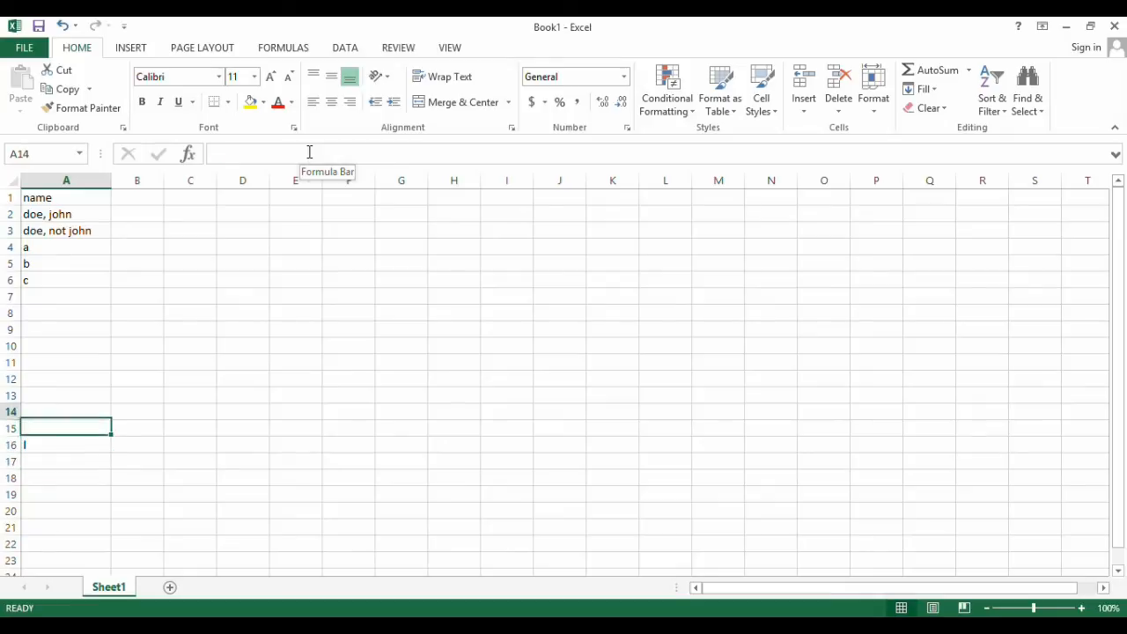
{"action": "key", "text": "Up"}
{"action": "key", "text": "Up"}
{"action": "key", "text": "Up"}
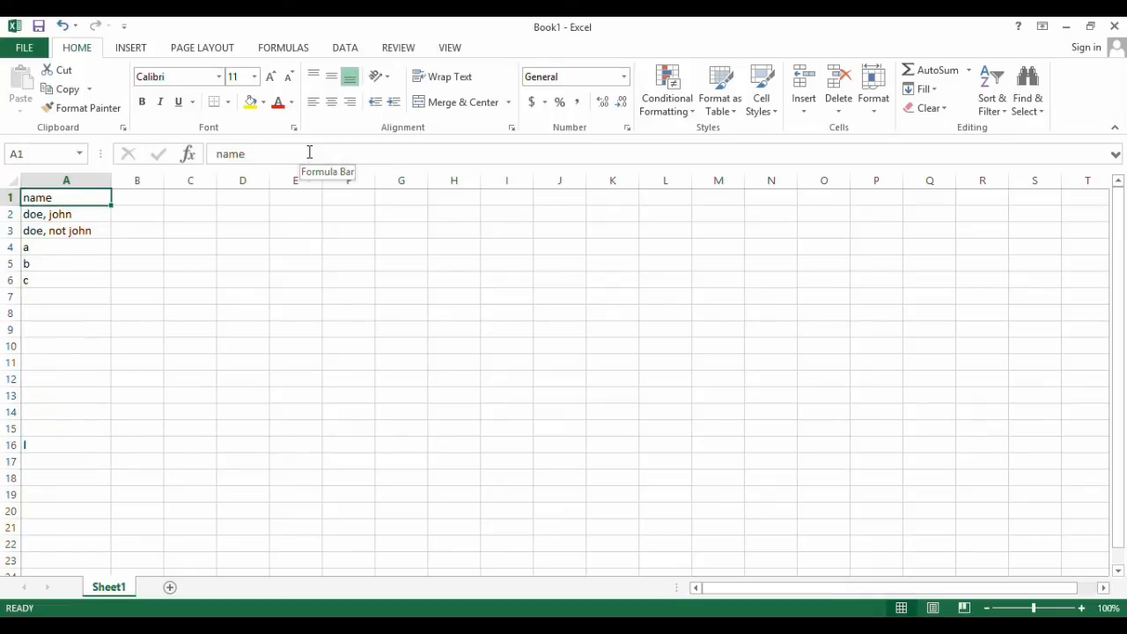
{"action": "key", "text": "Right"}
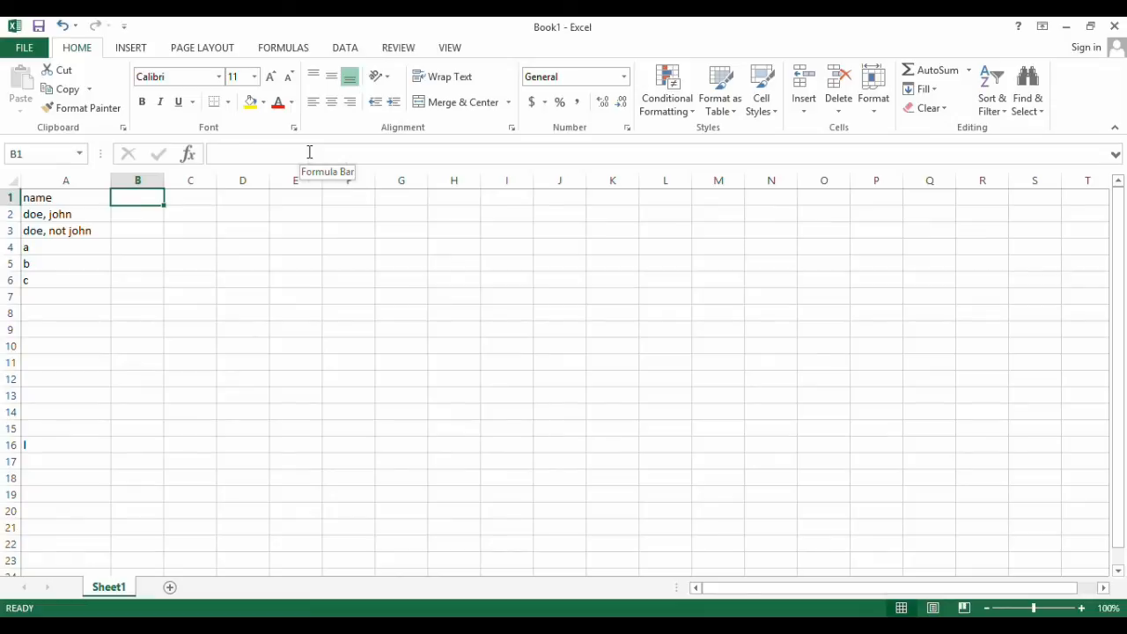
{"action": "type", "text": "one"}
{"action": "key", "text": "Tab"}
{"action": "type", "text": "twoq"}
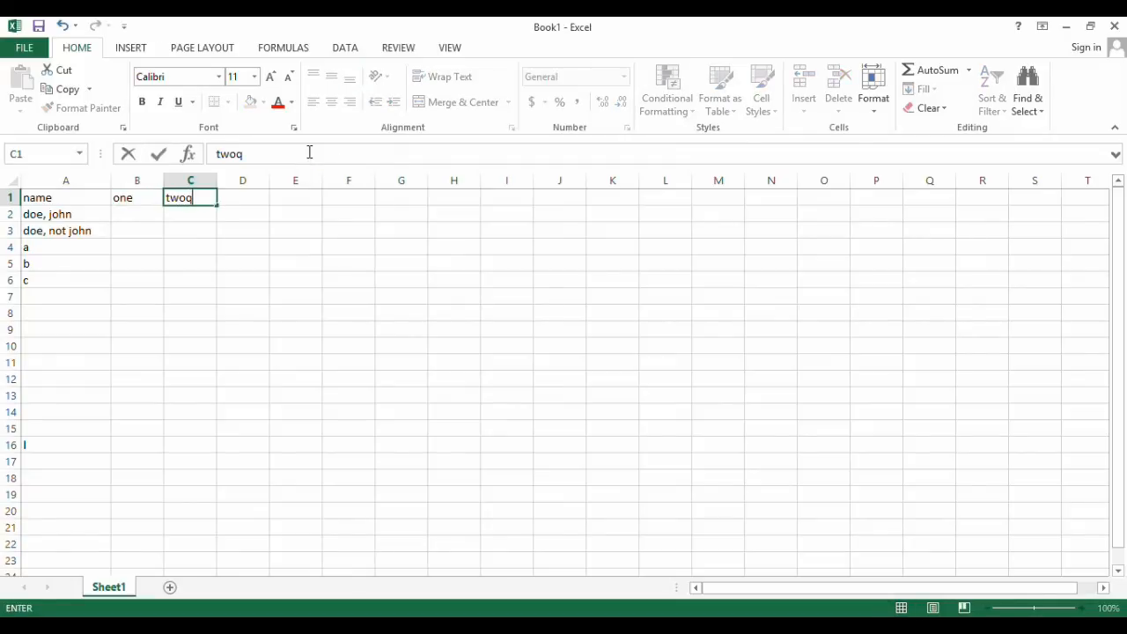
{"action": "key", "text": "BackSpace"}
{"action": "type", "text": "q"}
{"action": "key", "text": "BackSpace"}
{"action": "key", "text": "Tab"}
Continue the heading row with three, four, five and six in D1 to G1
{"action": "type", "text": "three"}
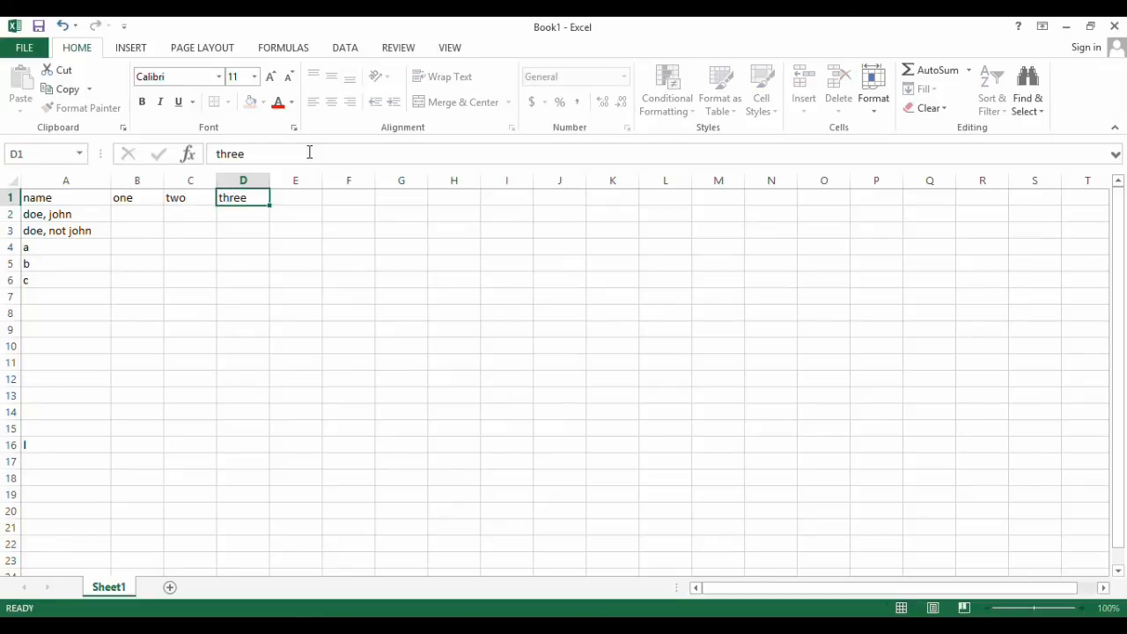
{"action": "key", "text": "Tab"}
{"action": "type", "text": "four"}
{"action": "key", "text": "Tab"}
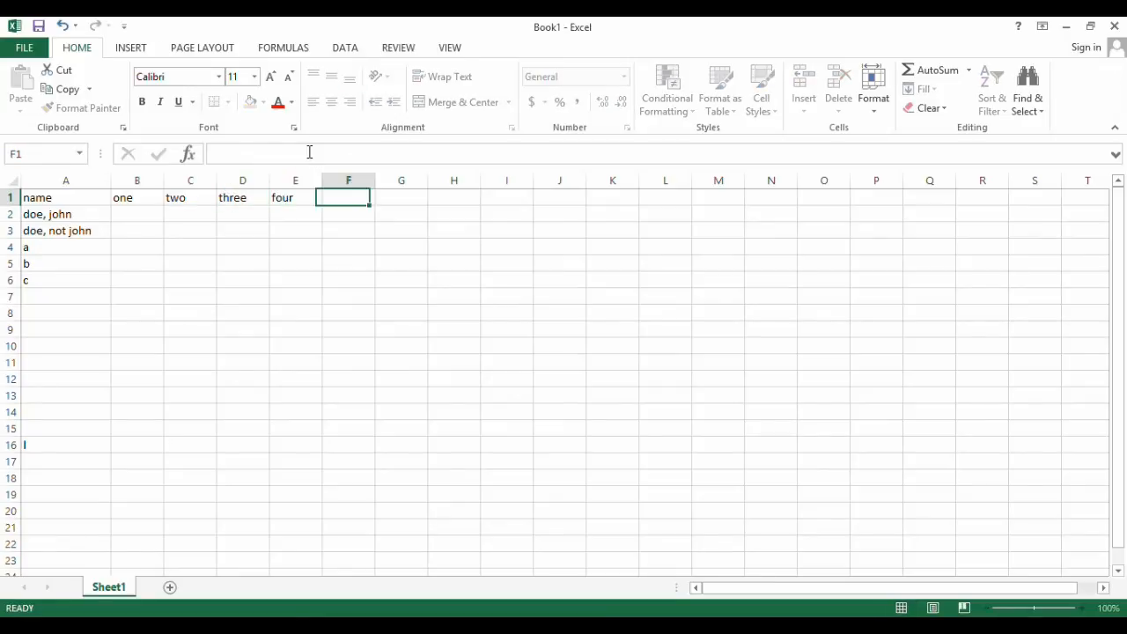
{"action": "type", "text": "five"}
{"action": "key", "text": "Tab"}
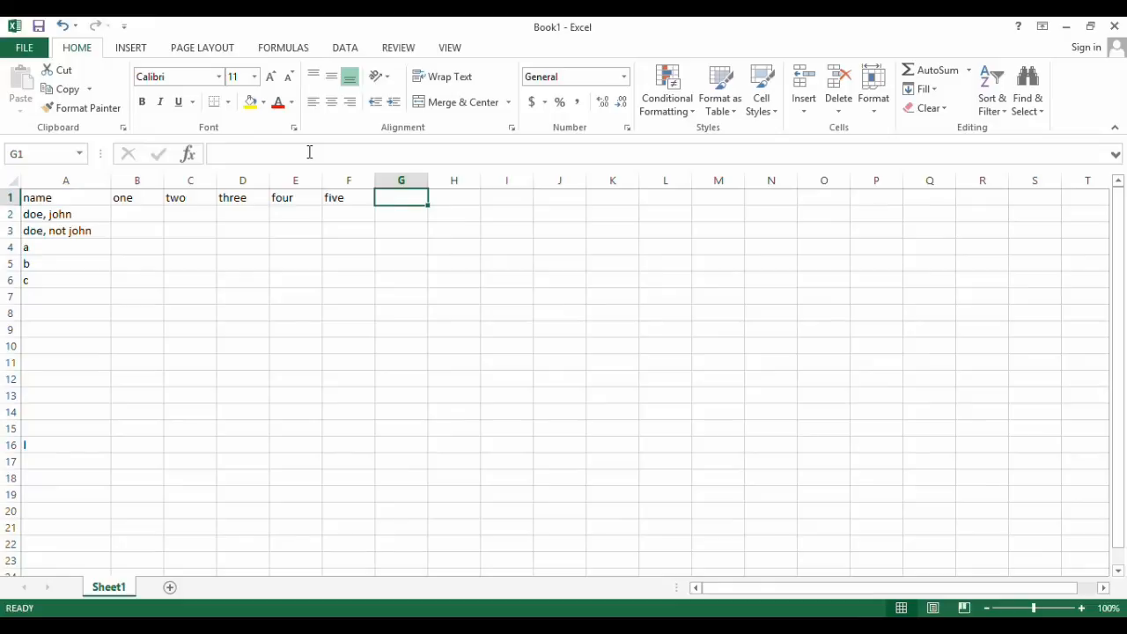
{"action": "type", "text": "six"}
{"action": "key", "text": "Tab"}
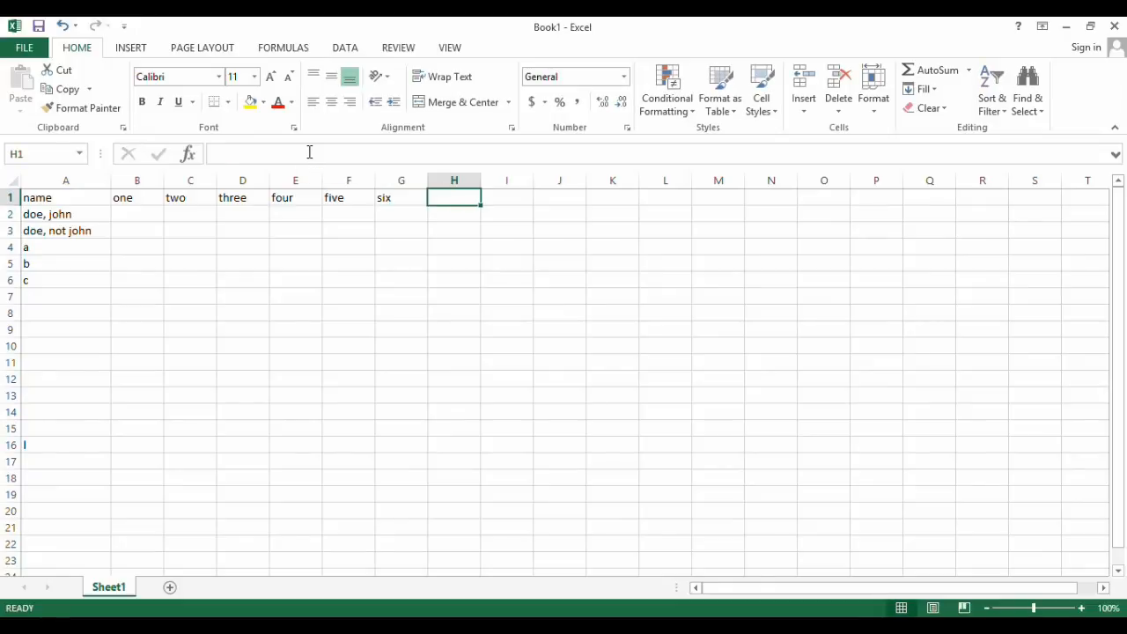
Add the headings seven, eight, nine and ten in H1 to K1
{"action": "type", "text": "seven"}
{"action": "key", "text": "Tab"}
{"action": "type", "text": "eight"}
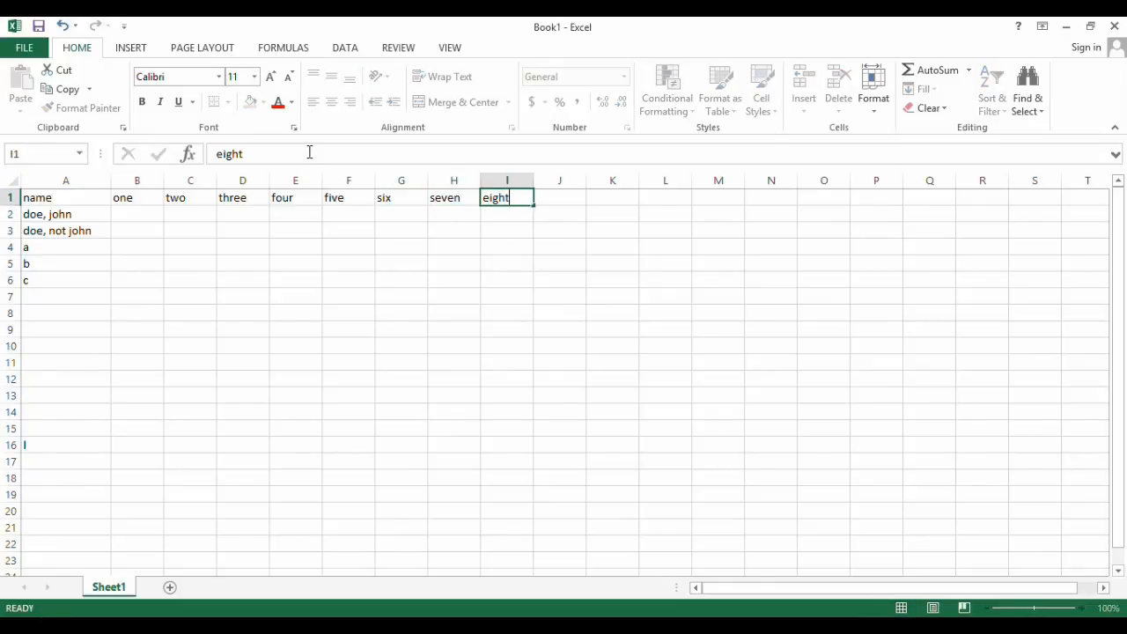
{"action": "key", "text": "Tab"}
{"action": "type", "text": "nine"}
{"action": "key", "text": "Tab"}
{"action": "type", "text": "ten"}
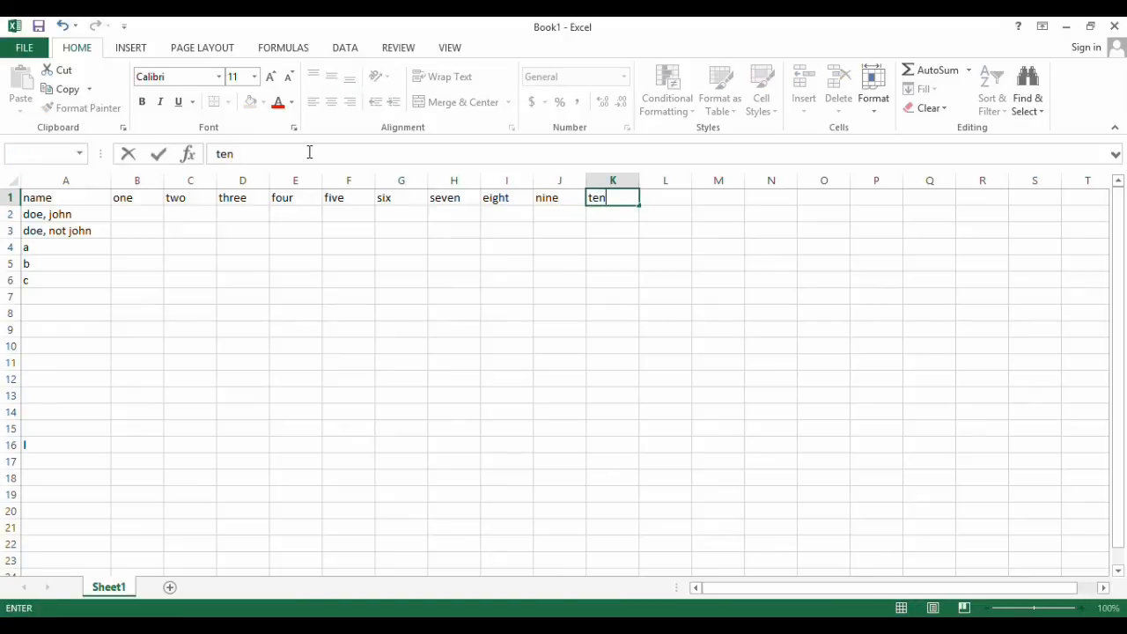
{"action": "key", "text": "Tab"}
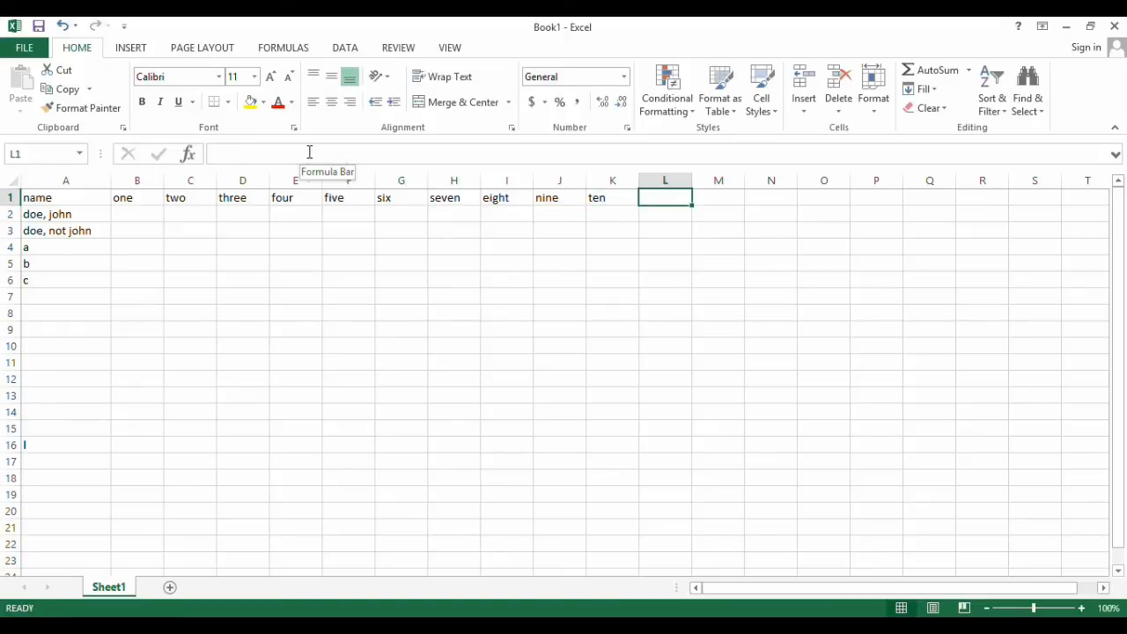
Add the headings "eleven" in L1 and "twelve" in M1
{"action": "type", "text": "eleve"}
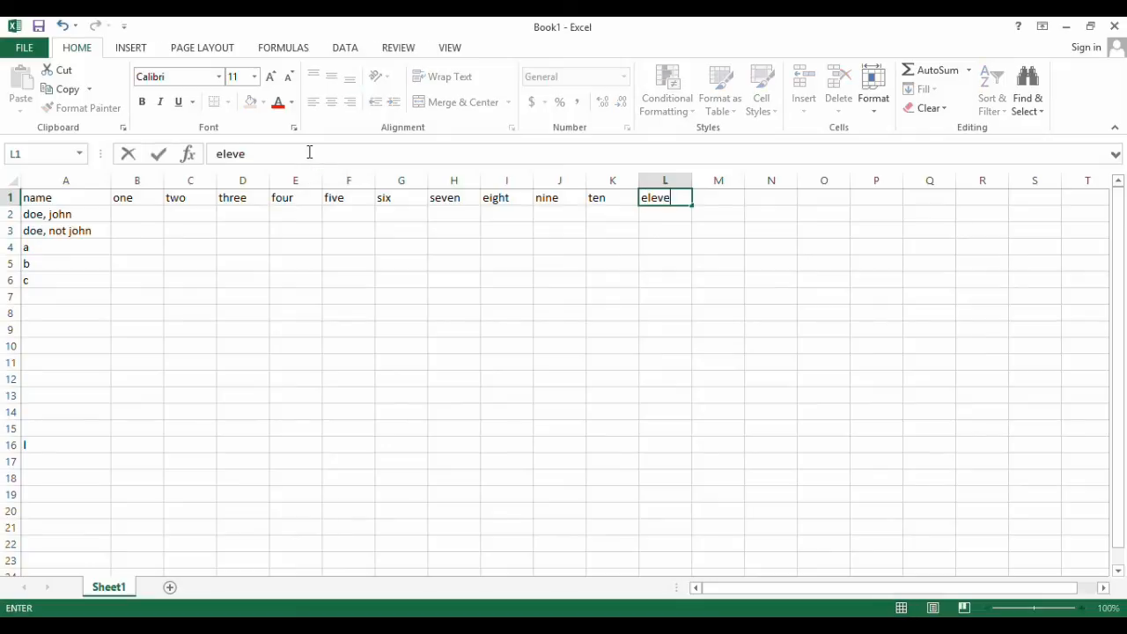
{"action": "type", "text": "n"}
{"action": "key", "text": "Tab"}
{"action": "type", "text": "twl"}
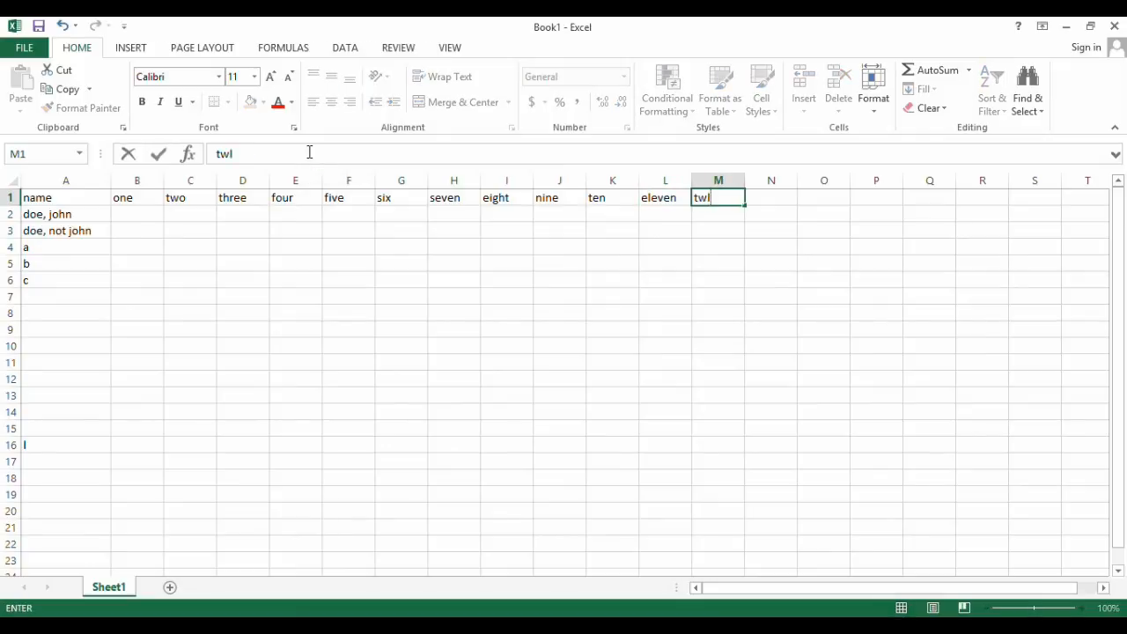
{"action": "key", "text": "BackSpace"}
{"action": "type", "text": "elve"}
{"action": "key", "text": "Return"}
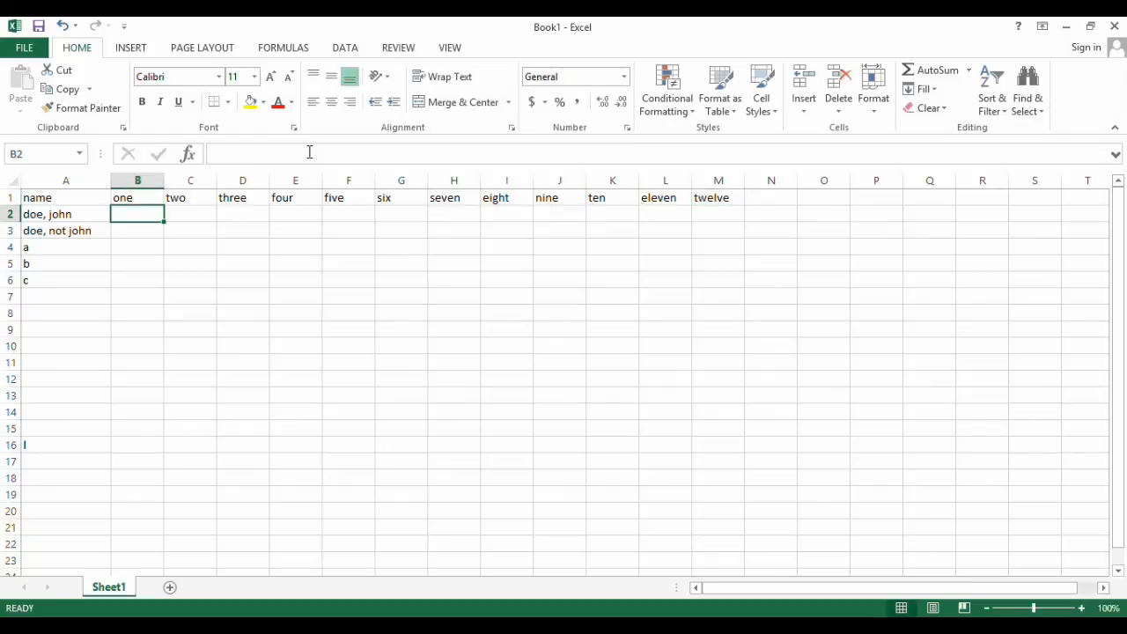
Enter the heading "percentage" in N1, directly after the twelve column
{"action": "key", "text": "Tab"}
{"action": "key", "text": "Tab"}
{"action": "key", "text": "Tab"}
{"action": "key", "text": "Tab"}
{"action": "key", "text": "Tab"}
{"action": "key", "text": "Tab"}
{"action": "key", "text": "Tab"}
{"action": "key", "text": "Tab"}
{"action": "key", "text": "Tab"}
{"action": "key", "text": "Tab"}
{"action": "key", "text": "Tab"}
{"action": "key", "text": "Tab"}
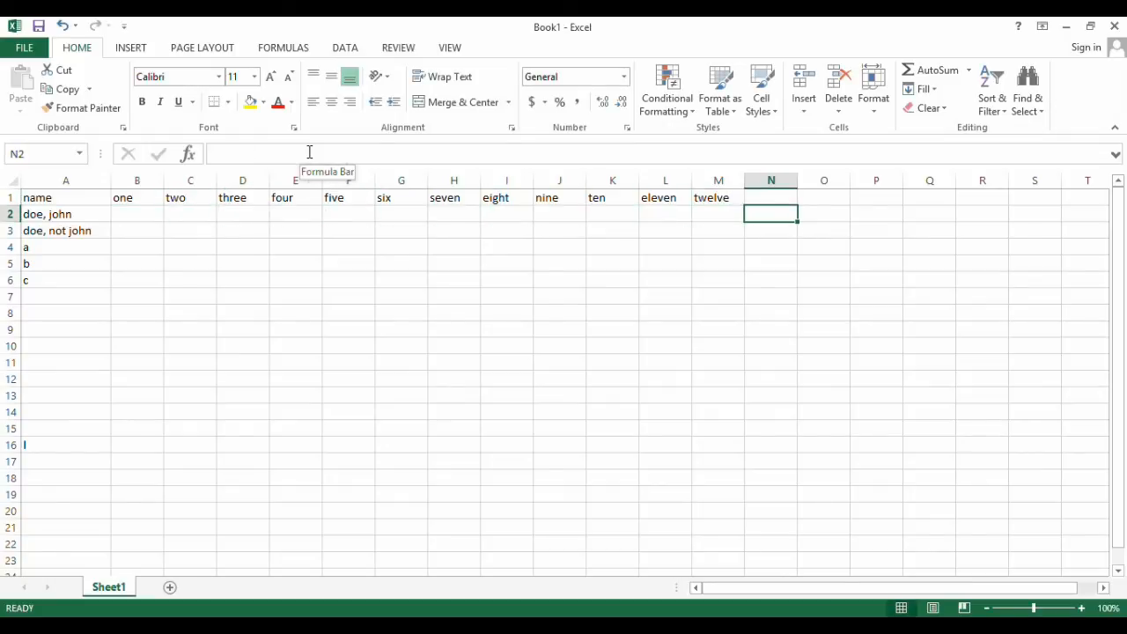
{"action": "key", "text": "Up"}
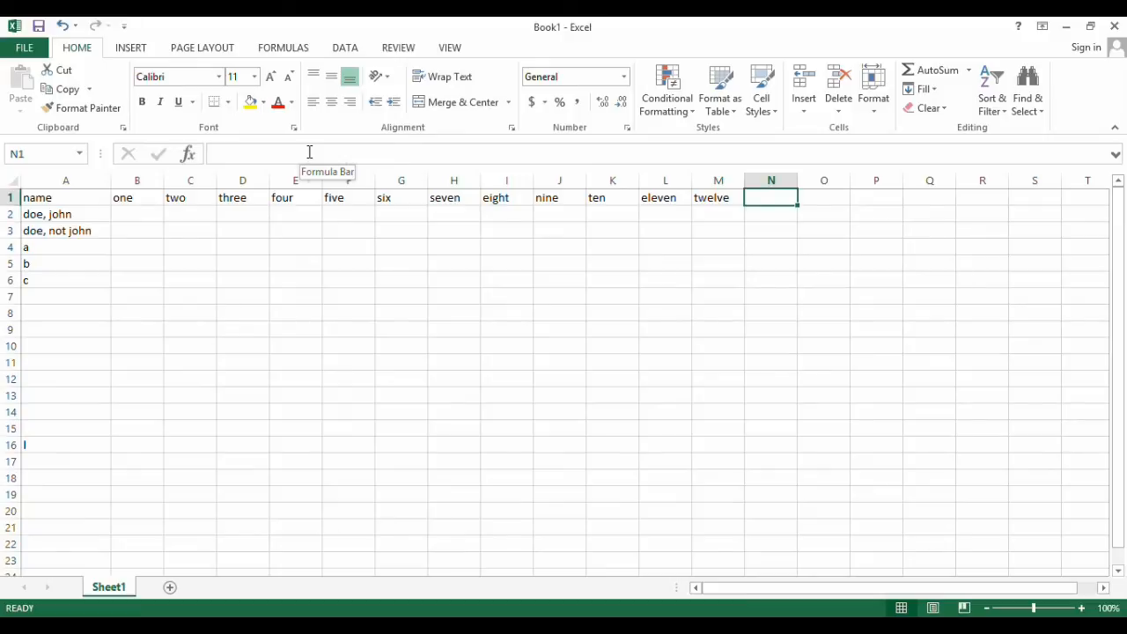
{"action": "type", "text": "percentage"}
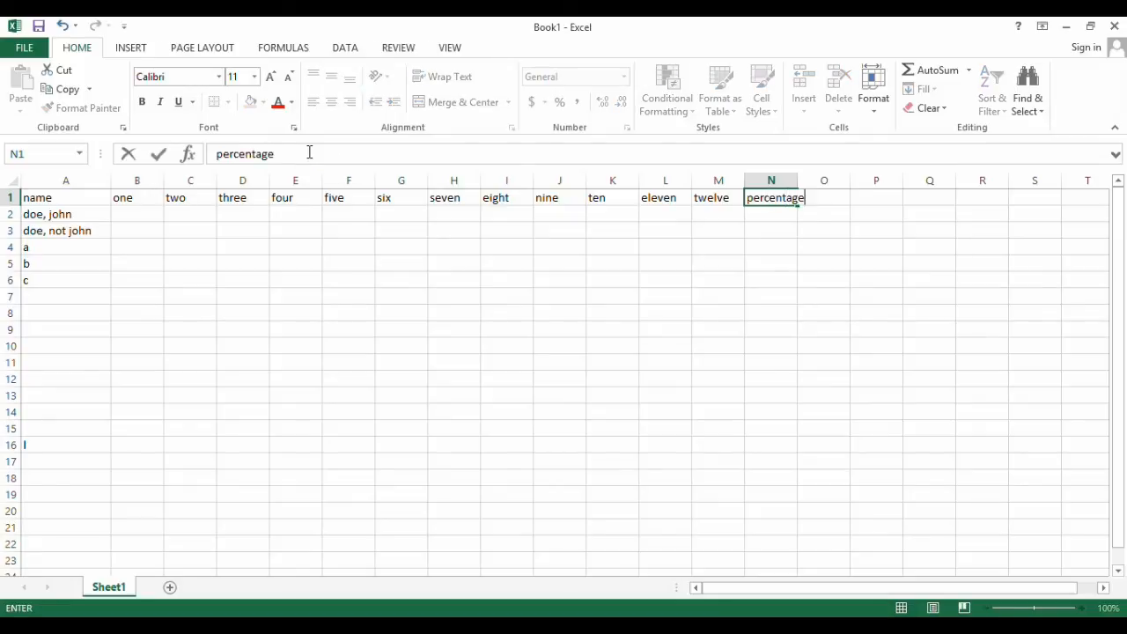
{"action": "key", "text": "Return"}
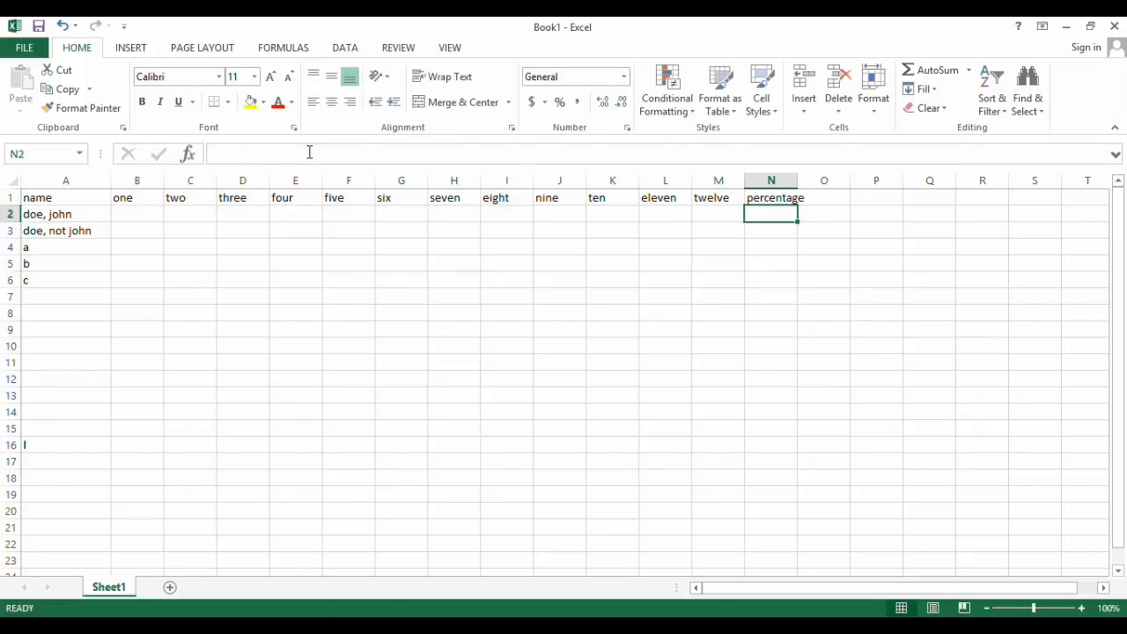
Enter the heading "total" in P1 and the value 60 below it in P2
{"action": "key", "text": "Right"}
{"action": "key", "text": "Right"}
{"action": "key", "text": "Up"}
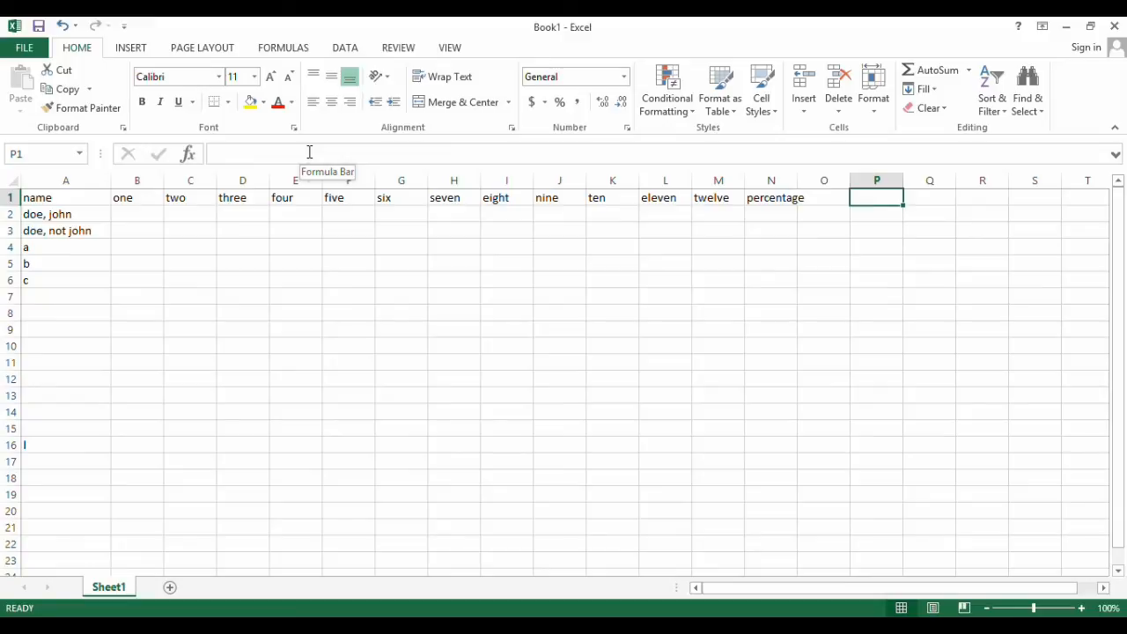
{"action": "type", "text": "total"}
{"action": "key", "text": "Return"}
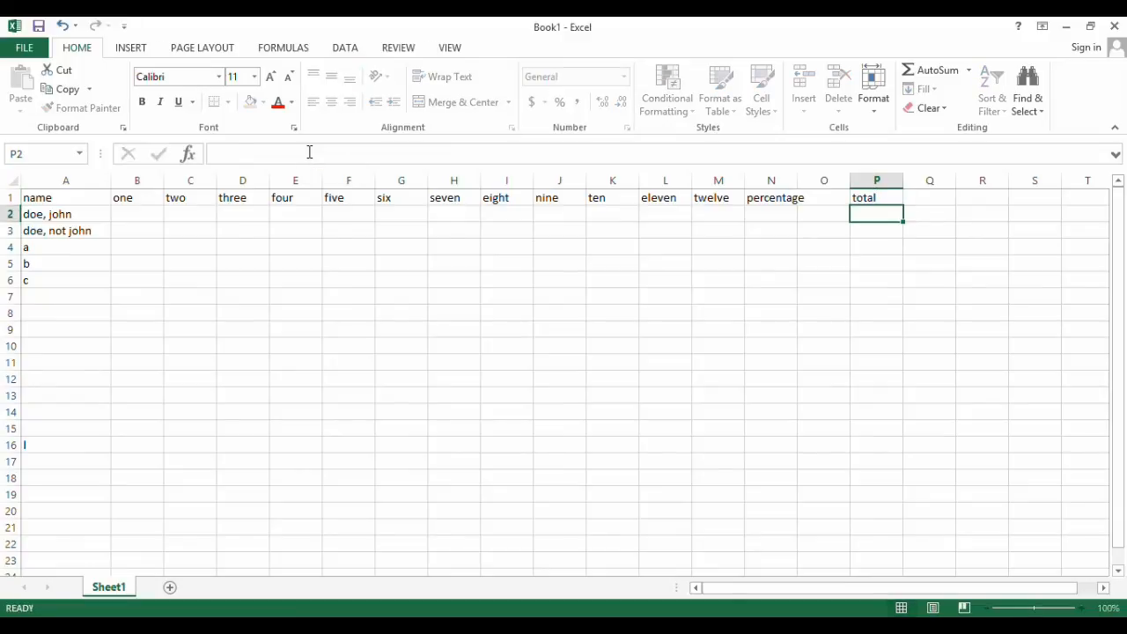
{"action": "type", "text": "60"}
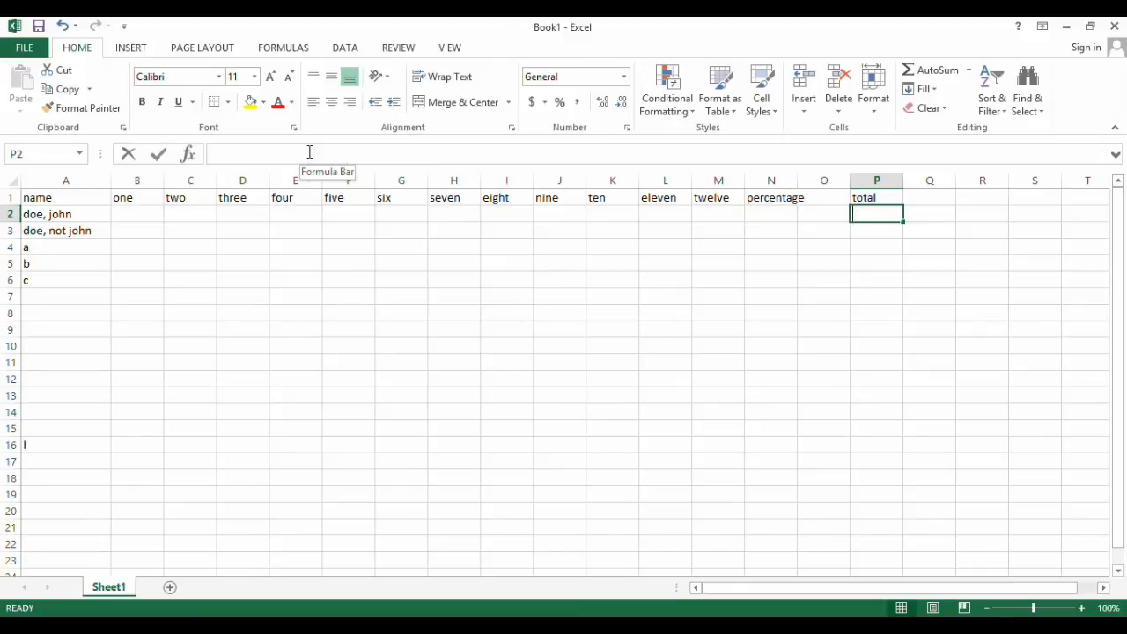
{"action": "key", "text": "Return"}
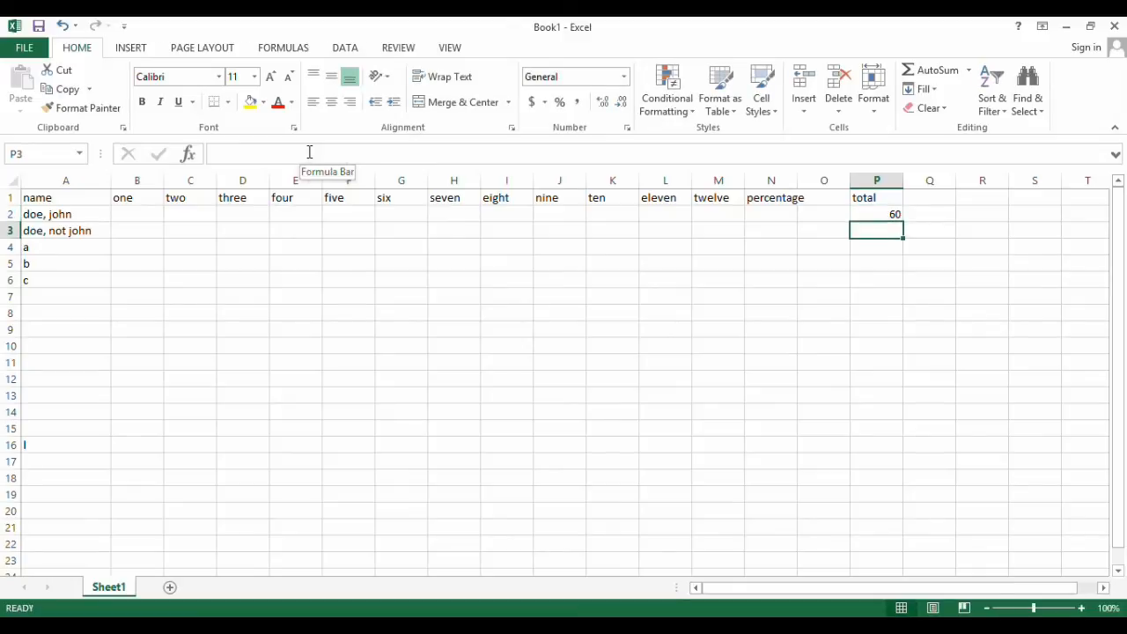
Enter the scores 3, 0, 0, 3 and 0 in B2 to F2 for the first name in the list
{"action": "key", "text": "Left"}
{"action": "key", "text": "Left"}
{"action": "key", "text": "Left"}
{"action": "key", "text": "Left"}
{"action": "key", "text": "Left"}
{"action": "key", "text": "Left"}
{"action": "key", "text": "Left"}
{"action": "key", "text": "Left"}
{"action": "key", "text": "Left"}
{"action": "key", "text": "Left"}
{"action": "key", "text": "Left"}
{"action": "key", "text": "Left"}
{"action": "key", "text": "Left"}
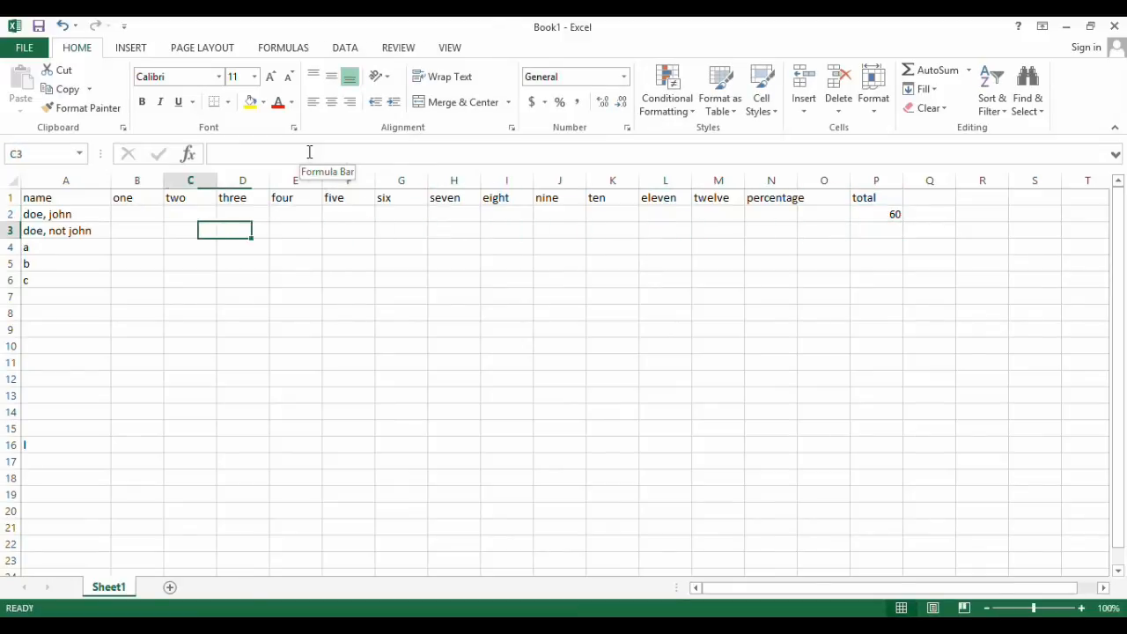
{"action": "key", "text": "Left"}
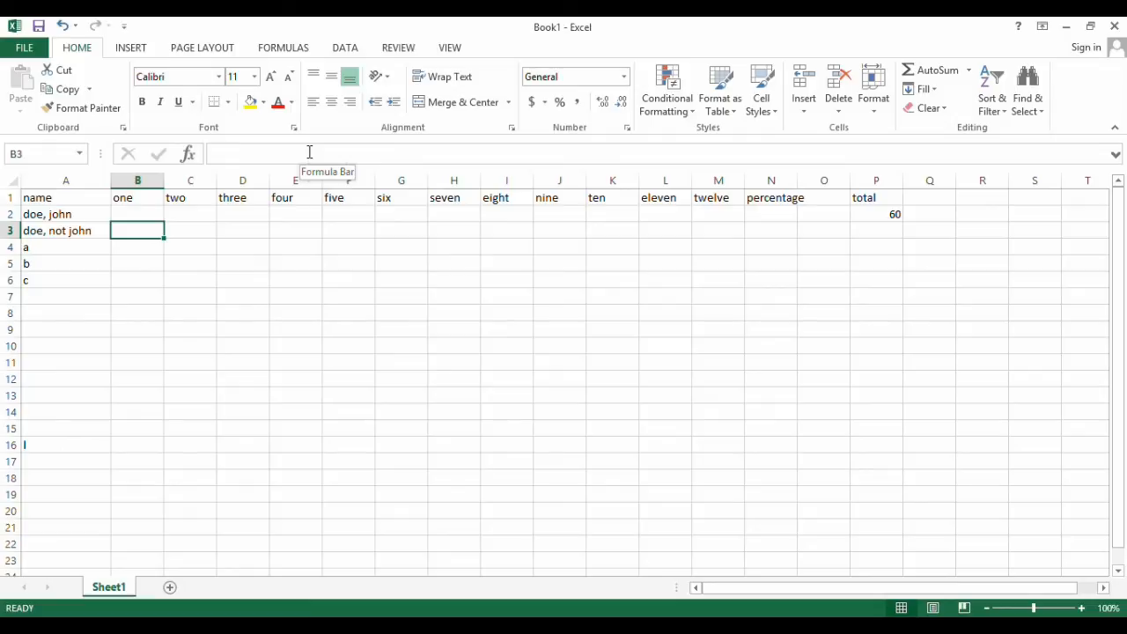
{"action": "key", "text": "Up"}
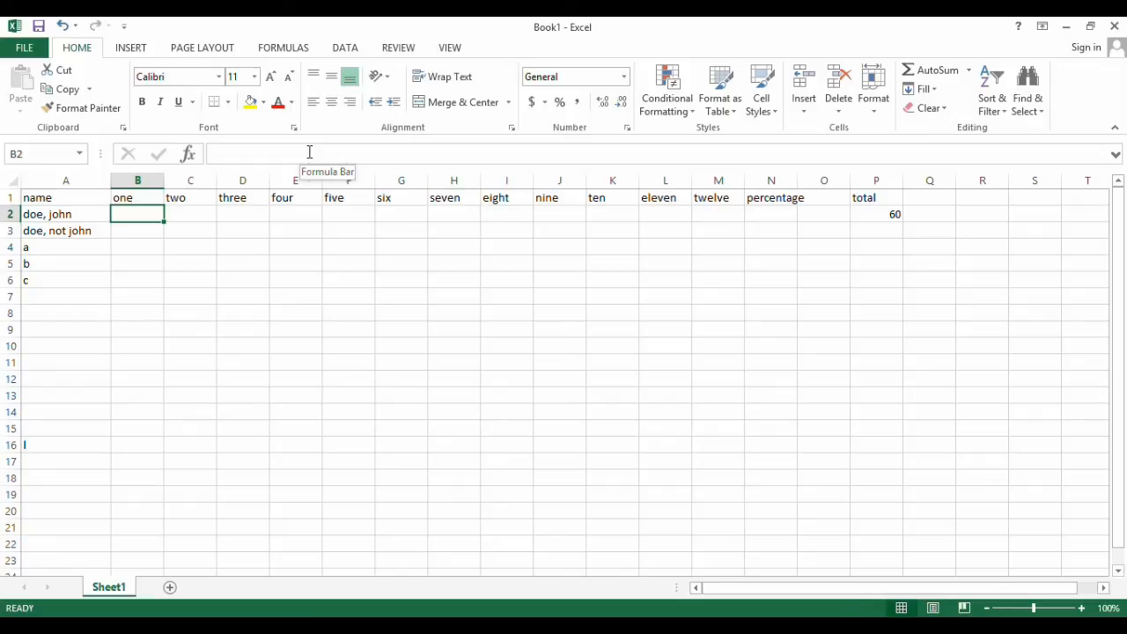
{"action": "type", "text": "3"}
{"action": "key", "text": "Tab"}
{"action": "type", "text": "0"}
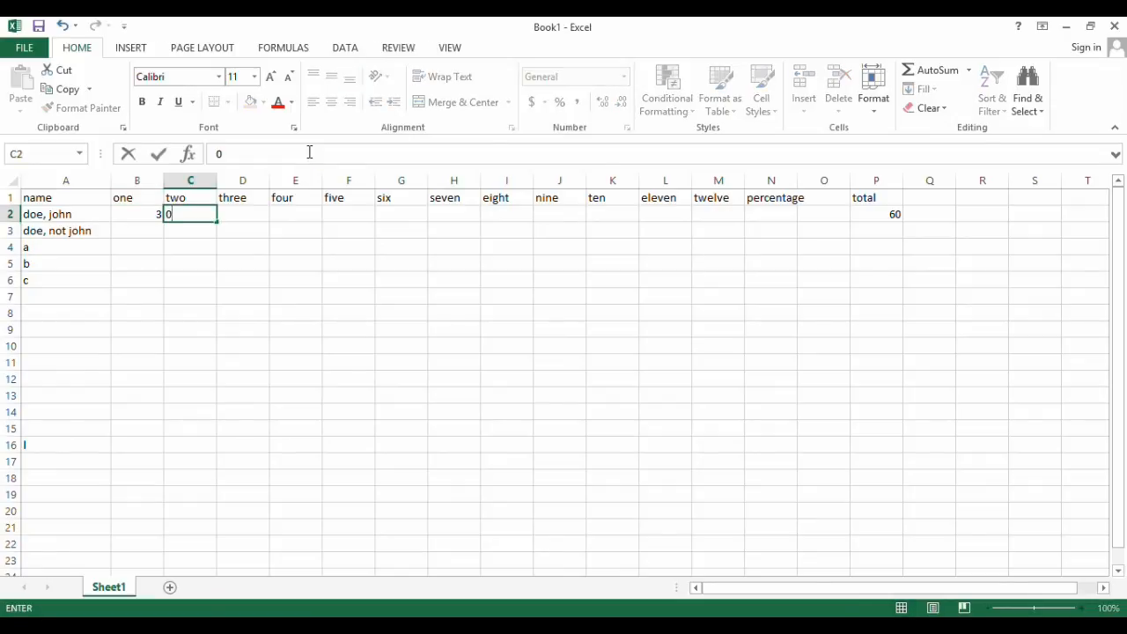
{"action": "key", "text": "Tab"}
{"action": "type", "text": "0"}
{"action": "key", "text": "Tab"}
{"action": "type", "text": "3"}
{"action": "key", "text": "Tab"}
{"action": "type", "text": "0"}
{"action": "key", "text": "Tab"}
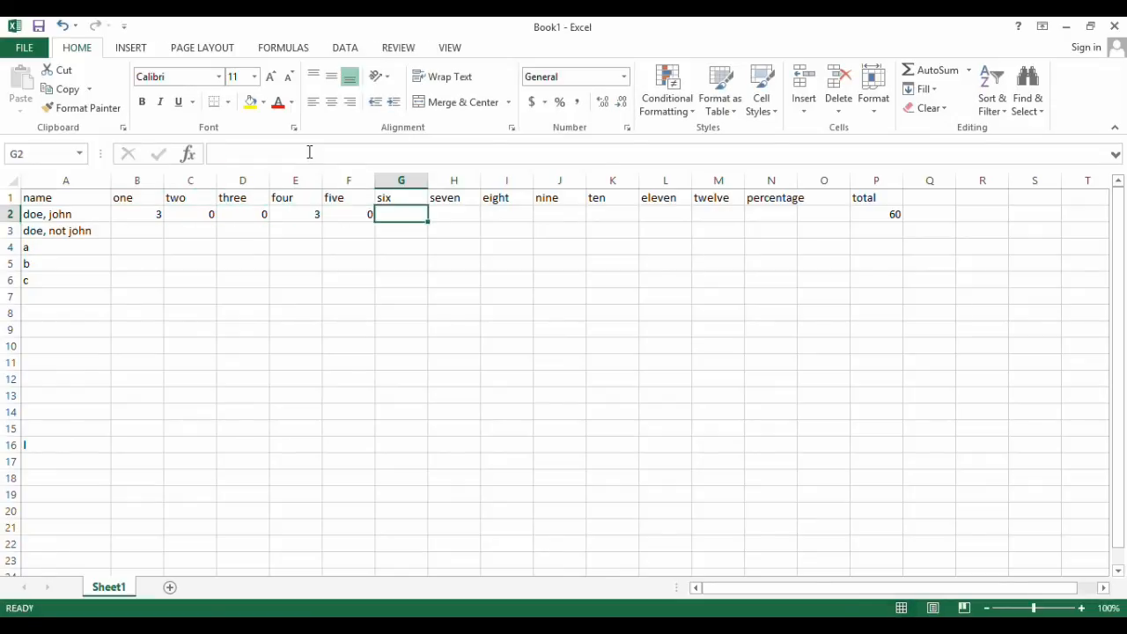
Complete the first name's scores through column ten with 3, 3, 0, 3 and 0 in G2 to K2
{"action": "type", "text": "3"}
{"action": "key", "text": "Tab"}
{"action": "type", "text": "3"}
{"action": "key", "text": "Tab"}
{"action": "type", "text": "0"}
{"action": "key", "text": "Tab"}
{"action": "type", "text": "3"}
{"action": "key", "text": "Tab"}
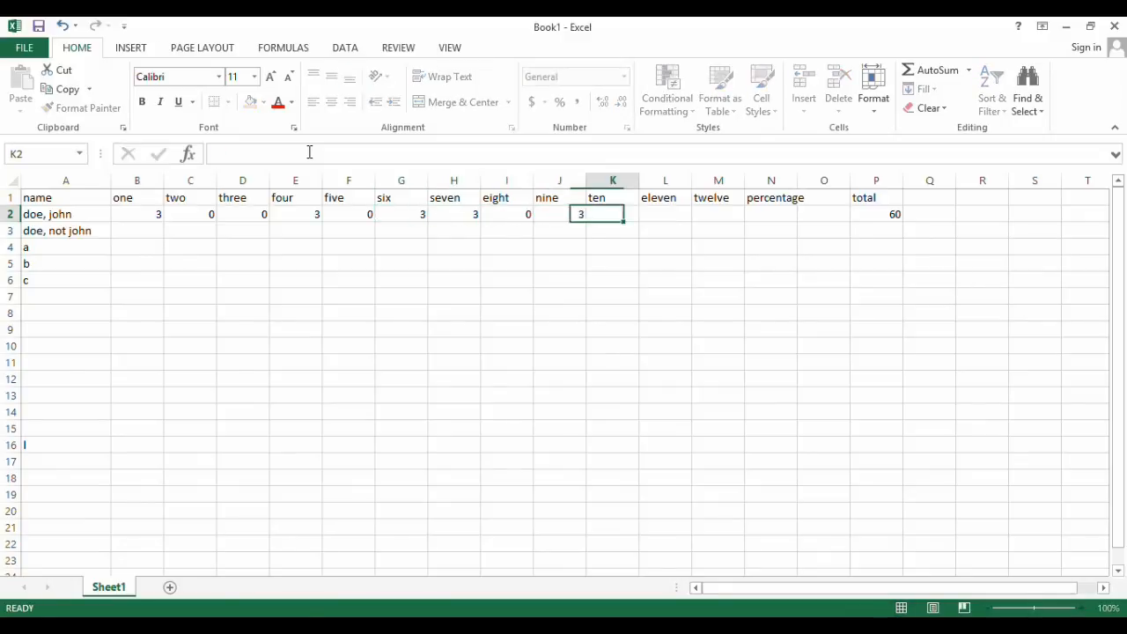
{"action": "type", "text": "0"}
{"action": "key", "text": "Return"}
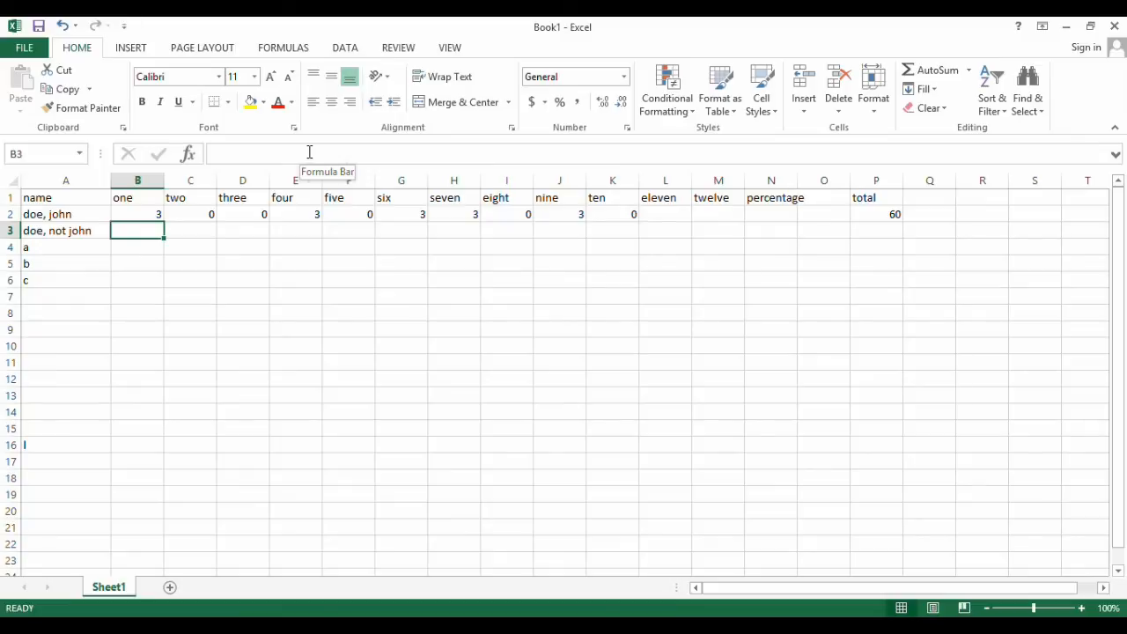
Enter the scores 3, 0, 3, 3 and 0 in B3 to F3 for the second name
{"action": "key", "text": "Tab"}
{"action": "type", "text": "0"}
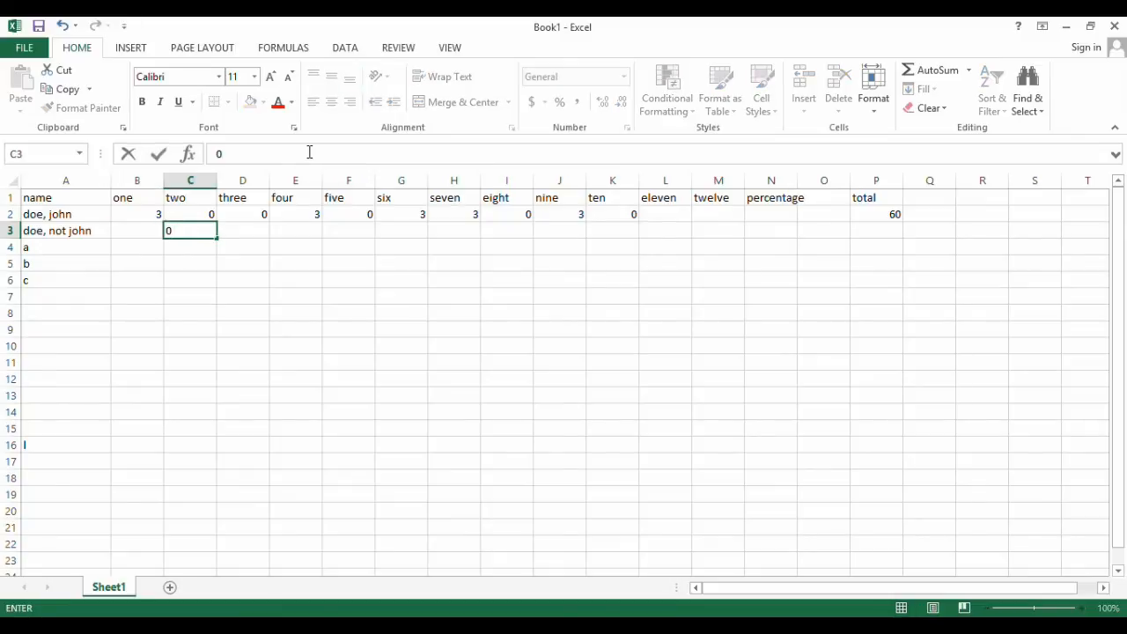
{"action": "key", "text": "shift+Tab"}
{"action": "type", "text": "3"}
{"action": "key", "text": "Tab"}
{"action": "key", "text": "Tab"}
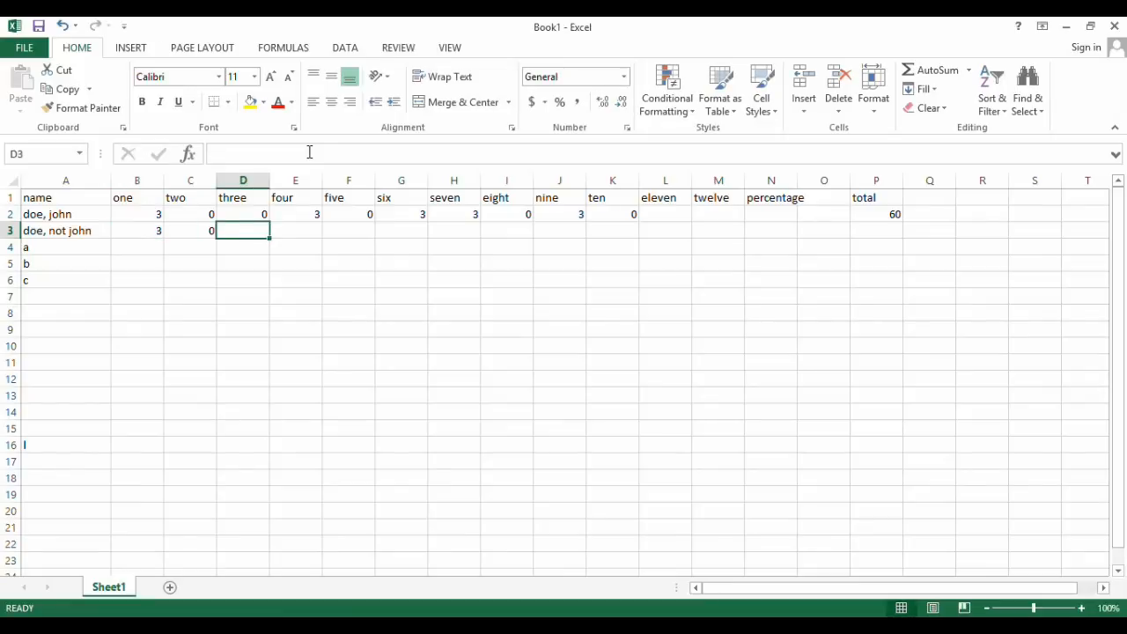
{"action": "type", "text": "3"}
{"action": "key", "text": "Tab"}
{"action": "type", "text": "3"}
{"action": "key", "text": "Tab"}
{"action": "type", "text": "0"}
{"action": "key", "text": "Tab"}
Fill G3 to K3 with the second name's remaining scores 3, 3, 3, 0 and 0
{"action": "type", "text": "3"}
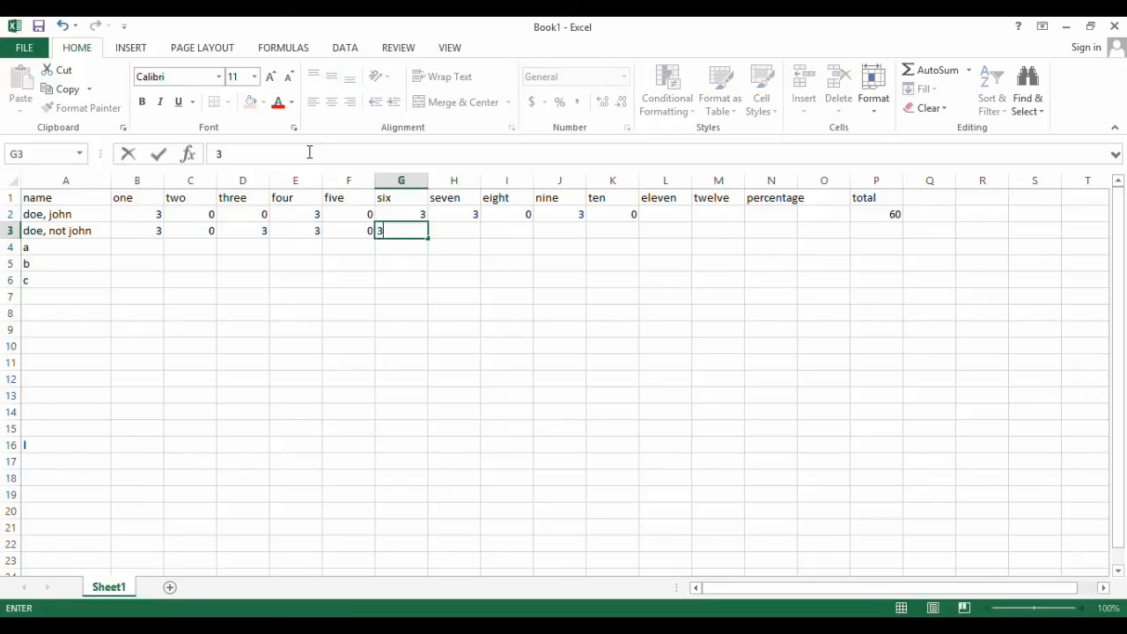
{"action": "key", "text": "Tab"}
{"action": "type", "text": "3"}
{"action": "key", "text": "Tab"}
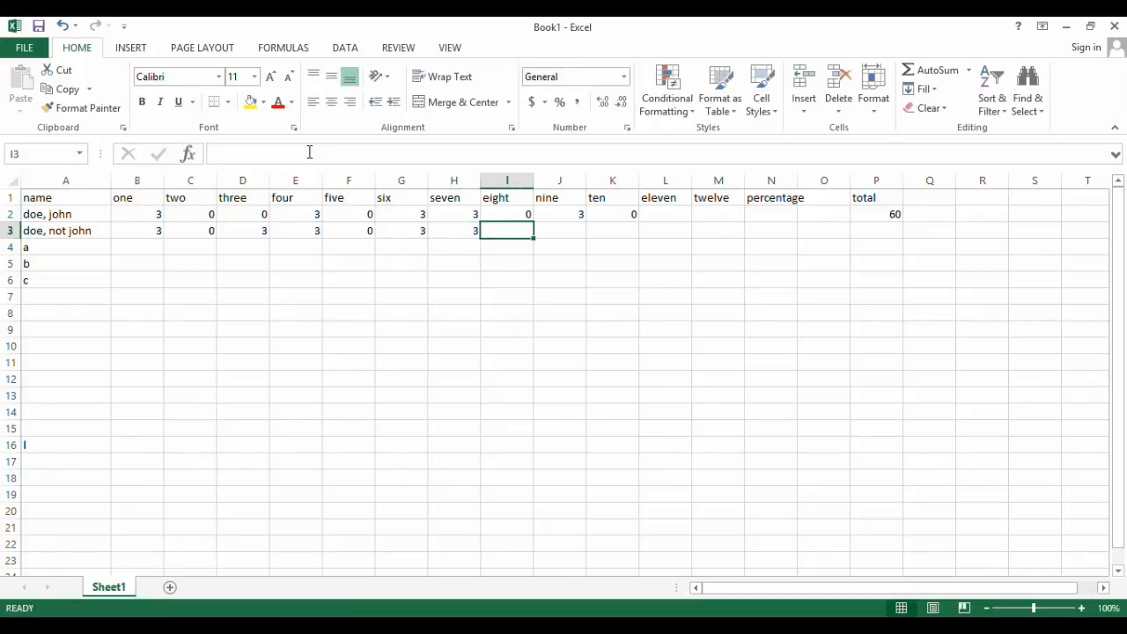
{"action": "type", "text": "3"}
{"action": "key", "text": "Tab"}
{"action": "type", "text": "0"}
{"action": "key", "text": "Tab"}
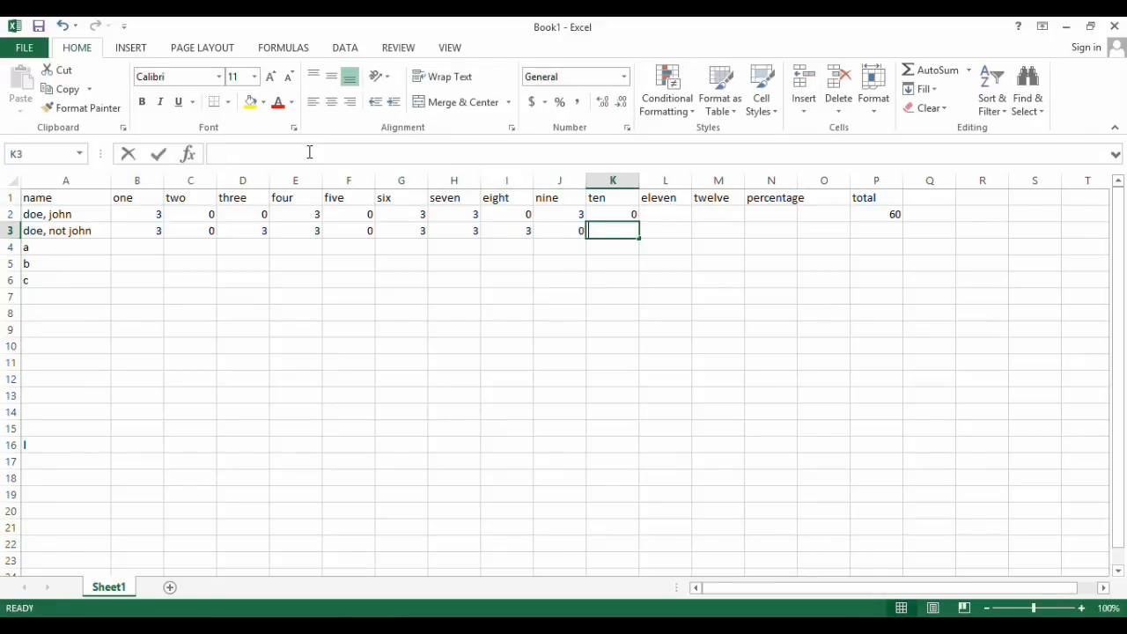
{"action": "type", "text": "0"}
{"action": "key", "text": "Return"}
Enter the scores 0, 3, 0, 3 and 0 in B4 to F4 for row "a"
{"action": "type", "text": "0"}
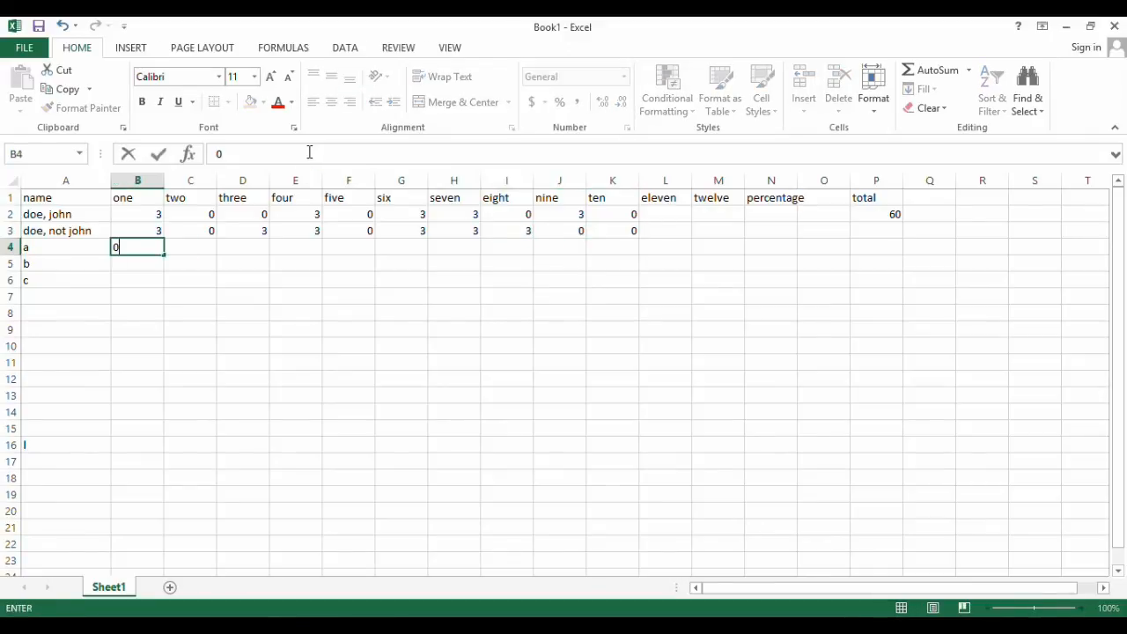
{"action": "key", "text": "Tab"}
{"action": "type", "text": "3"}
{"action": "key", "text": "Tab"}
{"action": "type", "text": "0"}
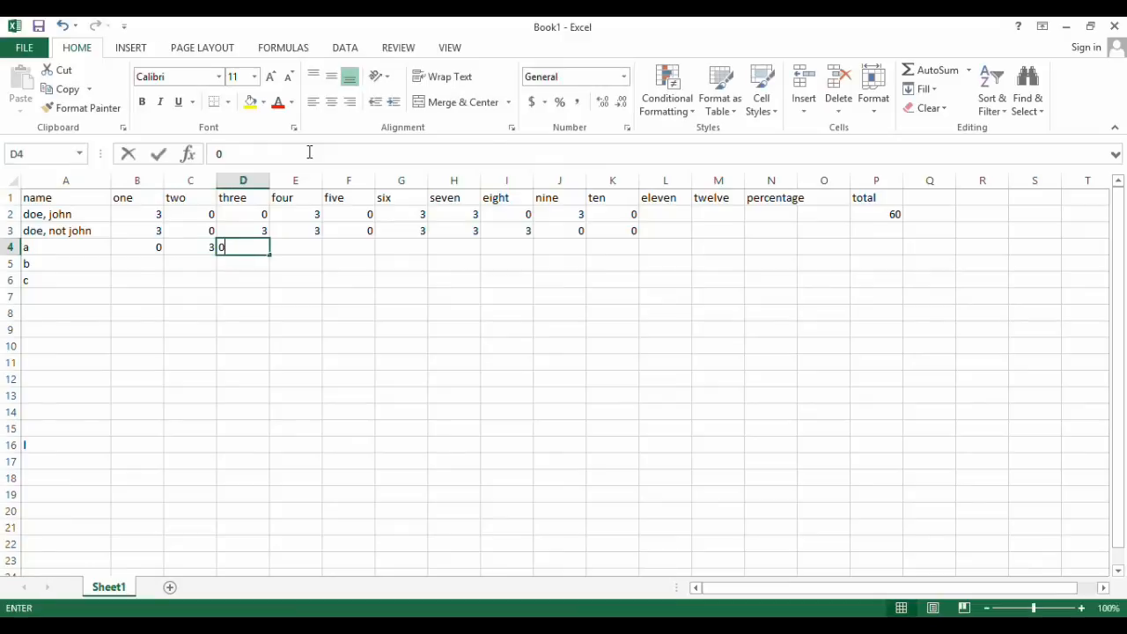
{"action": "key", "text": "Tab"}
{"action": "type", "text": "3"}
{"action": "key", "text": "Tab"}
{"action": "type", "text": "0"}
{"action": "key", "text": "Tab"}
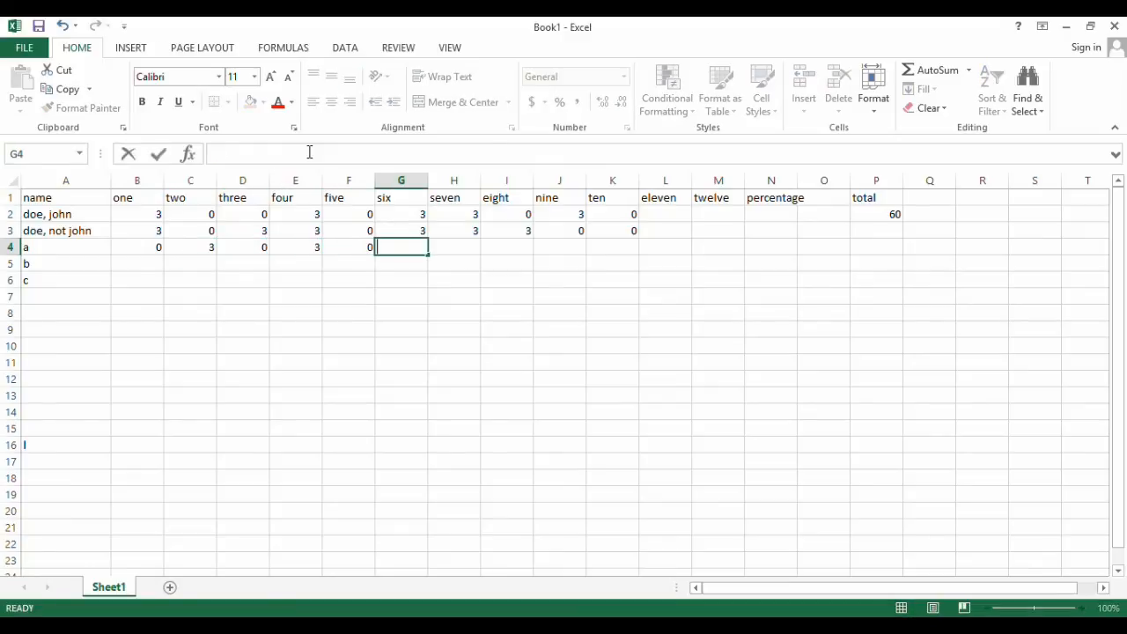
Continue row "a" with the scores 3, 0, 3, 0 and 3 in G4 to K4
{"action": "type", "text": "3"}
{"action": "key", "text": "Tab"}
{"action": "type", "text": "0"}
{"action": "key", "text": "Tab"}
{"action": "type", "text": "3"}
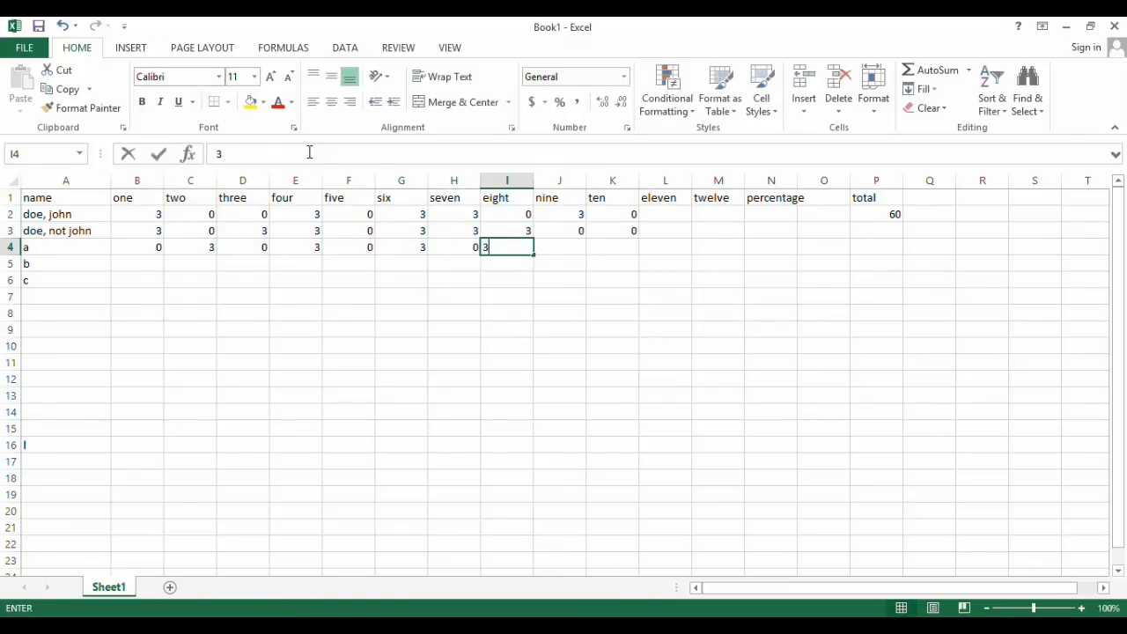
{"action": "key", "text": "Tab"}
{"action": "type", "text": "0"}
{"action": "key", "text": "Tab"}
{"action": "type", "text": "3"}
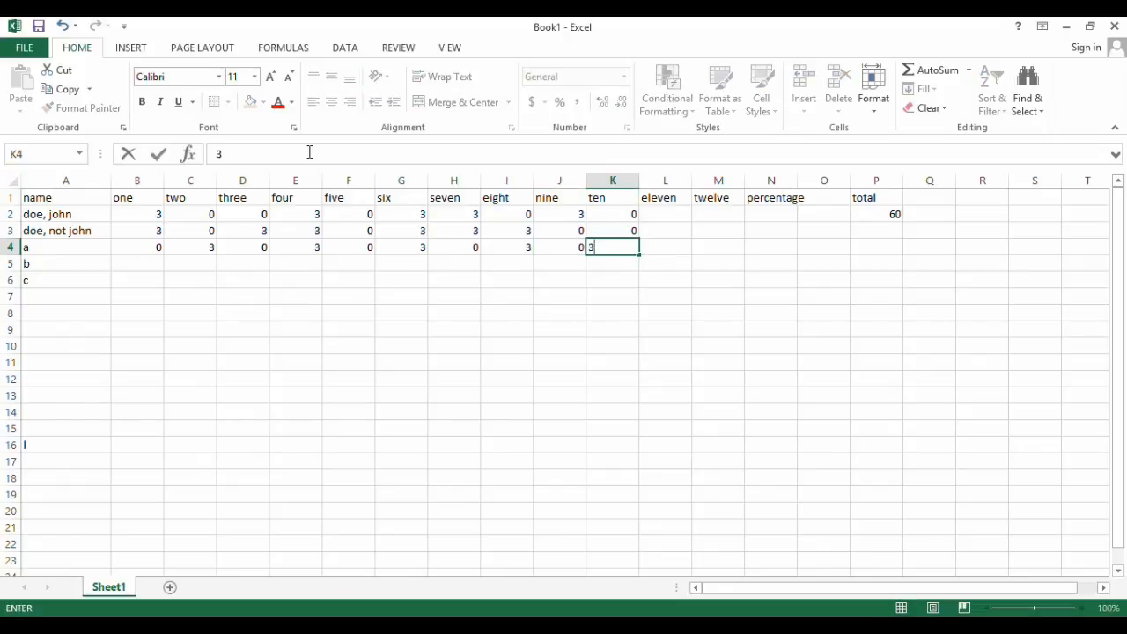
{"action": "key", "text": "Return"}
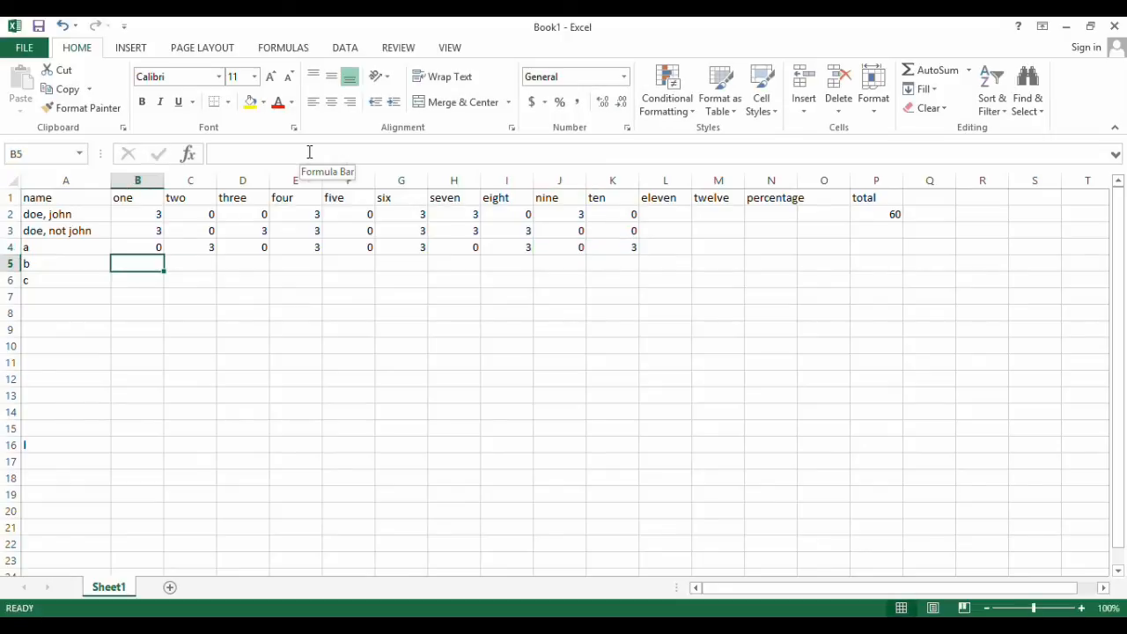
Add the row labels "missed", "avg" and "stdev" in A18, A19 and A20 below the name list
{"action": "key", "text": "Down"}
{"action": "key", "text": "Down"}
{"action": "key", "text": "Down"}
{"action": "key", "text": "Down"}
{"action": "key", "text": "Down"}
{"action": "key", "text": "Down"}
{"action": "key", "text": "Down"}
{"action": "key", "text": "Down"}
{"action": "key", "text": "Down"}
{"action": "key", "text": "Down"}
{"action": "key", "text": "Down"}
{"action": "key", "text": "Down"}
{"action": "key", "text": "Down"}
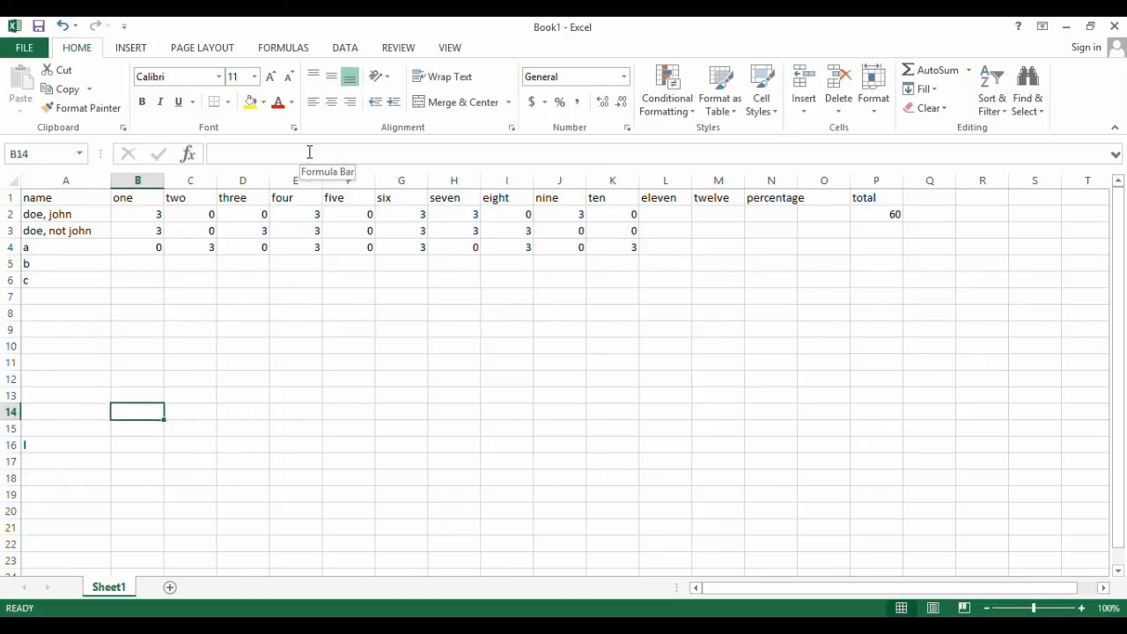
{"action": "key", "text": "Left"}
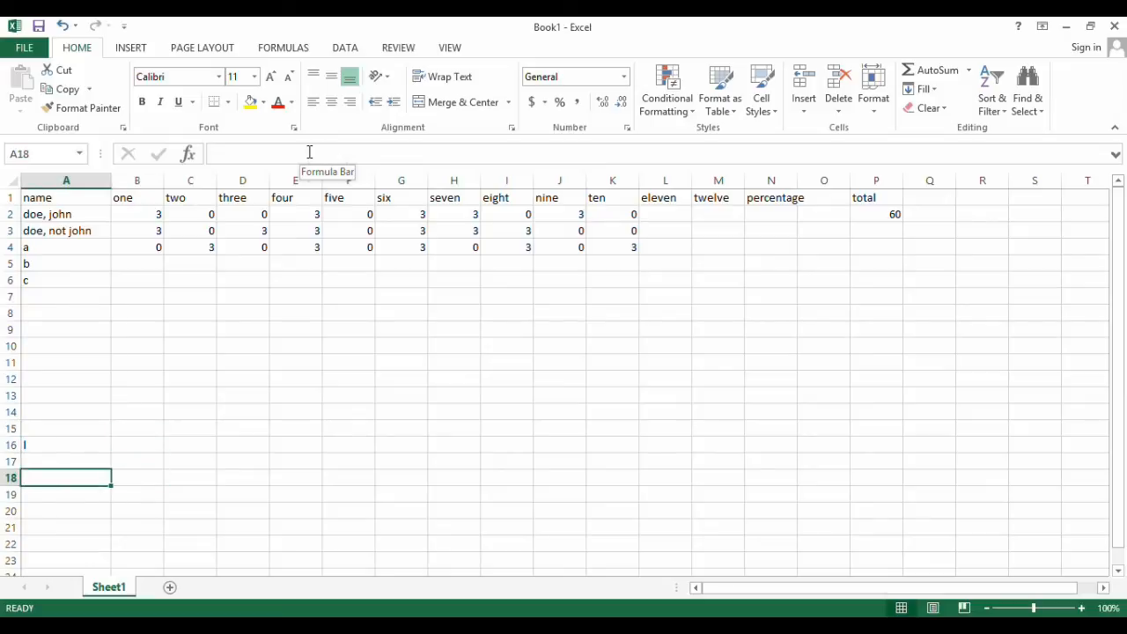
{"action": "type", "text": "missed"}
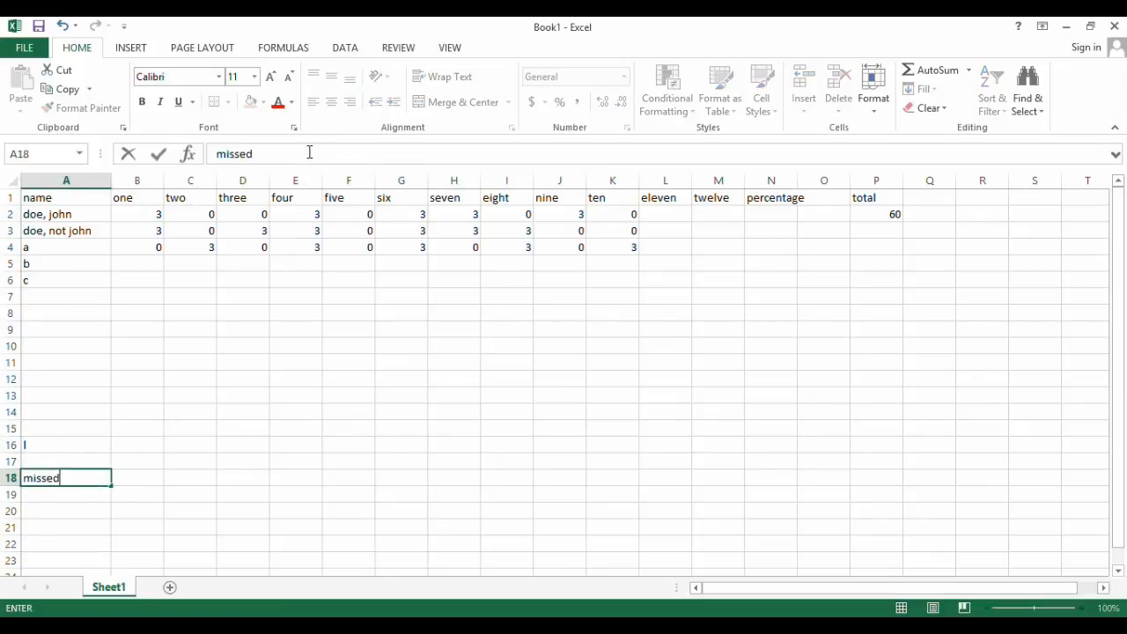
{"action": "key", "text": "Return"}
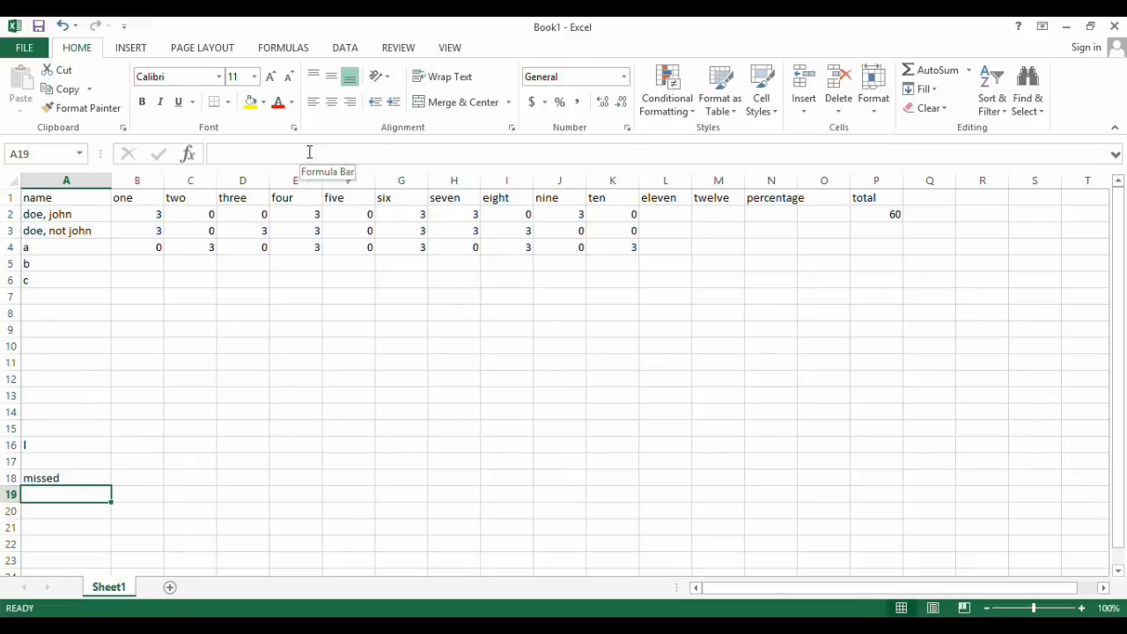
{"action": "type", "text": "avg"}
{"action": "key", "text": "Return"}
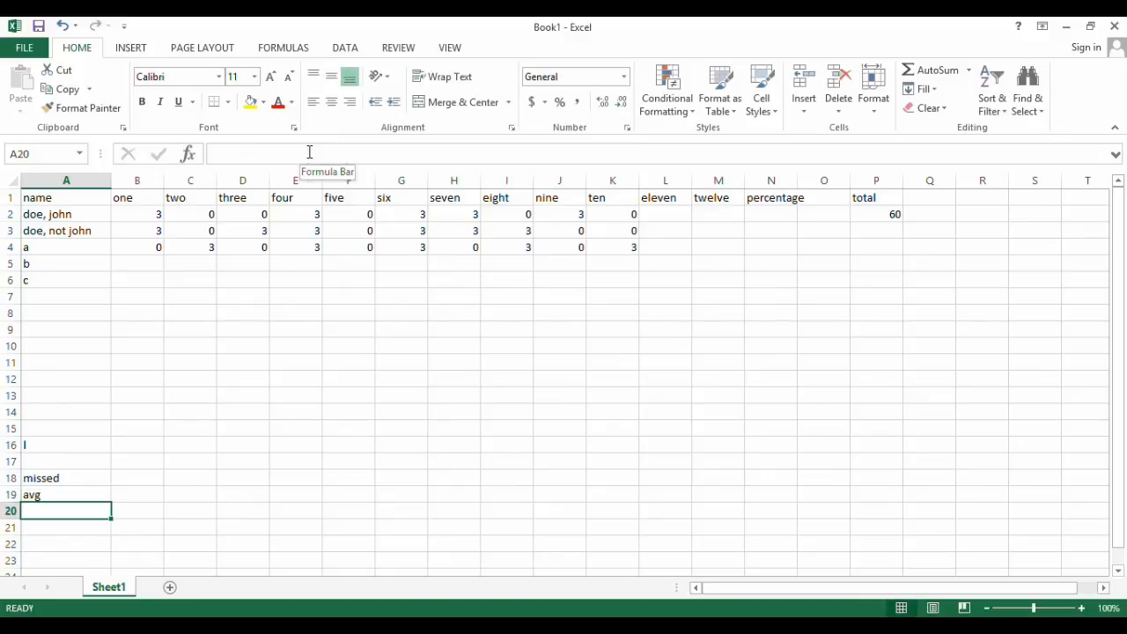
{"action": "type", "text": "stdev"}
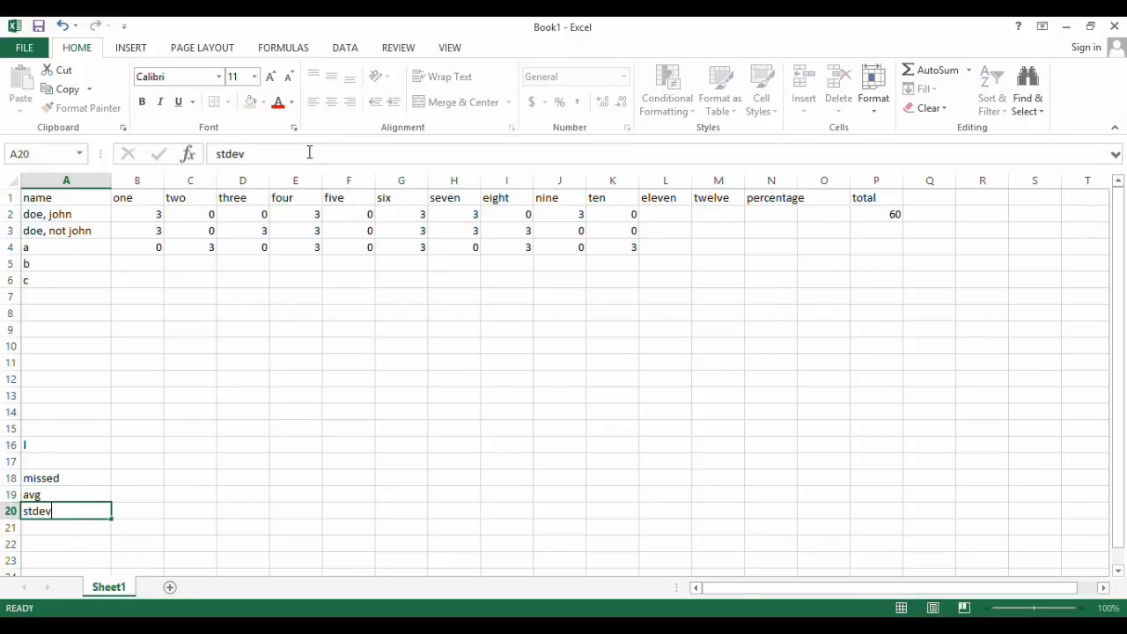
{"action": "key", "text": "Return"}
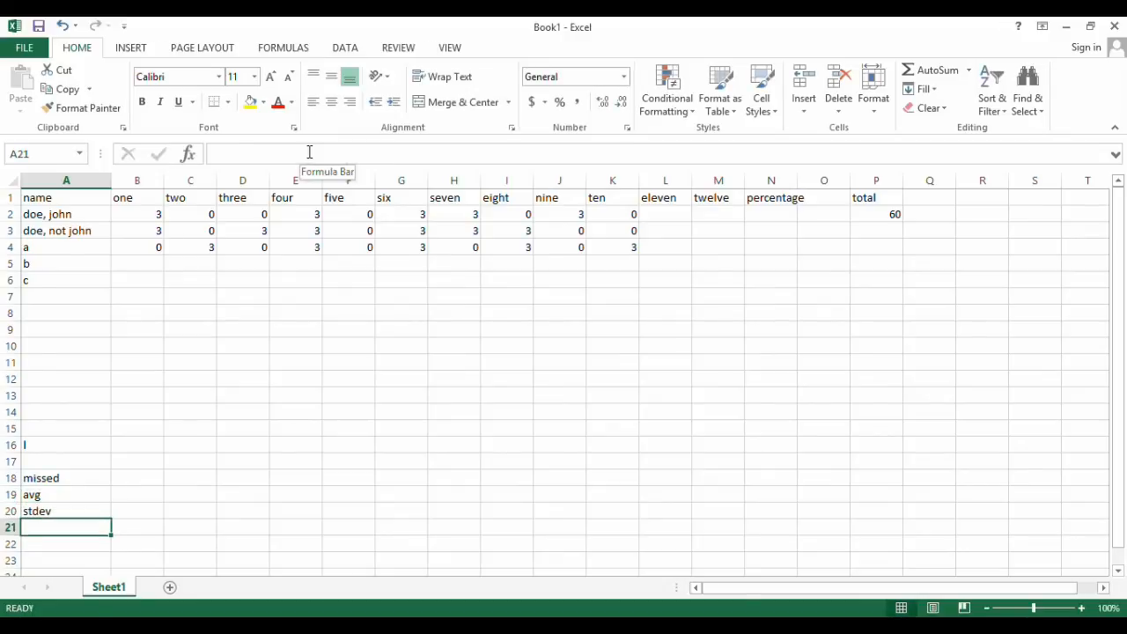
{"action": "key", "text": "Right"}
{"action": "key", "text": "Up"}
{"action": "key", "text": "Up"}
{"action": "key", "text": "Up"}
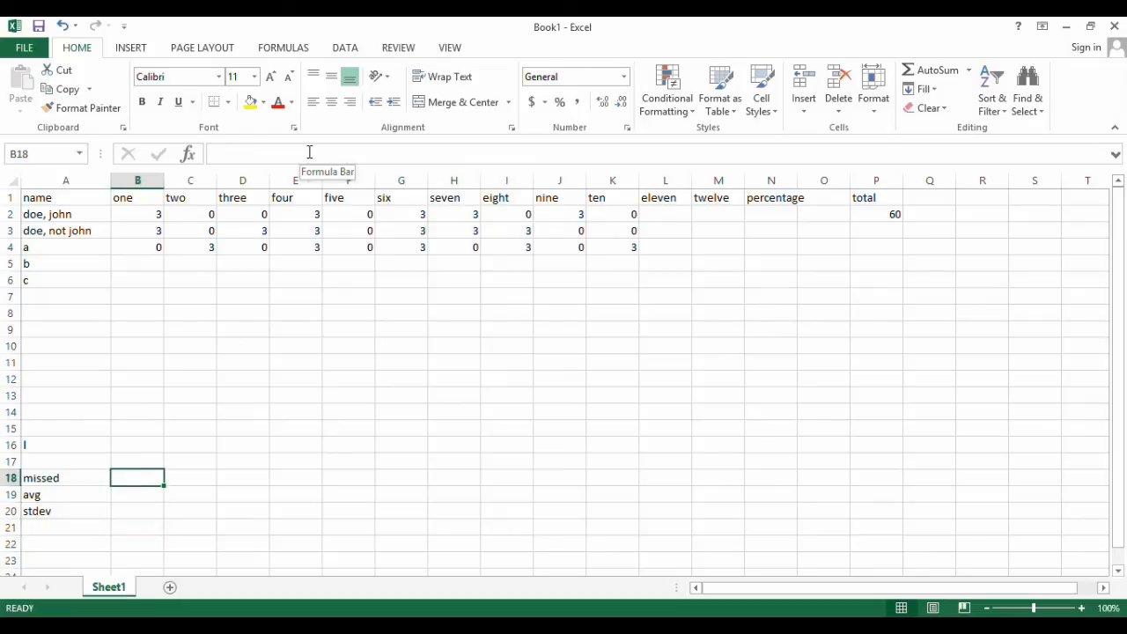
{"action": "left_click", "coordinate": [140, 215]}
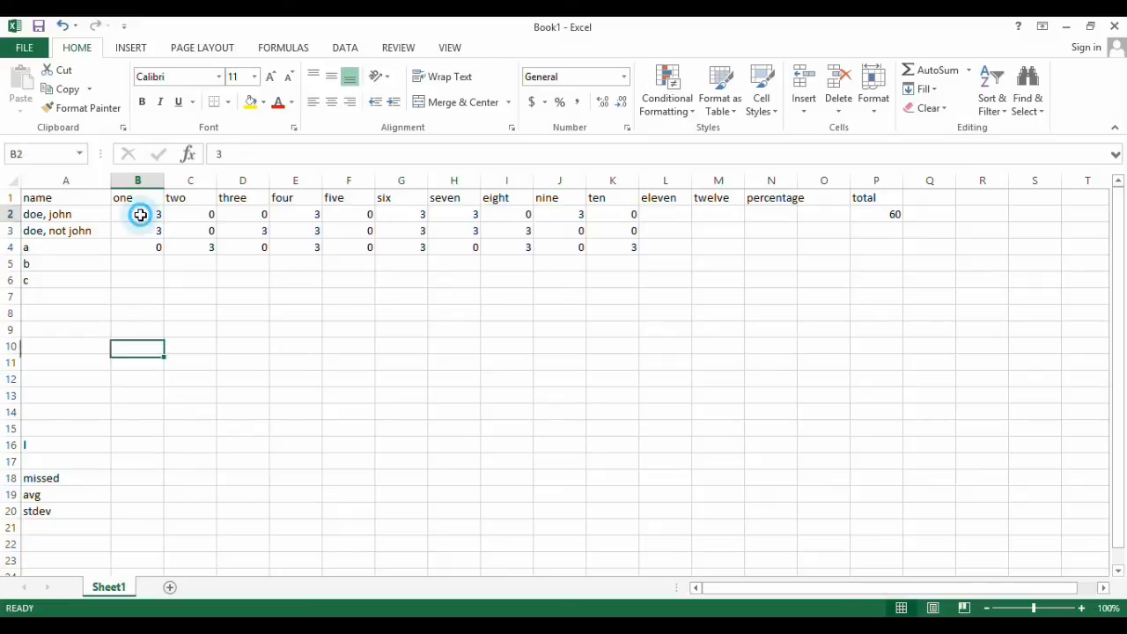
{"action": "key", "text": "Right"}
{"action": "key", "text": "Right"}
{"action": "key", "text": "Right"}
{"action": "key", "text": "Right"}
{"action": "key", "text": "Right"}
{"action": "key", "text": "Right"}
{"action": "key", "text": "Right"}
{"action": "key", "text": "Right"}
{"action": "key", "text": "Right"}
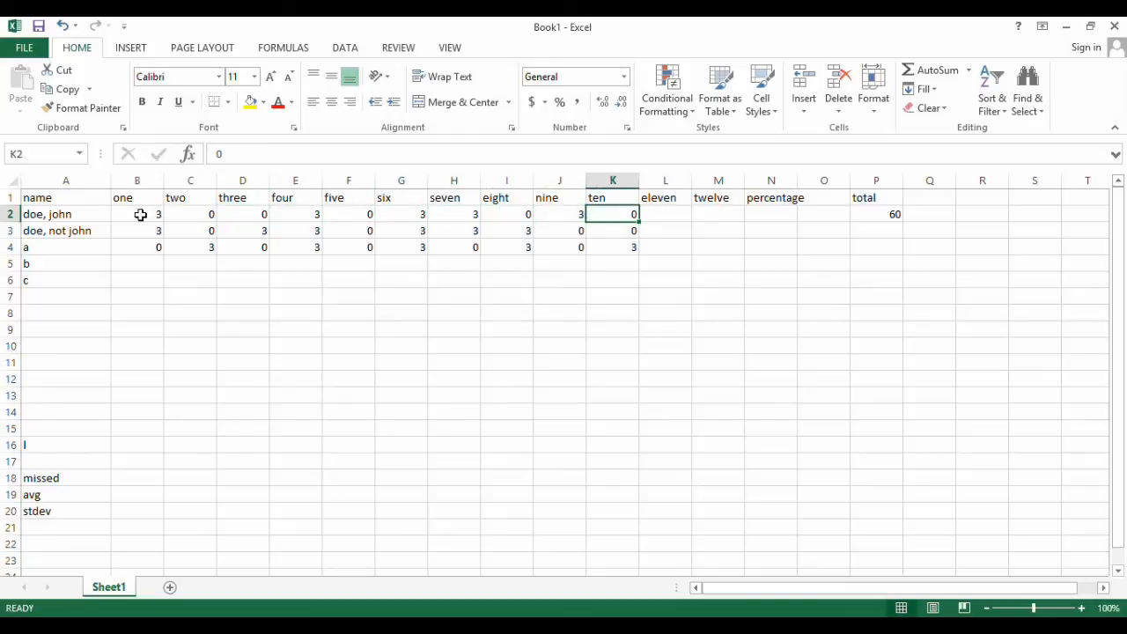
Count the zero scores of column one in the "missed" row by entering =COUNTIF(B2:B16,0) in B18
{"action": "left_click", "coordinate": [132, 478]}
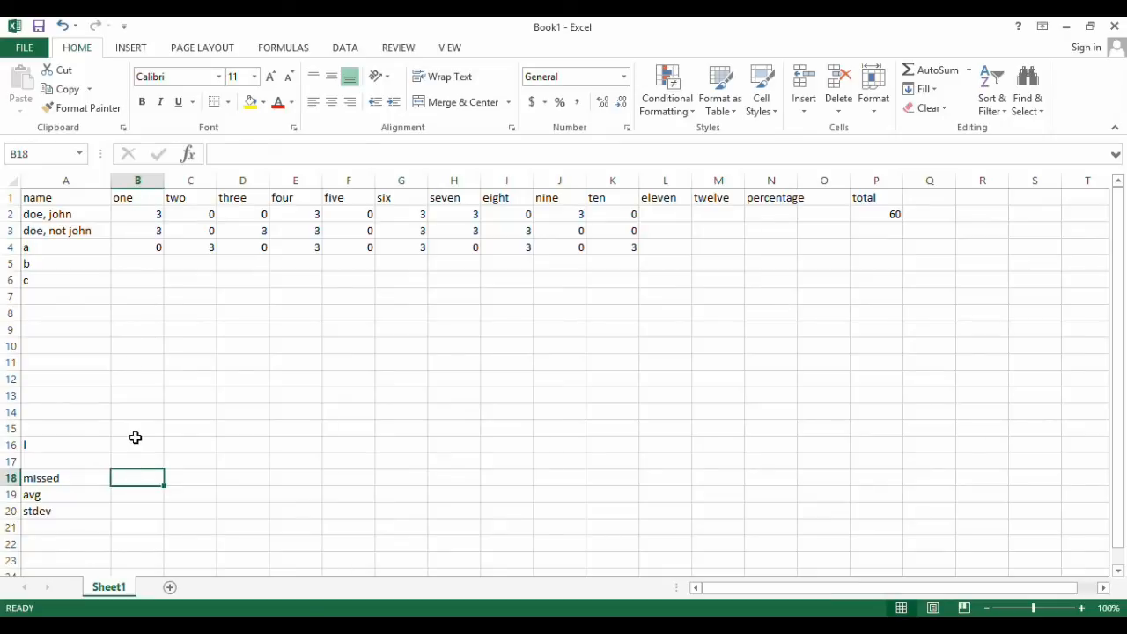
{"action": "type", "text": "="}
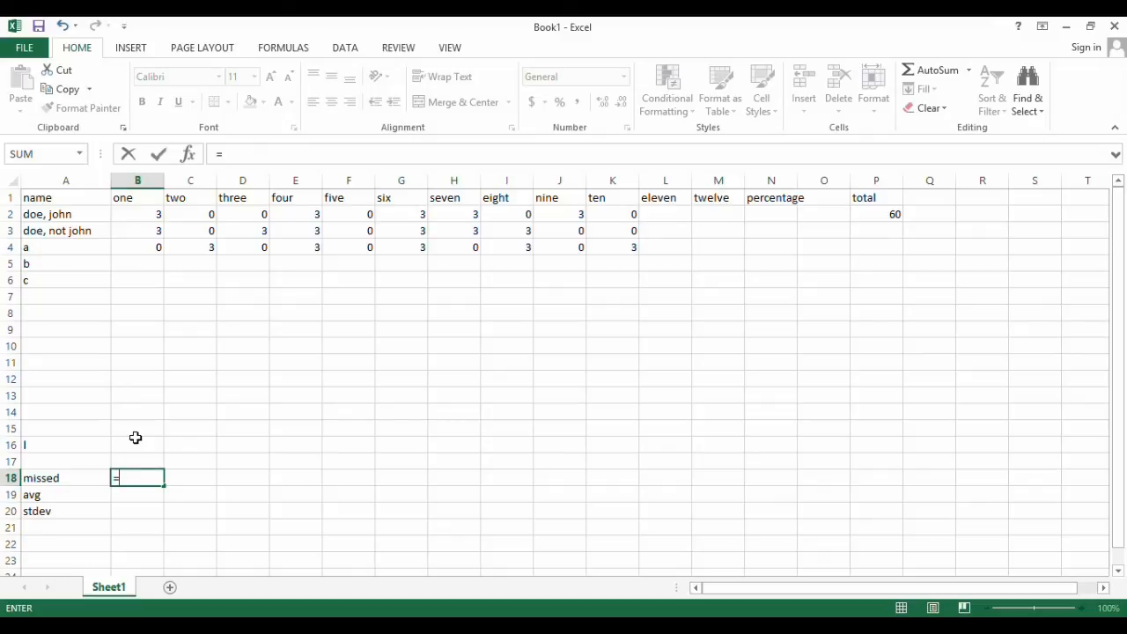
{"action": "type", "text": "COUNTIF"}
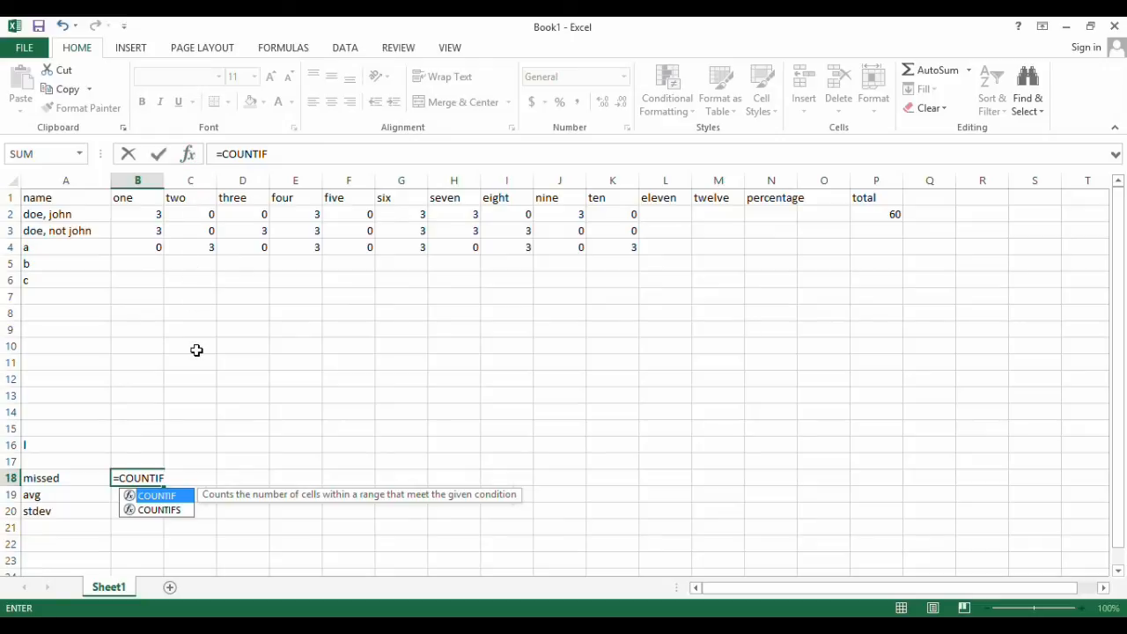
{"action": "type", "text": "("}
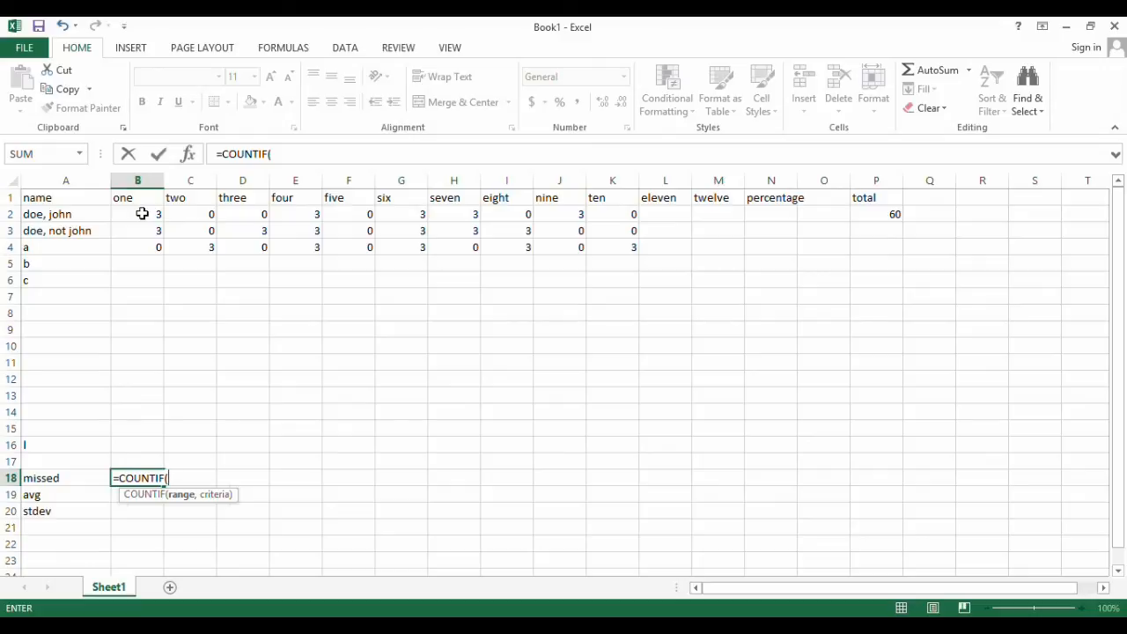
{"action": "left_click_drag", "start_coordinate": [141, 215], "coordinate": [141, 448]}
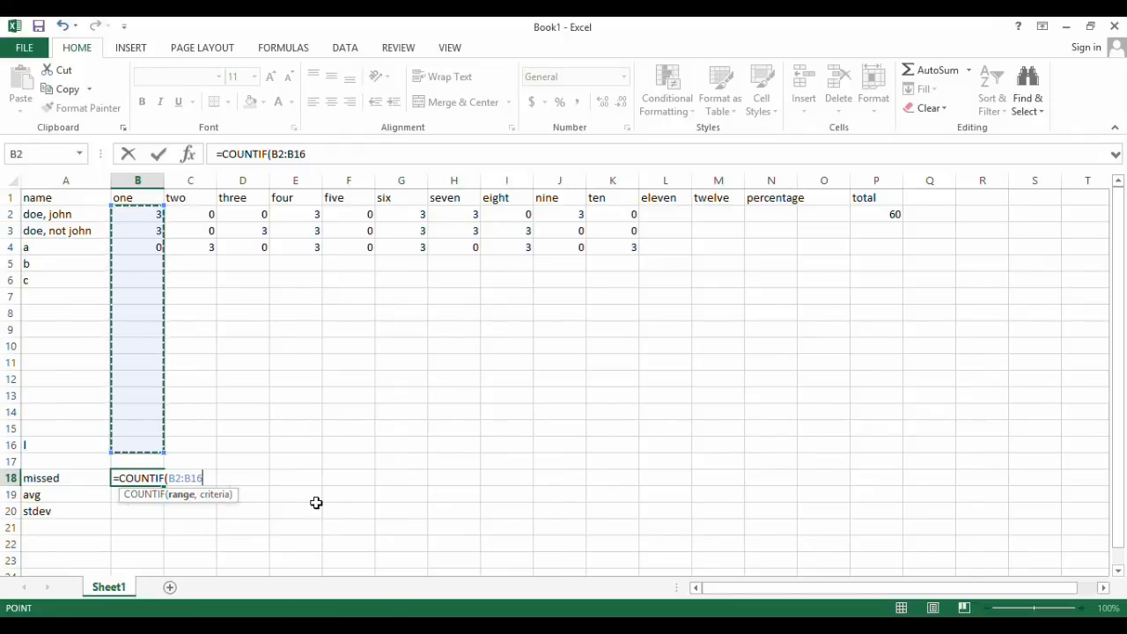
{"action": "type", "text": ","}
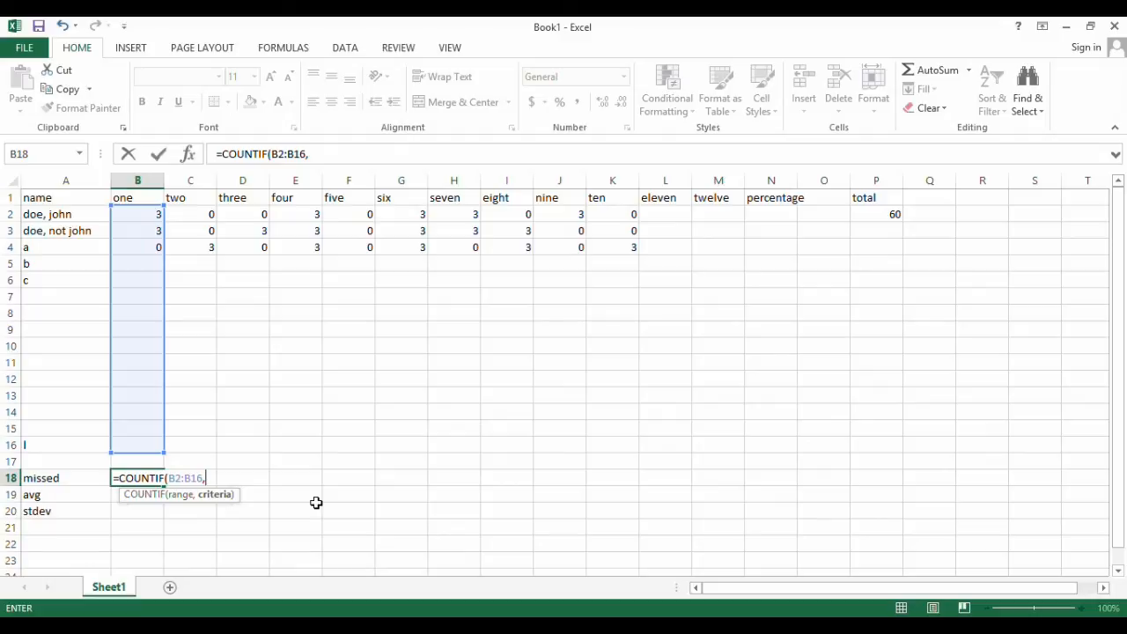
{"action": "type", "text": "0)"}
{"action": "key", "text": "Return"}
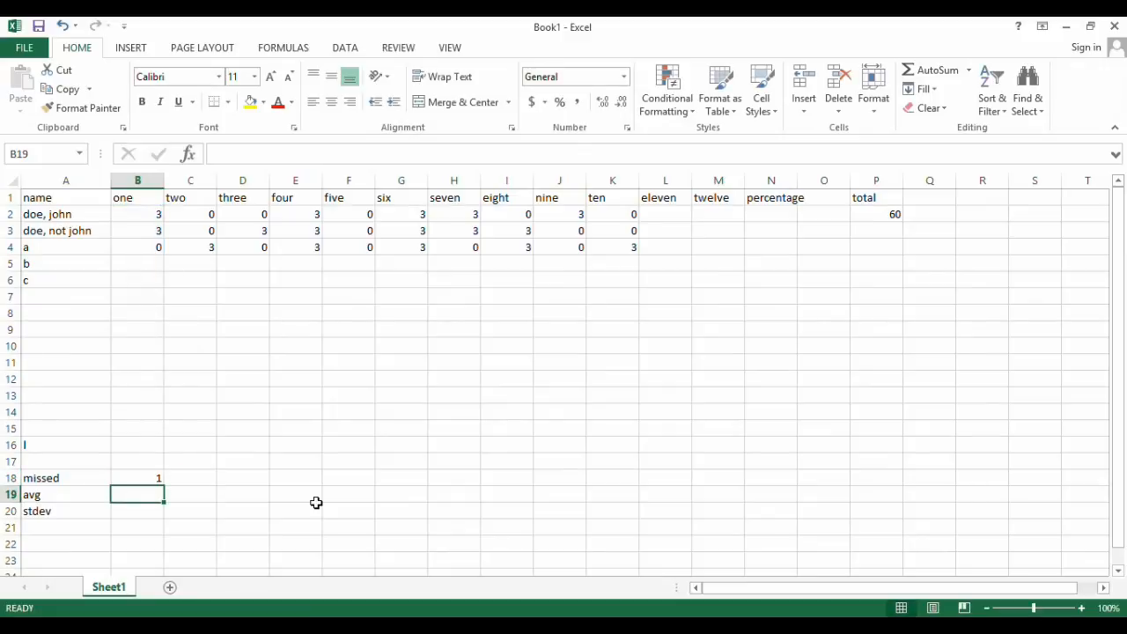
Fill the zero-count formula from B18 across the "missed" row to K18 and check the copied formulas
{"action": "left_click", "coordinate": [129, 477]}
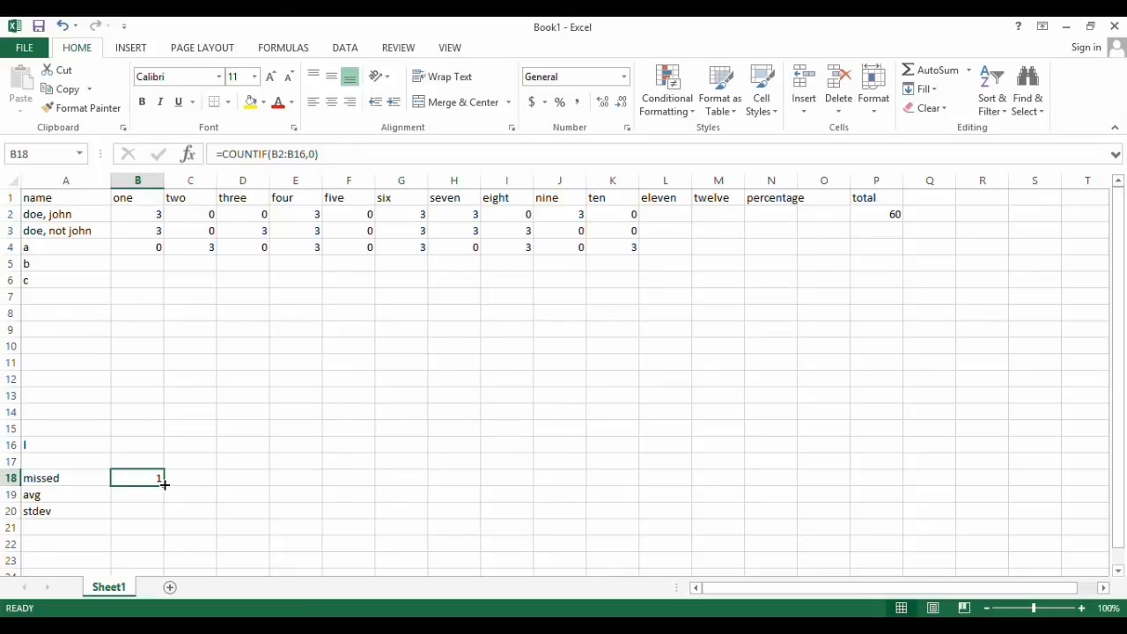
{"action": "left_click_drag", "start_coordinate": [164, 484], "coordinate": [644, 485]}
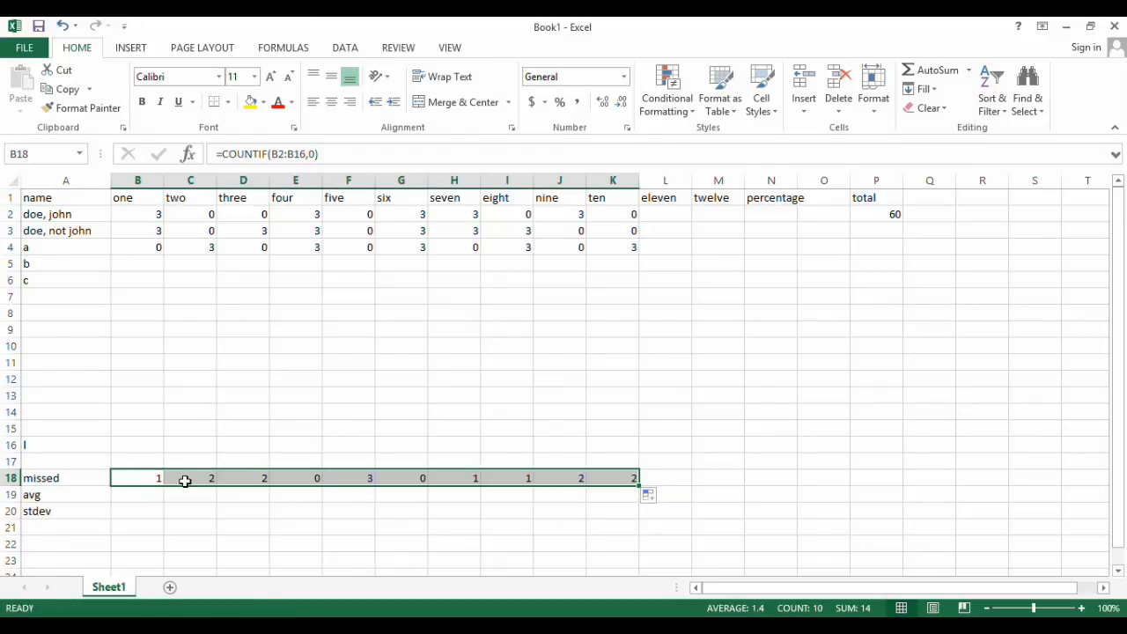
{"action": "left_click", "coordinate": [199, 481]}
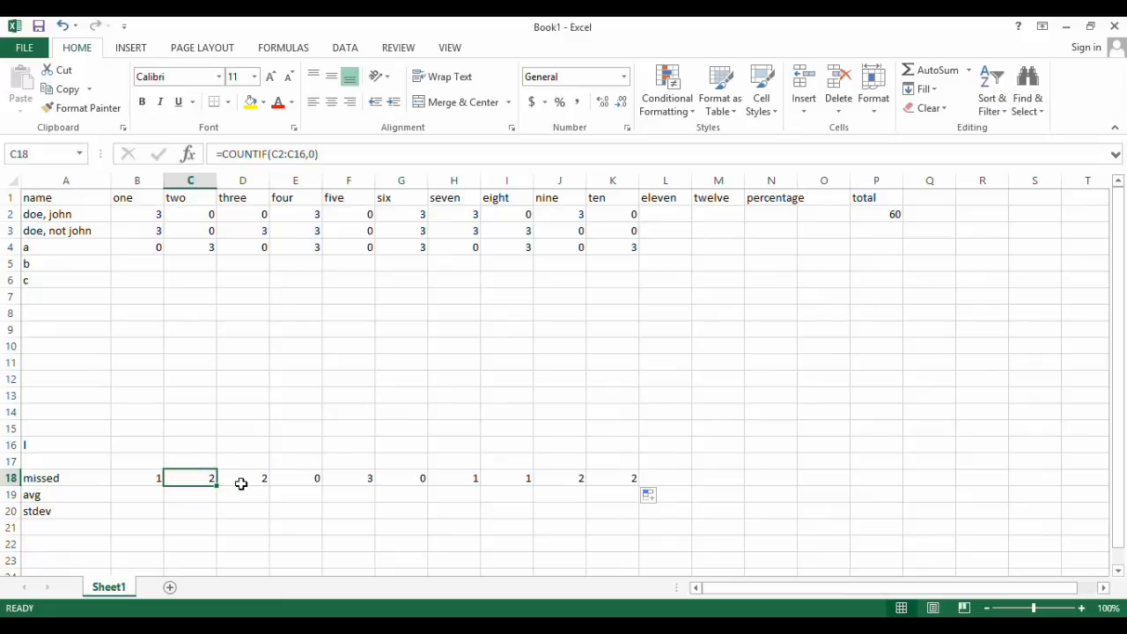
{"action": "left_click", "coordinate": [241, 484]}
{"action": "left_click", "coordinate": [294, 481]}
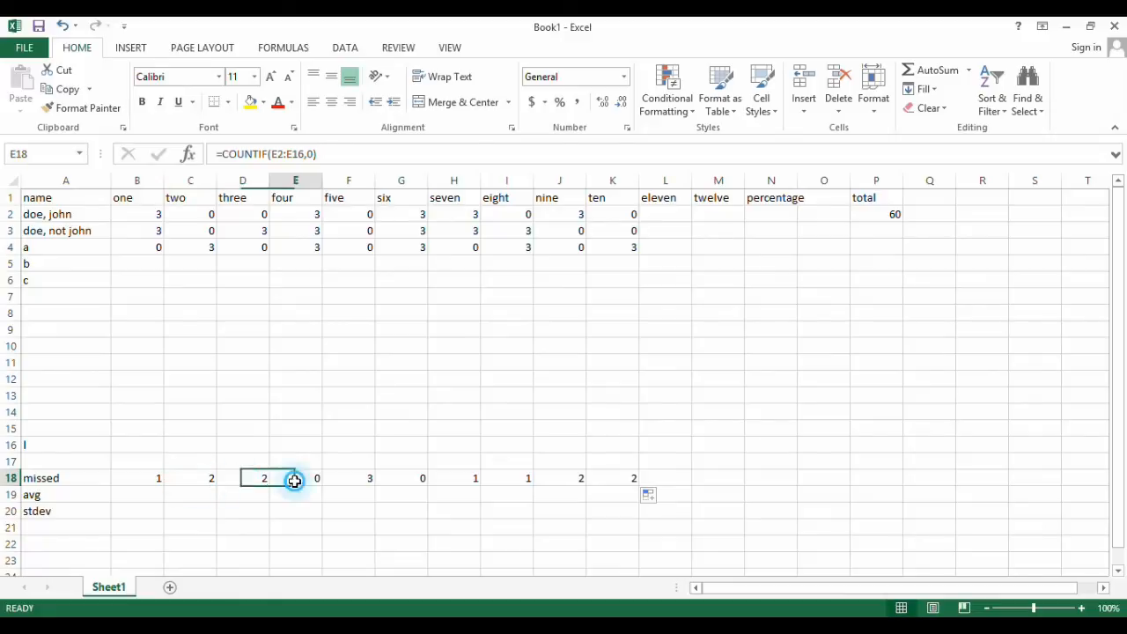
{"action": "left_click", "coordinate": [354, 481]}
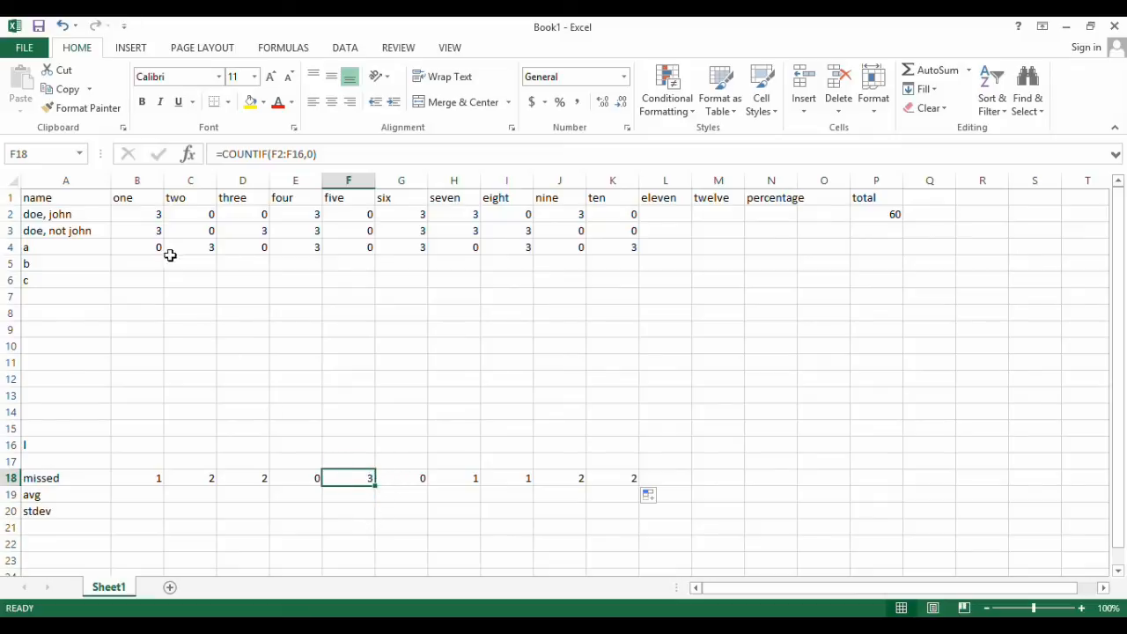
Enter the scores 0, 3, 0, 0 and 0 in B5 to F5 for row "b"
{"action": "left_click", "coordinate": [133, 266]}
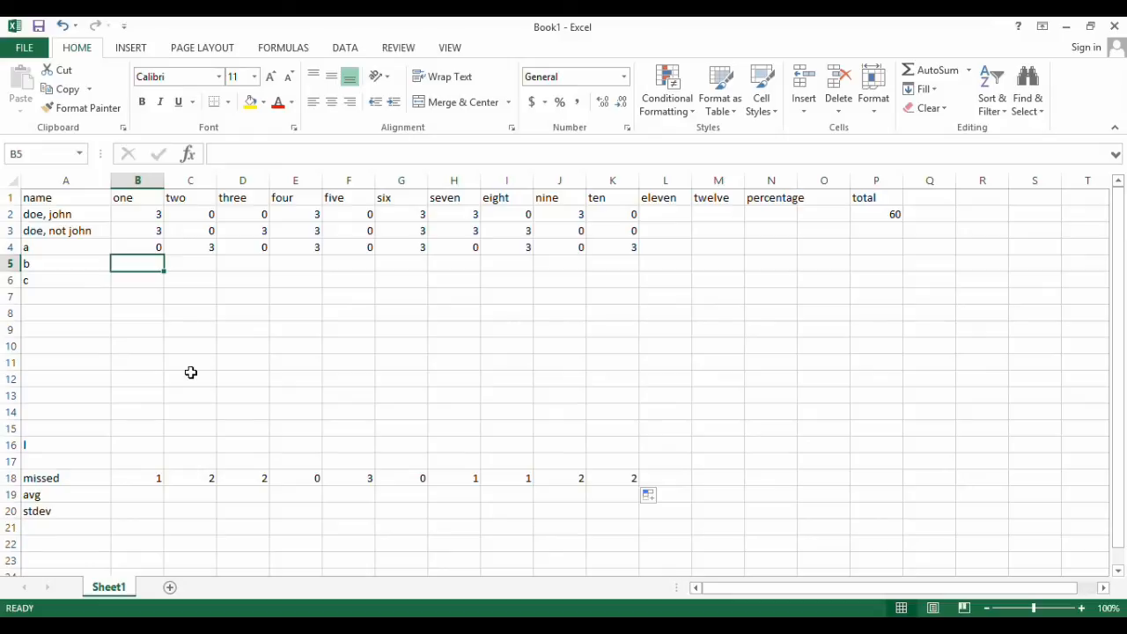
{"action": "type", "text": "0"}
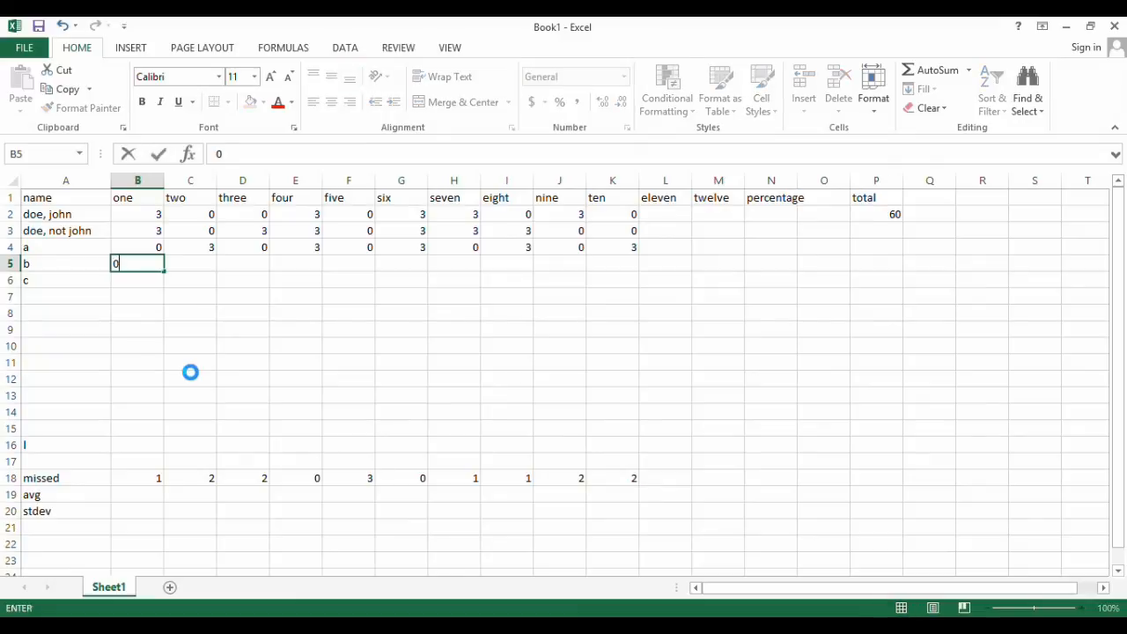
{"action": "key", "text": "Tab"}
{"action": "type", "text": "3"}
{"action": "key", "text": "Tab"}
{"action": "type", "text": "0"}
{"action": "key", "text": "Tab"}
{"action": "type", "text": "0"}
{"action": "key", "text": "Tab"}
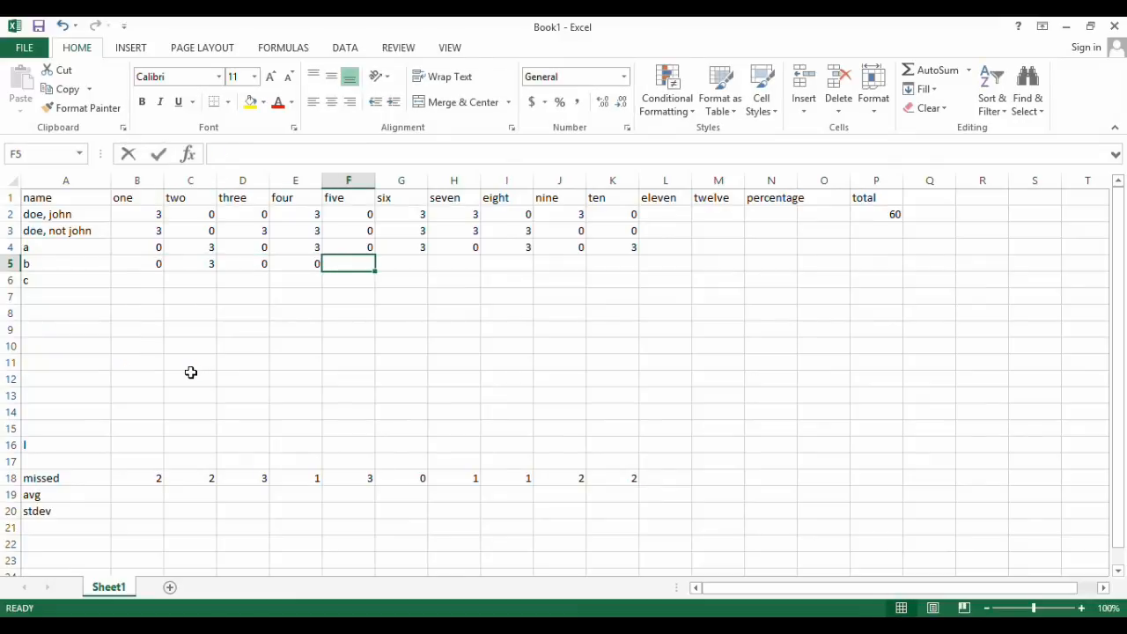
{"action": "type", "text": "0"}
{"action": "key", "text": "Tab"}
Continue row "b" with the scores 0, 3, 3, 3 and 3 in G5 to K5 and check the missed count of column five
{"action": "type", "text": "0"}
{"action": "key", "text": "Tab"}
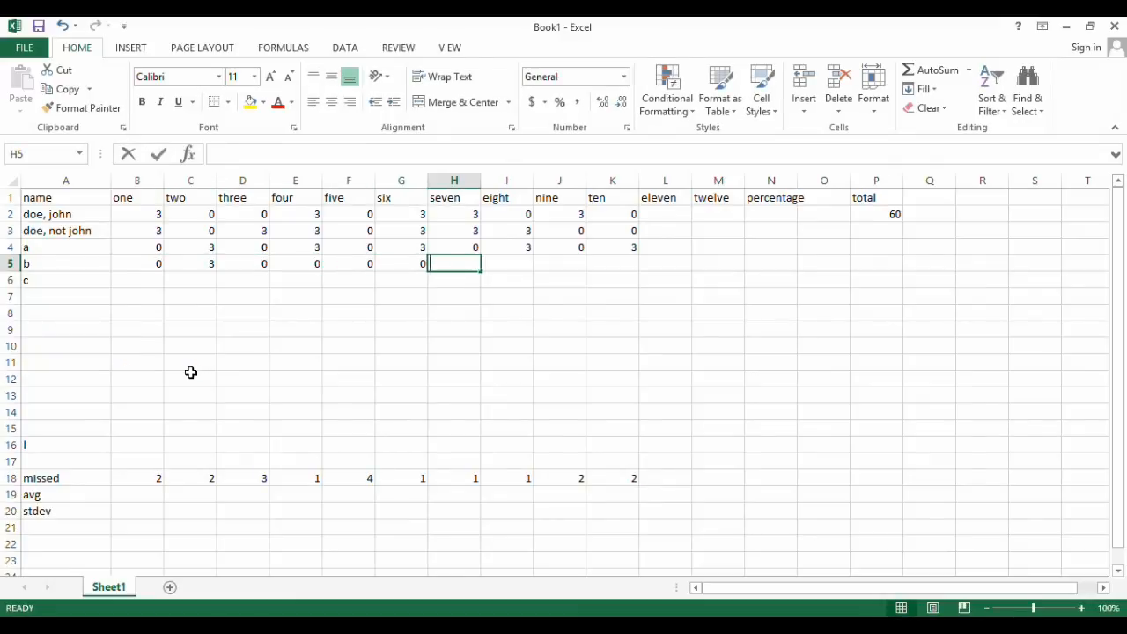
{"action": "type", "text": "3"}
{"action": "key", "text": "Tab"}
{"action": "type", "text": "3"}
{"action": "key", "text": "Tab"}
{"action": "type", "text": "3"}
{"action": "key", "text": "Tab"}
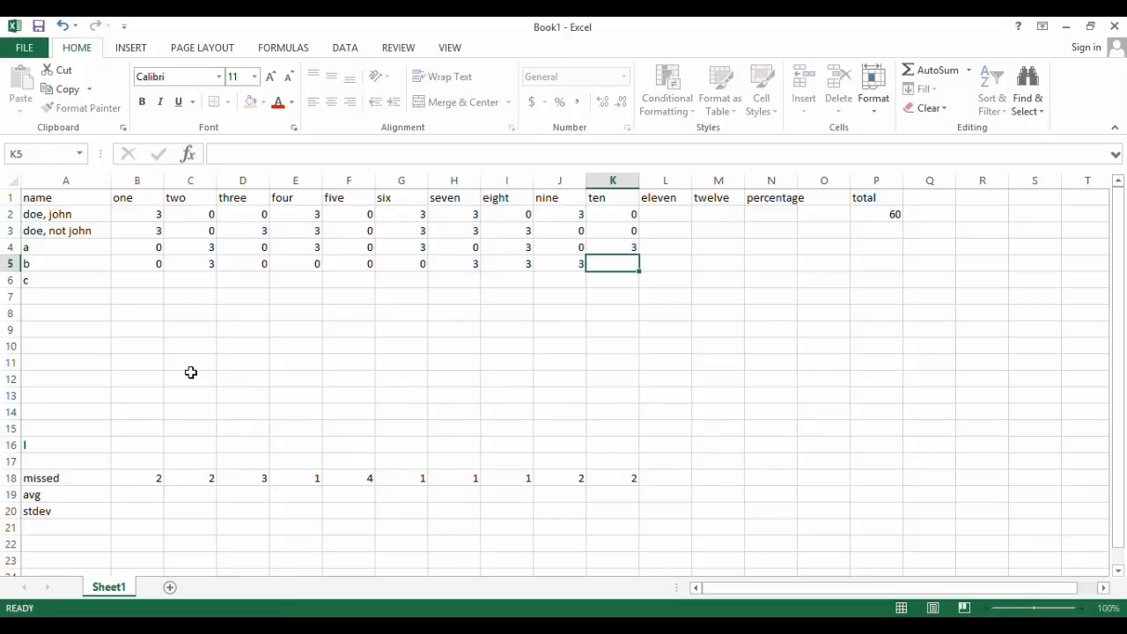
{"action": "type", "text": "3"}
{"action": "key", "text": "Return"}
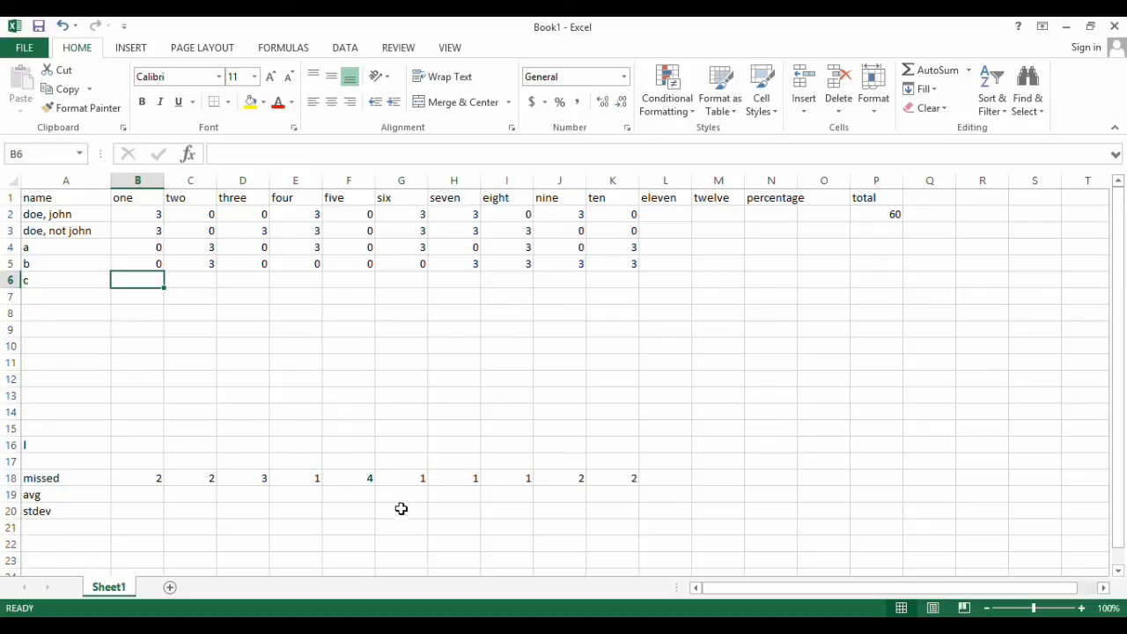
{"action": "left_click", "coordinate": [353, 478]}
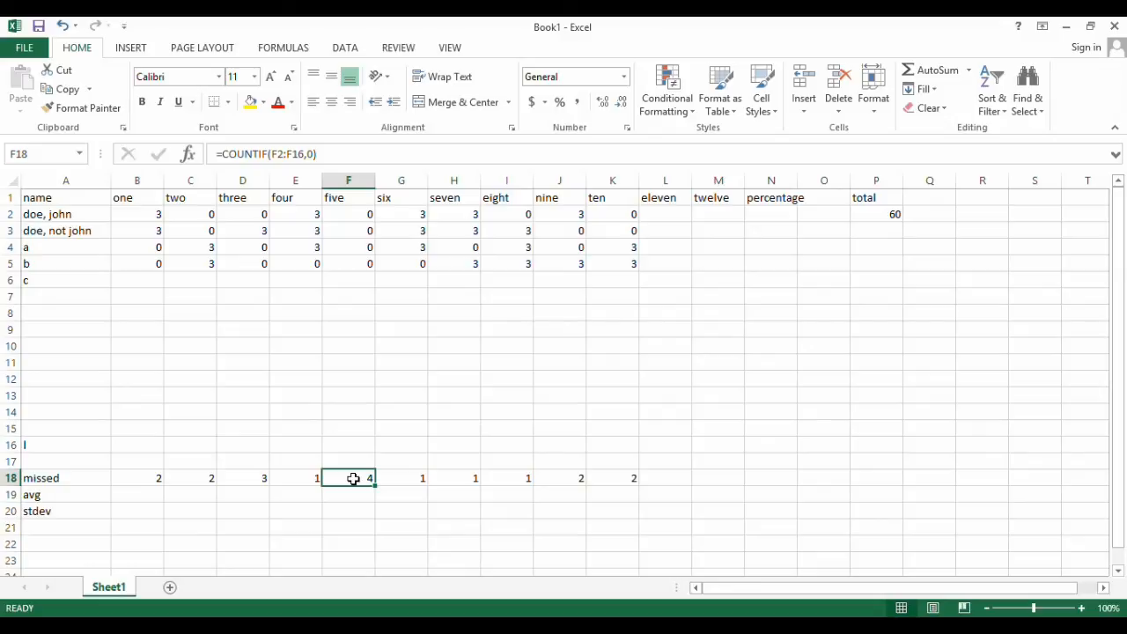
Enter the column eleven and twelve scores 12 and 10 in row 2, and 8 and 9 in row 3
{"action": "left_click", "coordinate": [673, 214]}
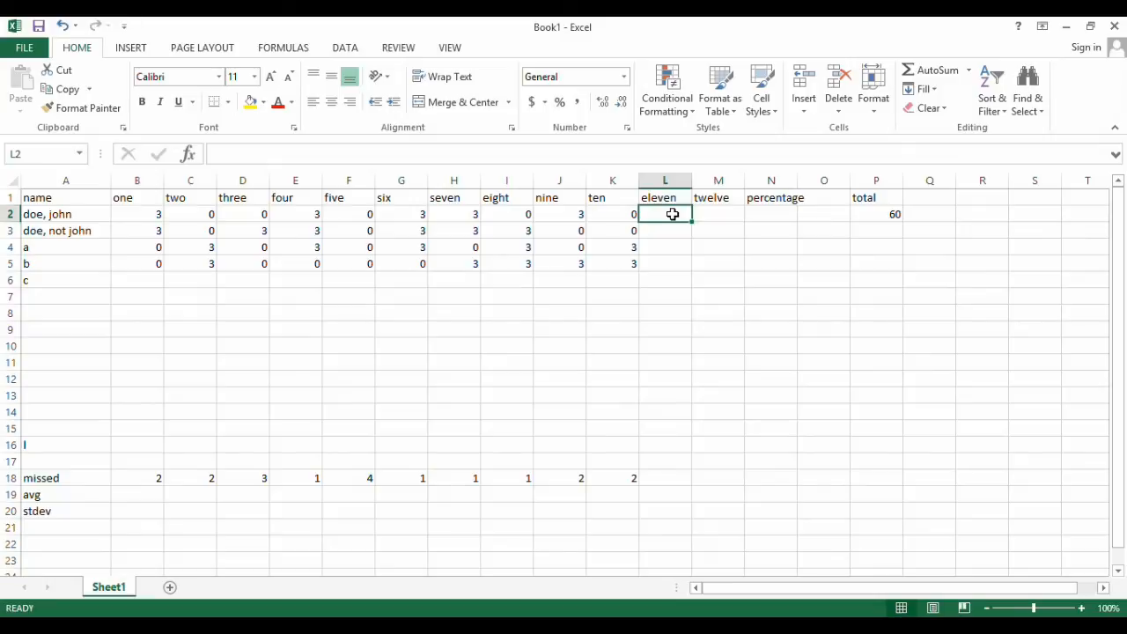
{"action": "type", "text": "12"}
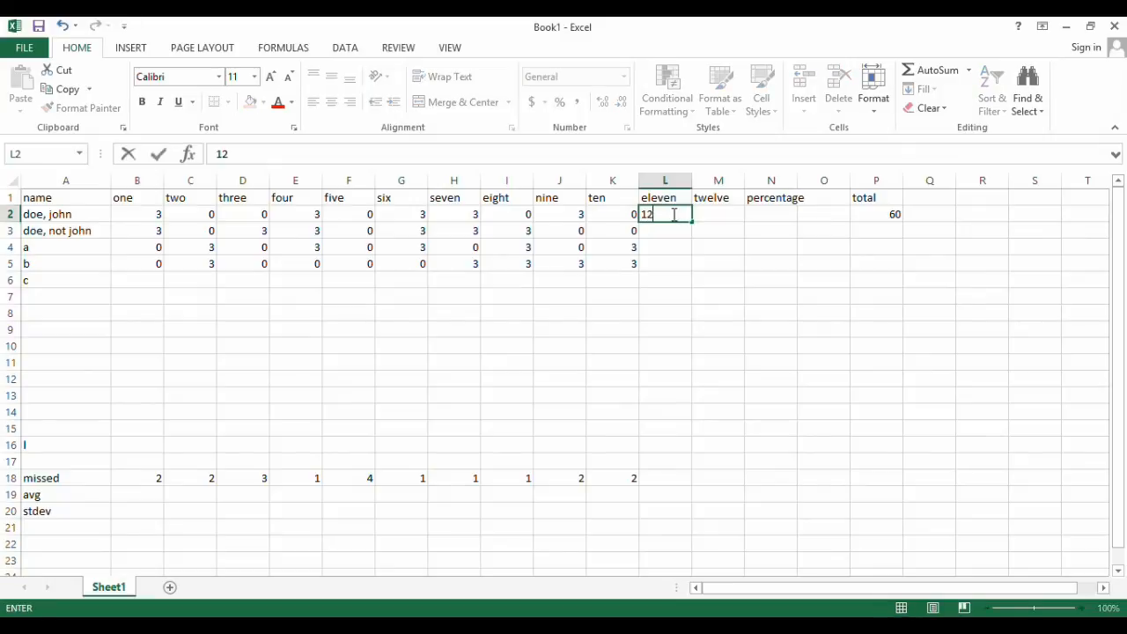
{"action": "key", "text": "Tab"}
{"action": "type", "text": "10"}
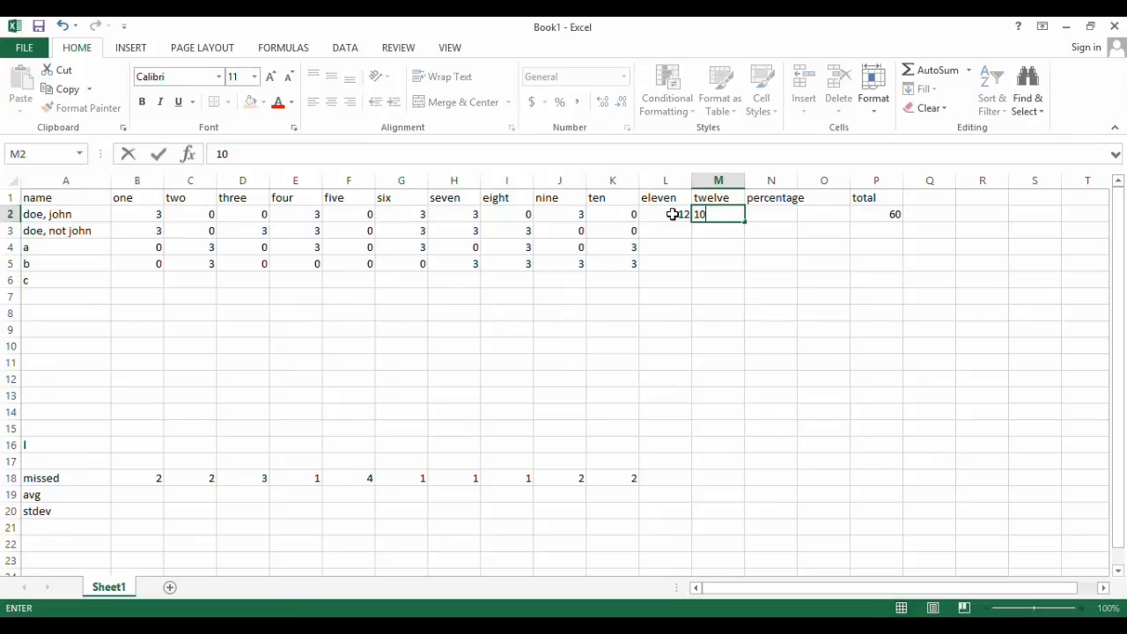
{"action": "key", "text": "Return"}
{"action": "type", "text": "8"}
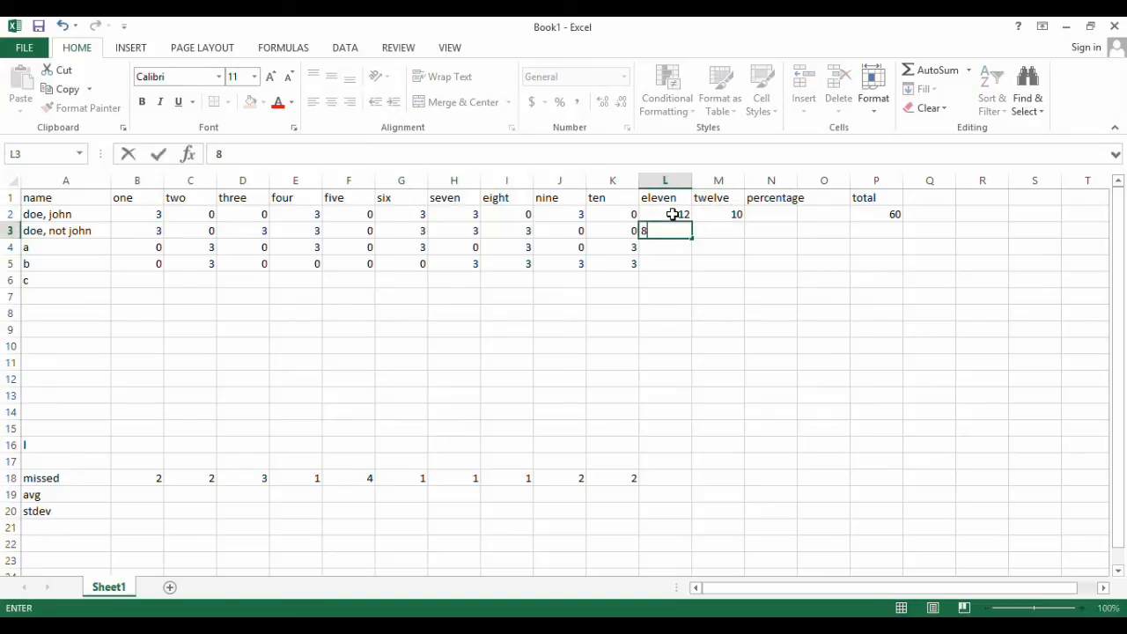
{"action": "key", "text": "Tab"}
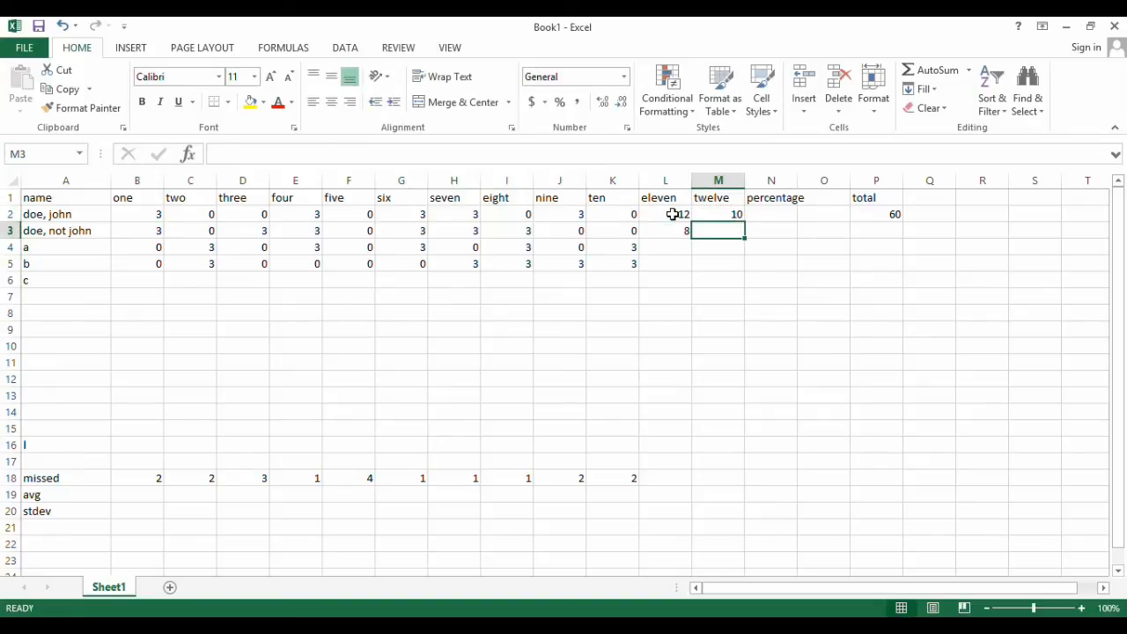
{"action": "type", "text": "9"}
{"action": "key", "text": "Return"}
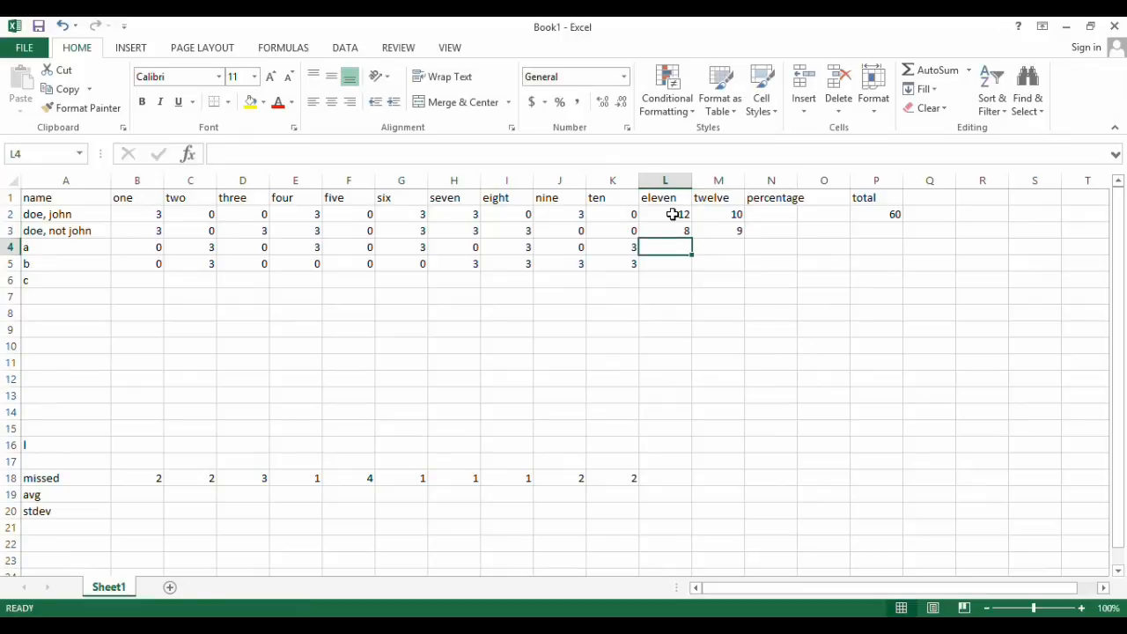
Enter the column eleven and twelve scores 10 and 14 for row "a", and 15 and 12 for row "b"
{"action": "type", "text": "10"}
{"action": "key", "text": "Tab"}
{"action": "type", "text": "14"}
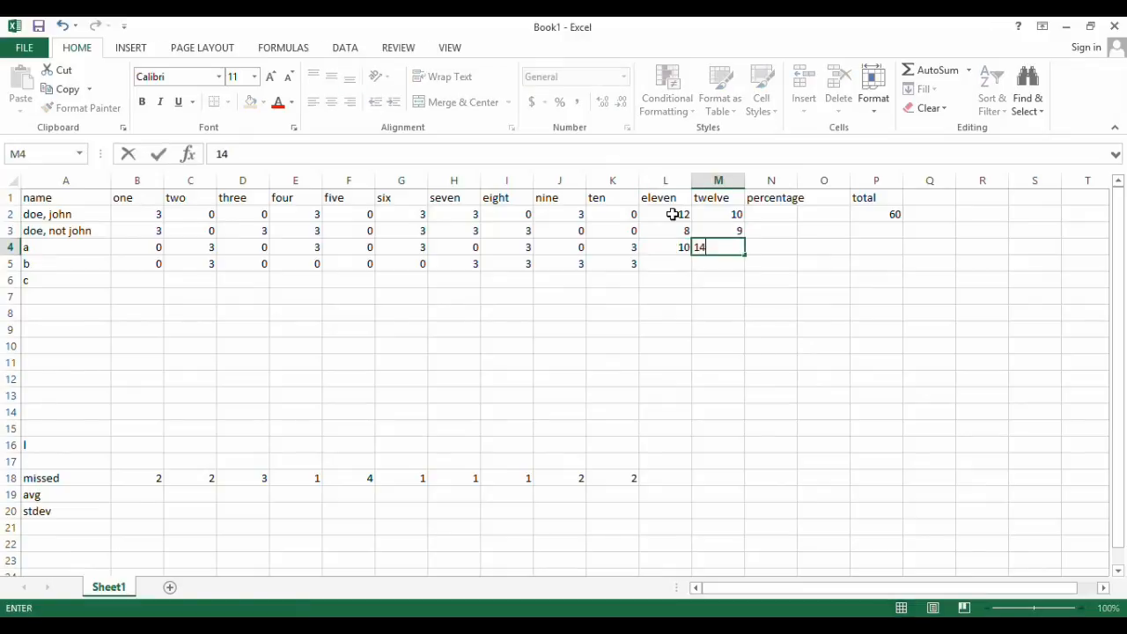
{"action": "key", "text": "Return"}
{"action": "type", "text": "15"}
{"action": "key", "text": "Tab"}
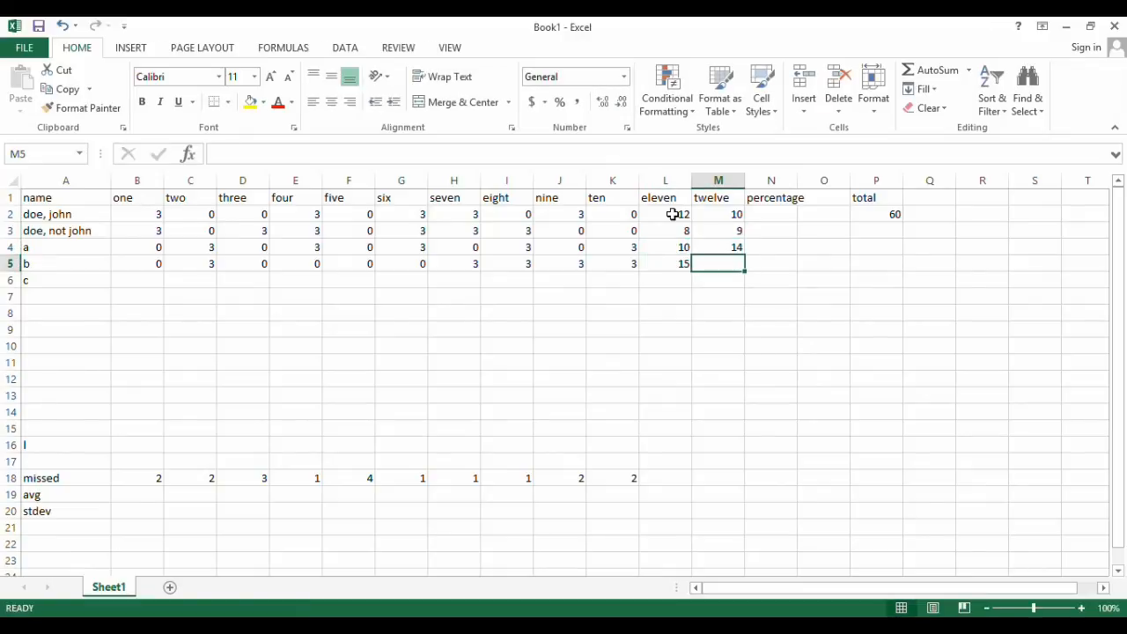
{"action": "type", "text": "12"}
{"action": "key", "text": "Return"}
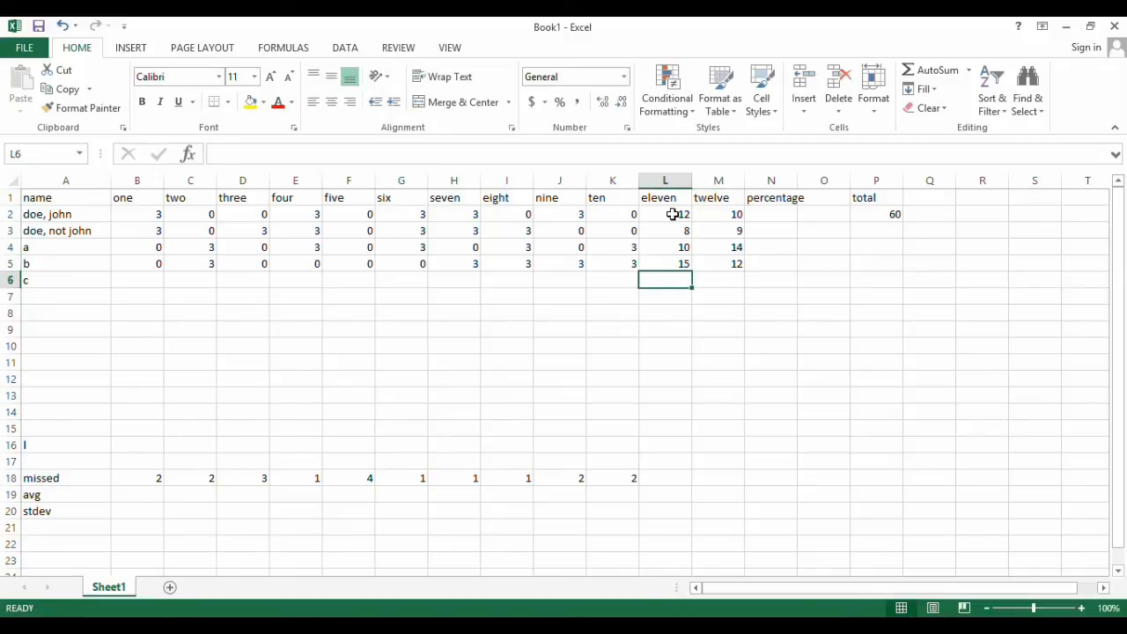
{"action": "key", "text": "Left"}
{"action": "key", "text": "Left"}
{"action": "key", "text": "Left"}
{"action": "key", "text": "Left"}
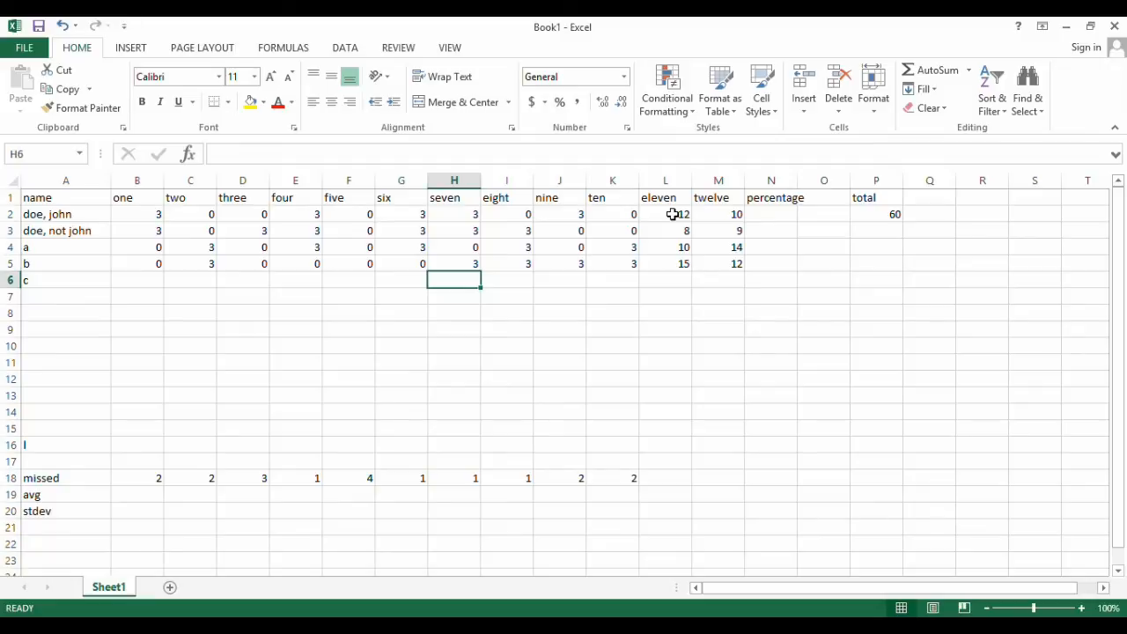
{"action": "left_click", "coordinate": [144, 283]}
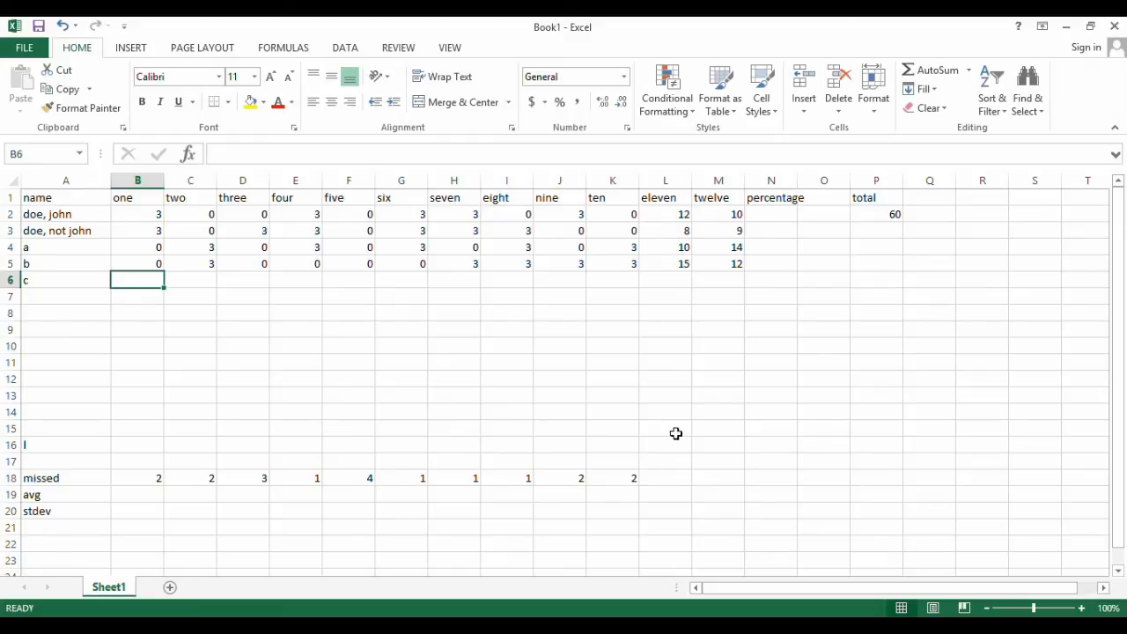
Search for the "average" function and insert AVERAGE in L19, the "avg" cell of column eleven
{"action": "left_click", "coordinate": [675, 497]}
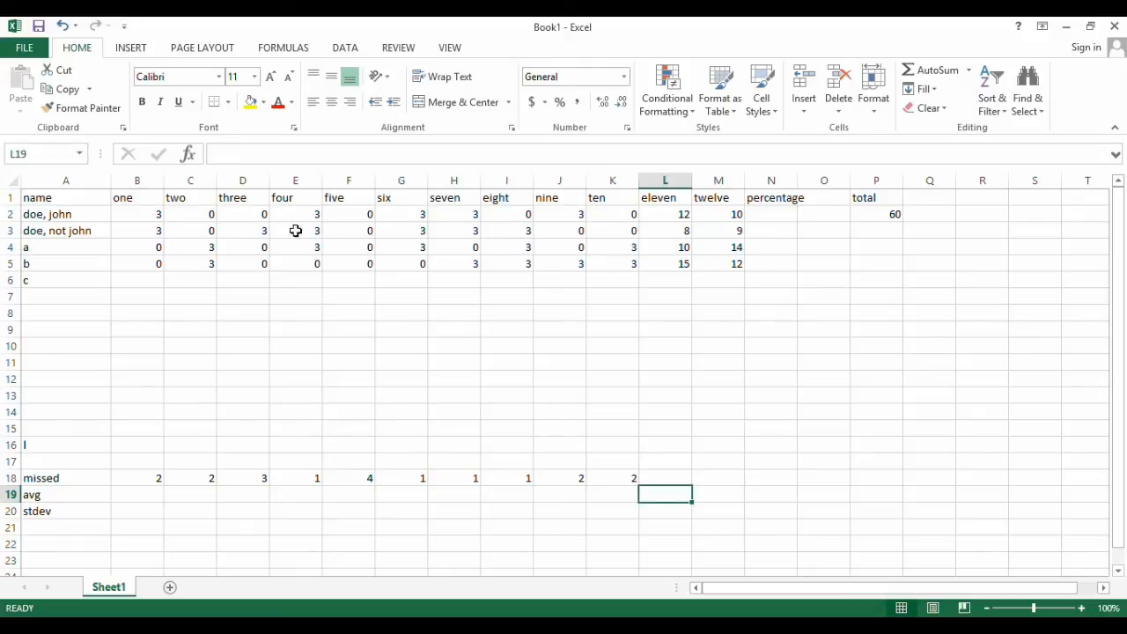
{"action": "left_click", "coordinate": [190, 155]}
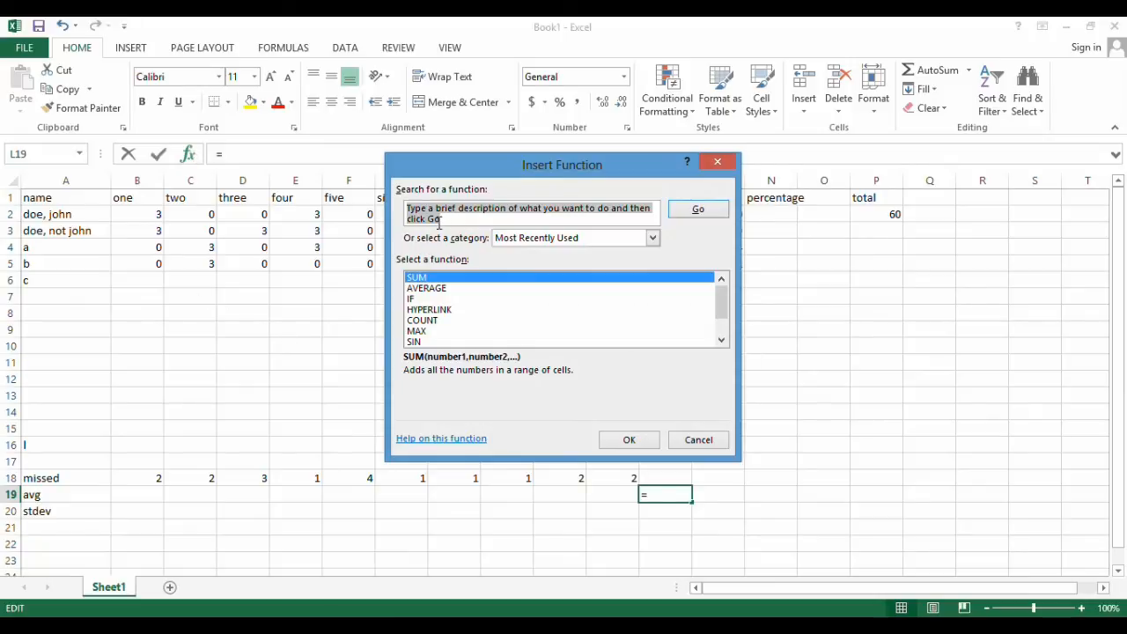
{"action": "type", "text": "average"}
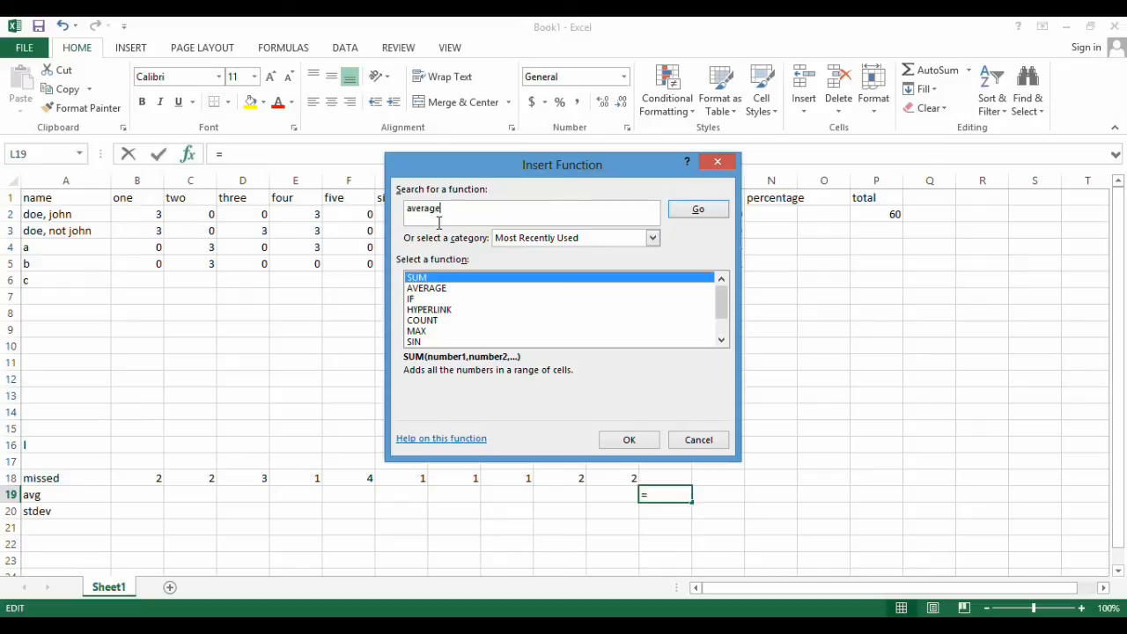
{"action": "key", "text": "Tab"}
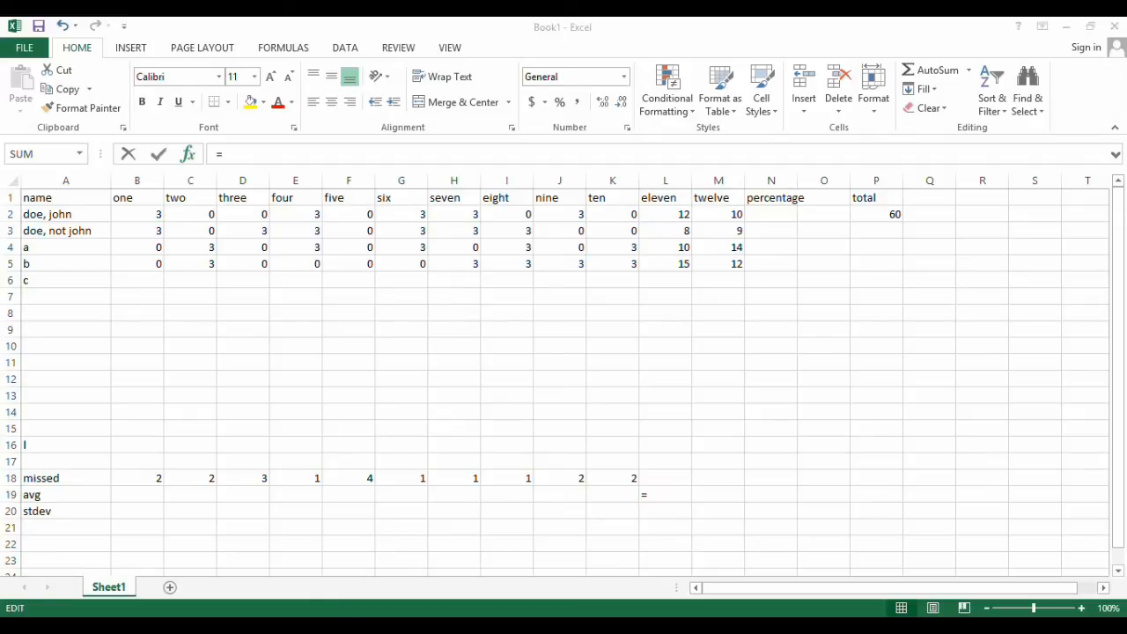
{"action": "left_click", "coordinate": [451, 345]}
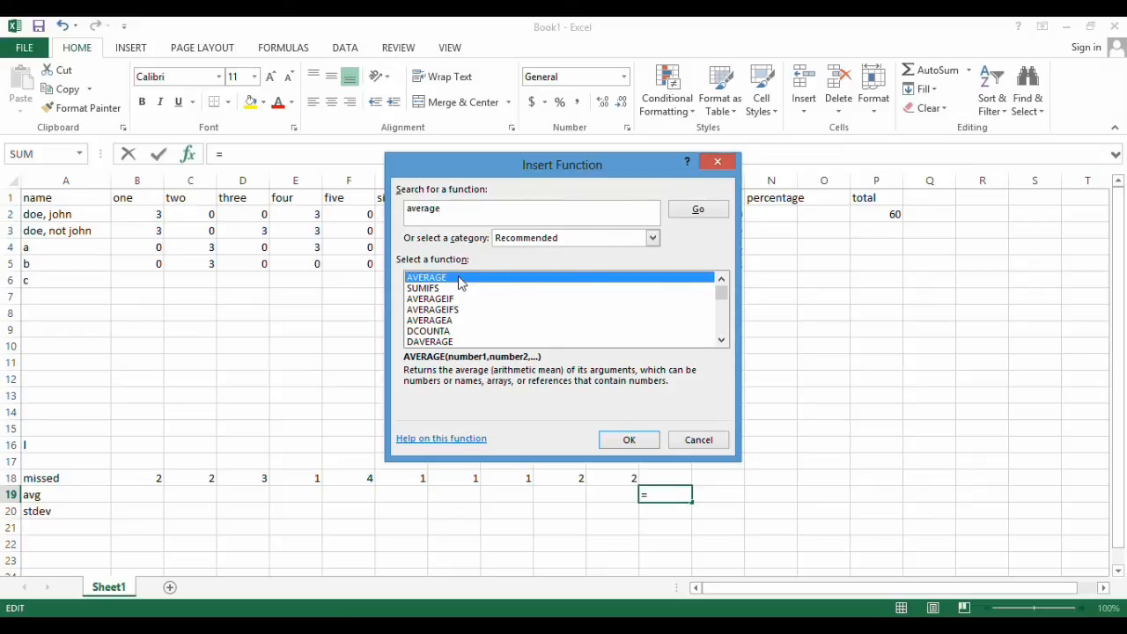
{"action": "left_click", "coordinate": [641, 441]}
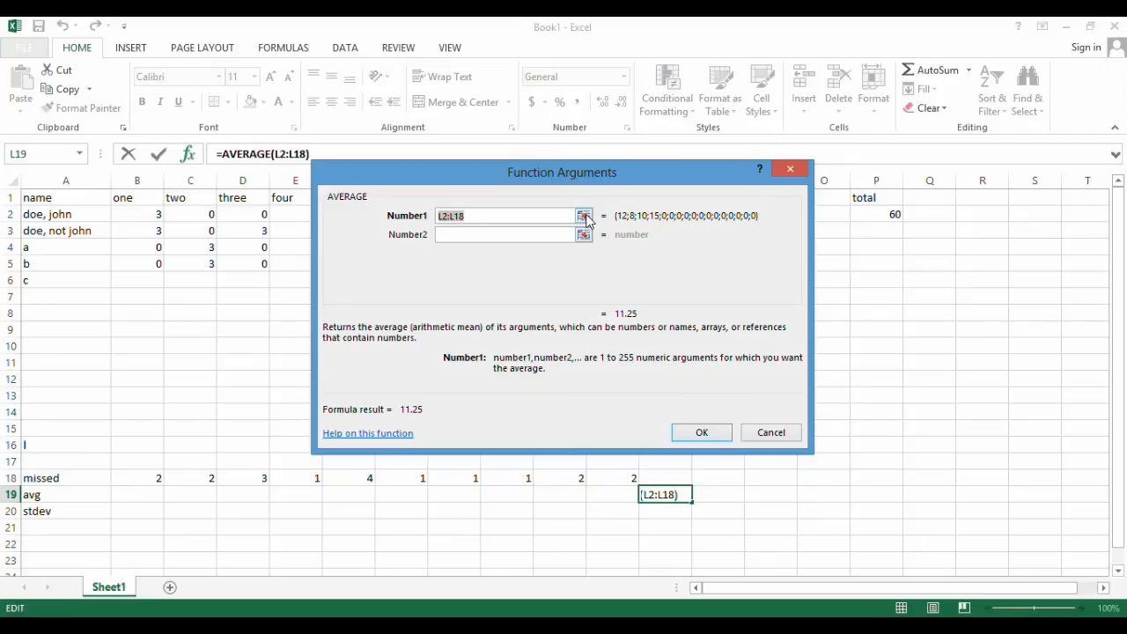
Set the AVERAGE range in L19 to L2:L16 and accept the function
{"action": "left_click", "coordinate": [584, 215]}
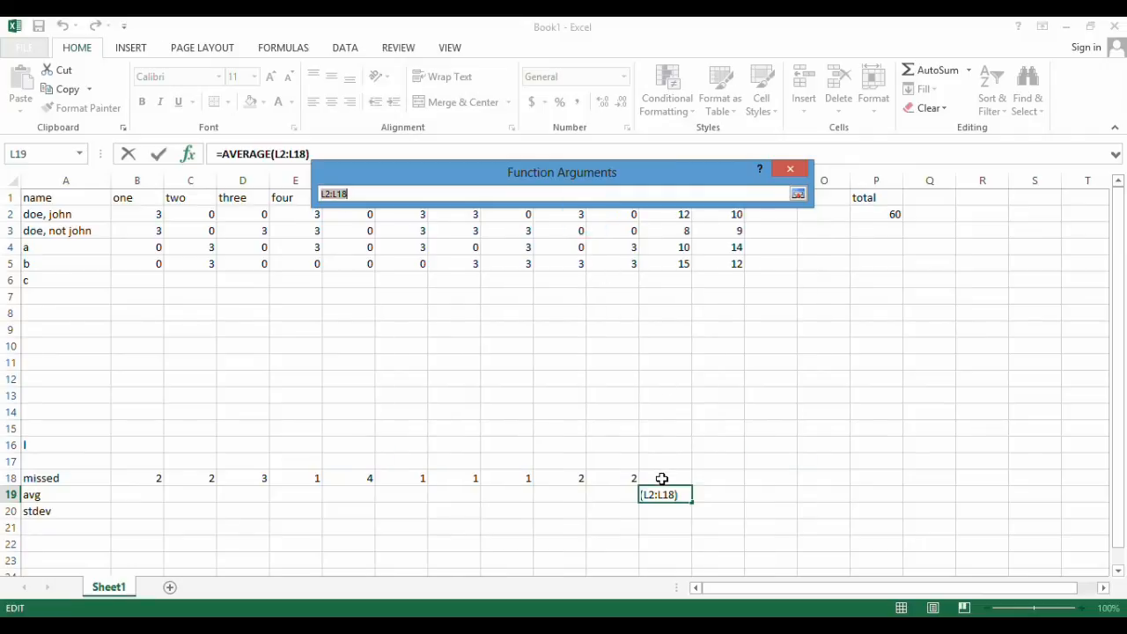
{"action": "left_click_drag", "start_coordinate": [635, 169], "coordinate": [700, 110]}
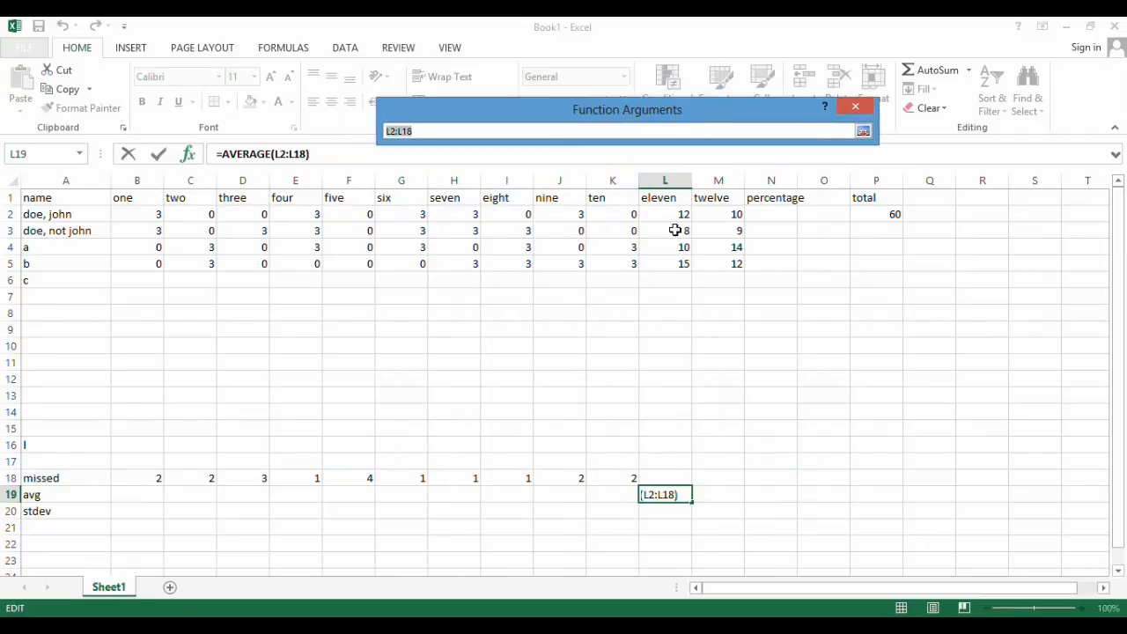
{"action": "left_click_drag", "start_coordinate": [664, 214], "coordinate": [664, 450]}
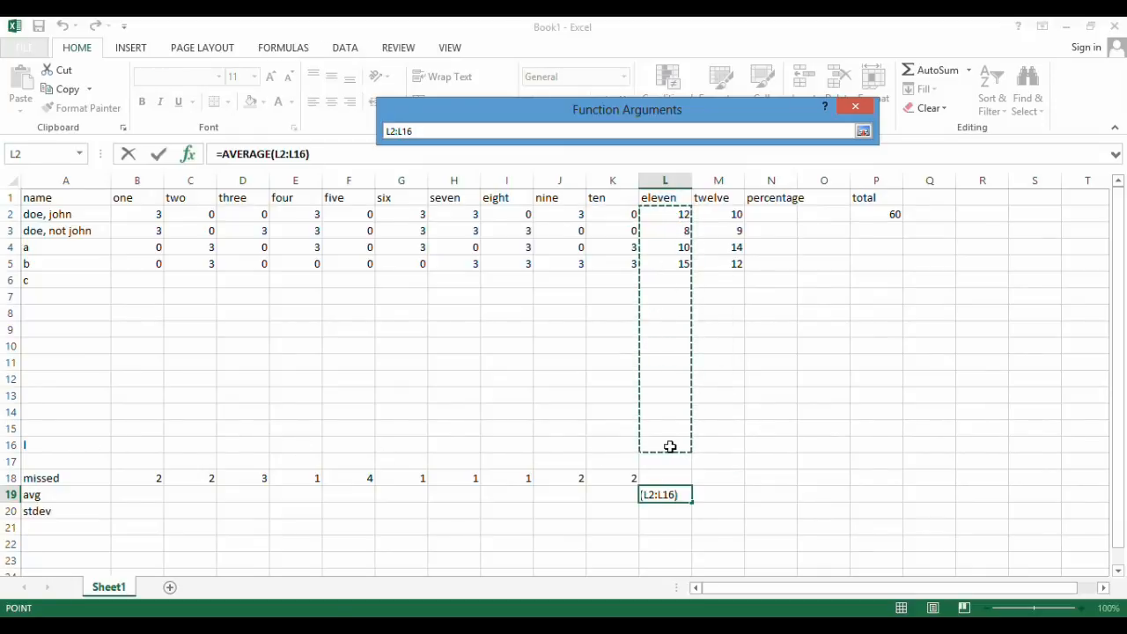
{"action": "key", "text": "Return"}
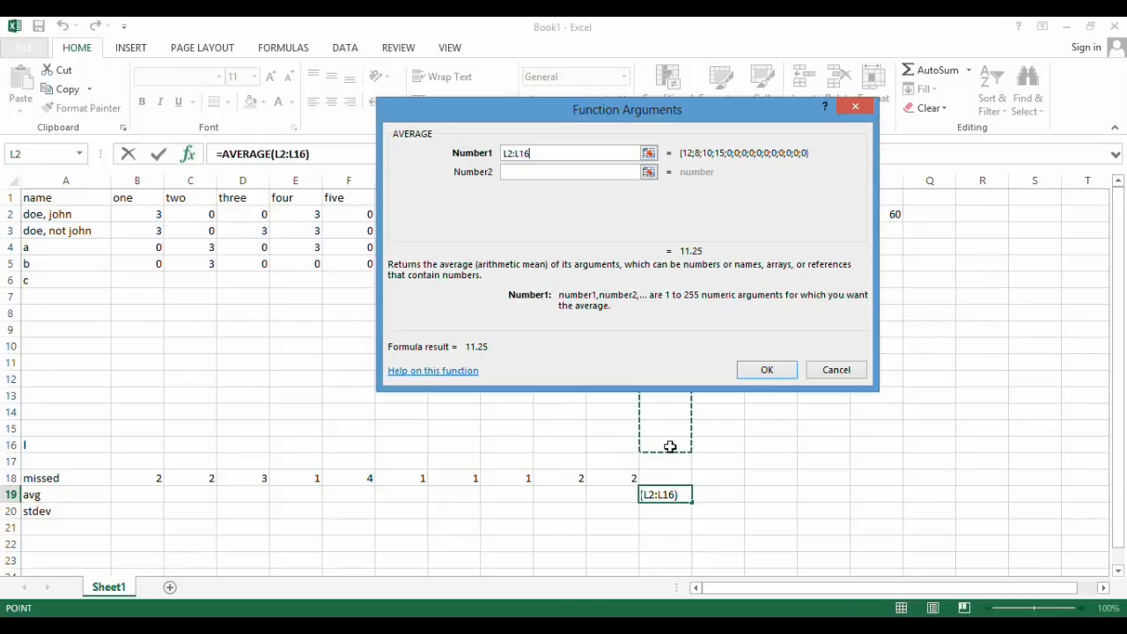
{"action": "left_click", "coordinate": [775, 374]}
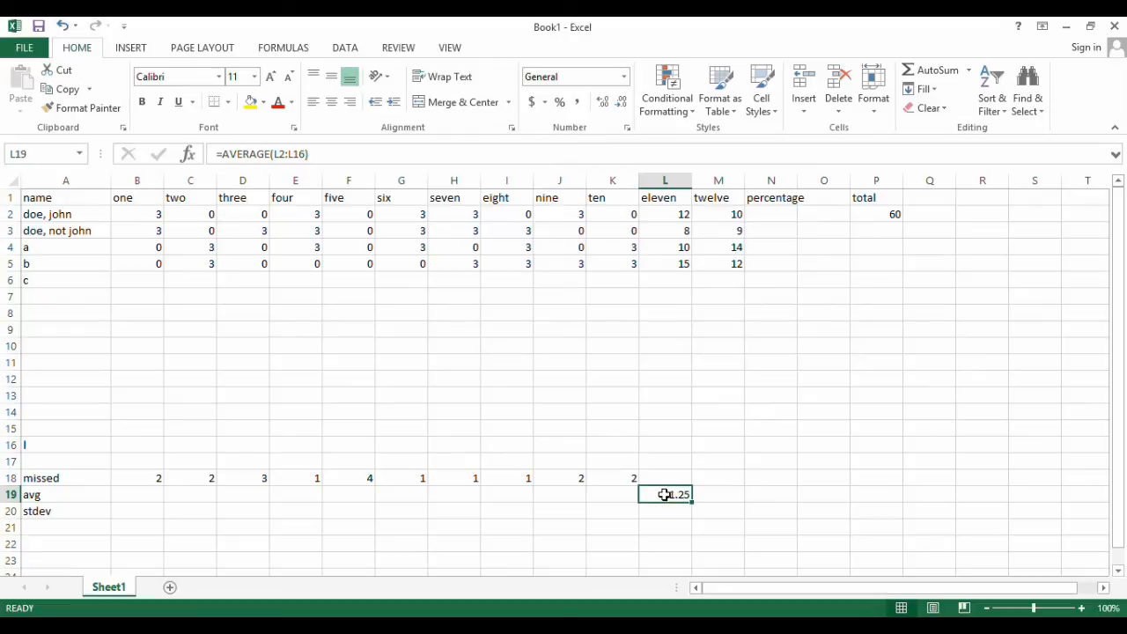
{"action": "left_click", "coordinate": [659, 282]}
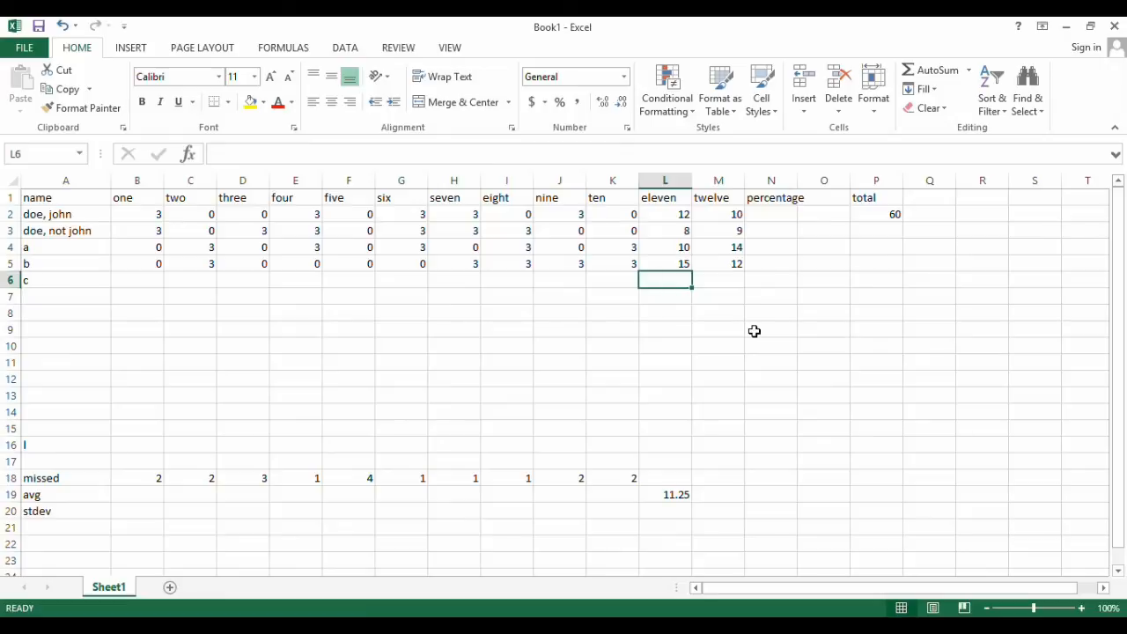
Enter the column eleven score 7 for row "c" and copy the average formula from L19 into M19
{"action": "type", "text": "7"}
{"action": "key", "text": "ctrl+Return"}
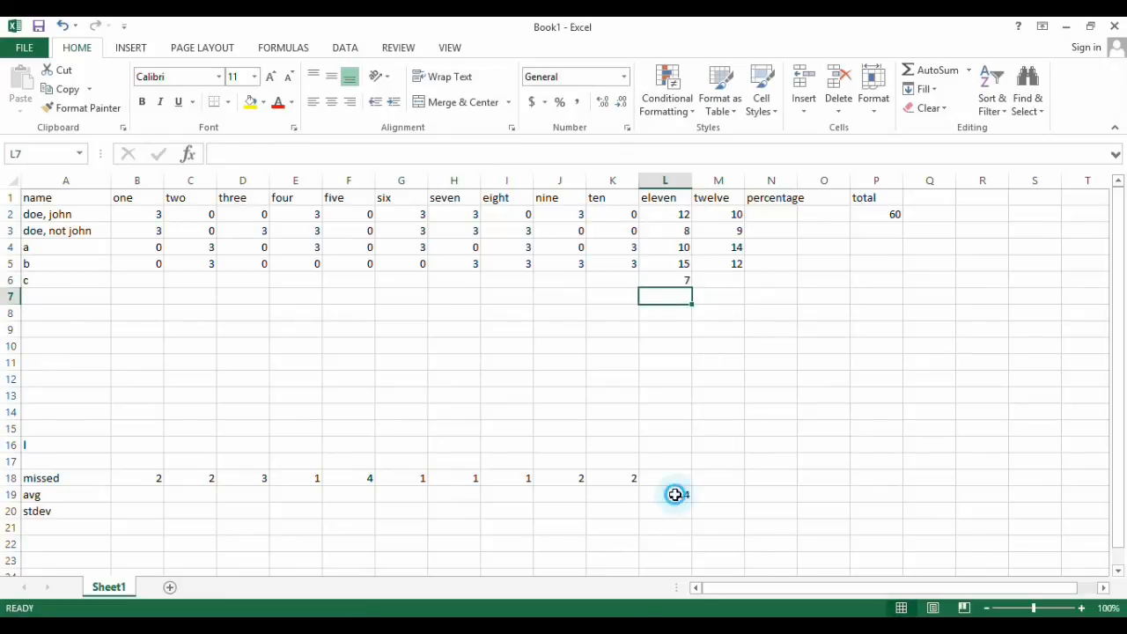
{"action": "left_click", "coordinate": [685, 498]}
{"action": "left_click_drag", "start_coordinate": [693, 503], "coordinate": [745, 500]}
{"action": "left_click", "coordinate": [730, 495]}
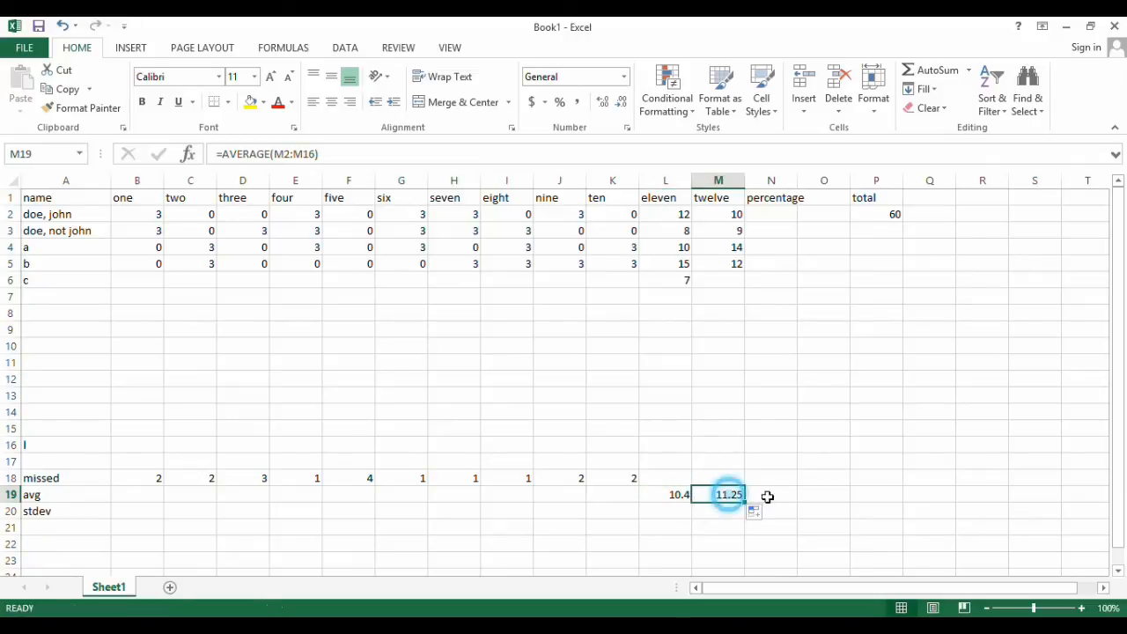
{"action": "left_click", "coordinate": [295, 154]}
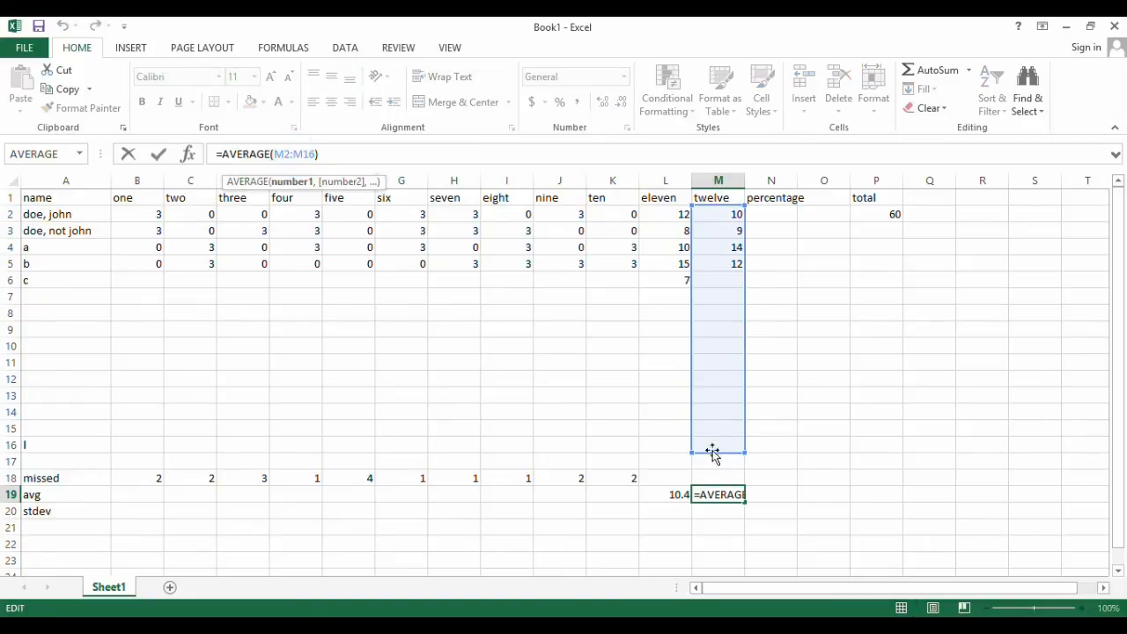
{"action": "left_click", "coordinate": [657, 447]}
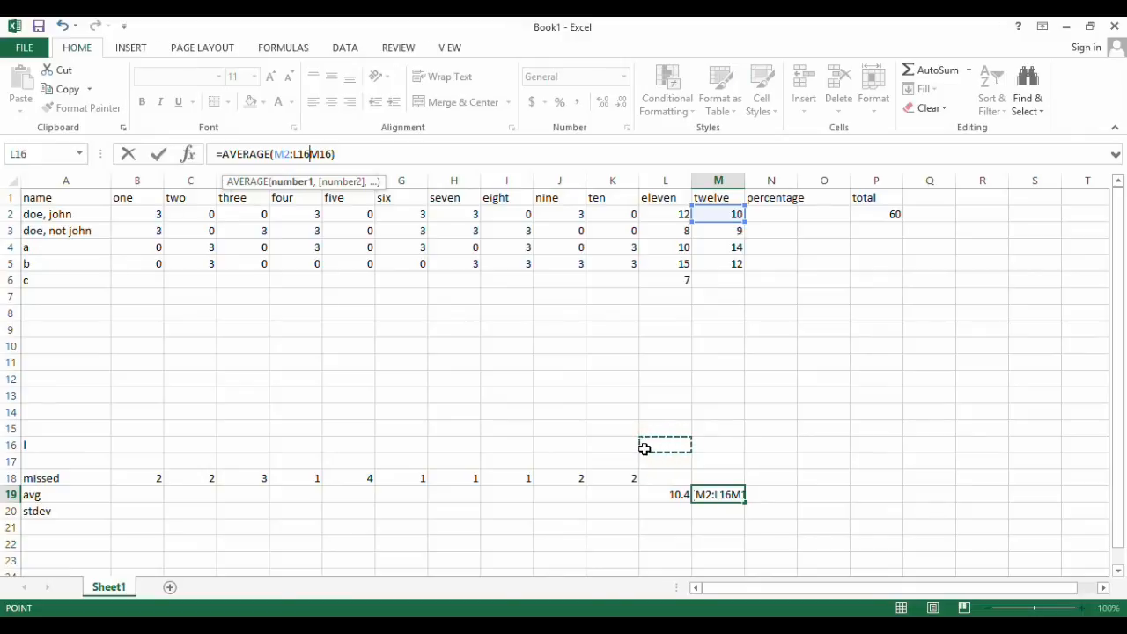
{"action": "key", "text": "BackSpace"}
{"action": "key", "text": "BackSpace"}
{"action": "key", "text": "BackSpace"}
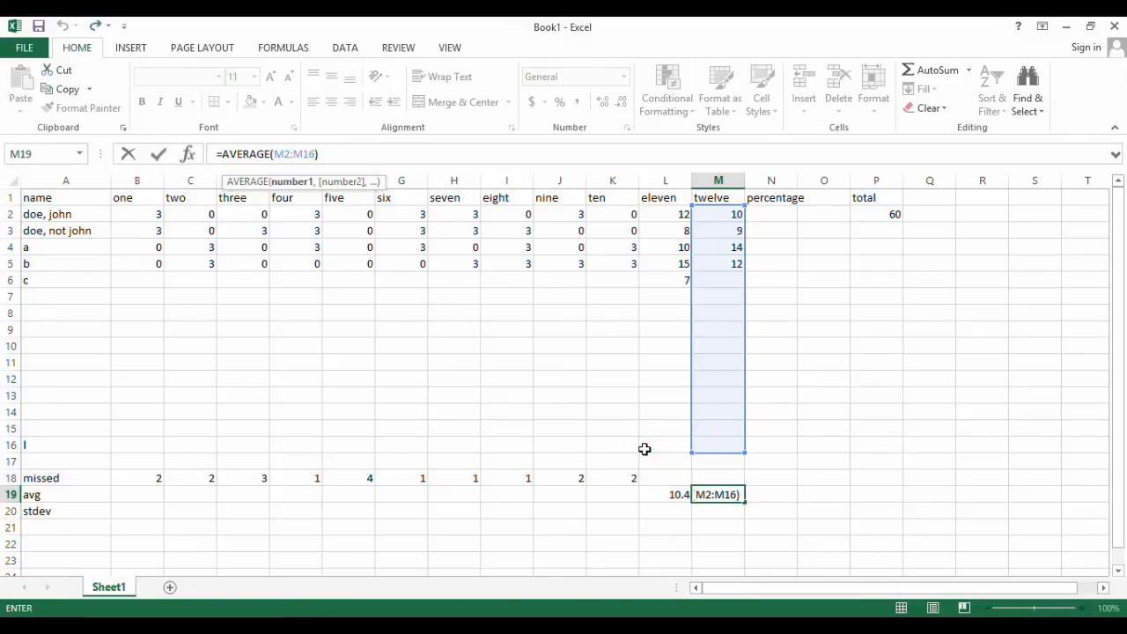
{"action": "key", "text": "Return"}
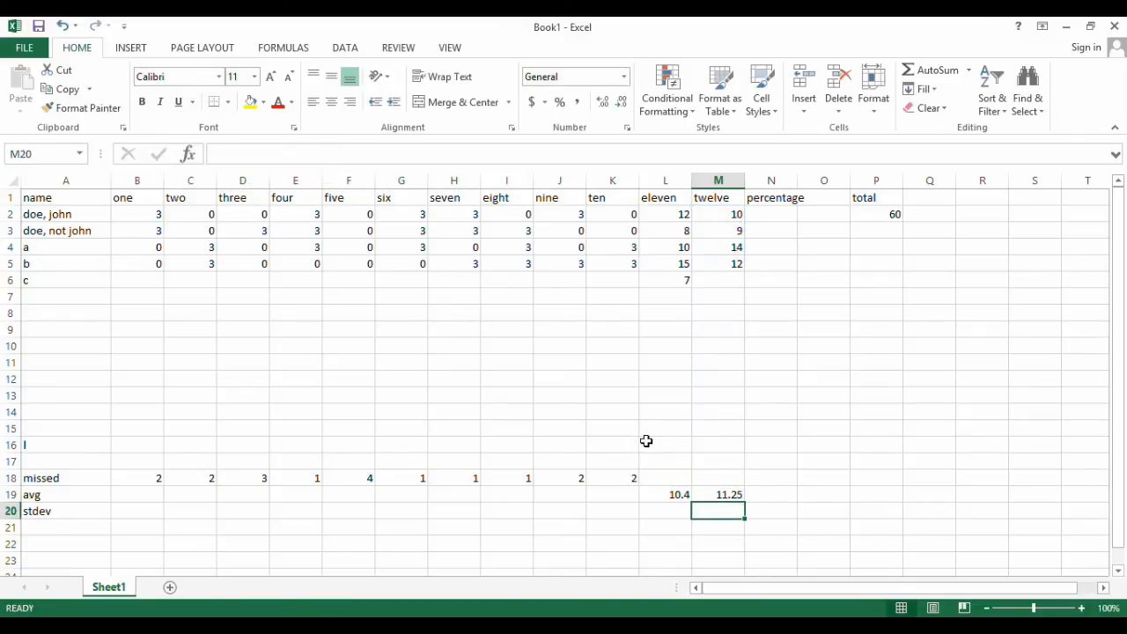
Enter the formula =STDEV(L2:L16) in L20, the "stdev" cell of column eleven
{"action": "left_click", "coordinate": [672, 509]}
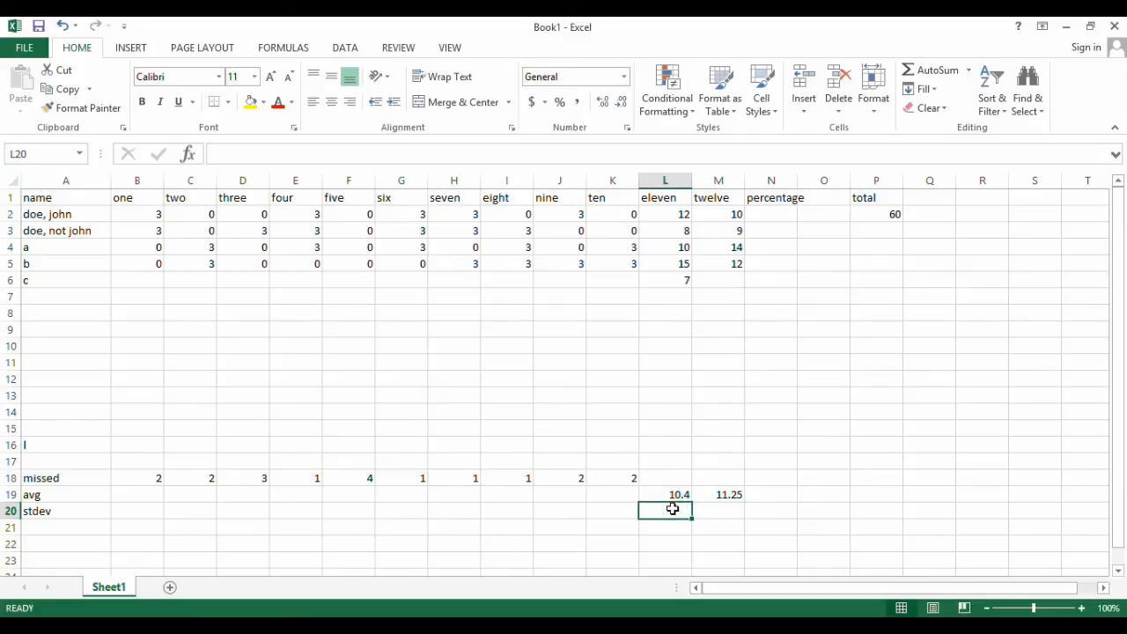
{"action": "type", "text": "="}
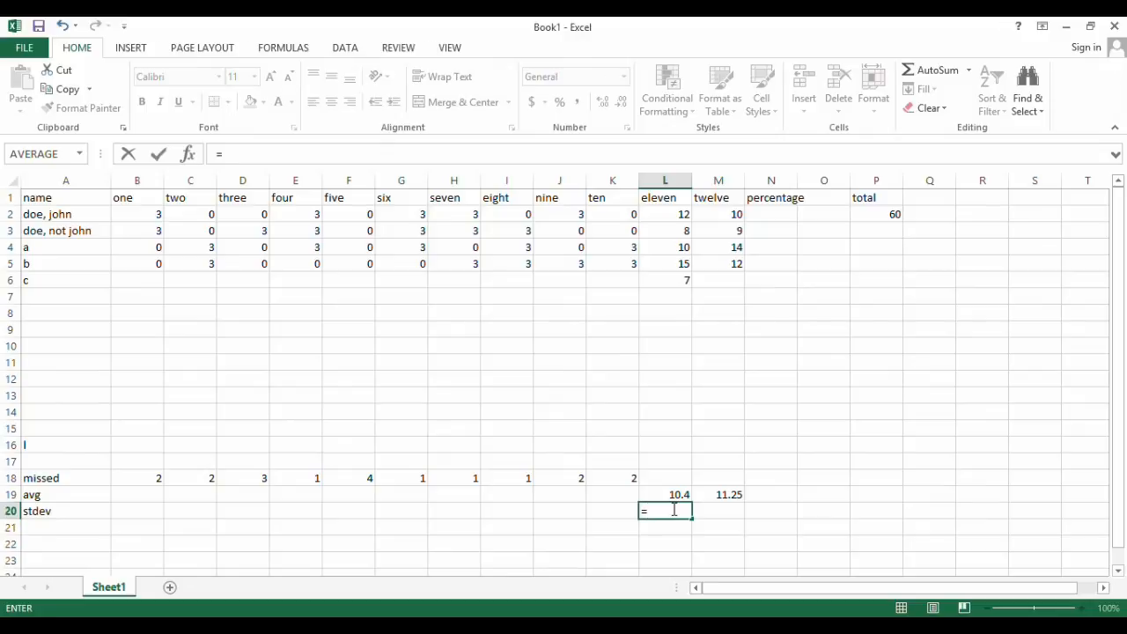
{"action": "type", "text": "STDEV"}
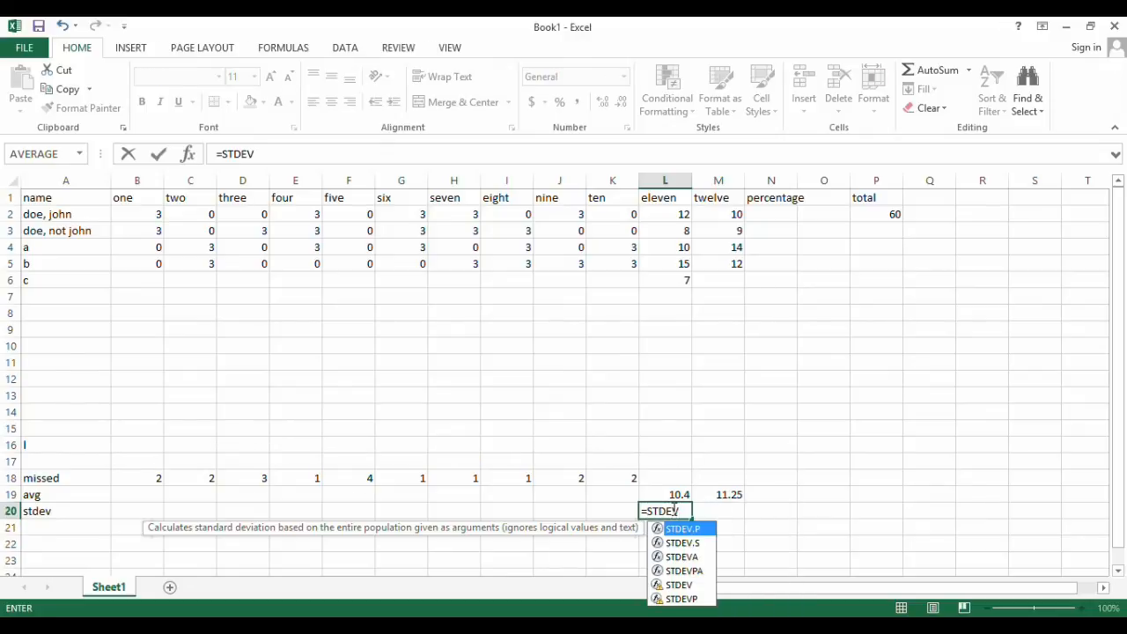
{"action": "type", "text": "("}
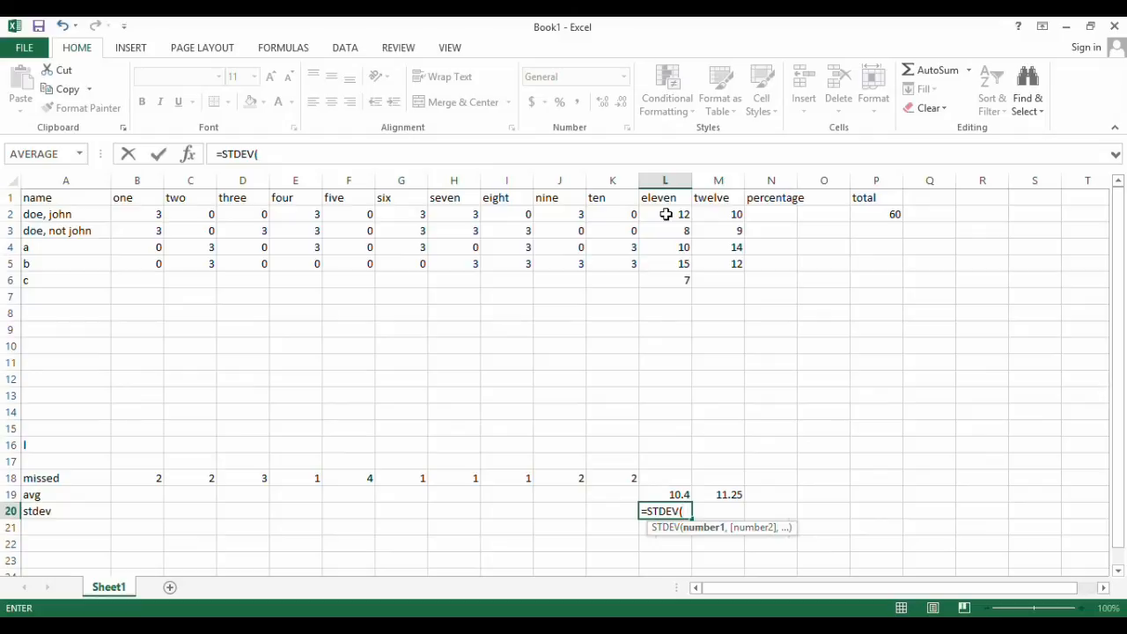
{"action": "left_click_drag", "start_coordinate": [666, 214], "coordinate": [666, 447]}
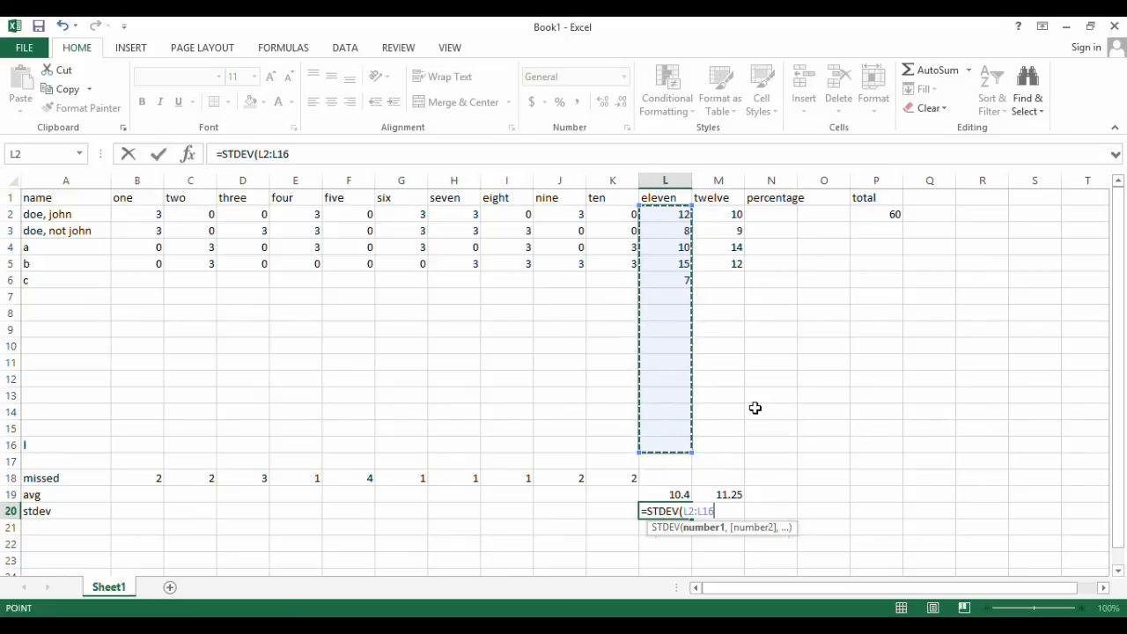
{"action": "type", "text": ")"}
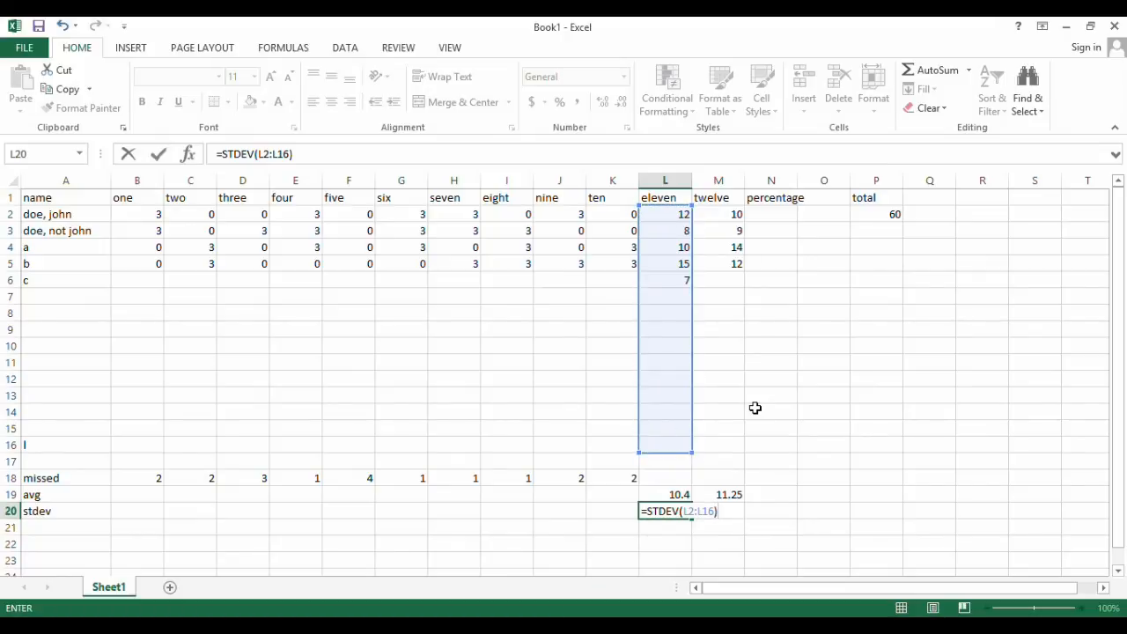
{"action": "key", "text": "Return"}
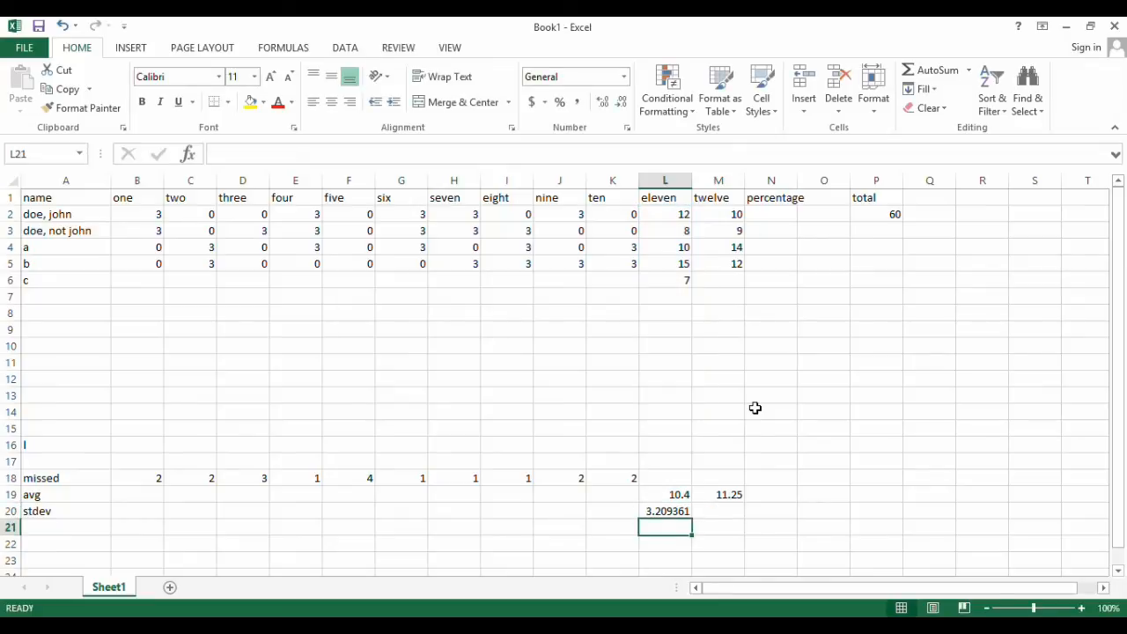
Copy the standard deviation formula from L20 into M20 for column twelve
{"action": "key", "text": "Up"}
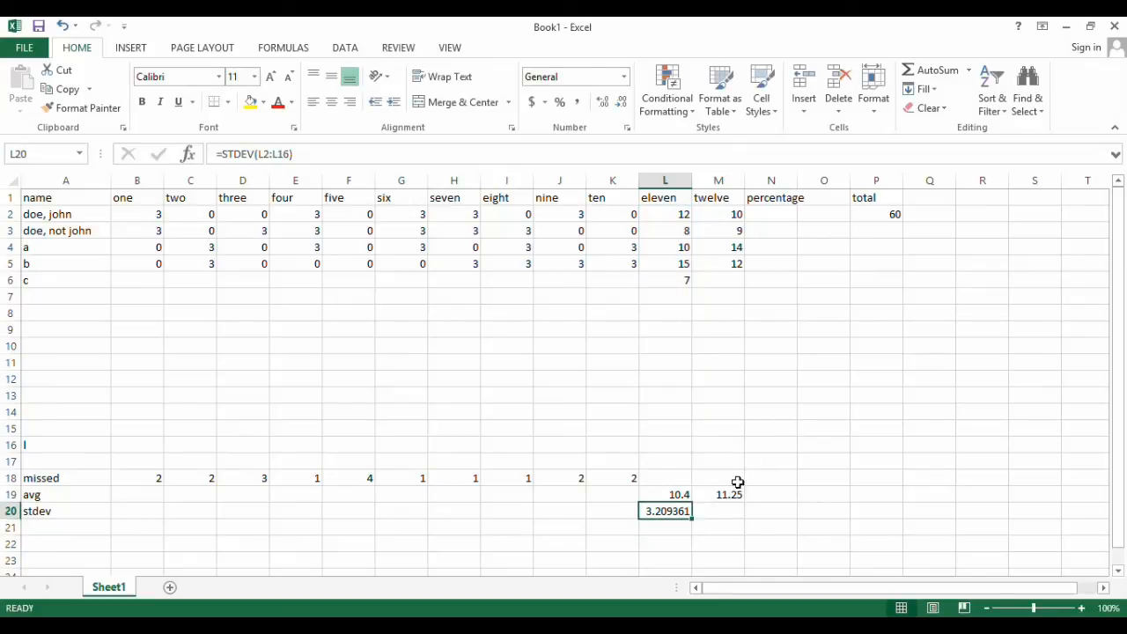
{"action": "left_click_drag", "start_coordinate": [692, 519], "coordinate": [742, 516]}
{"action": "left_click", "coordinate": [771, 494]}
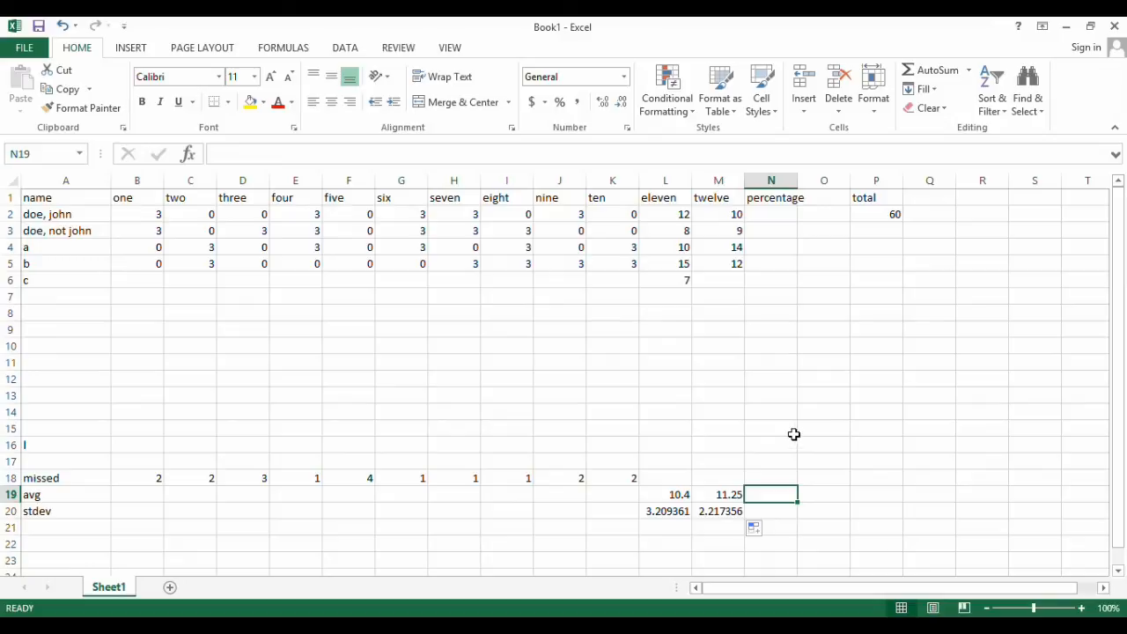
{"action": "left_click", "coordinate": [655, 512]}
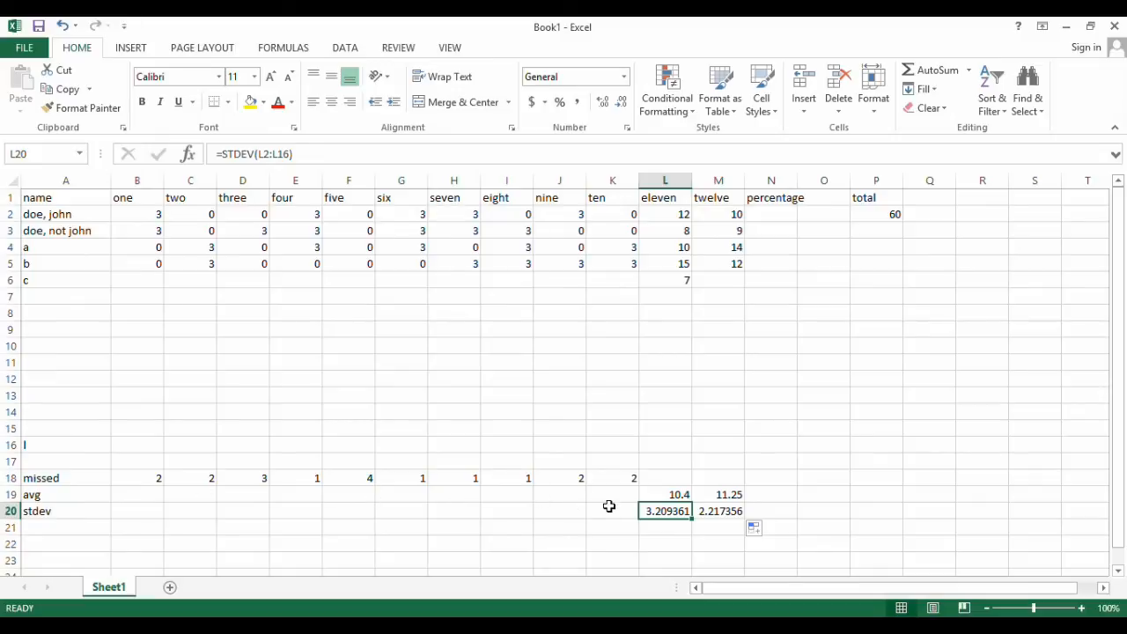
Fill the average formula from L19 across B19:K19 so columns one to ten also have averages
{"action": "left_click", "coordinate": [131, 494]}
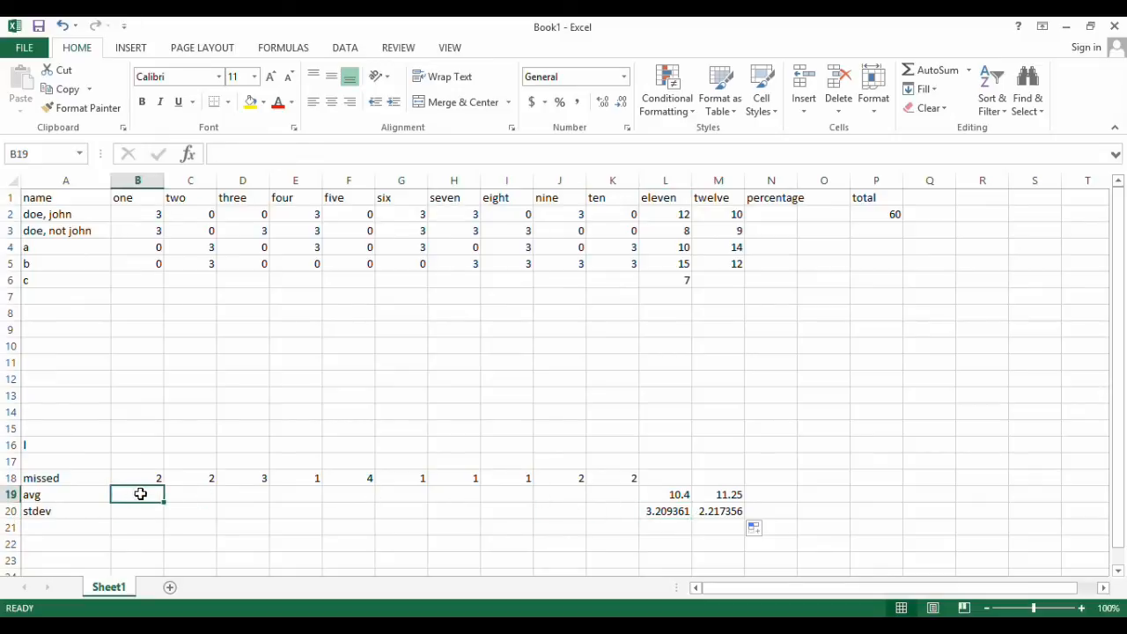
{"action": "left_click", "coordinate": [612, 494]}
{"action": "left_click", "coordinate": [661, 495]}
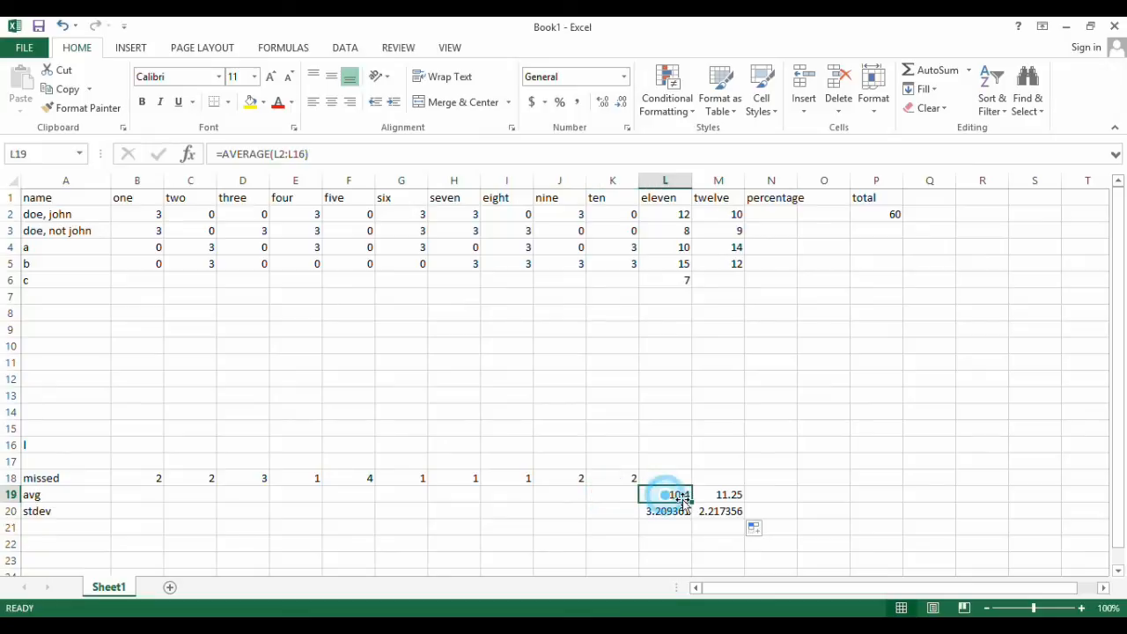
{"action": "left_click_drag", "start_coordinate": [694, 502], "coordinate": [129, 506]}
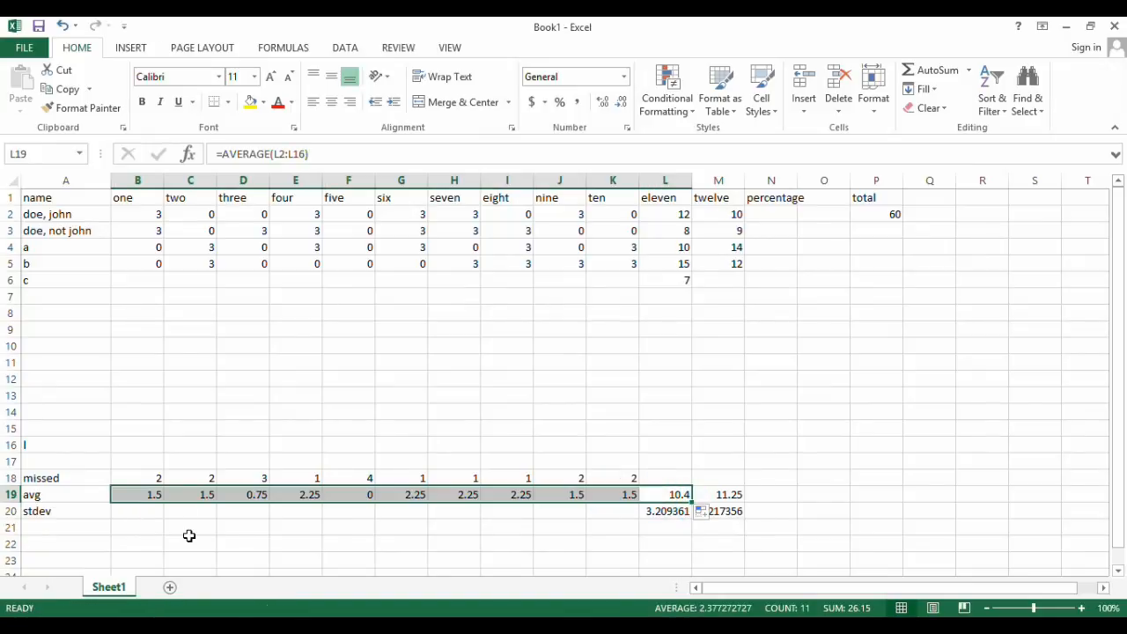
{"action": "left_click", "coordinate": [219, 544]}
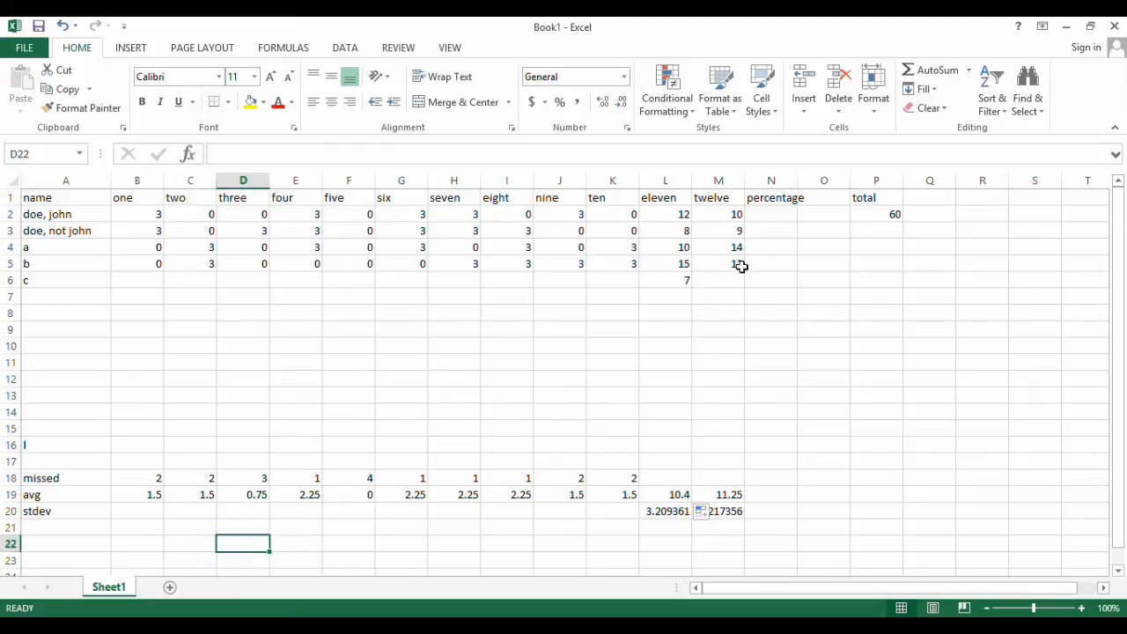
Enter the percentage formula =SUM(B2:M2)/P2 in N2, dividing the row's scores by the total
{"action": "left_click", "coordinate": [767, 213]}
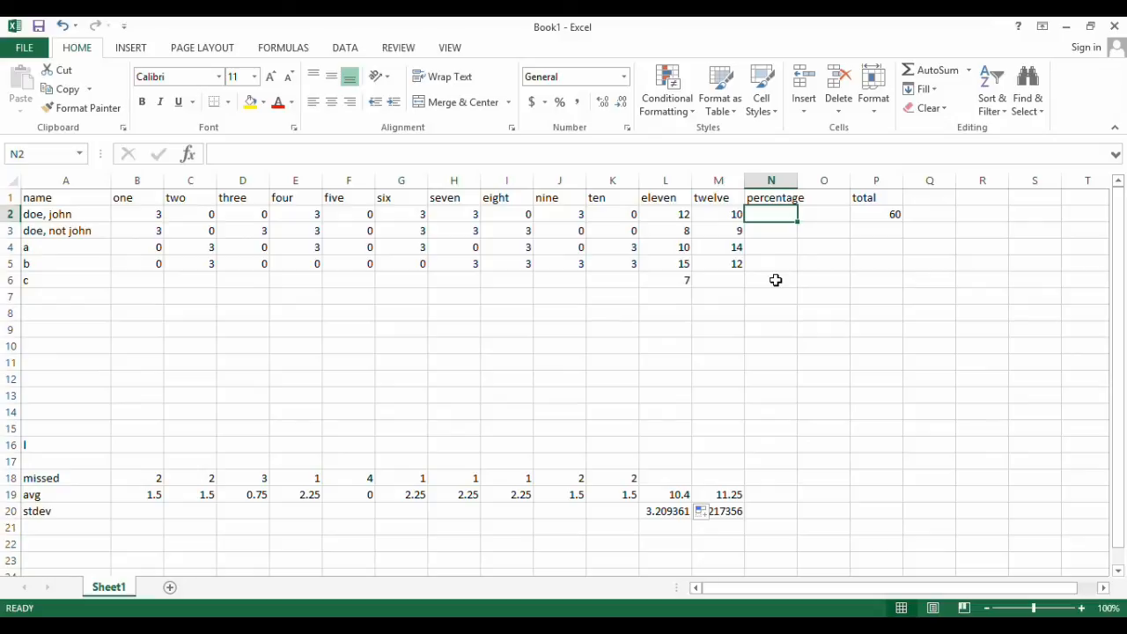
{"action": "type", "text": "="}
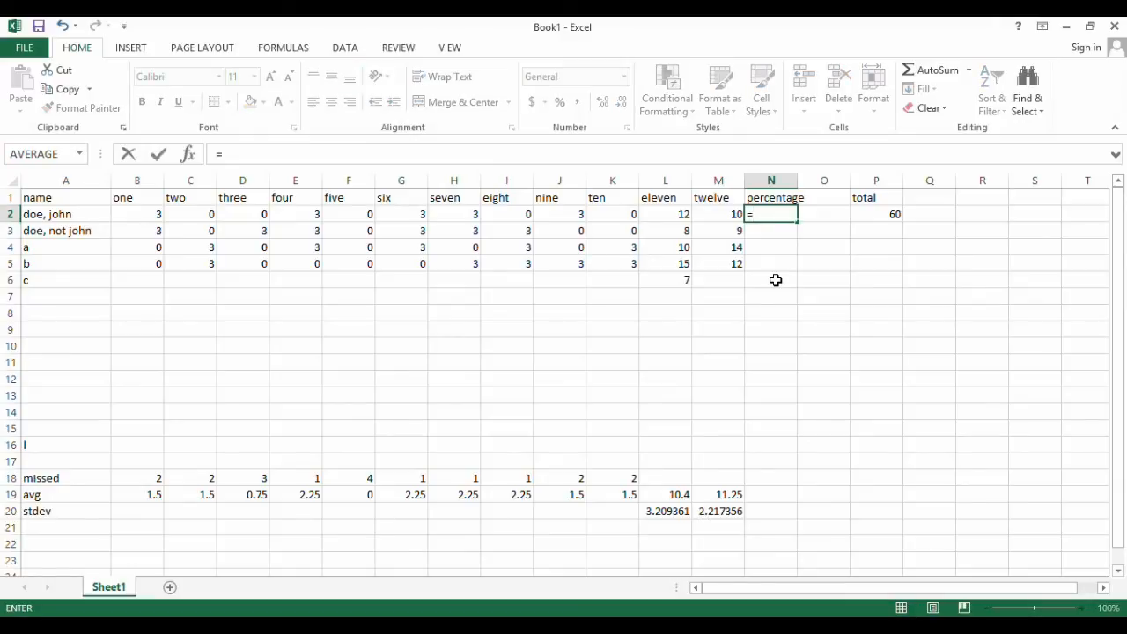
{"action": "type", "text": "SUM"}
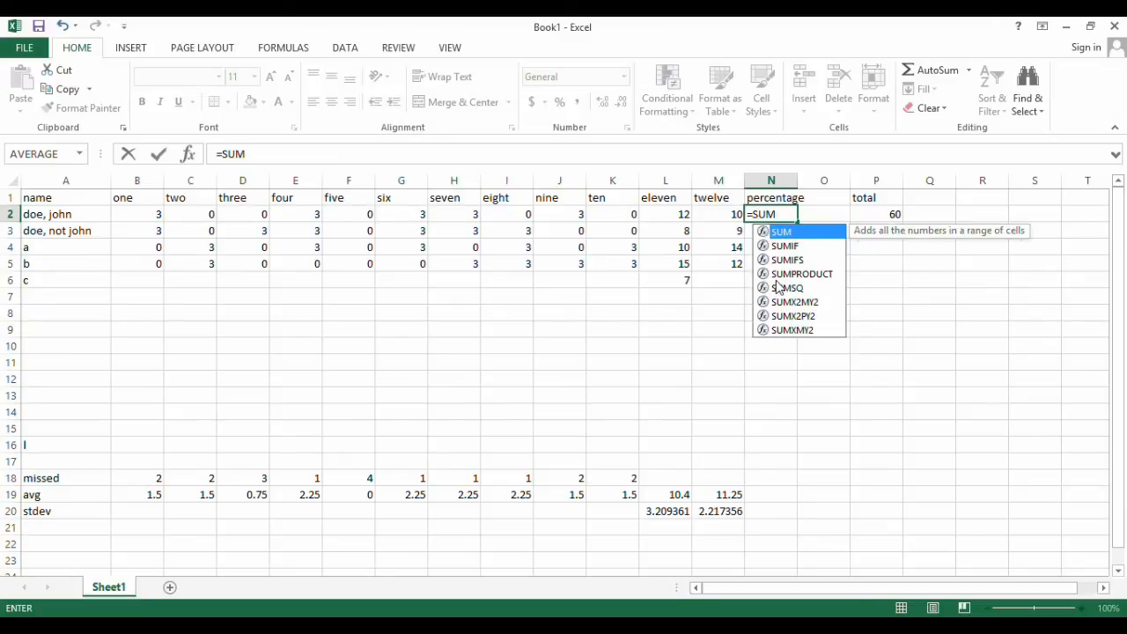
{"action": "type", "text": "("}
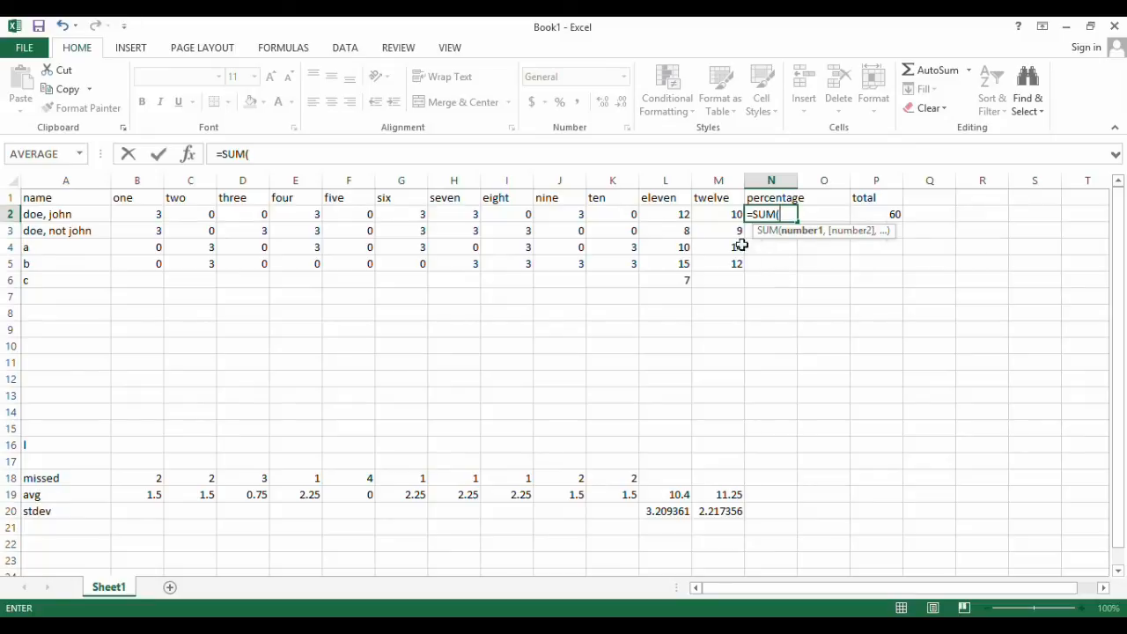
{"action": "left_click_drag", "start_coordinate": [133, 214], "coordinate": [717, 219]}
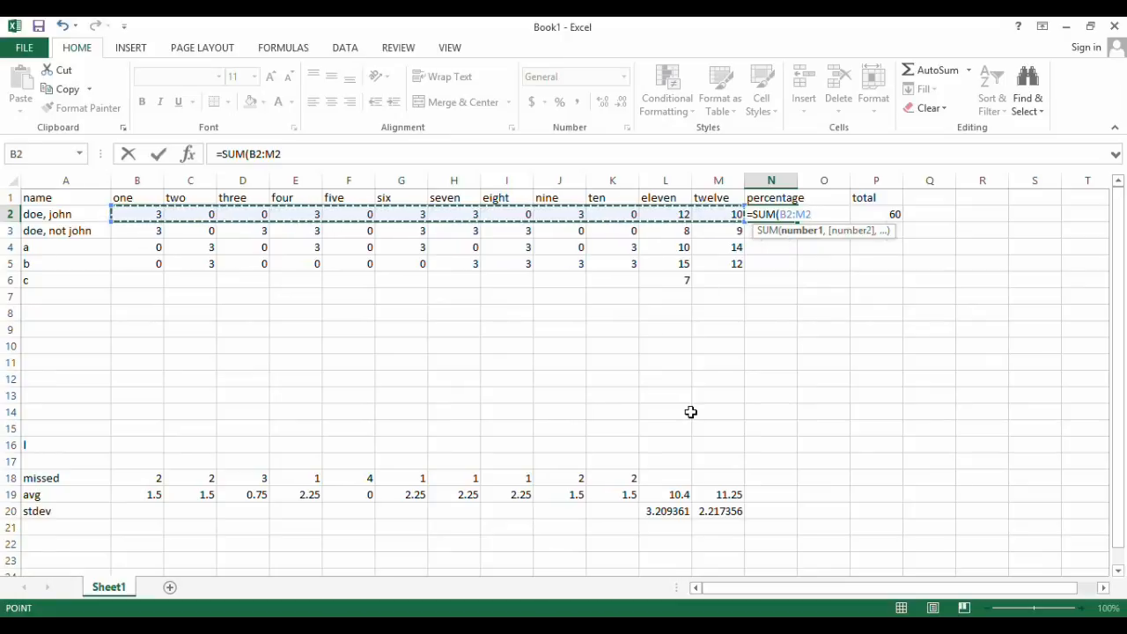
{"action": "type", "text": ")"}
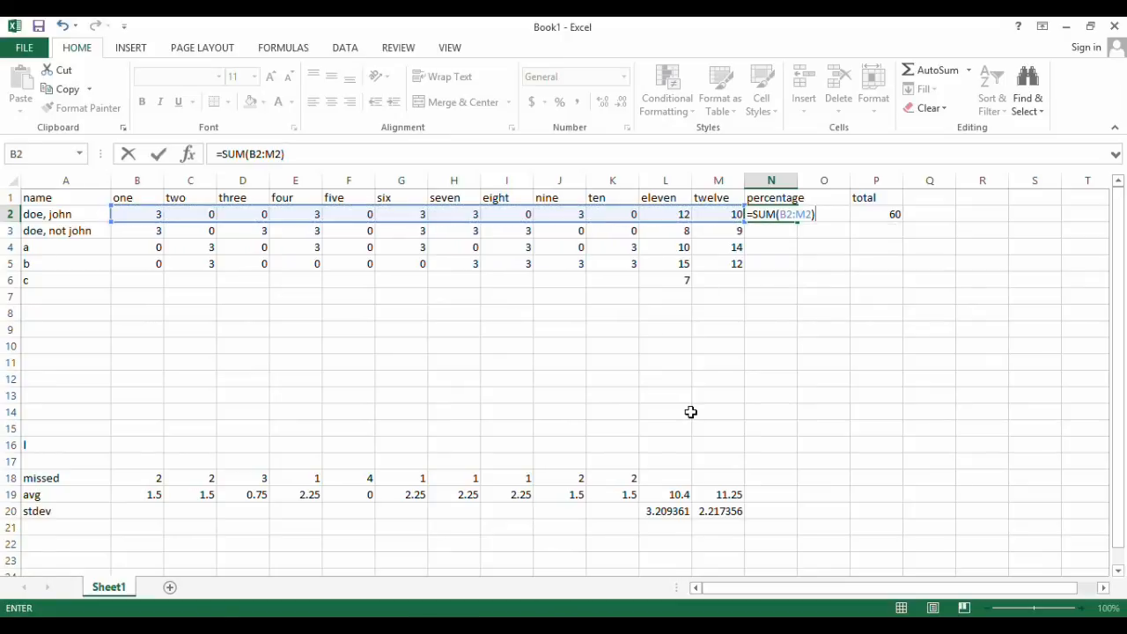
{"action": "type", "text": "/"}
{"action": "left_click", "coordinate": [882, 215]}
{"action": "key", "text": "Return"}
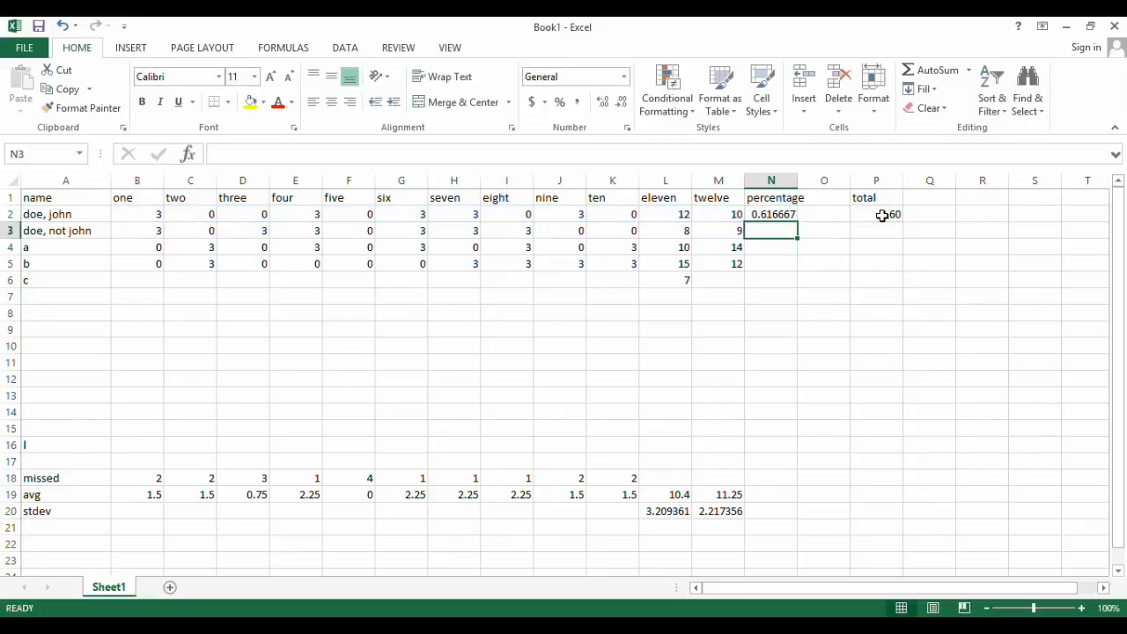
Copy the percentage formula from N2 down through N5
{"action": "left_click", "coordinate": [784, 213]}
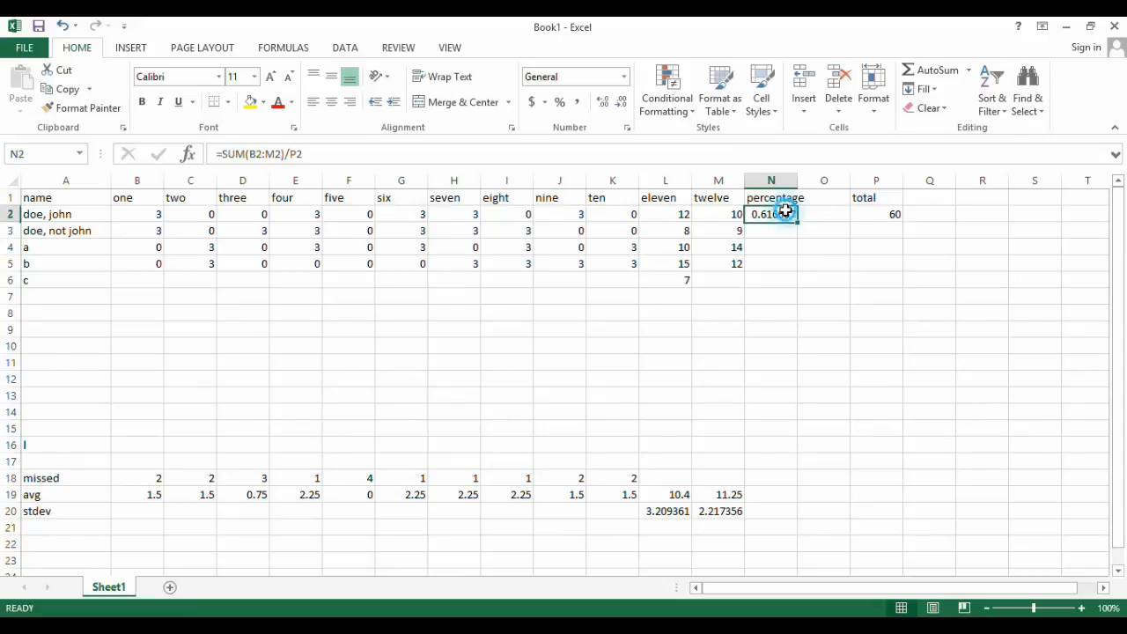
{"action": "left_click", "coordinate": [390, 155]}
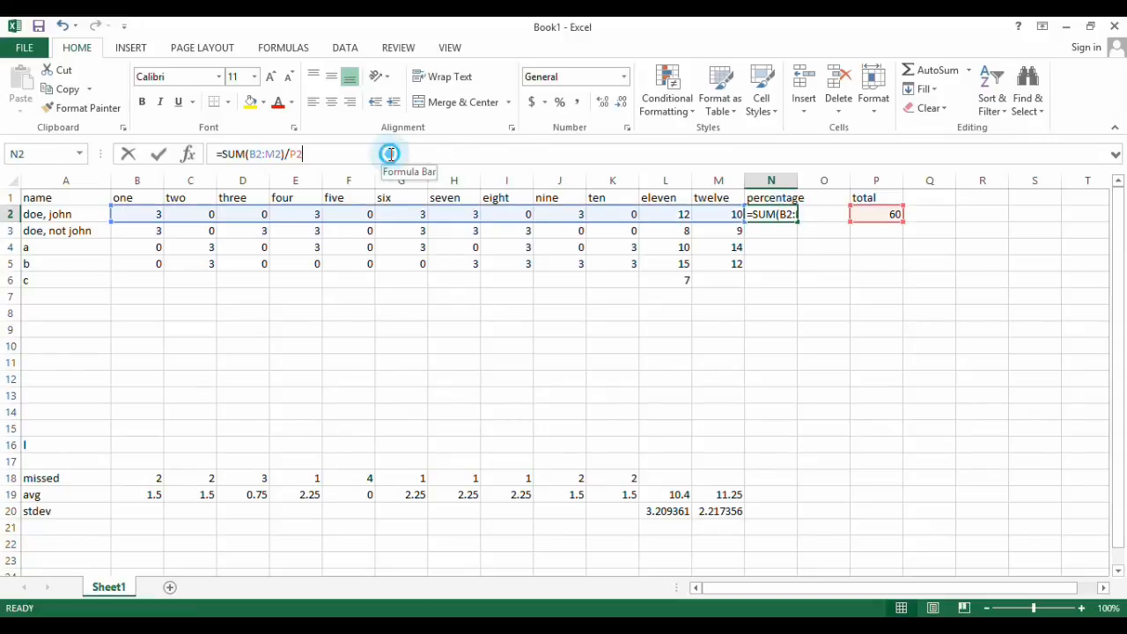
{"action": "left_click", "coordinate": [790, 254]}
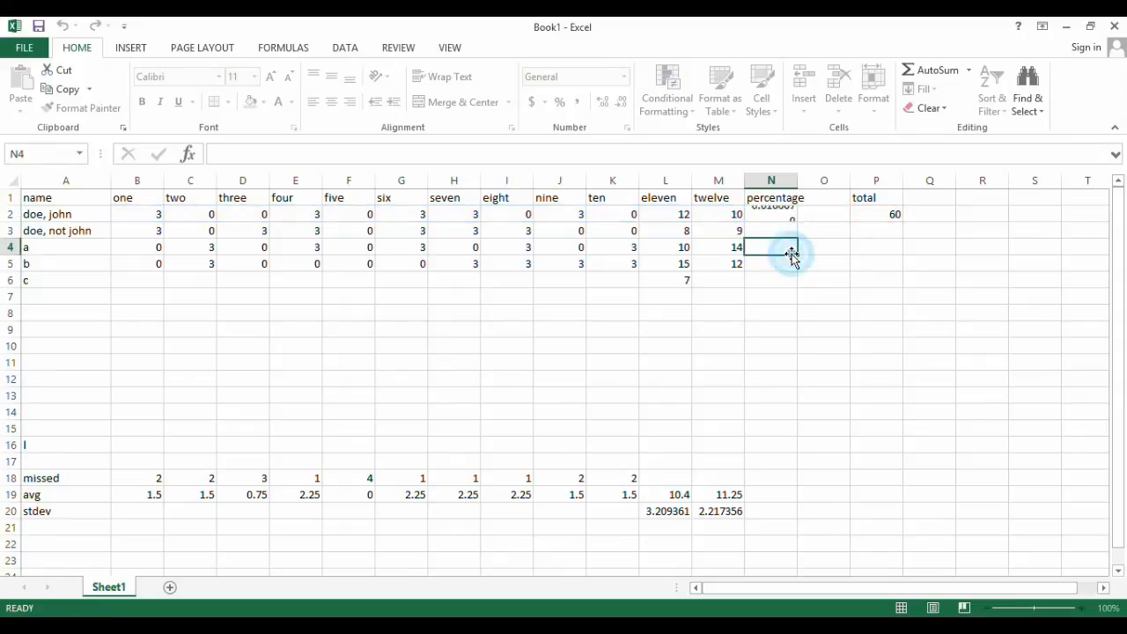
{"action": "left_click", "coordinate": [767, 214]}
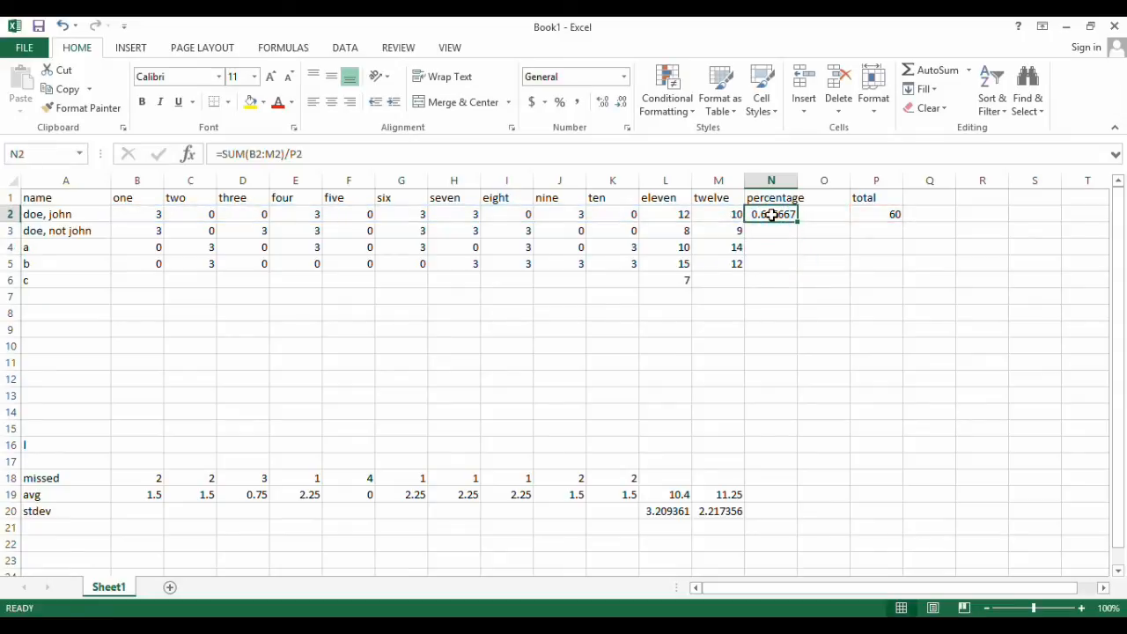
{"action": "left_click_drag", "start_coordinate": [797, 222], "coordinate": [798, 270]}
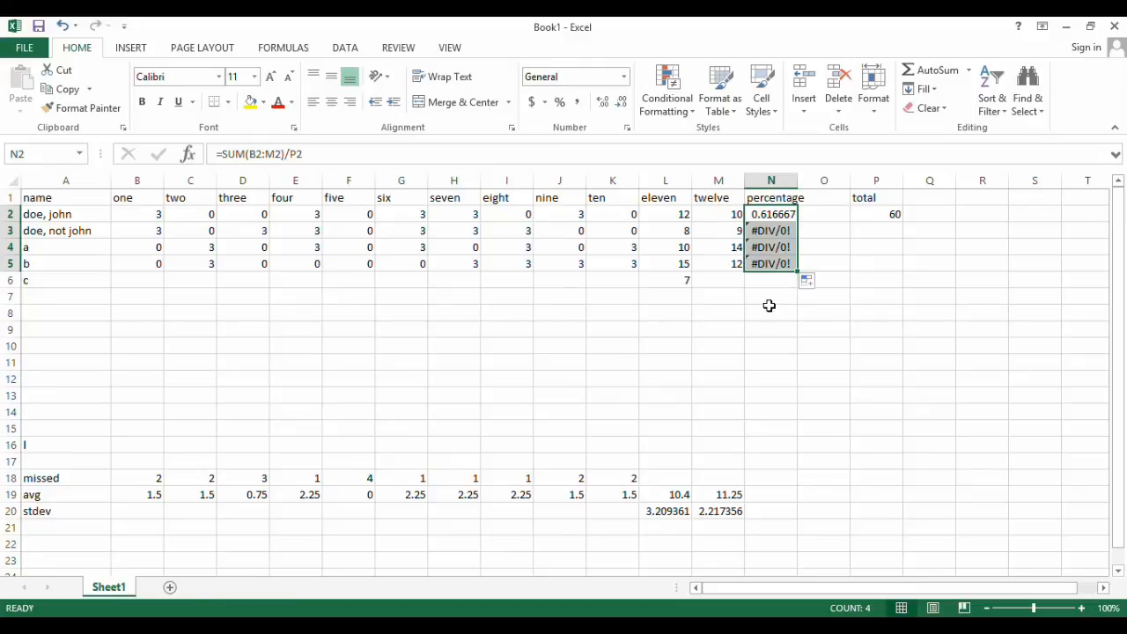
Examine the cell references in the percentage formulas in N3 and N2
{"action": "left_click", "coordinate": [769, 231]}
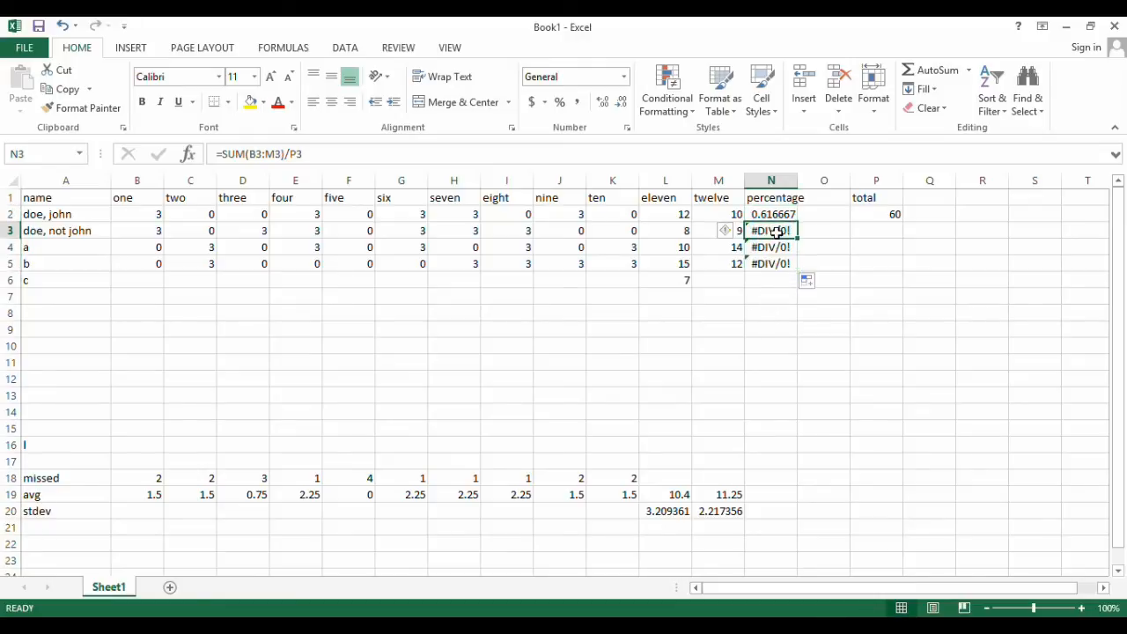
{"action": "left_click", "coordinate": [496, 150]}
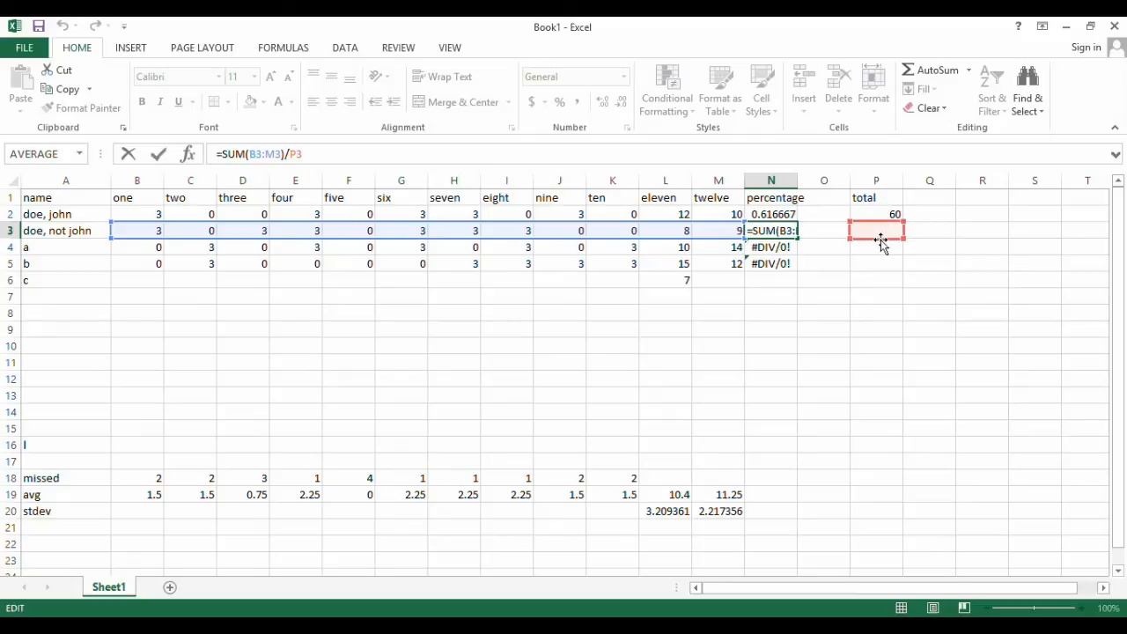
{"action": "left_click", "coordinate": [813, 234]}
{"action": "left_click", "coordinate": [773, 213]}
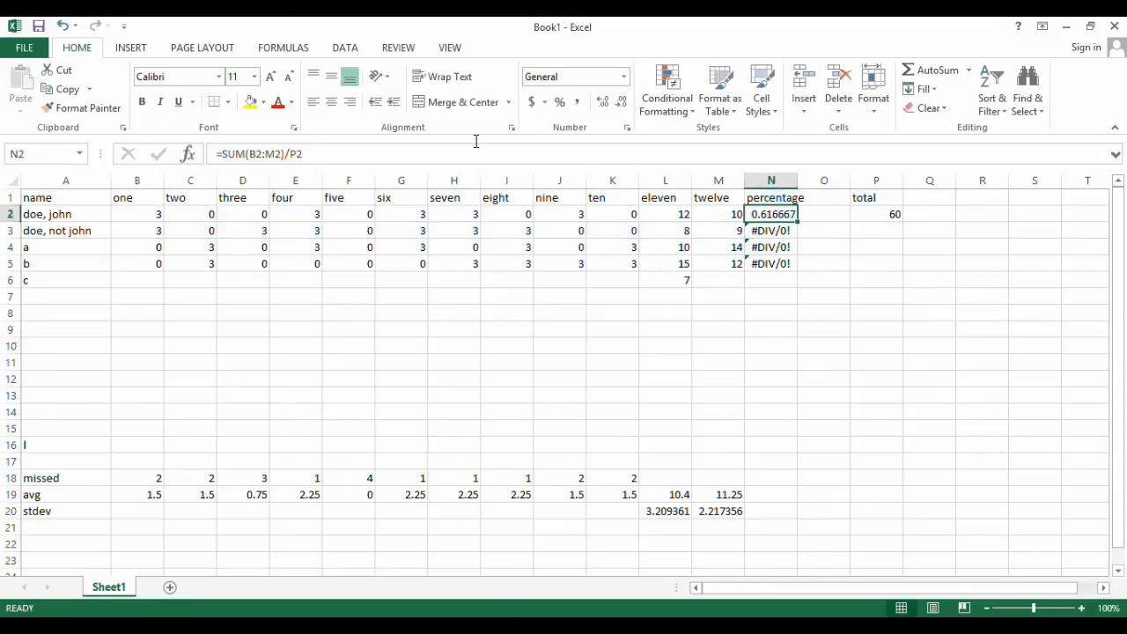
Make the total reference absolute in the percentage formula in N2, so it reads =SUM(B2:M2)/$P$2
{"action": "left_click", "coordinate": [343, 151]}
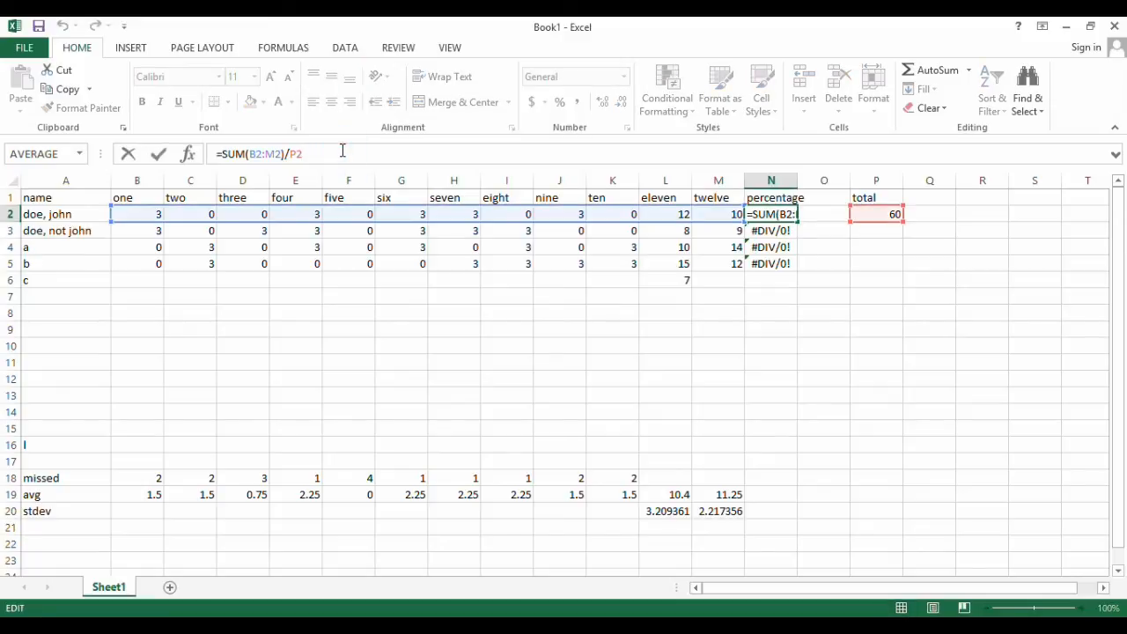
{"action": "double_click", "coordinate": [342, 151]}
{"action": "type", "text": "$P$"}
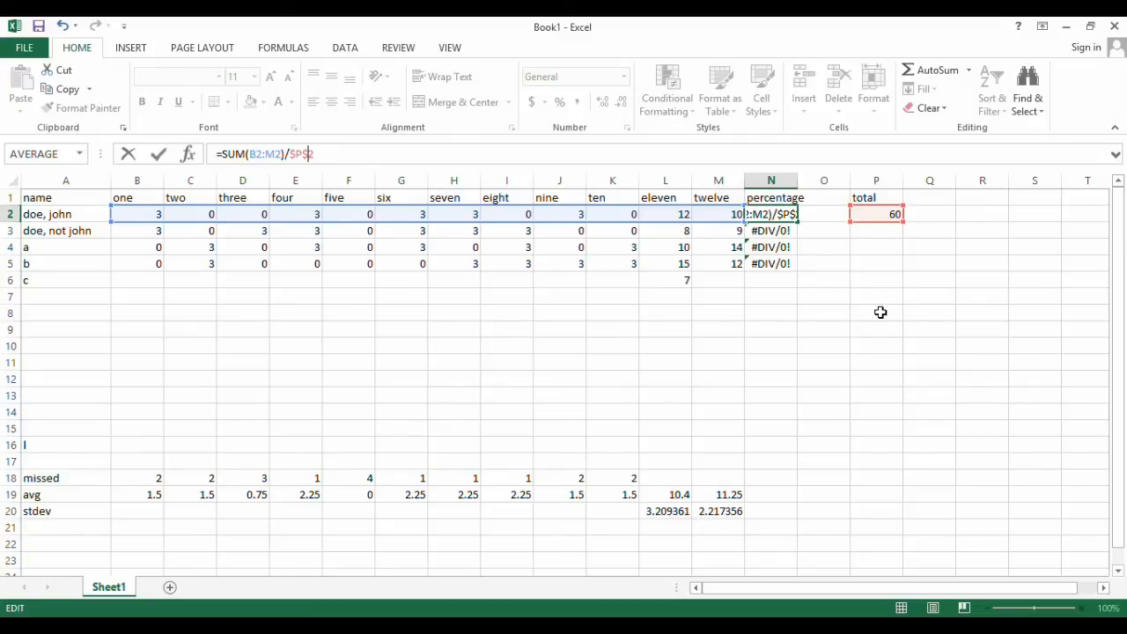
{"action": "key", "text": "Return"}
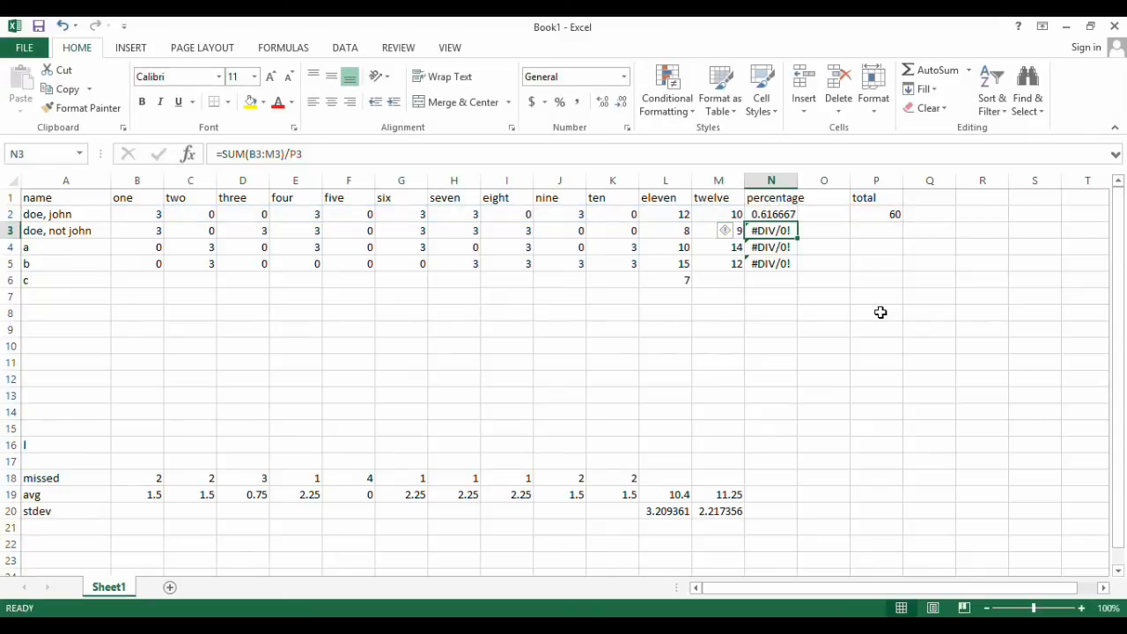
Fill the corrected percentage formula from N2 down through N16
{"action": "key", "text": "Up"}
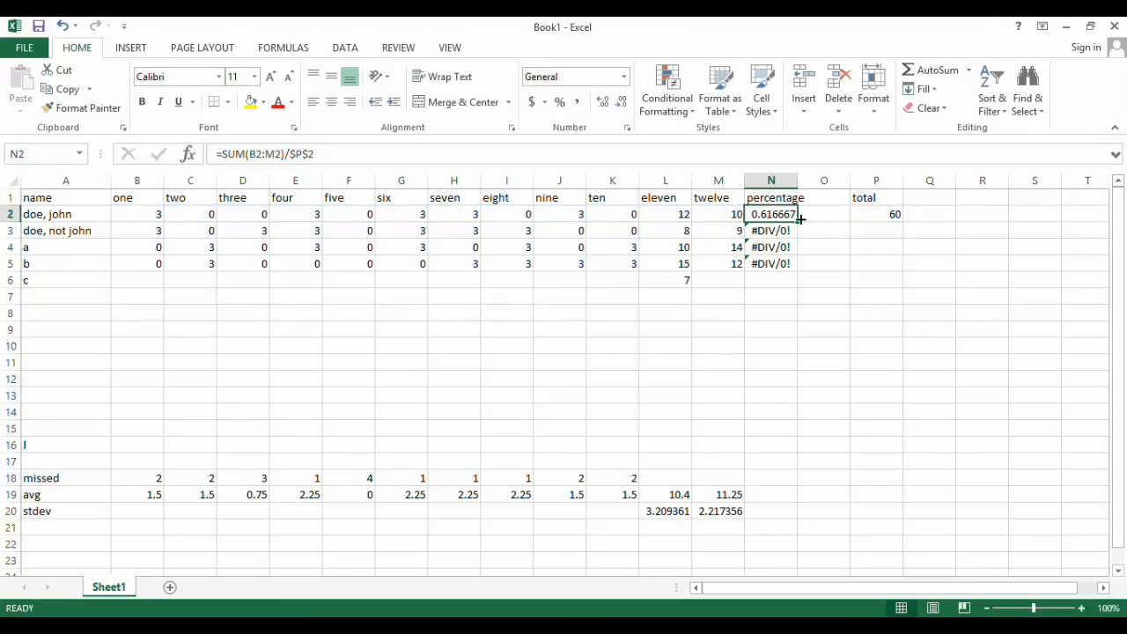
{"action": "left_click_drag", "start_coordinate": [798, 221], "coordinate": [798, 327]}
{"action": "left_click_drag", "start_coordinate": [791, 440], "coordinate": [791, 452]}
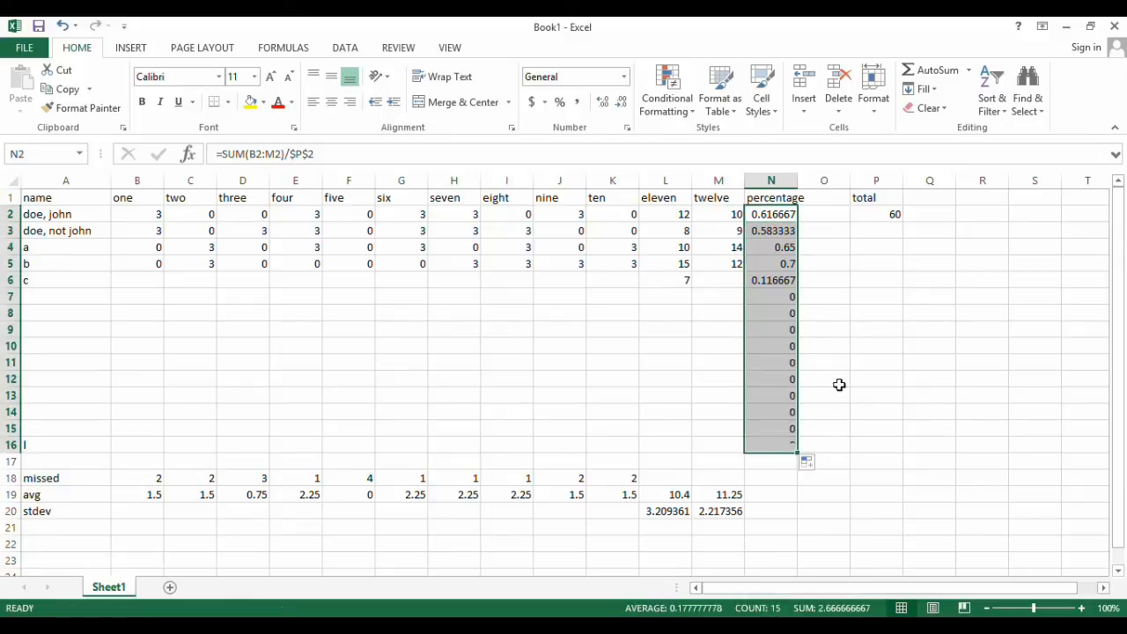
{"action": "left_click", "coordinate": [855, 342]}
Examine which cells the percentage formulas in N3 and N4 refer to
{"action": "left_click", "coordinate": [773, 230]}
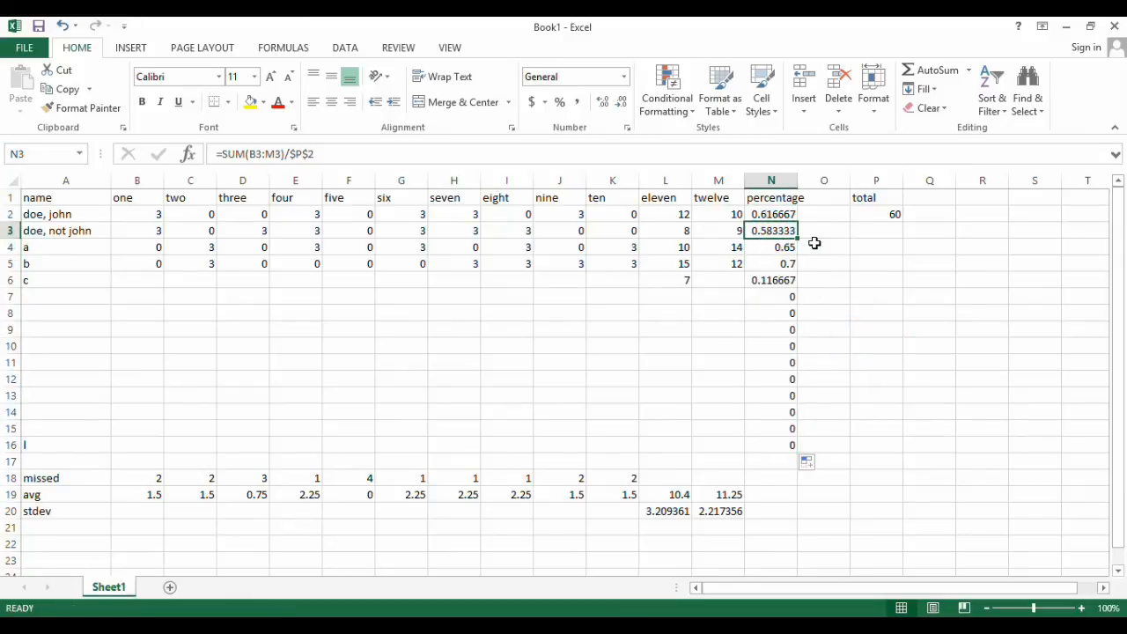
{"action": "left_click", "coordinate": [359, 153]}
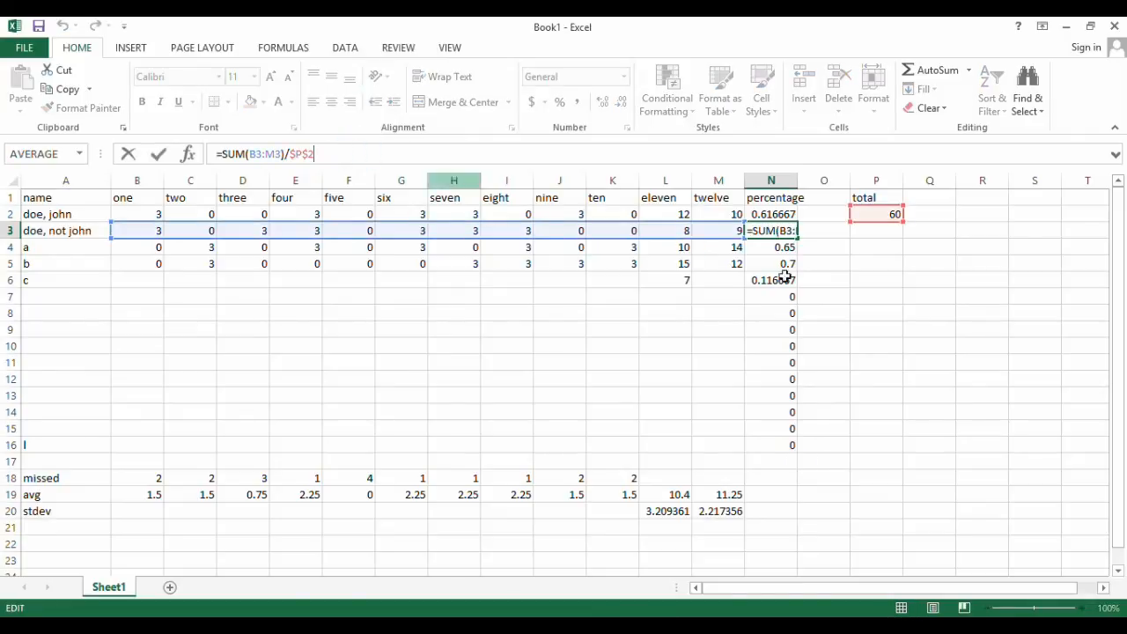
{"action": "key", "text": "Return"}
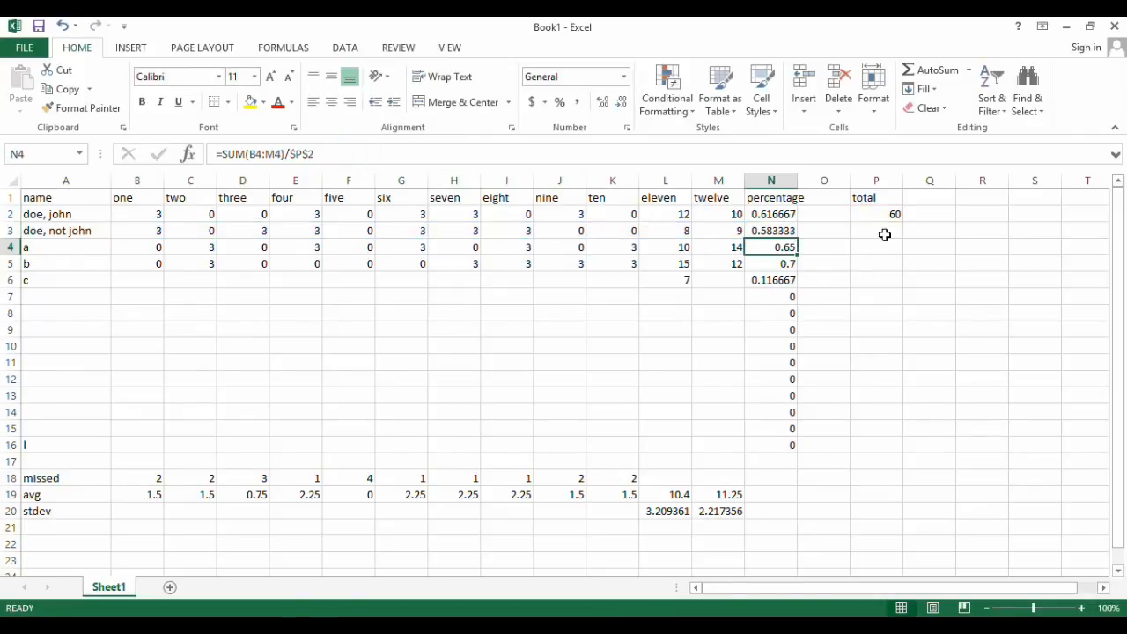
{"action": "left_click", "coordinate": [554, 156]}
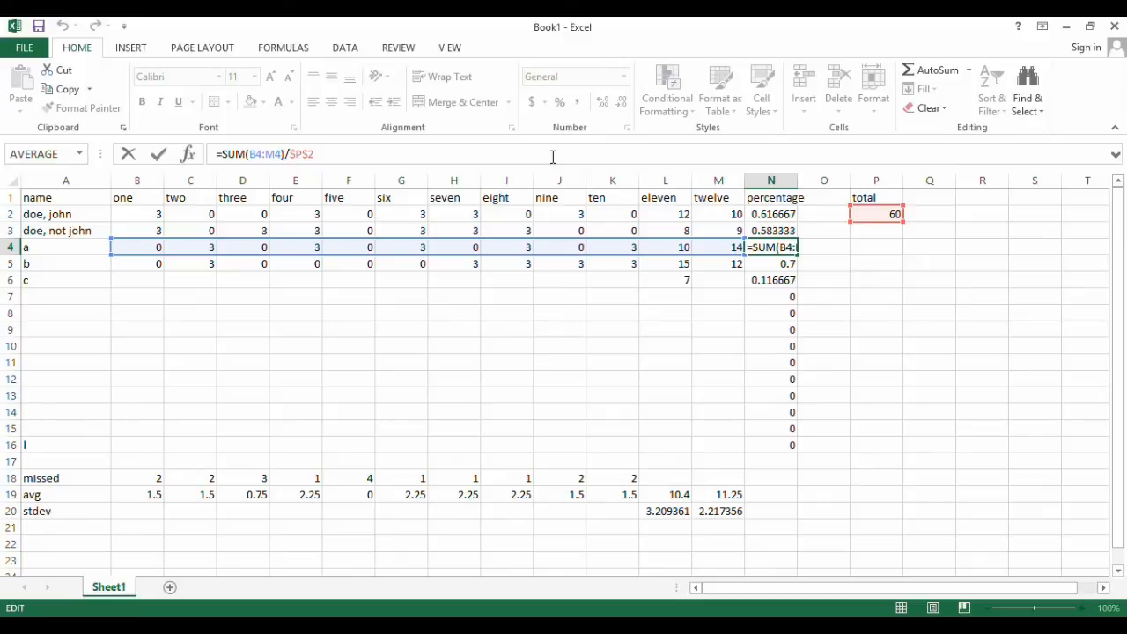
{"action": "key", "text": "Return"}
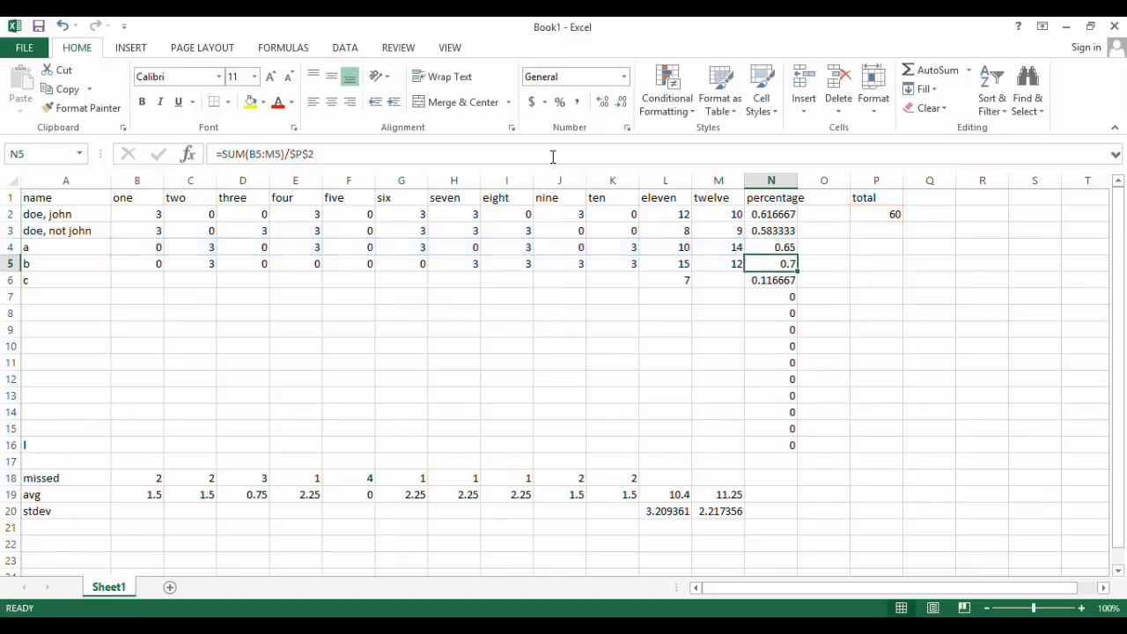
Try a total of 57 in P2 to see its effect on the percentages, and restore the total to 60
{"action": "left_click", "coordinate": [347, 213]}
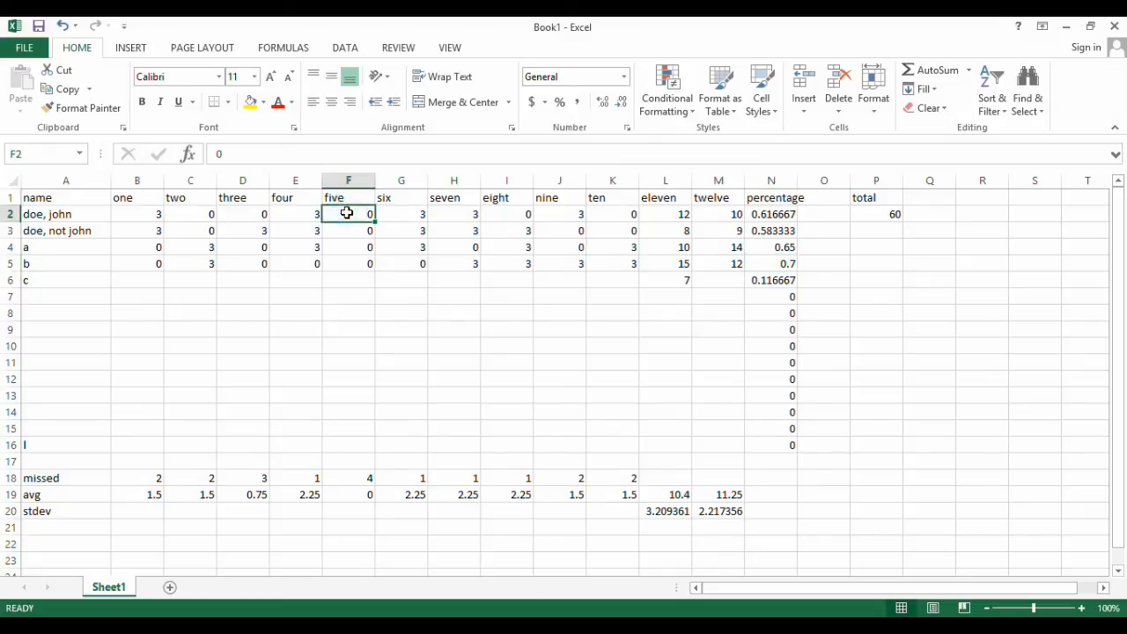
{"action": "left_click", "coordinate": [343, 260]}
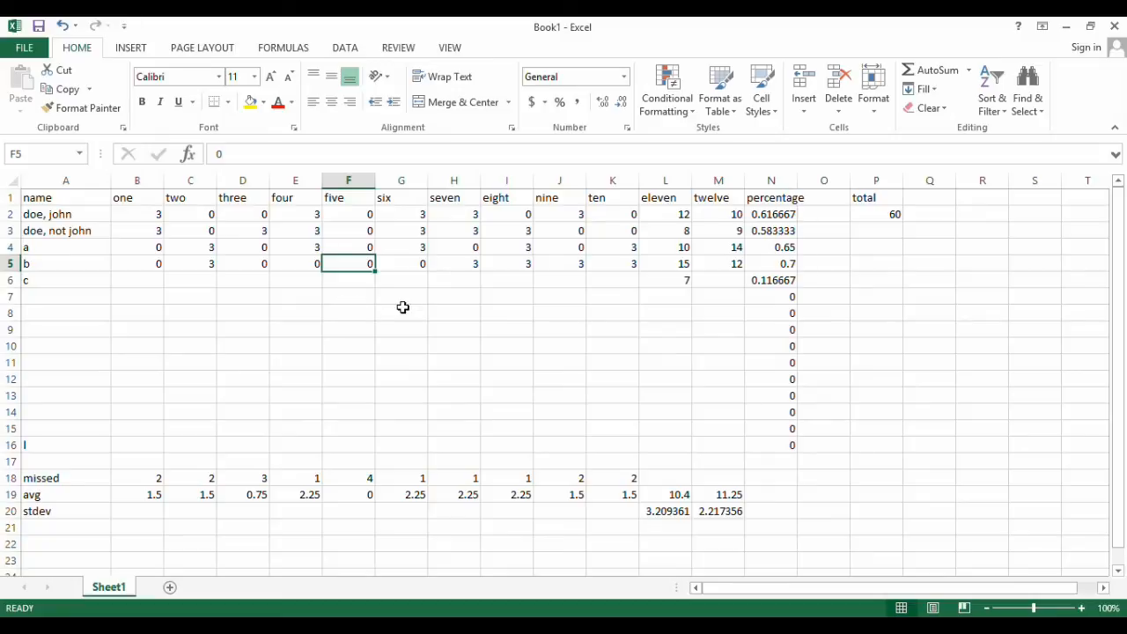
{"action": "left_click", "coordinate": [870, 214]}
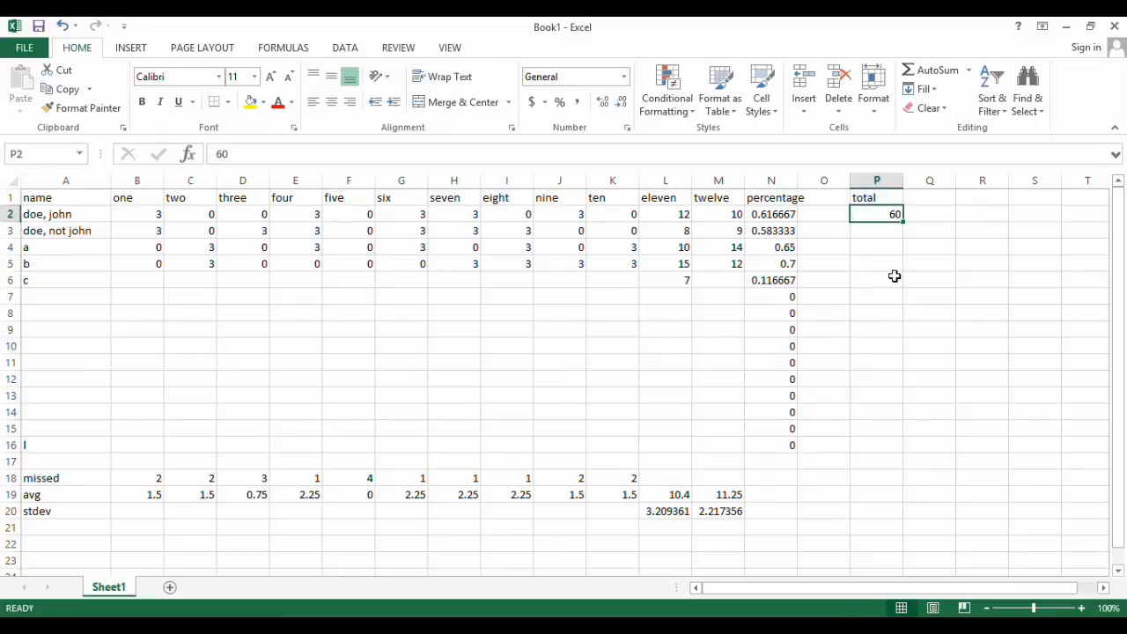
{"action": "type", "text": "57"}
{"action": "key", "text": "Return"}
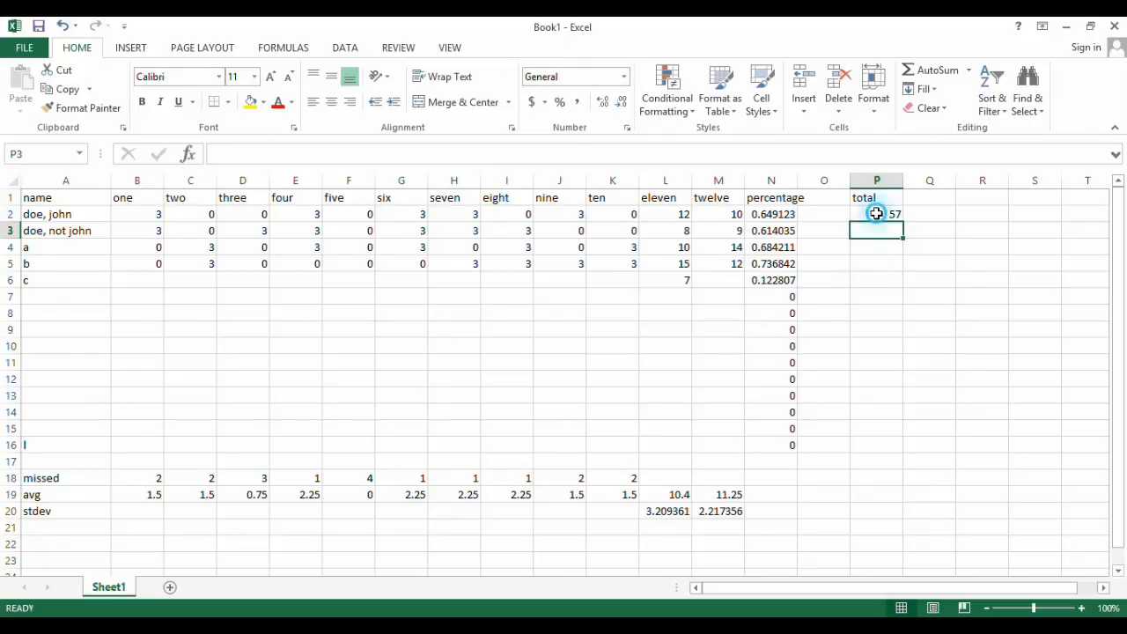
{"action": "left_click", "coordinate": [875, 214]}
{"action": "type", "text": "60"}
{"action": "key", "text": "Return"}
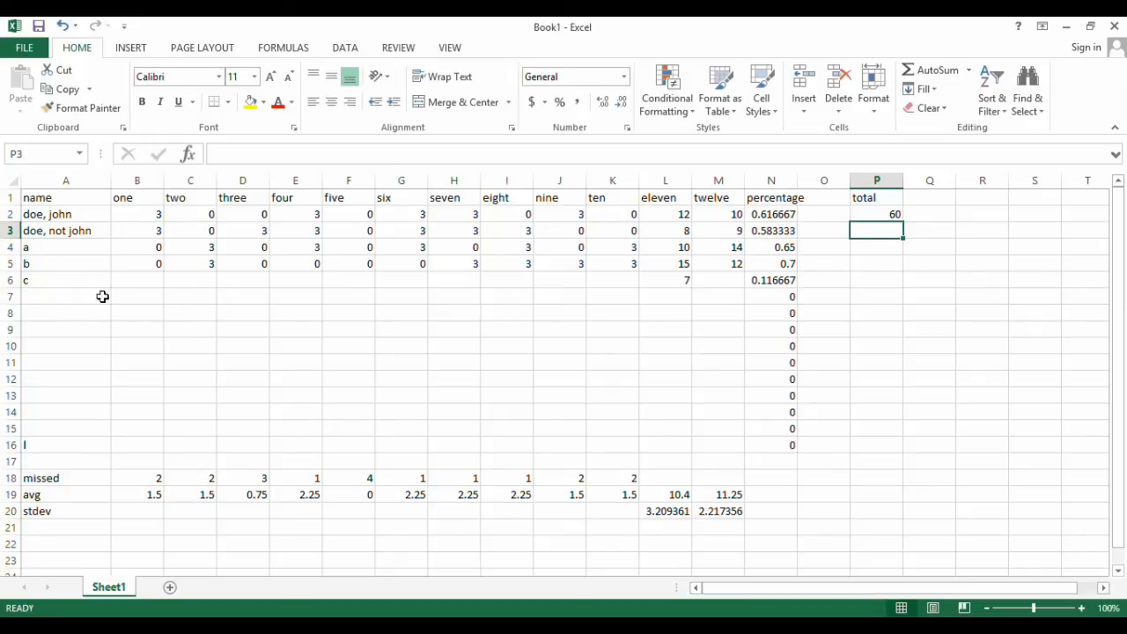
Enter a score of 3 in every cell of B7:K7, columns one to ten
{"action": "left_click", "coordinate": [138, 297]}
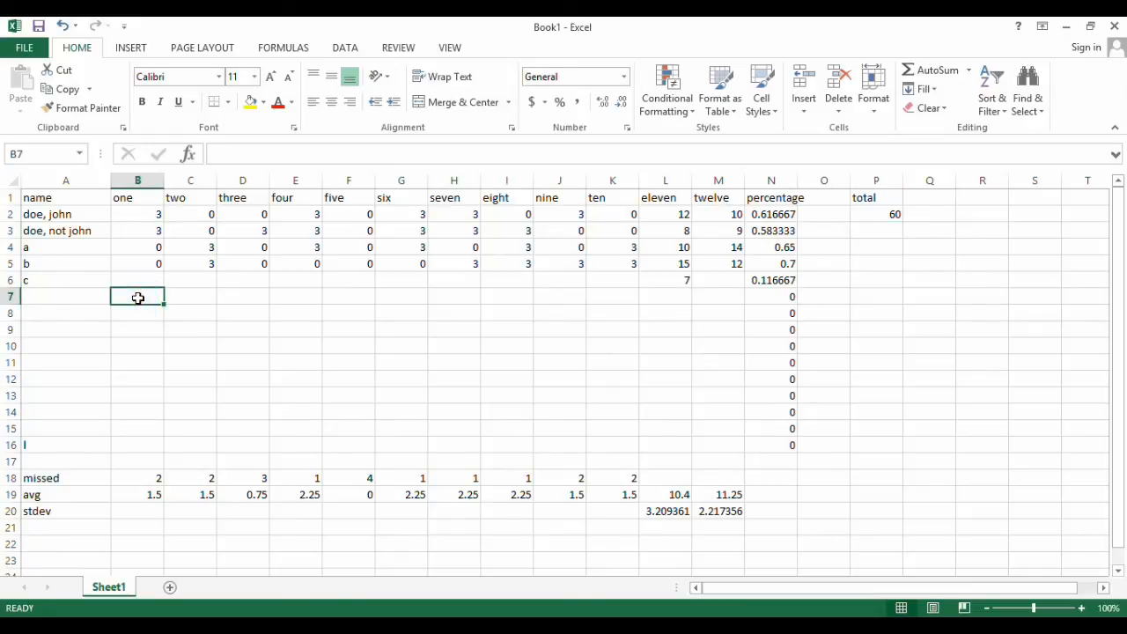
{"action": "type", "text": "3"}
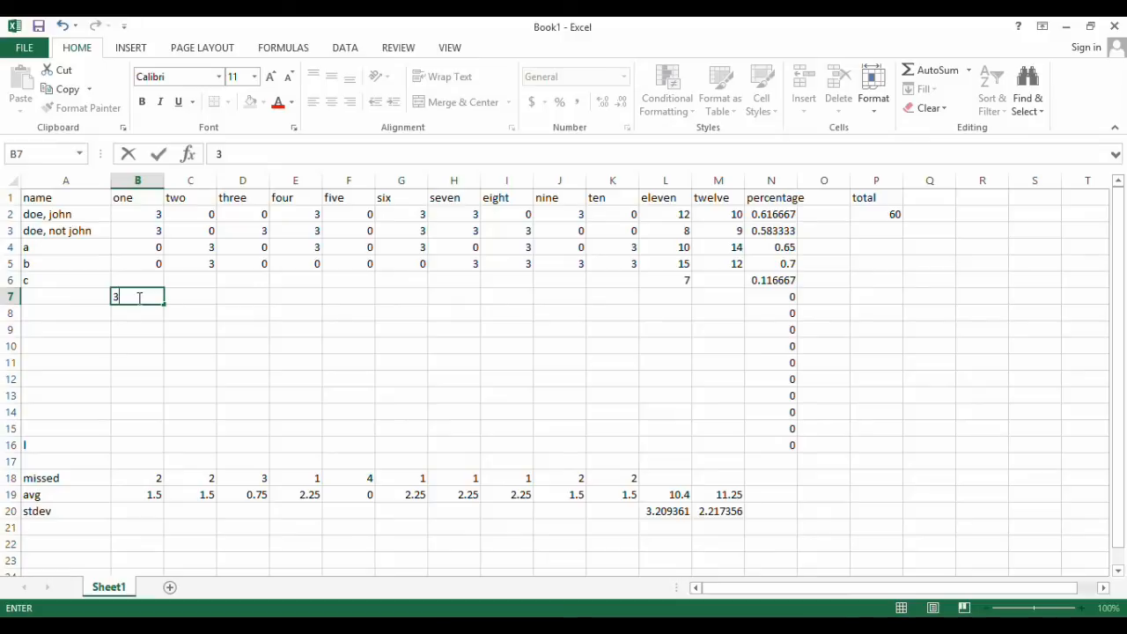
{"action": "key", "text": "Tab"}
{"action": "type", "text": "3"}
{"action": "key", "text": "Tab"}
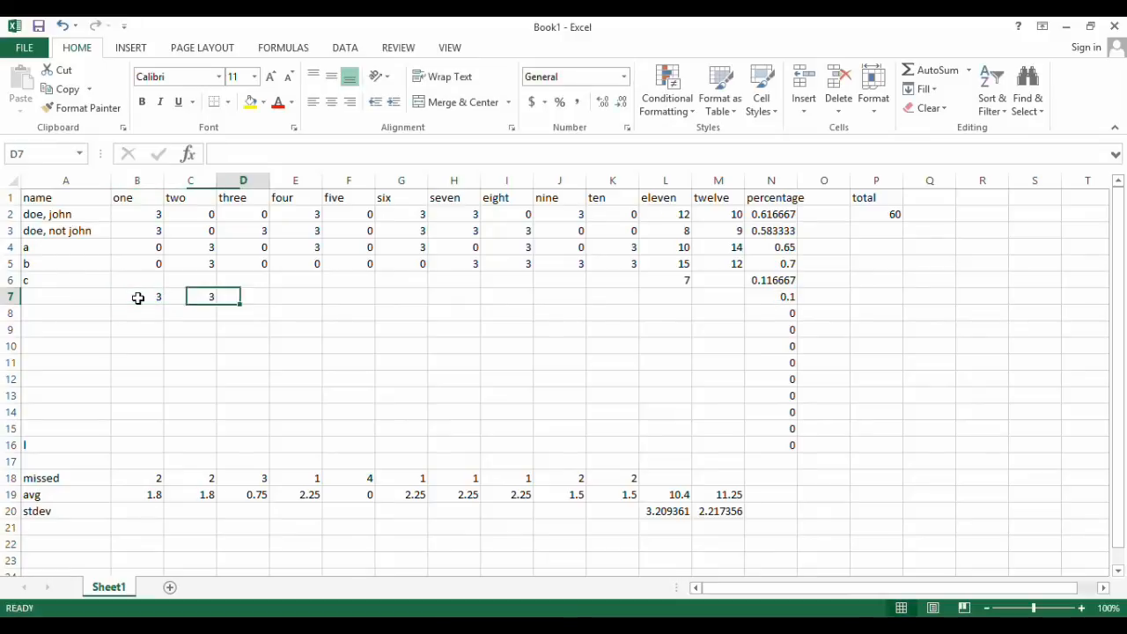
{"action": "type", "text": "3"}
{"action": "key", "text": "Tab"}
{"action": "type", "text": "3"}
{"action": "key", "text": "Tab"}
{"action": "type", "text": "3"}
{"action": "key", "text": "Tab"}
{"action": "type", "text": "3"}
{"action": "key", "text": "Tab"}
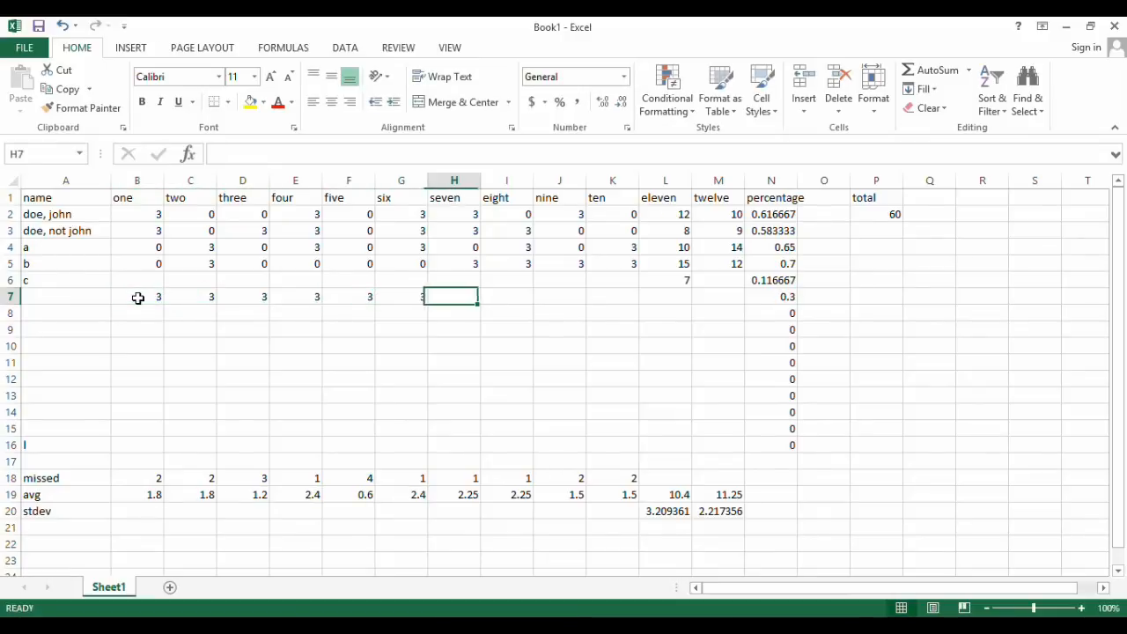
{"action": "type", "text": "3\t3"}
{"action": "key", "text": "Tab"}
{"action": "type", "text": "3"}
{"action": "key", "text": "Tab"}
{"action": "type", "text": "3"}
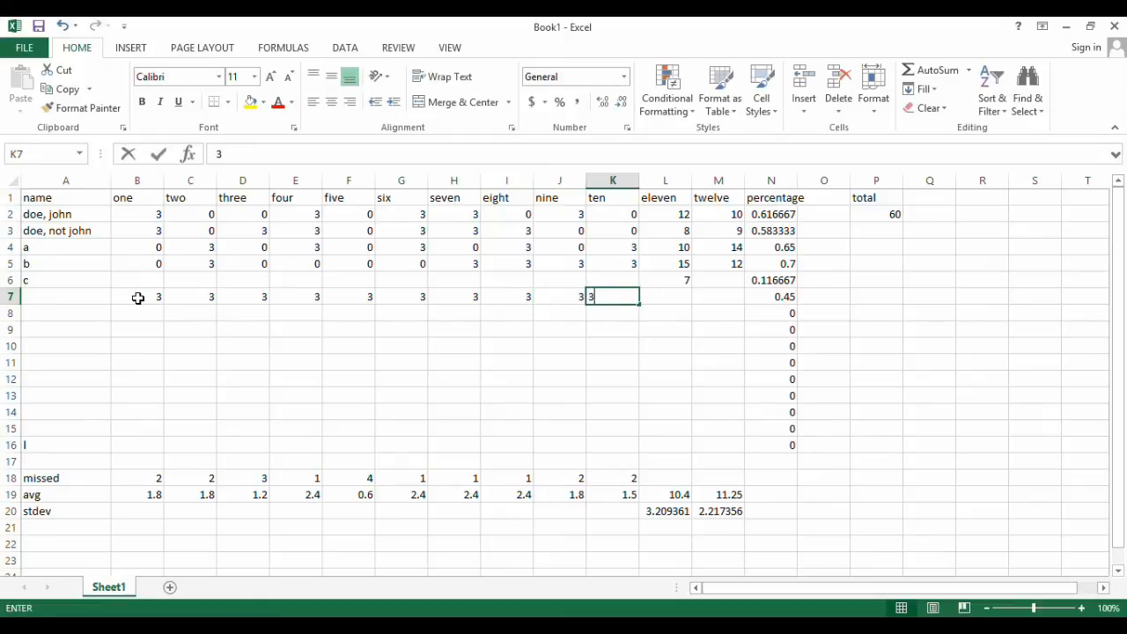
Enter 15 in both L7 and M7 to complete row 7, and inspect its percentage in N7
{"action": "key", "text": "Tab"}
{"action": "type", "text": "15"}
{"action": "key", "text": "Tab"}
{"action": "type", "text": "15"}
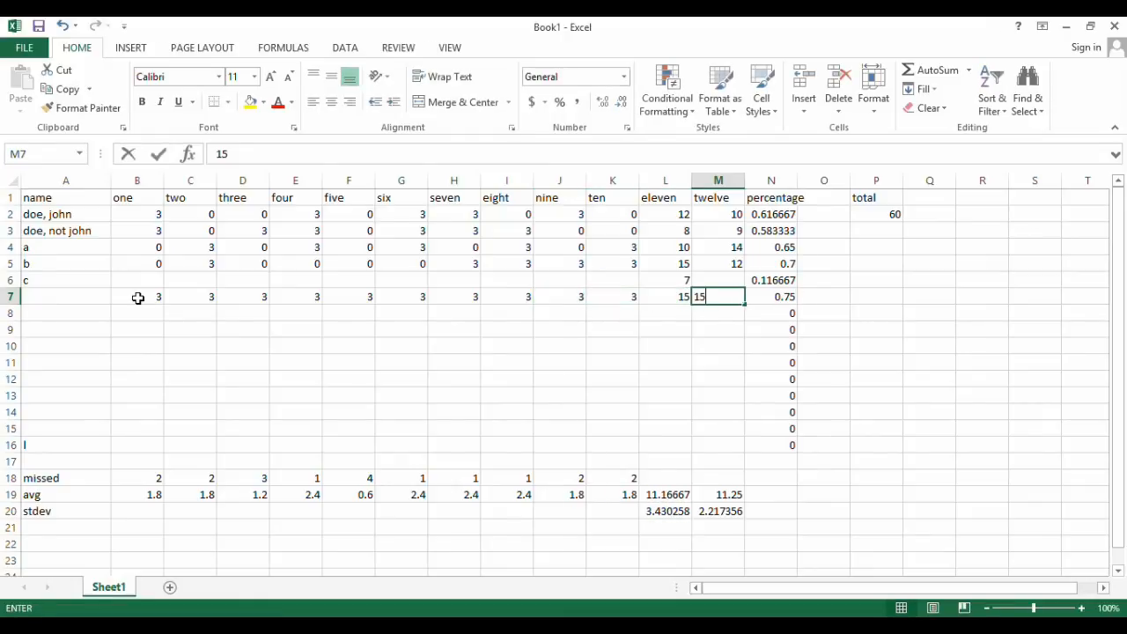
{"action": "key", "text": "Return"}
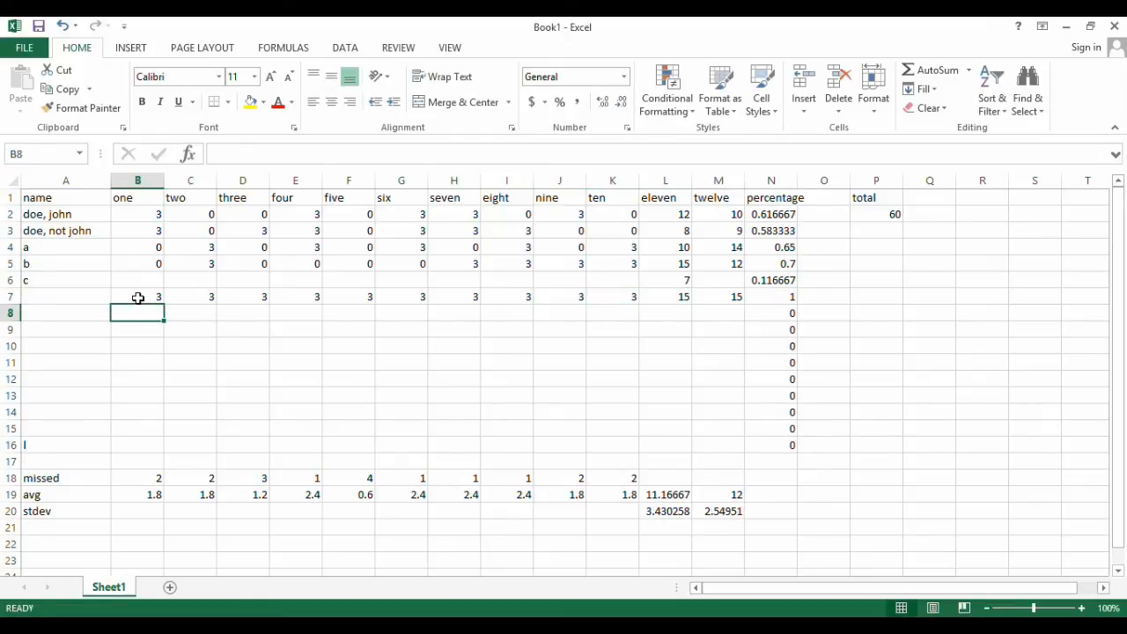
{"action": "left_click", "coordinate": [757, 301]}
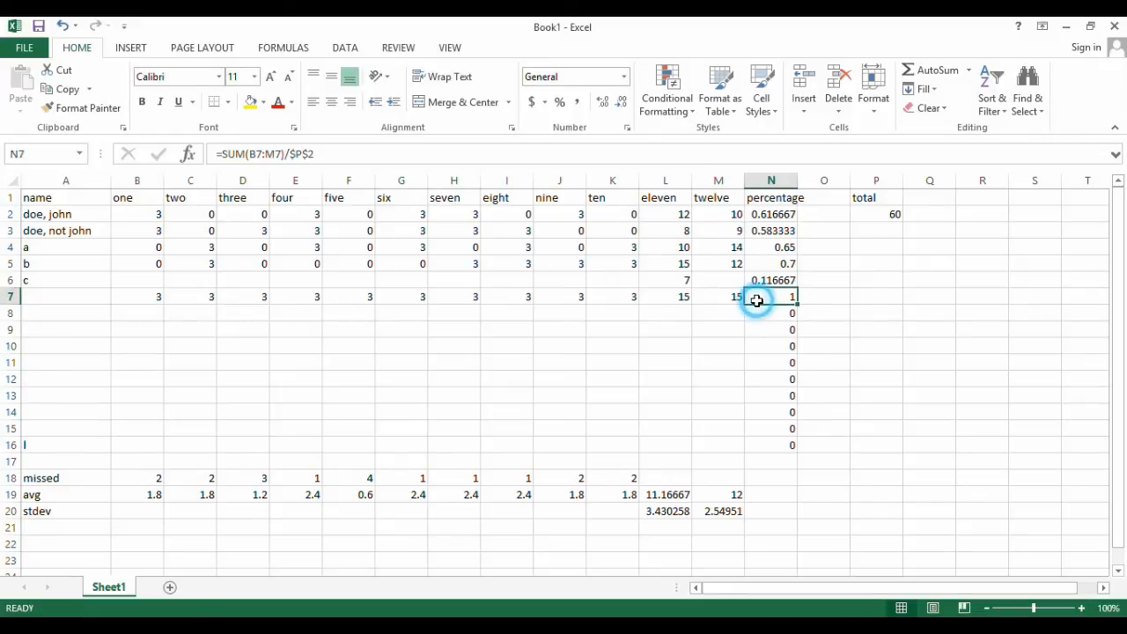
Fill row 8 with scores: 3 in B8:K8, 15 in L8 and 12 in M8
{"action": "left_click", "coordinate": [142, 317]}
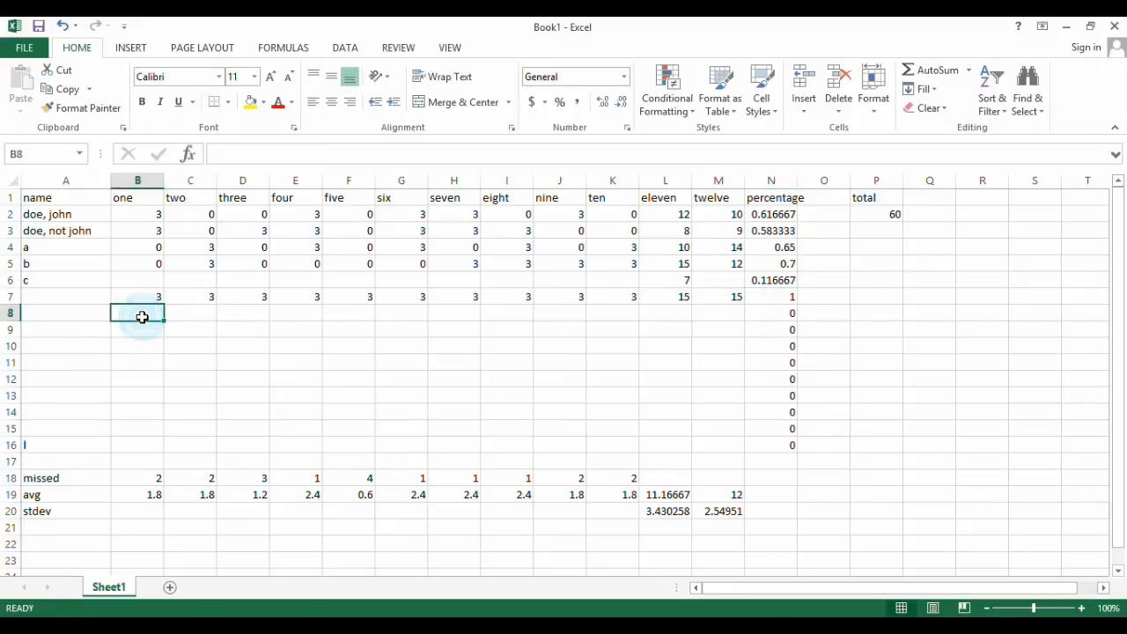
{"action": "type", "text": "3"}
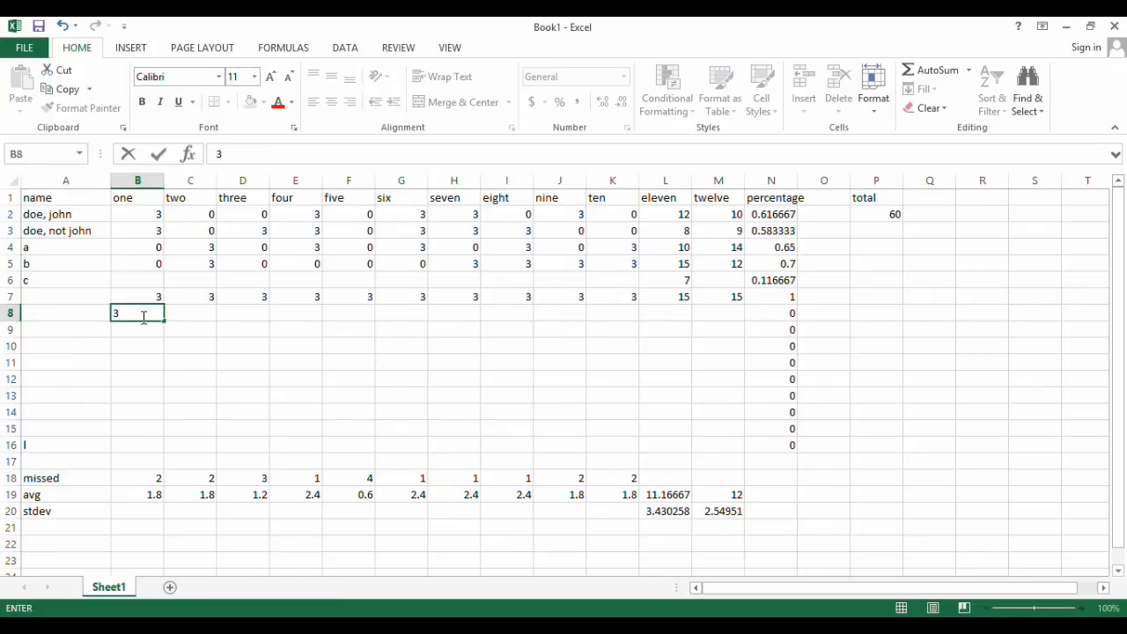
{"action": "type", "text": "\t3\t3\t3\t3\t3\t"}
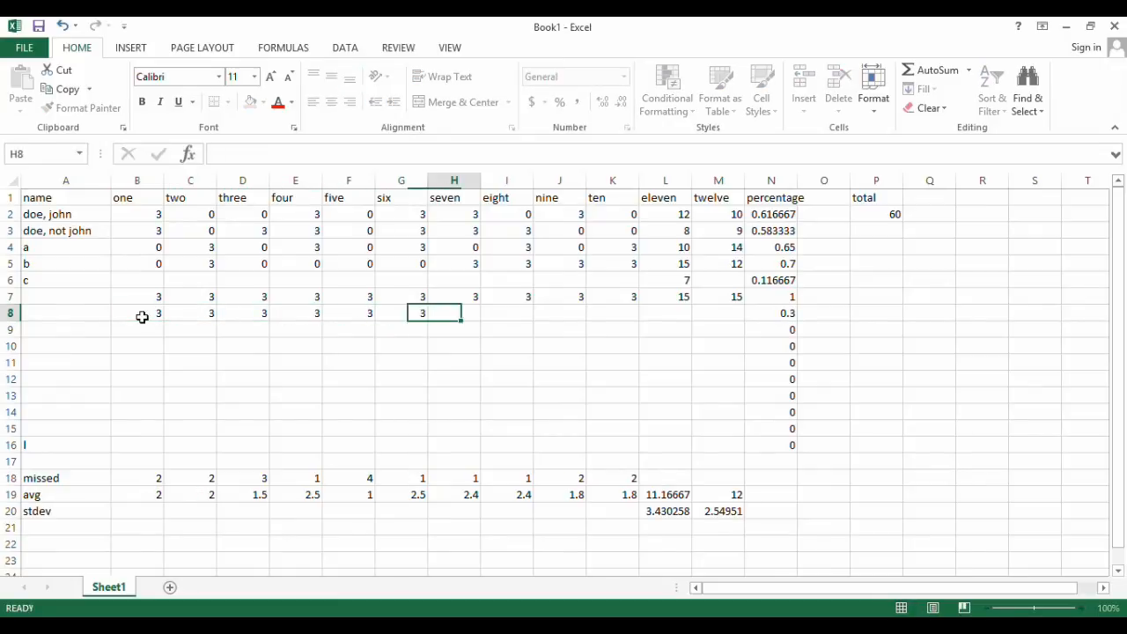
{"action": "type", "text": "3\t3\t3\t3\t3"}
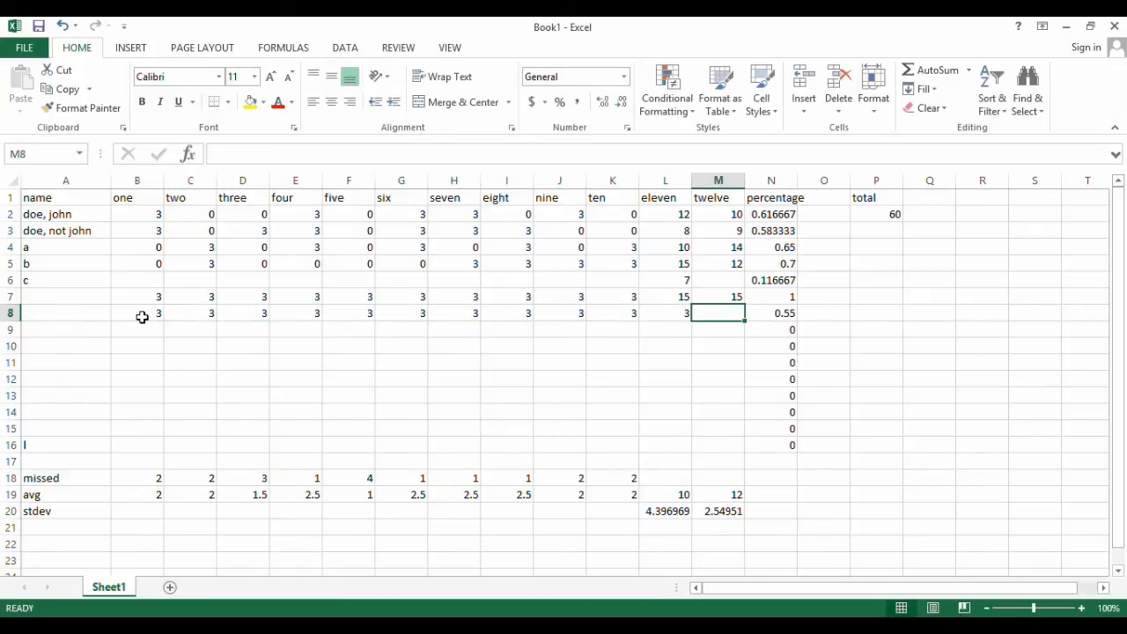
{"action": "key", "text": "shift+Tab"}
{"action": "type", "text": "15"}
{"action": "key", "text": "Tab"}
{"action": "type", "text": "12"}
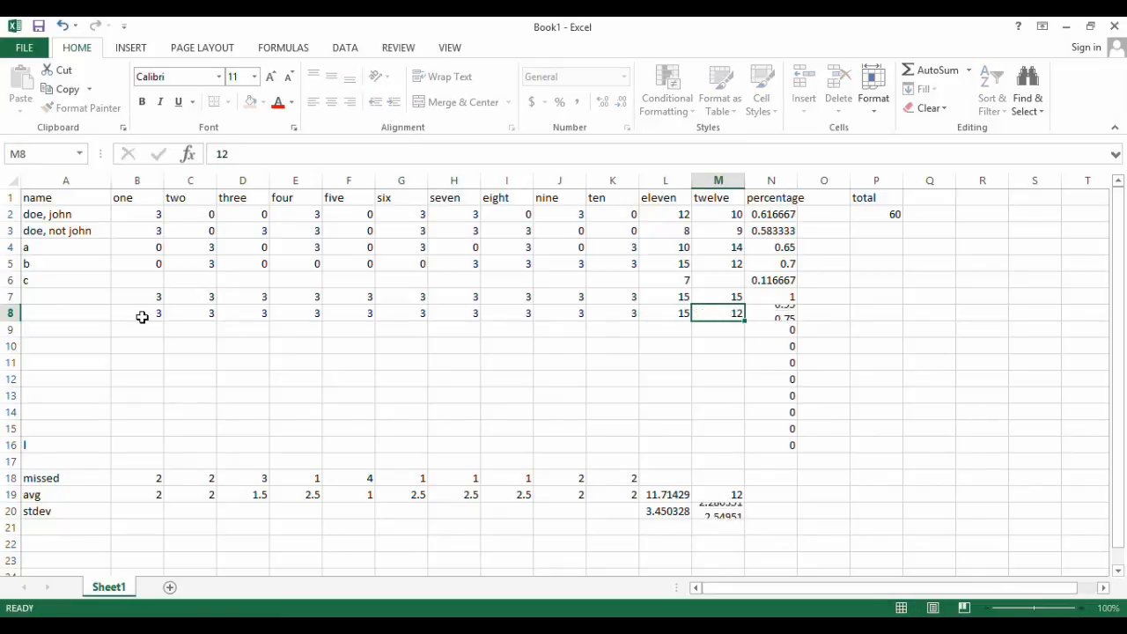
{"action": "key", "text": "Return"}
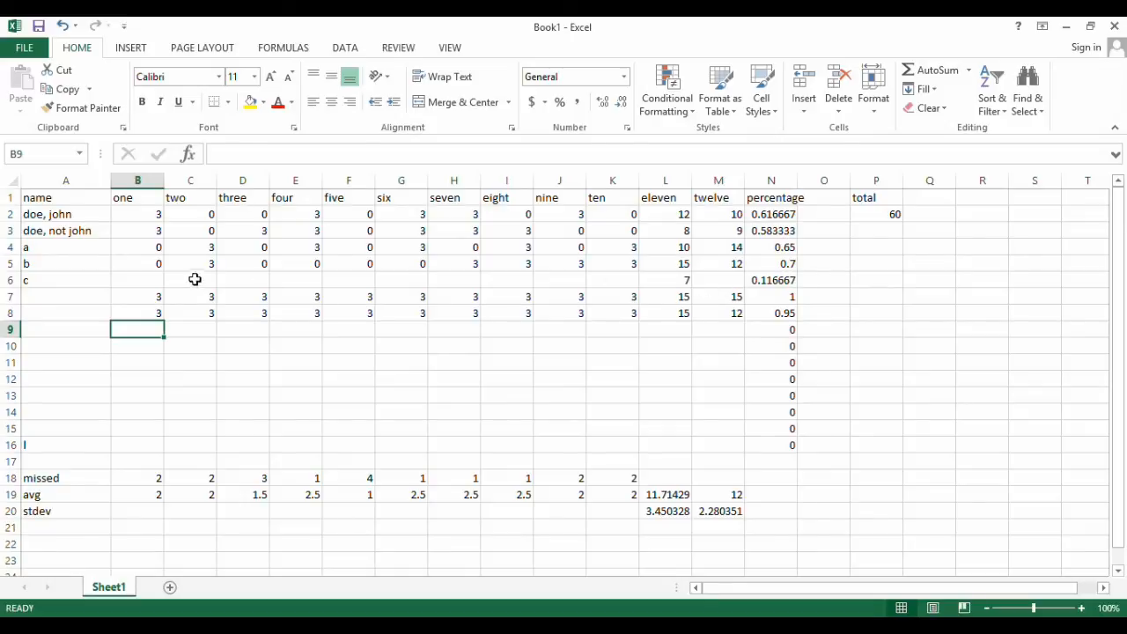
Enter the scores 0, 3, 0, 3, 3, 3 in B6:G6 for the row named c
{"action": "left_click", "coordinate": [136, 281]}
{"action": "type", "text": "0"}
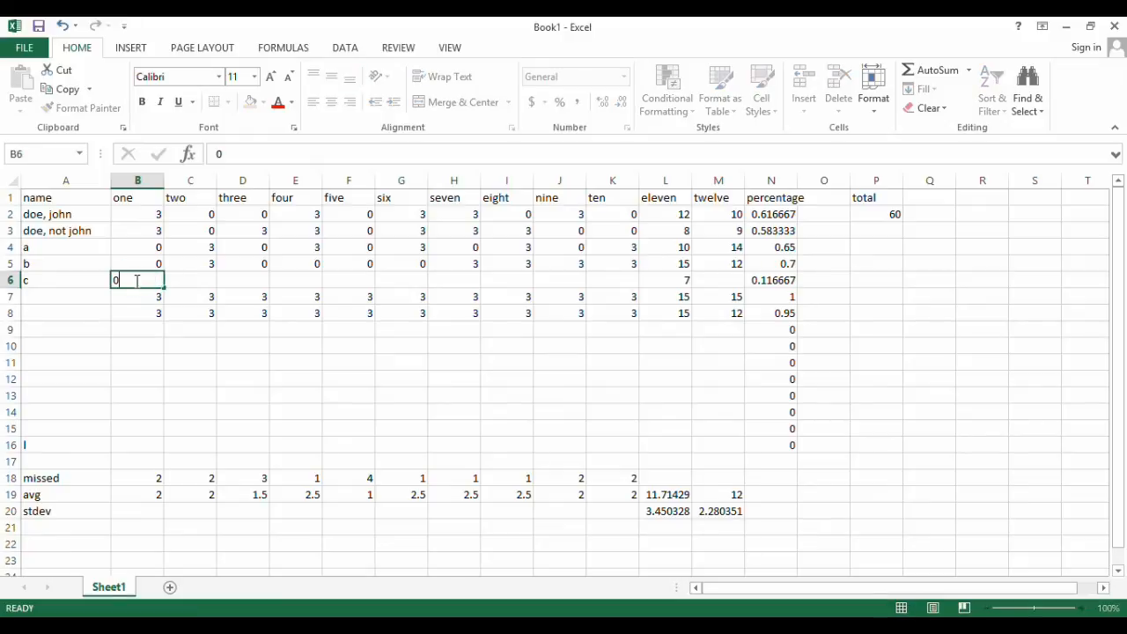
{"action": "key", "text": "Tab"}
{"action": "type", "text": "3"}
{"action": "key", "text": "Tab"}
{"action": "type", "text": "0"}
{"action": "key", "text": "Tab"}
{"action": "type", "text": "3"}
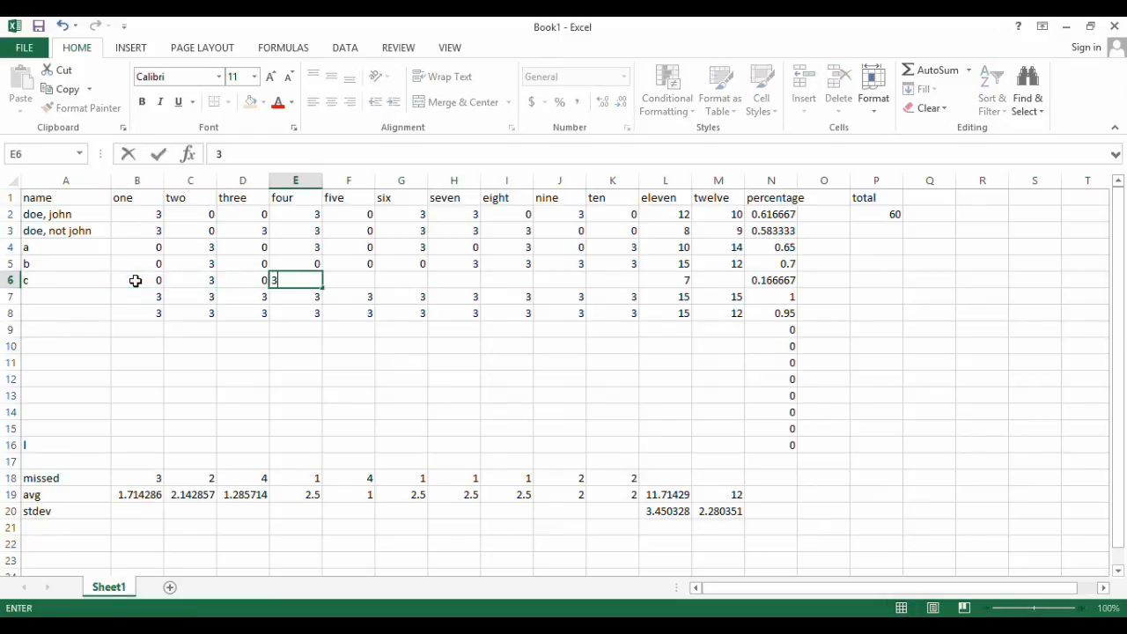
{"action": "key", "text": "Tab"}
{"action": "type", "text": "3"}
{"action": "key", "text": "Tab"}
{"action": "type", "text": "3"}
{"action": "key", "text": "Tab"}
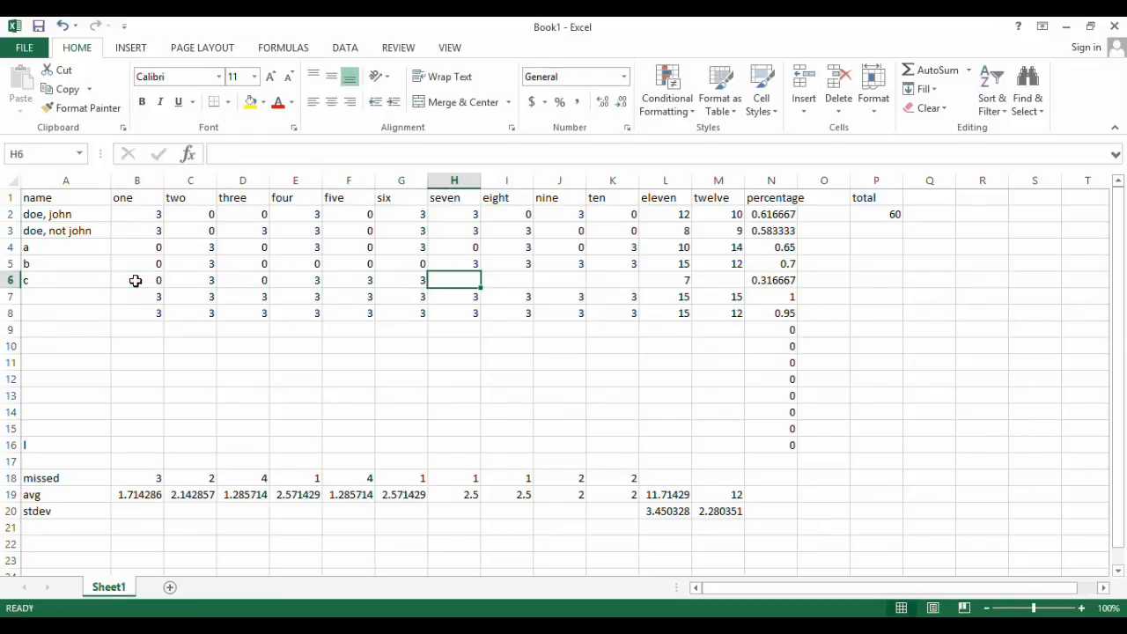
Complete row c with the scores 0, 0, 0, 3 in H6:K6, 7 in L6 and 10 in M6
{"action": "type", "text": "0"}
{"action": "key", "text": "Tab"}
{"action": "type", "text": "0"}
{"action": "key", "text": "Tab"}
{"action": "type", "text": "0"}
{"action": "key", "text": "Tab"}
{"action": "type", "text": "3"}
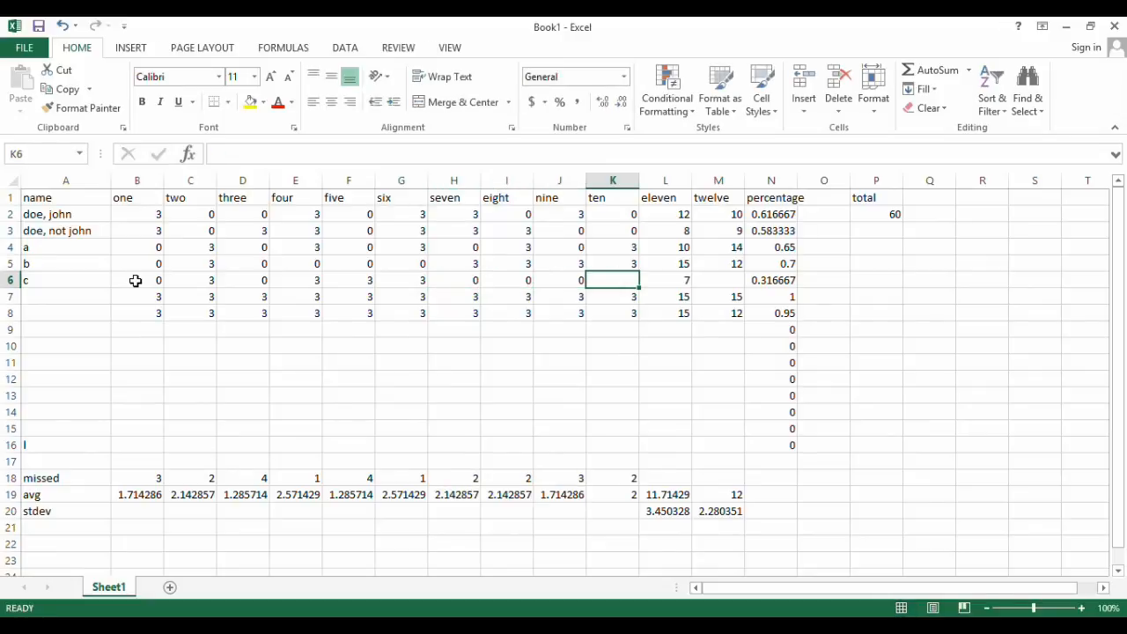
{"action": "key", "text": "Tab"}
{"action": "type", "text": "7"}
{"action": "key", "text": "Tab"}
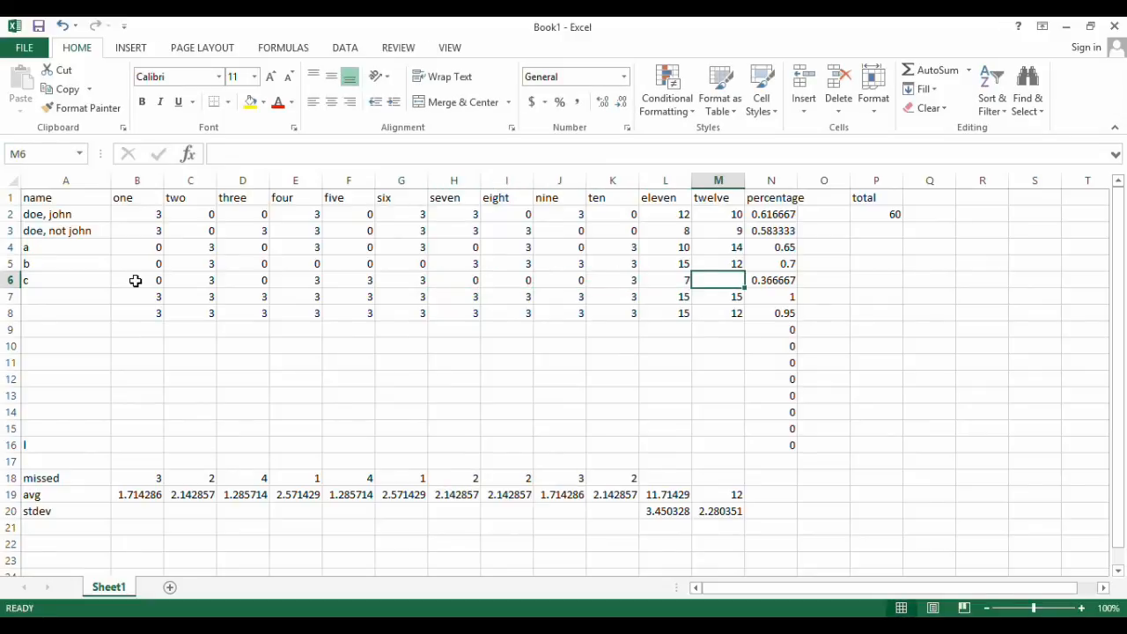
{"action": "type", "text": "10"}
{"action": "key", "text": "Return"}
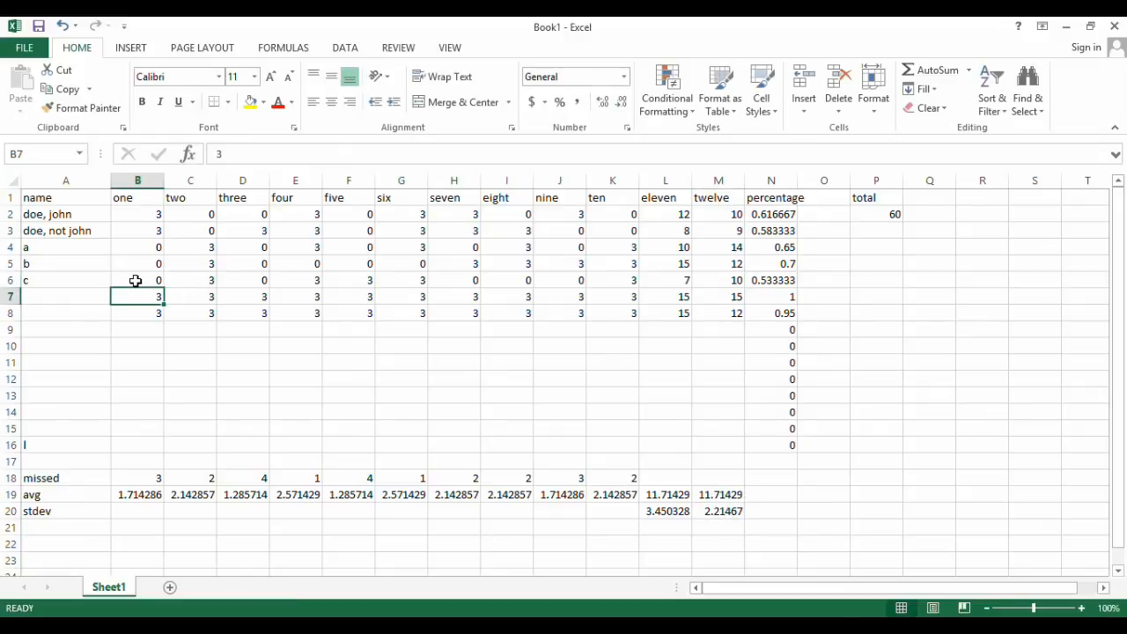
{"action": "left_click", "coordinate": [149, 328]}
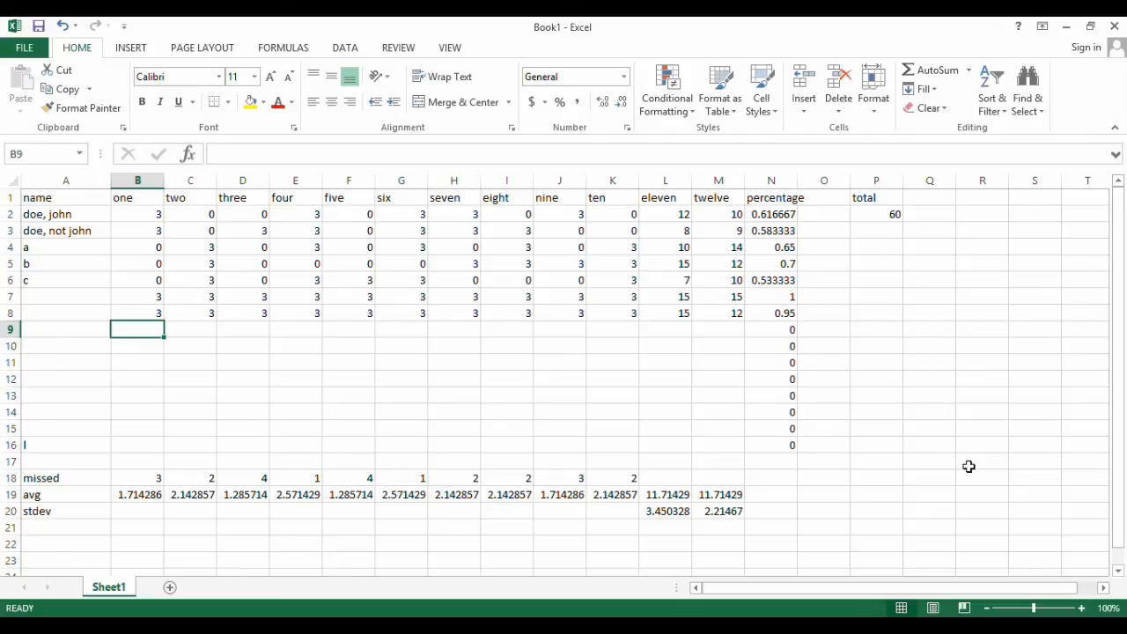
{"action": "left_click_drag", "start_coordinate": [1010, 588], "coordinate": [1057, 597]}
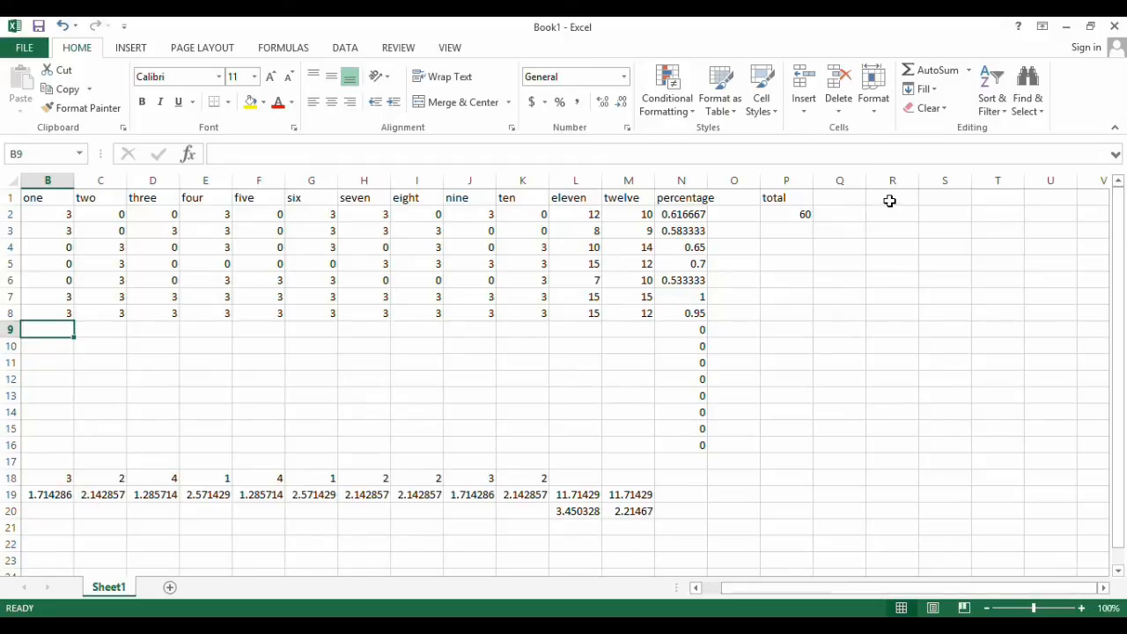
{"action": "left_click", "coordinate": [890, 201]}
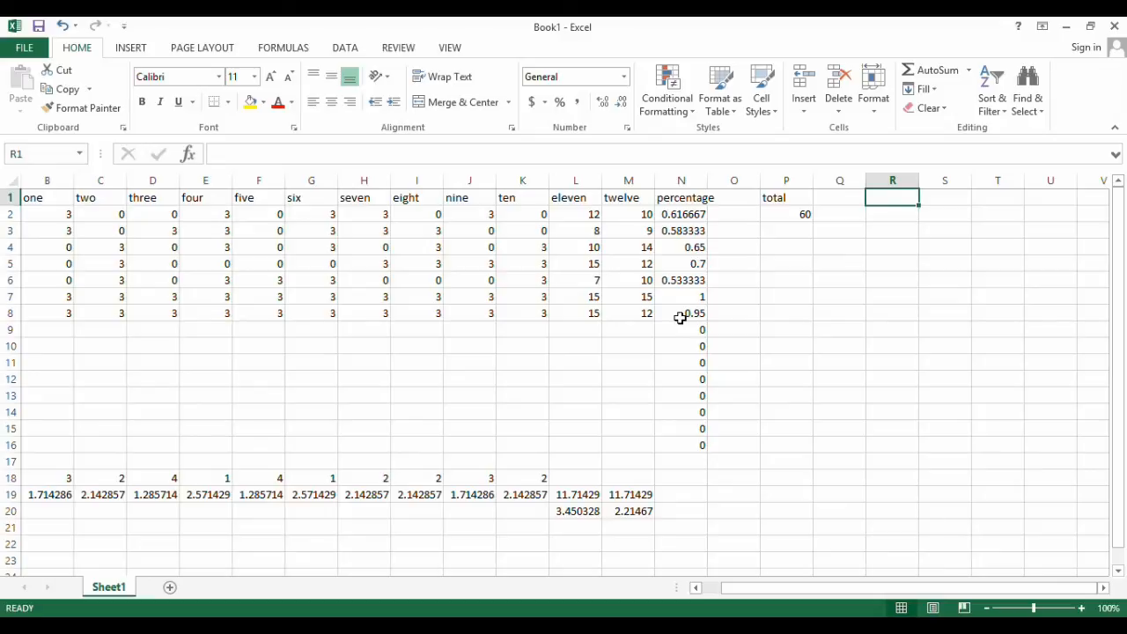
Copy the average and standard deviation formulas from M19:M20 into N19:N20 for the percentage column, and check both formulas
{"action": "left_click", "coordinate": [635, 495]}
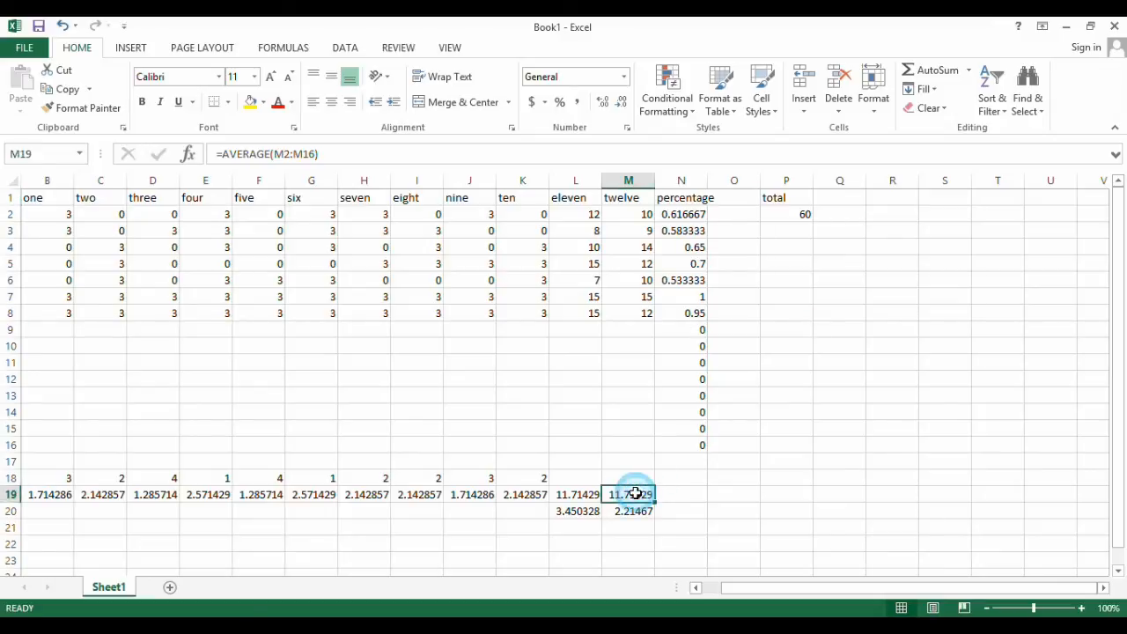
{"action": "left_click_drag", "start_coordinate": [634, 511], "coordinate": [702, 512]}
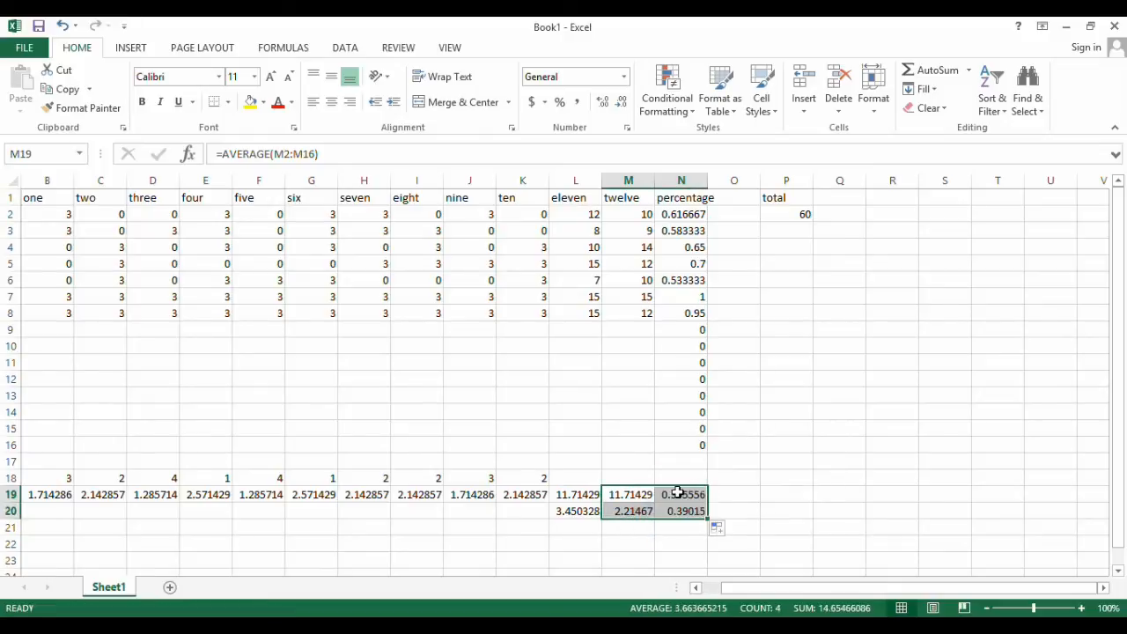
{"action": "left_click", "coordinate": [702, 496]}
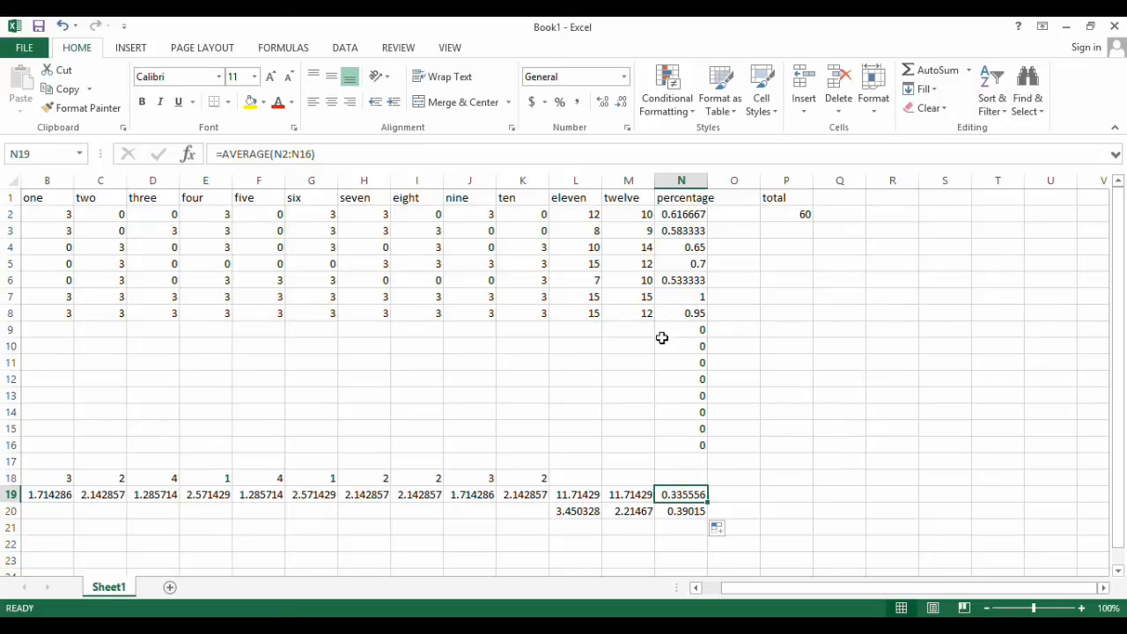
{"action": "left_click", "coordinate": [677, 511]}
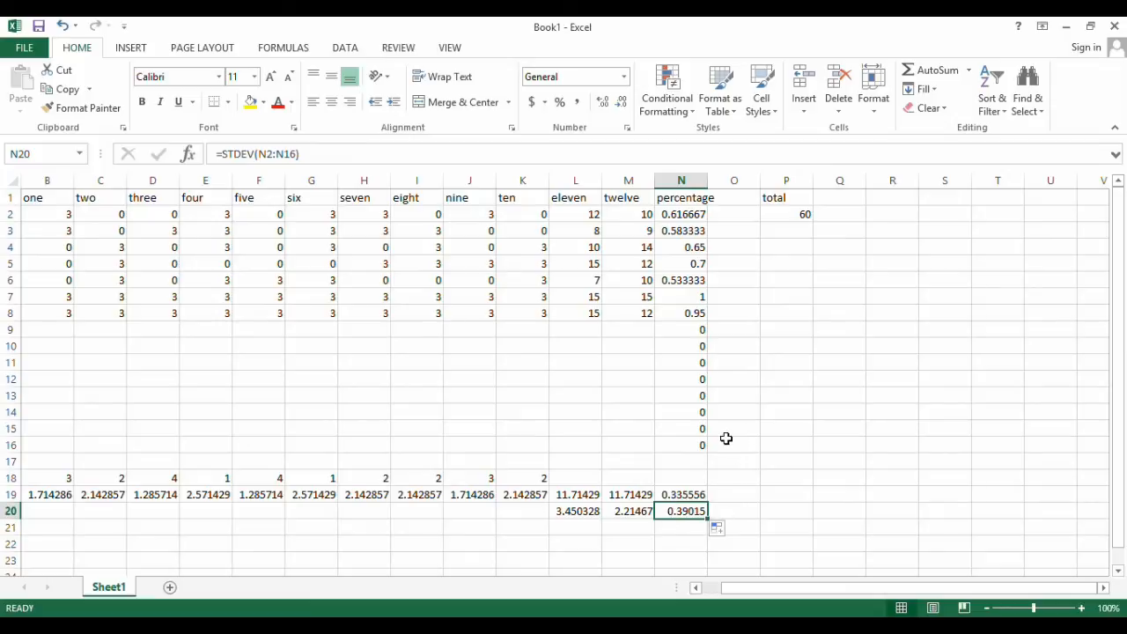
Enter the sample scores 43, 55 and 60 in M9:M11 of the twelve column
{"action": "left_click_drag", "start_coordinate": [891, 587], "coordinate": [823, 596]}
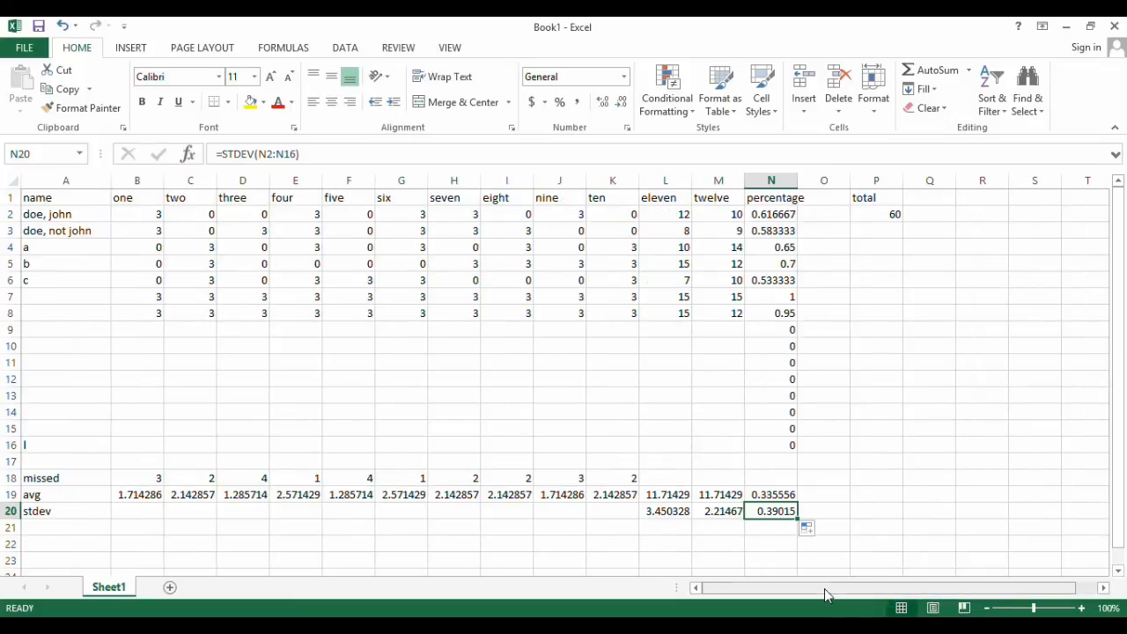
{"action": "left_click", "coordinate": [674, 329]}
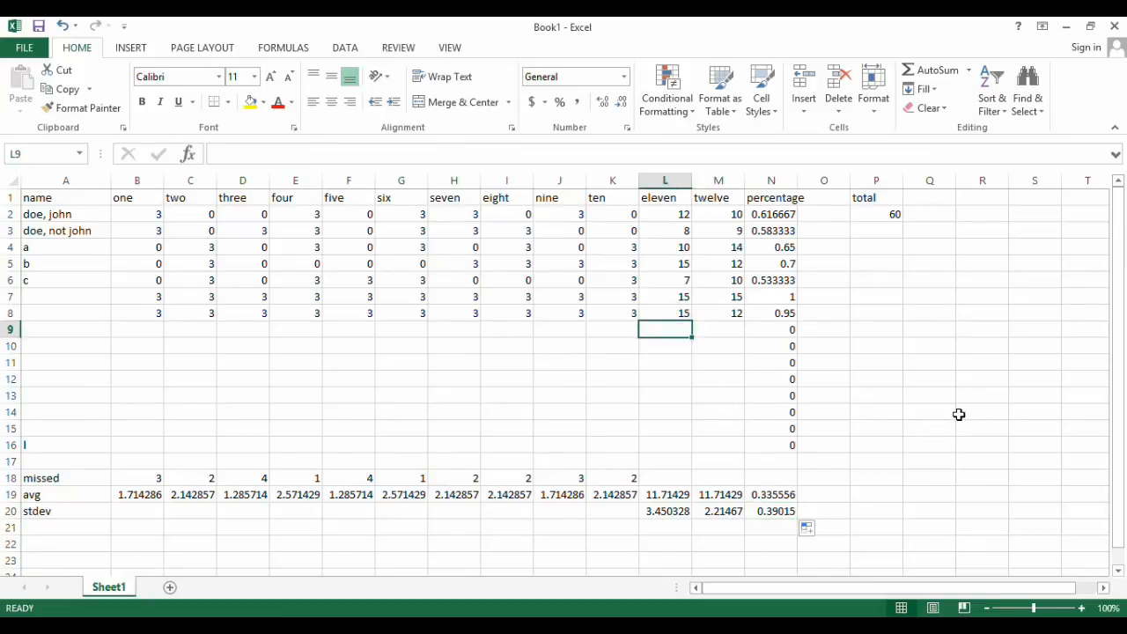
{"action": "key", "text": "Tab"}
{"action": "type", "text": "43"}
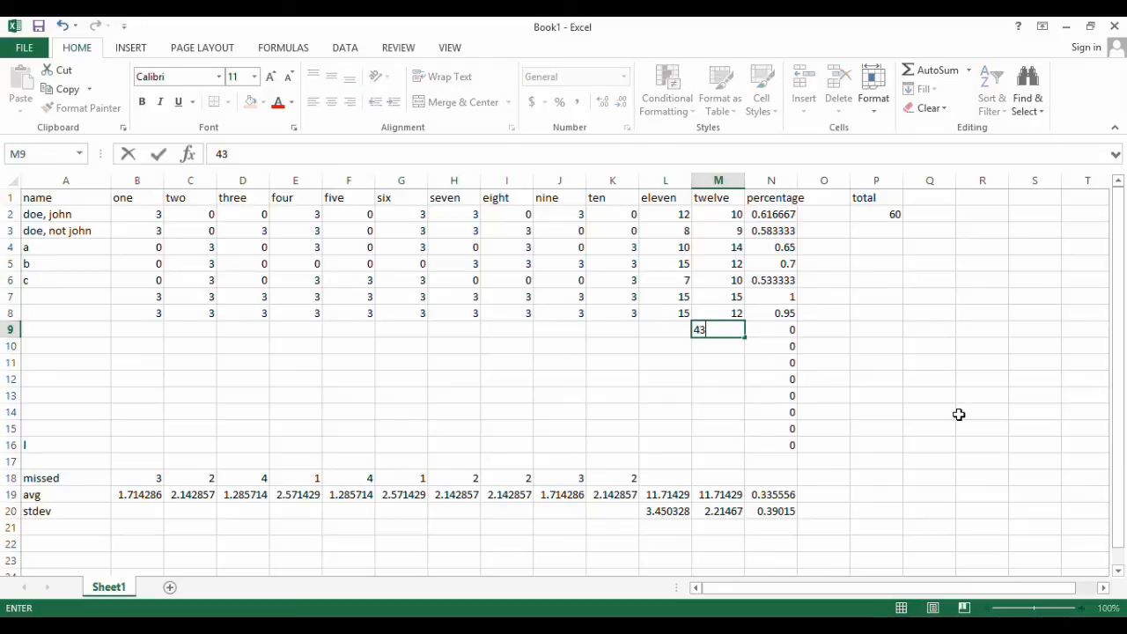
{"action": "key", "text": "Return"}
{"action": "type", "text": "55"}
{"action": "key", "text": "Return"}
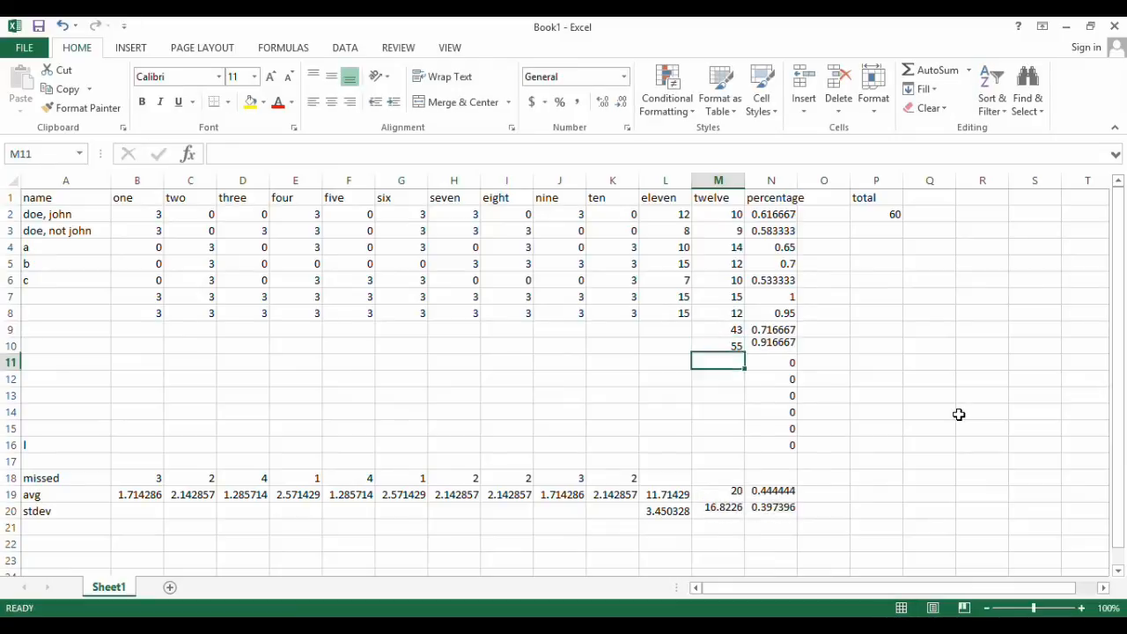
{"action": "type", "text": "60"}
{"action": "key", "text": "Return"}
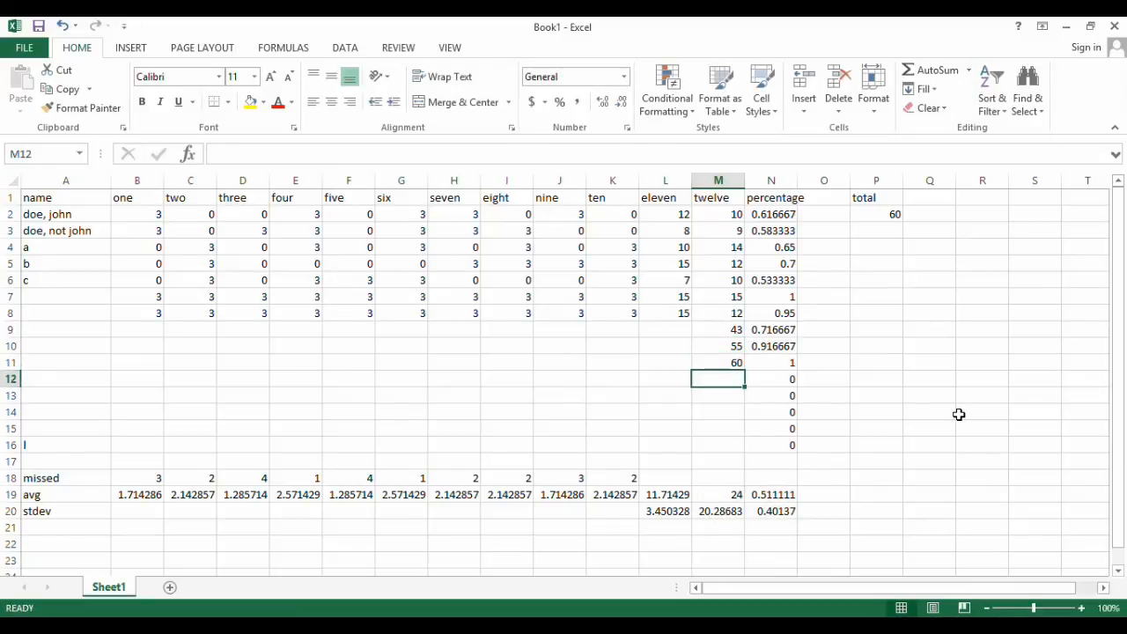
Fill M12:M16 of the twelve column with the sample scores 48, 52, 47, 33 and 25
{"action": "type", "text": "48"}
{"action": "key", "text": "Return"}
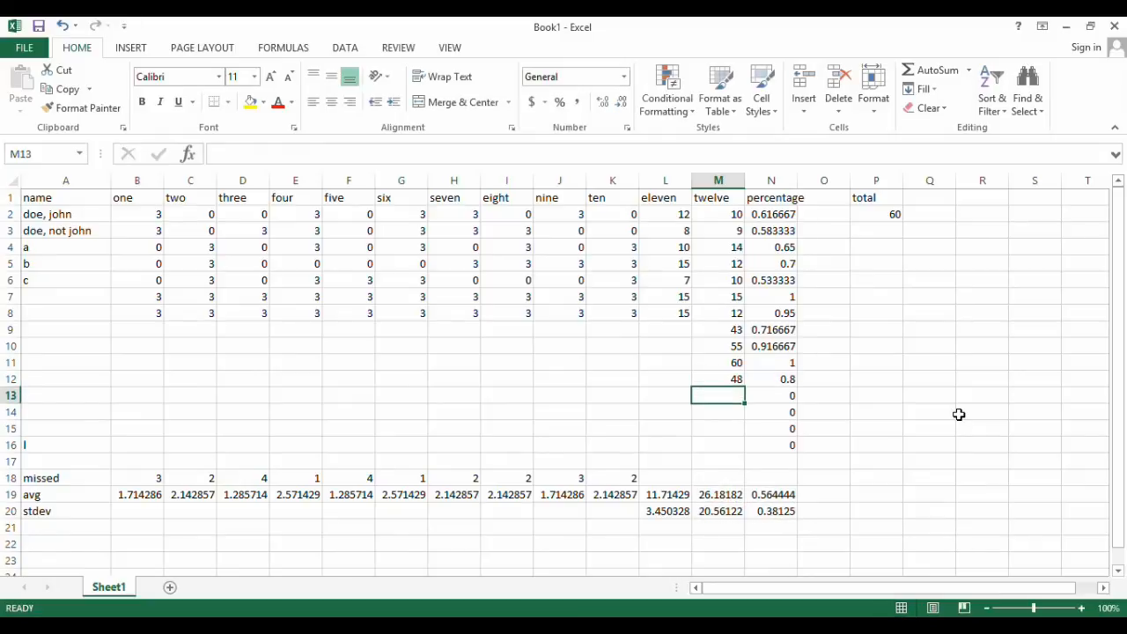
{"action": "type", "text": "52"}
{"action": "key", "text": "Return"}
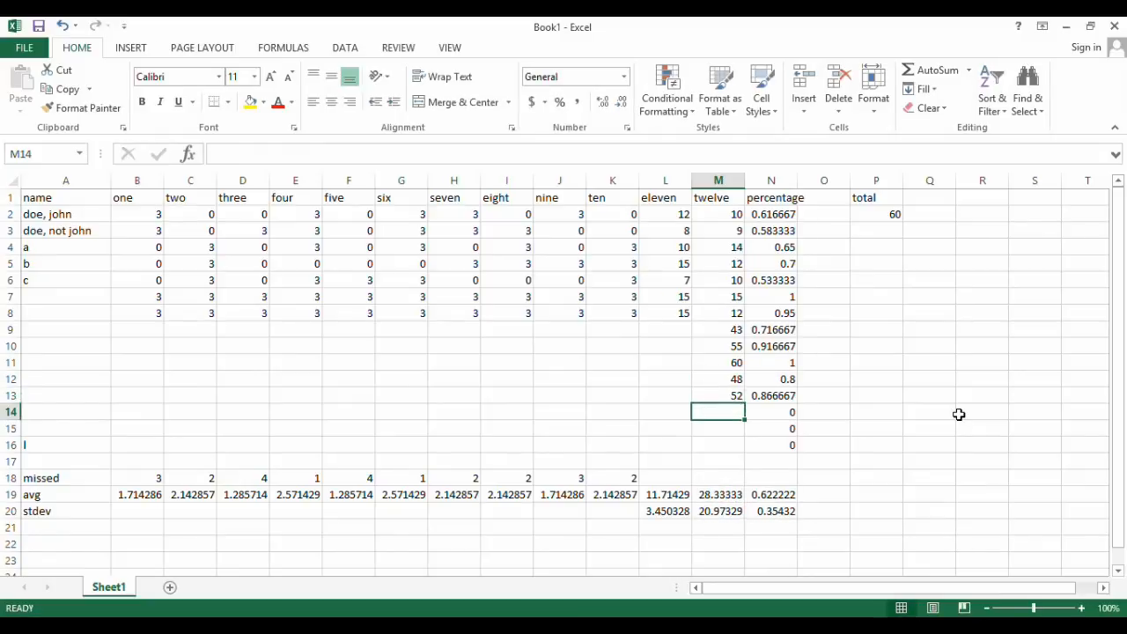
{"action": "type", "text": "47"}
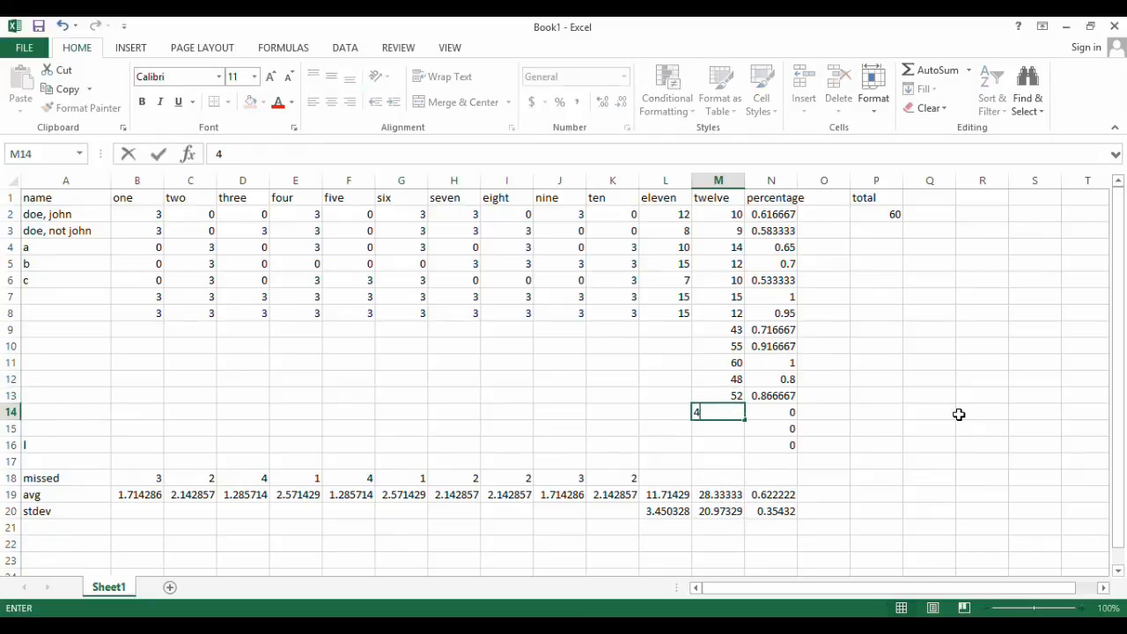
{"action": "key", "text": "Return"}
{"action": "type", "text": "33"}
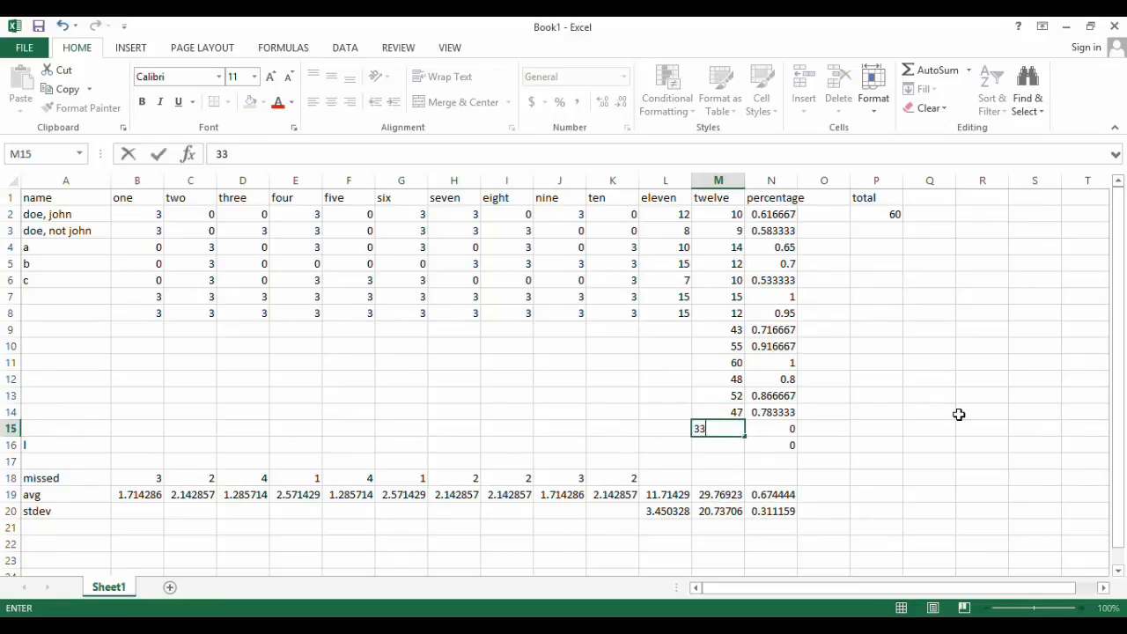
{"action": "key", "text": "Return"}
{"action": "type", "text": "25"}
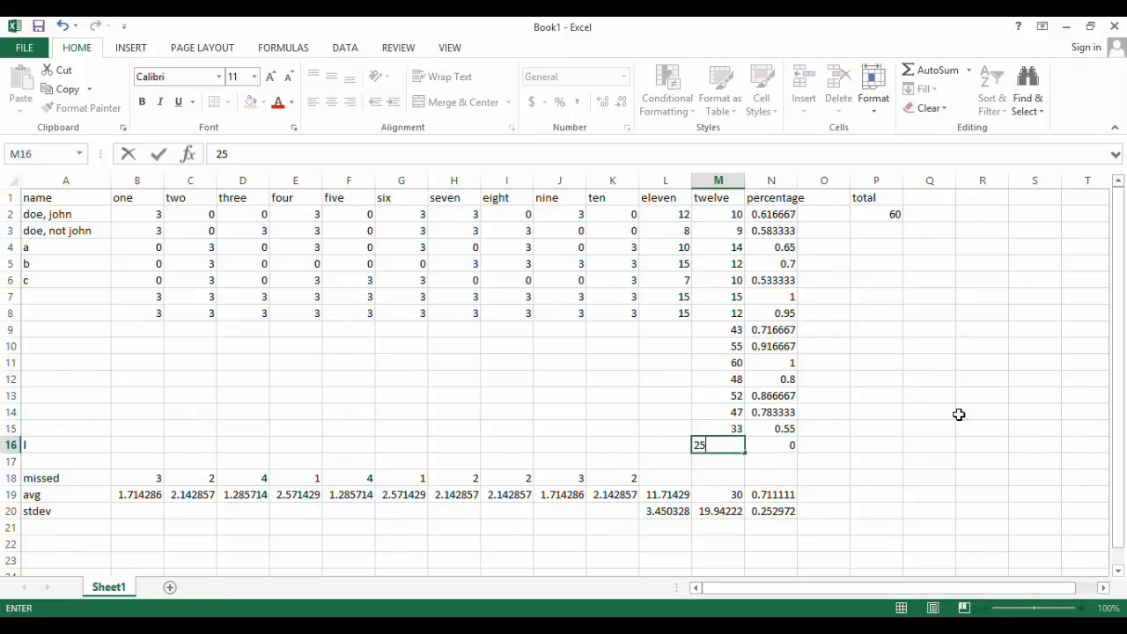
{"action": "key", "text": "Return"}
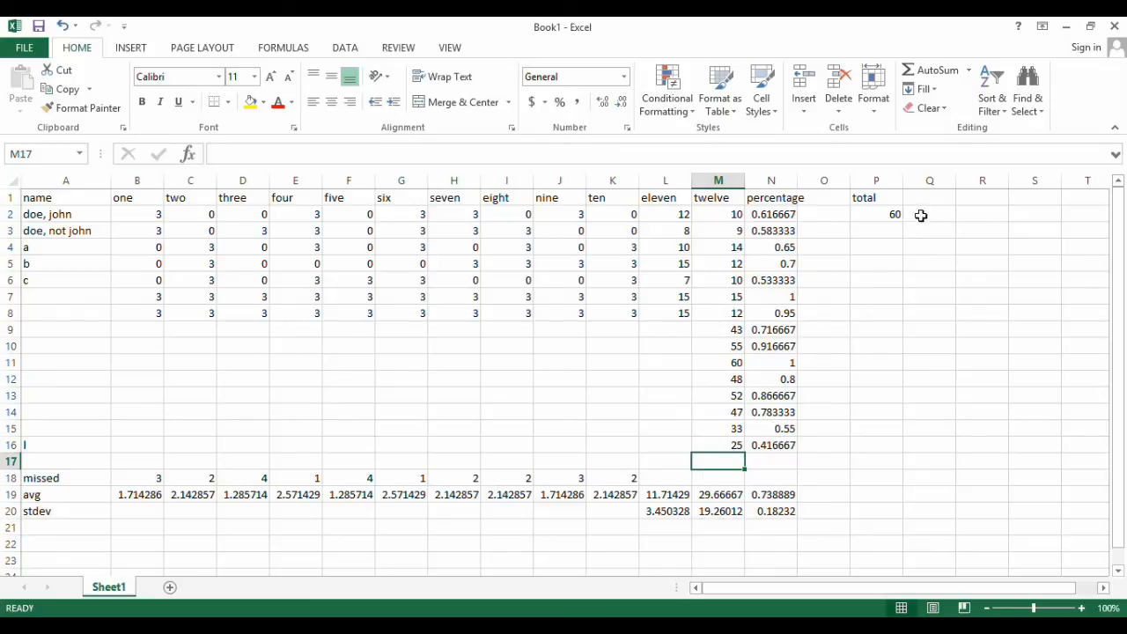
Add the header points in R1 and total the first row's scores in R2 with =SUM(B2:M2)
{"action": "left_click", "coordinate": [969, 200]}
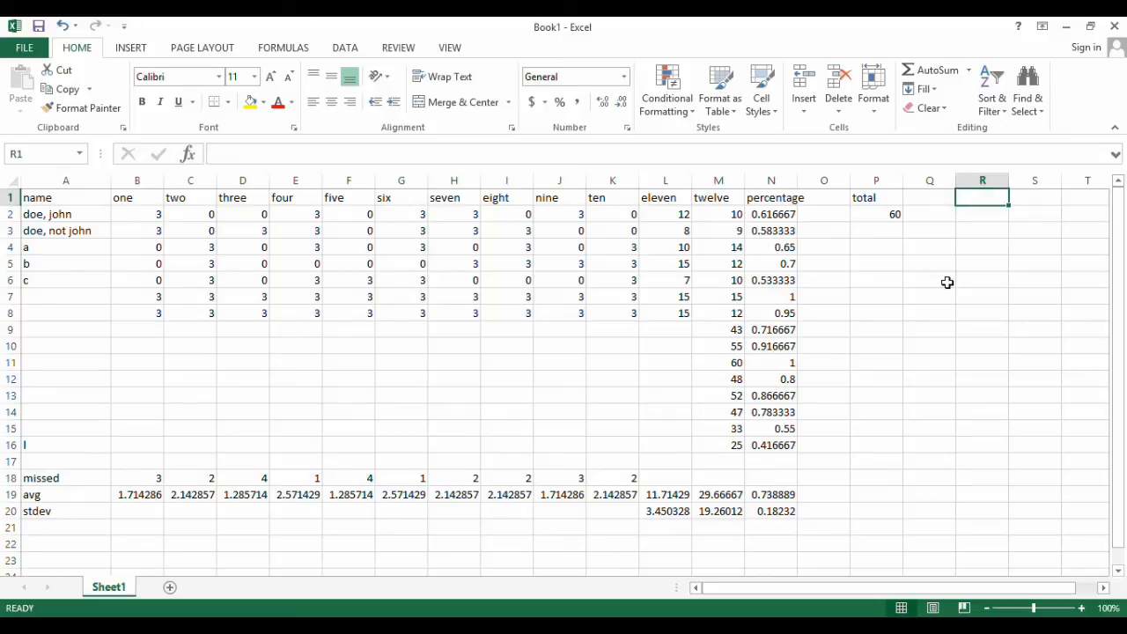
{"action": "type", "text": "points"}
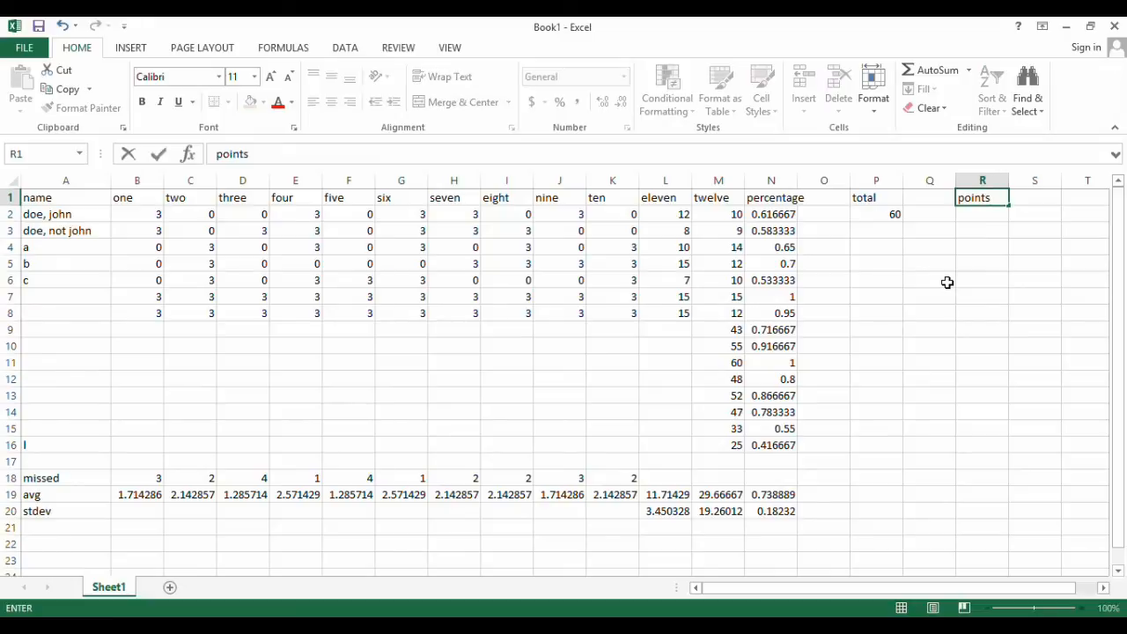
{"action": "key", "text": "Return"}
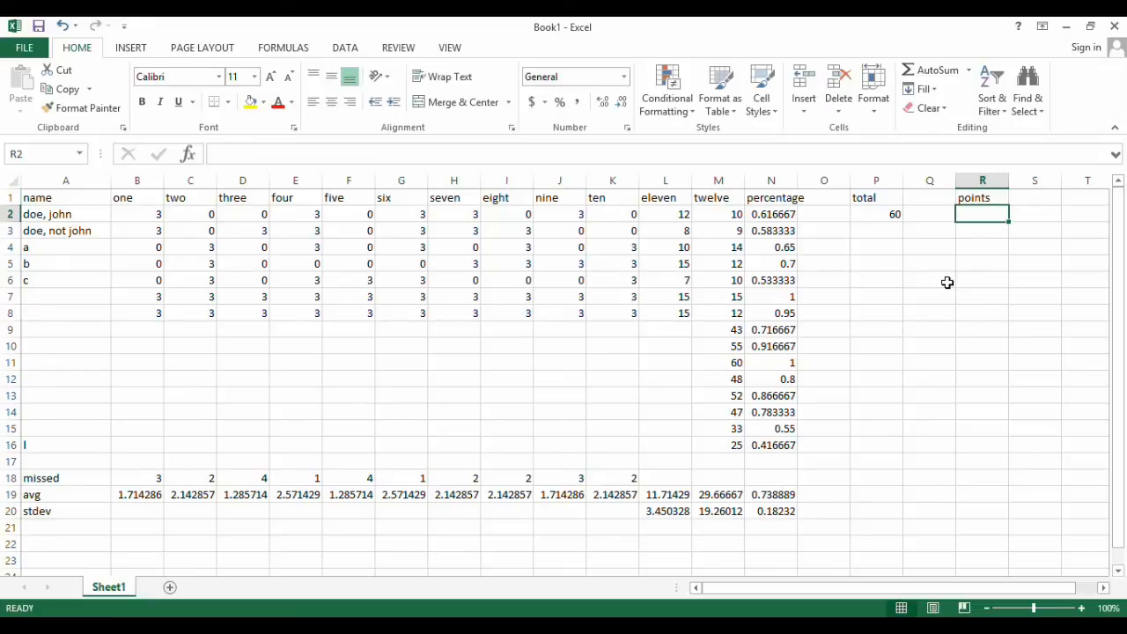
{"action": "type", "text": "=SUM("}
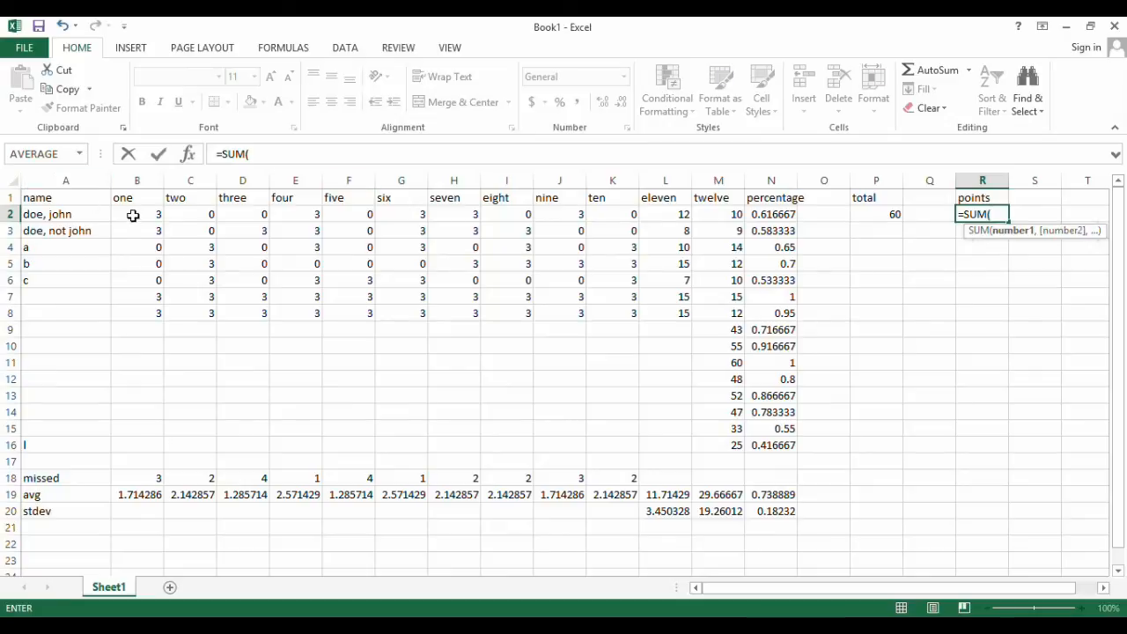
{"action": "left_click_drag", "start_coordinate": [133, 216], "coordinate": [723, 216]}
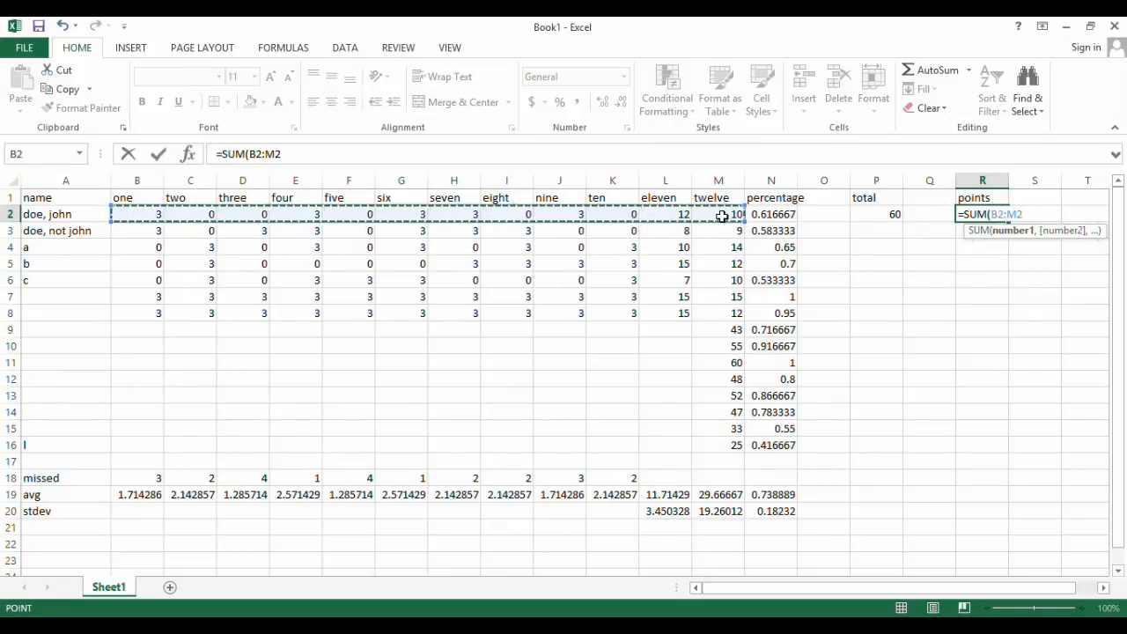
{"action": "type", "text": ")"}
{"action": "key", "text": "Return"}
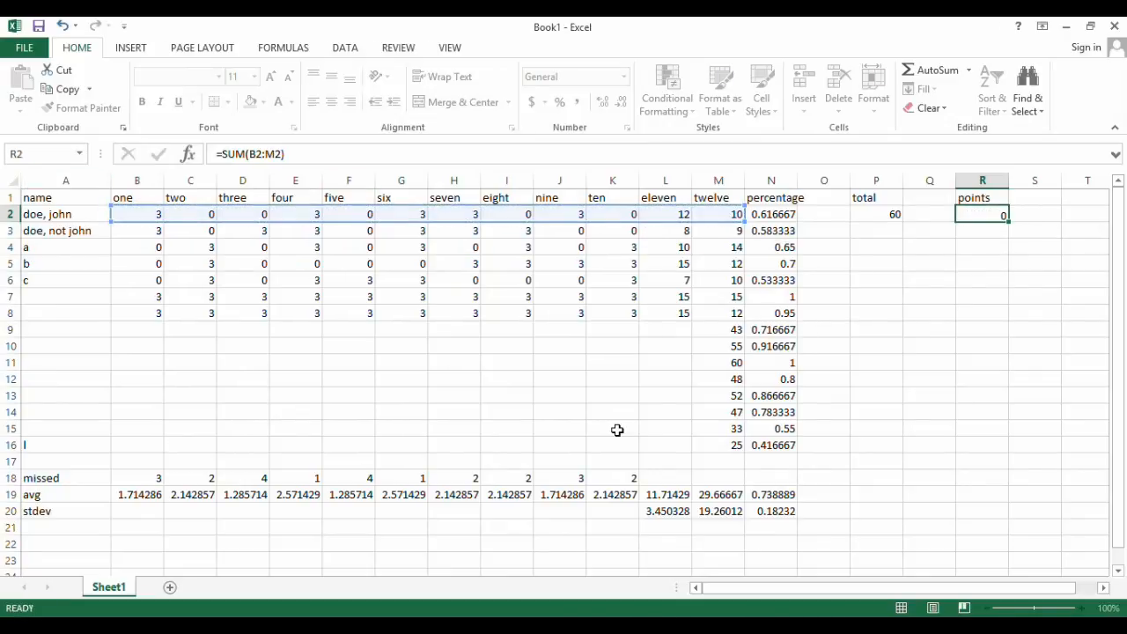
Copy the points formula from R2 down through R16
{"action": "left_click", "coordinate": [990, 215]}
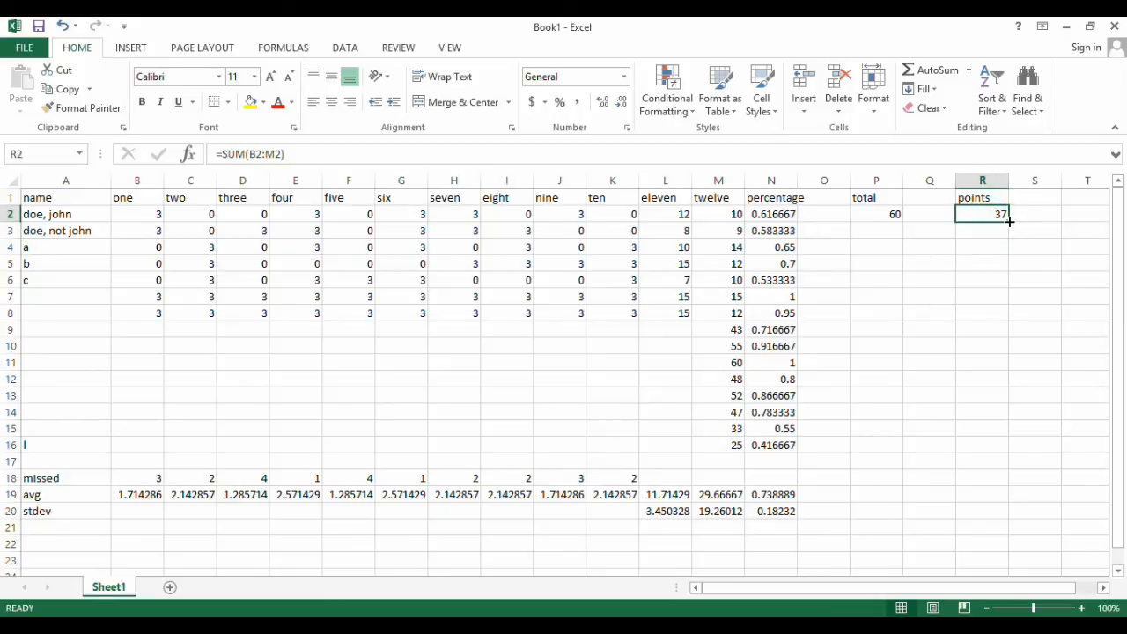
{"action": "left_click_drag", "start_coordinate": [1011, 222], "coordinate": [1005, 458]}
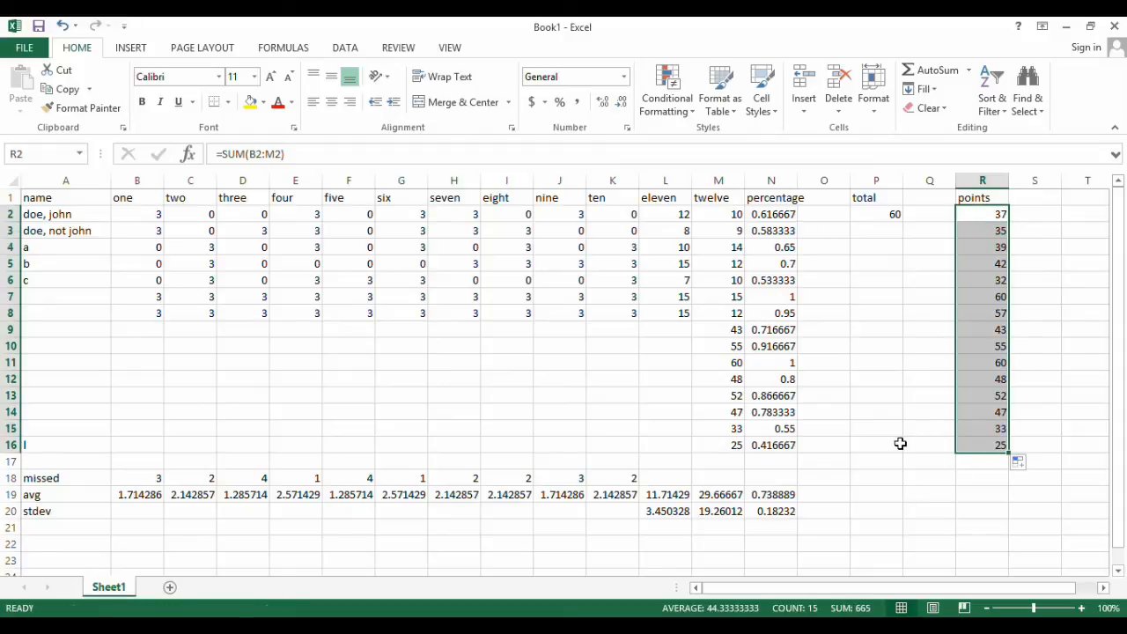
{"action": "left_click", "coordinate": [978, 214]}
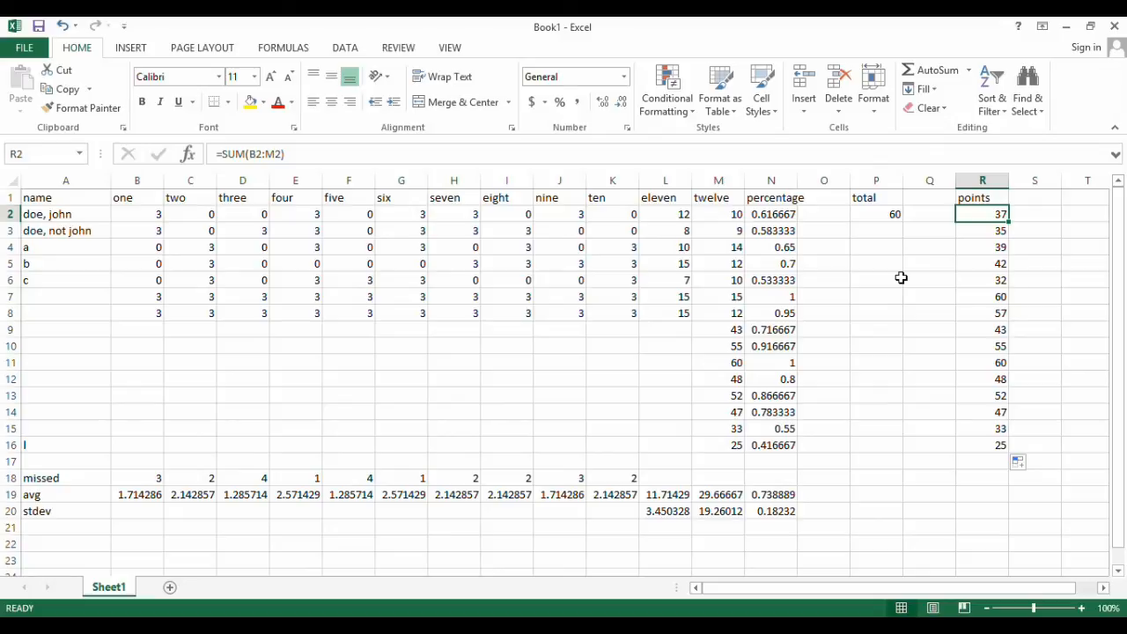
Add the header EB in S1, next to the points column
{"action": "key", "text": "Right"}
{"action": "key", "text": "Right"}
{"action": "key", "text": "Right"}
{"action": "key", "text": "Right"}
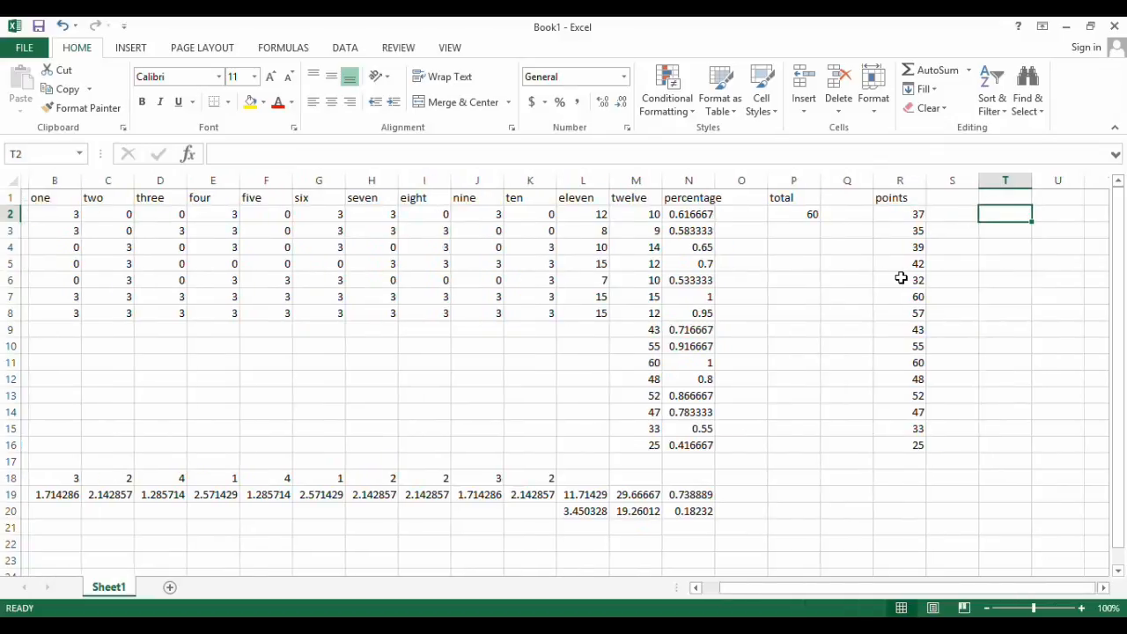
{"action": "key", "text": "Right"}
{"action": "key", "text": "Right"}
{"action": "key", "text": "Left"}
{"action": "key", "text": "Left"}
{"action": "key", "text": "Left"}
{"action": "key", "text": "Left"}
{"action": "key", "text": "Left"}
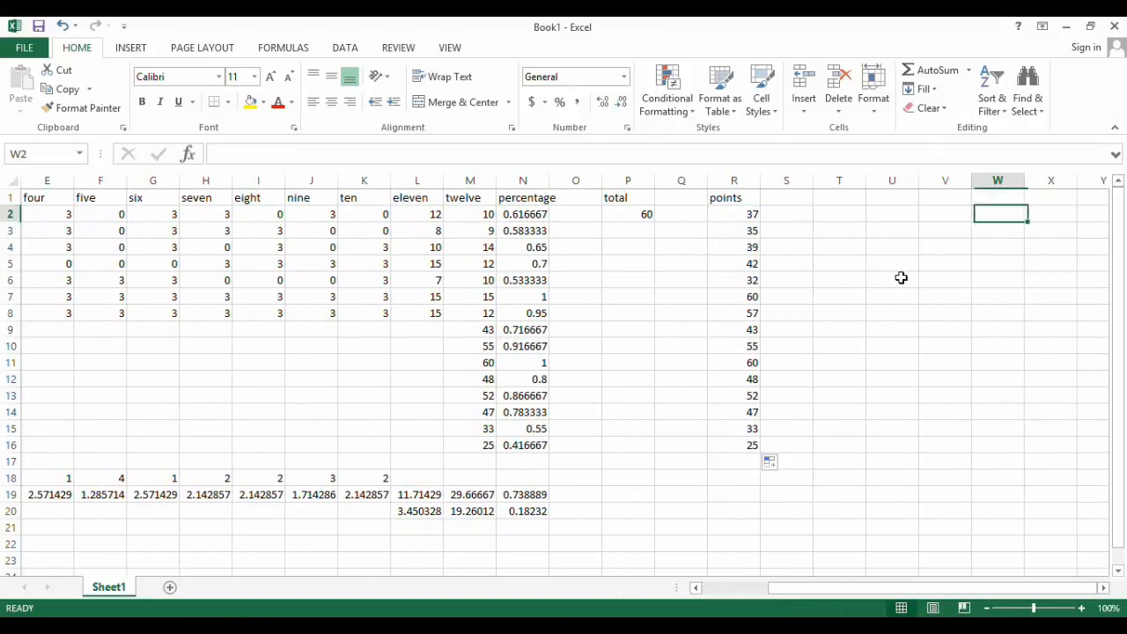
{"action": "key", "text": "Up"}
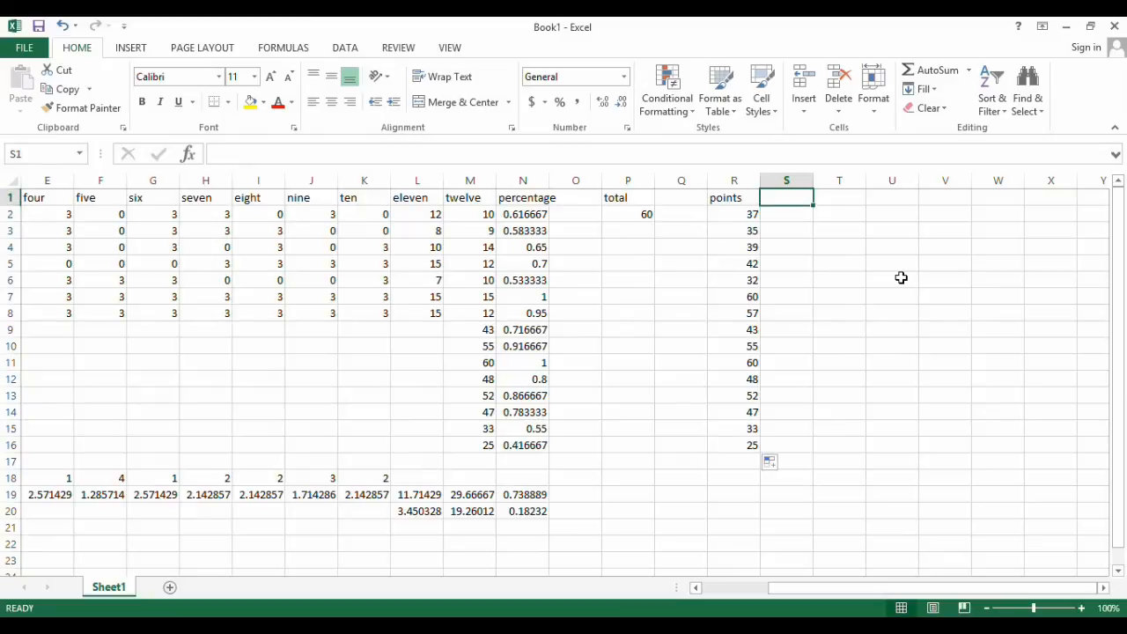
{"action": "type", "text": "EB"}
{"action": "key", "text": "Return"}
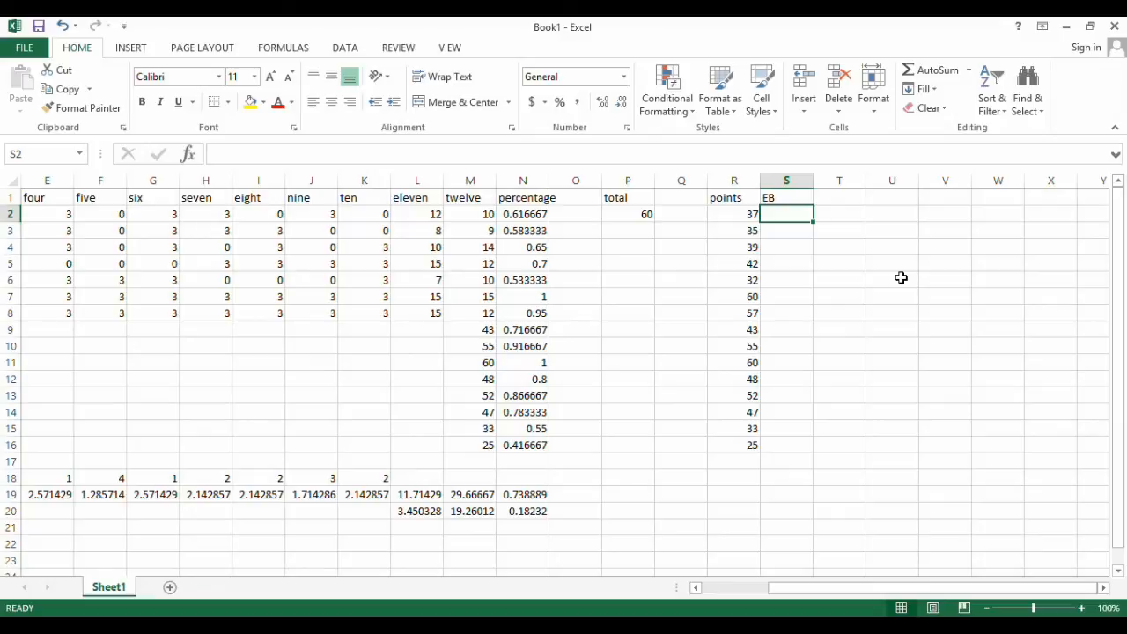
{"action": "left_click_drag", "start_coordinate": [800, 588], "coordinate": [731, 591]}
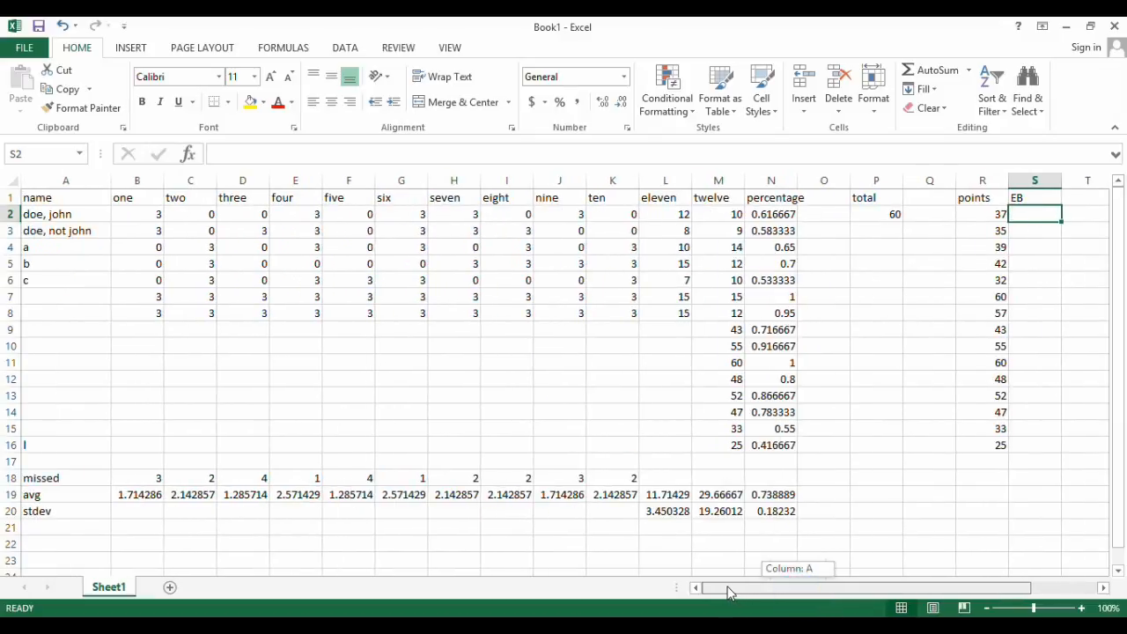
{"action": "left_click", "coordinate": [137, 245]}
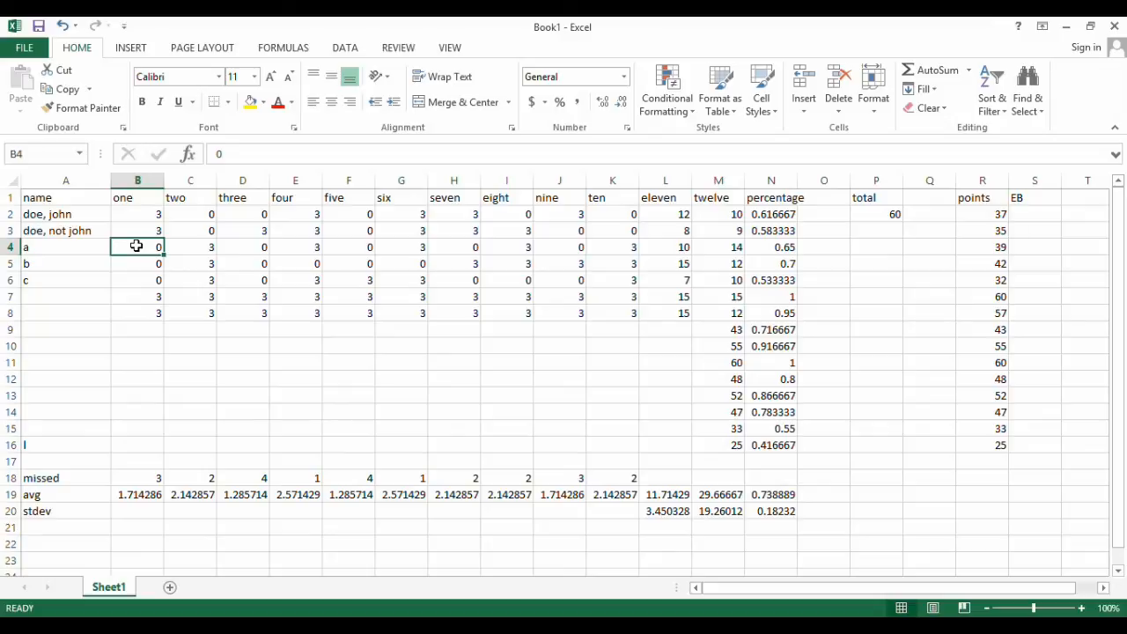
{"action": "key", "text": "Right"}
{"action": "key", "text": "Right"}
{"action": "key", "text": "Right"}
{"action": "key", "text": "Right"}
{"action": "key", "text": "Right"}
{"action": "key", "text": "Right"}
{"action": "key", "text": "Right"}
{"action": "key", "text": "Right"}
{"action": "key", "text": "Right"}
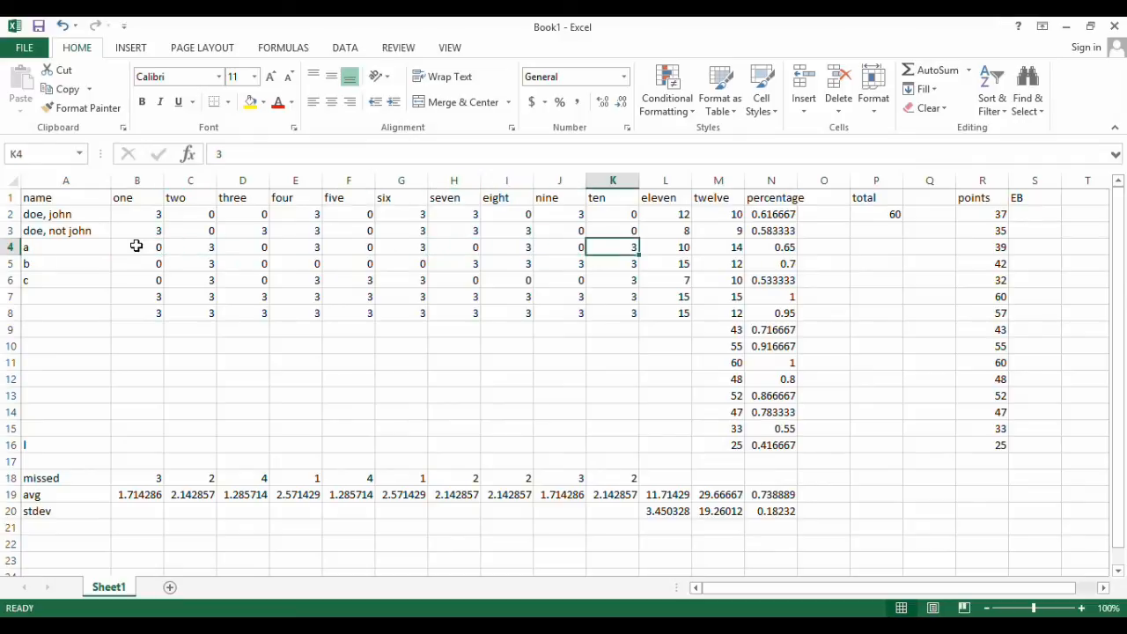
{"action": "key", "text": "Right"}
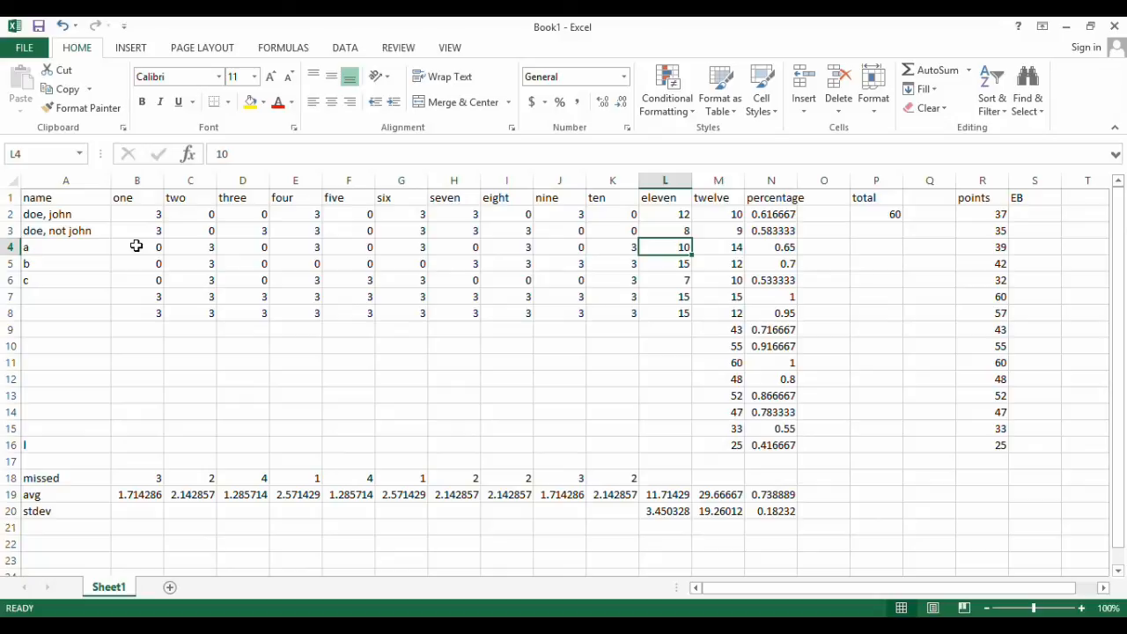
Add the header factor in Q1, beside the total column, and enter 2 in Q2
{"action": "key", "text": "Right"}
{"action": "key", "text": "Right"}
{"action": "key", "text": "Right"}
{"action": "key", "text": "Right"}
{"action": "key", "text": "Right"}
{"action": "key", "text": "Right"}
{"action": "key", "text": "Right"}
{"action": "key", "text": "Right"}
{"action": "key", "text": "Right"}
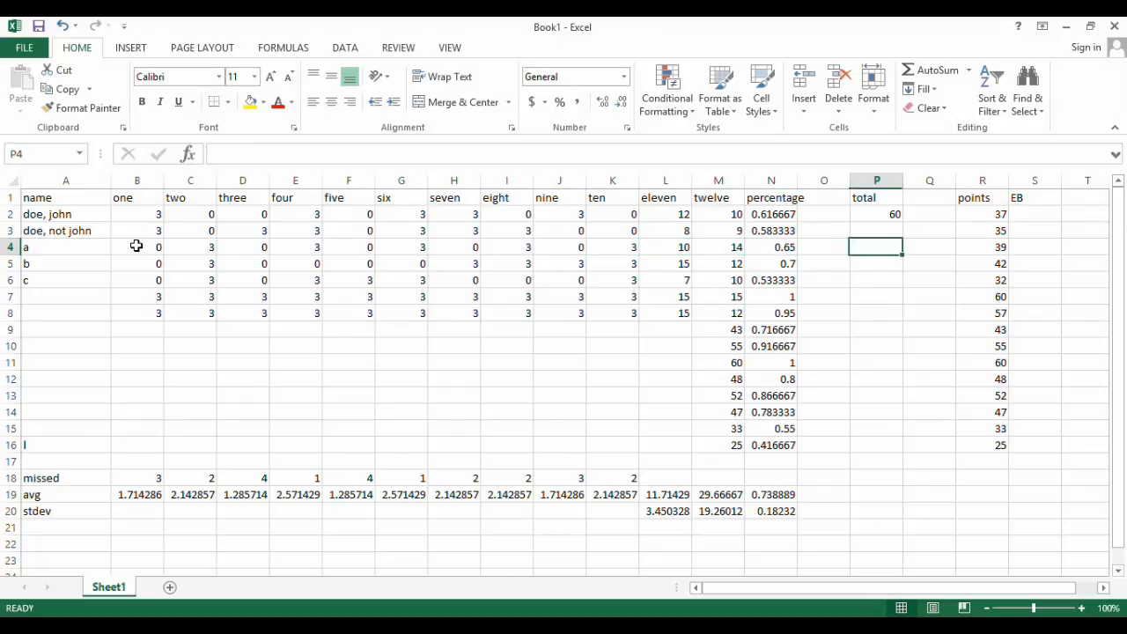
{"action": "key", "text": "Right"}
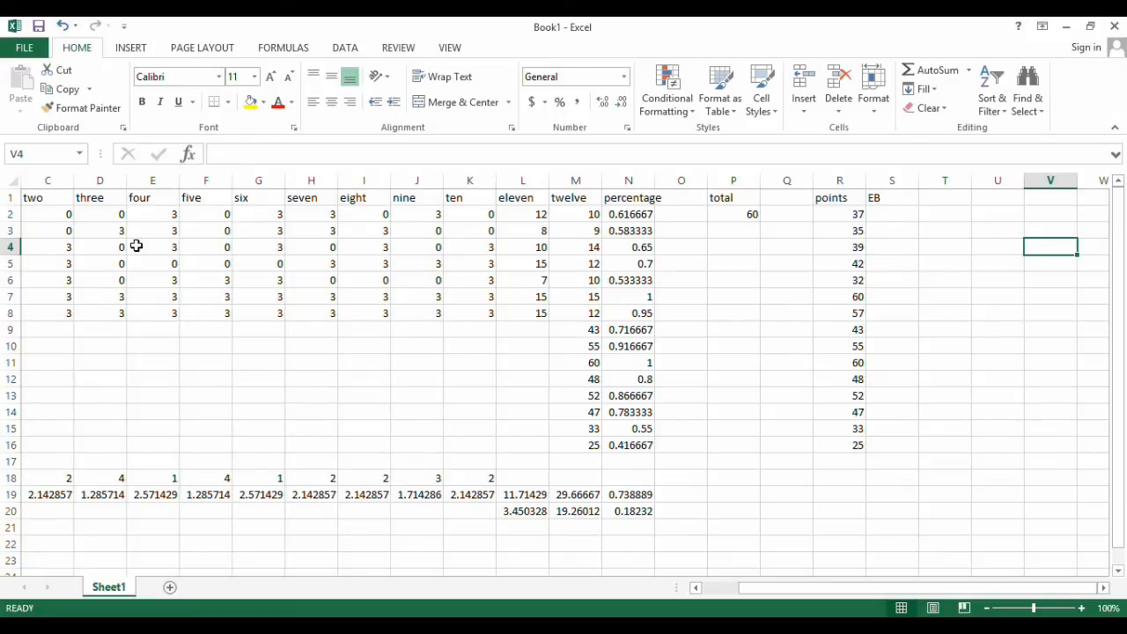
{"action": "left_click", "coordinate": [787, 200]}
{"action": "type", "text": "factor"}
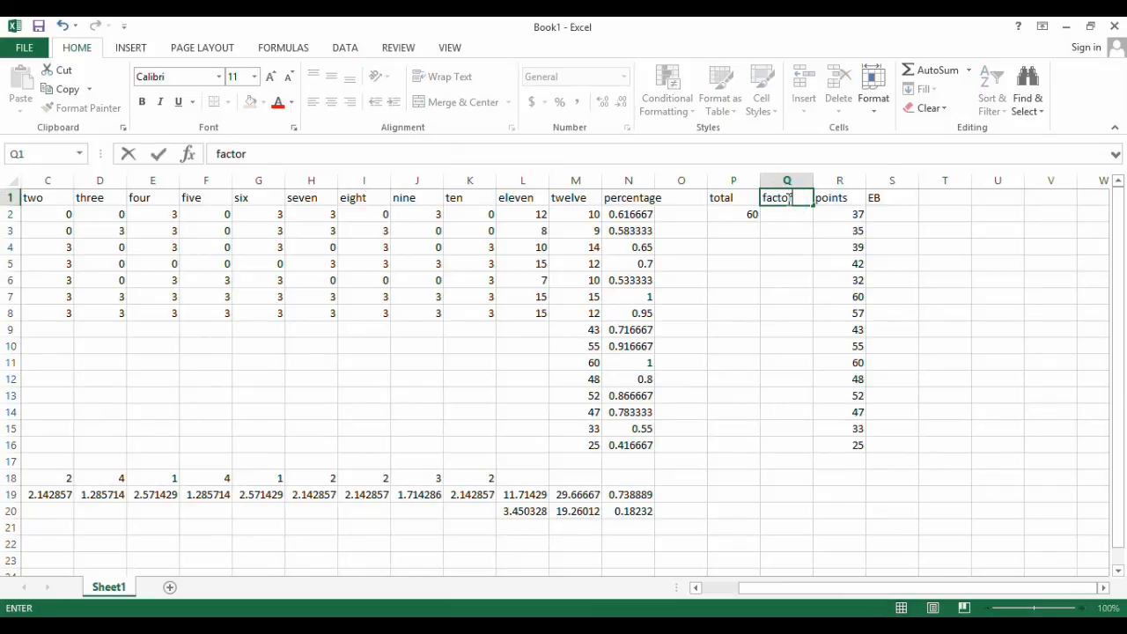
{"action": "key", "text": "Return"}
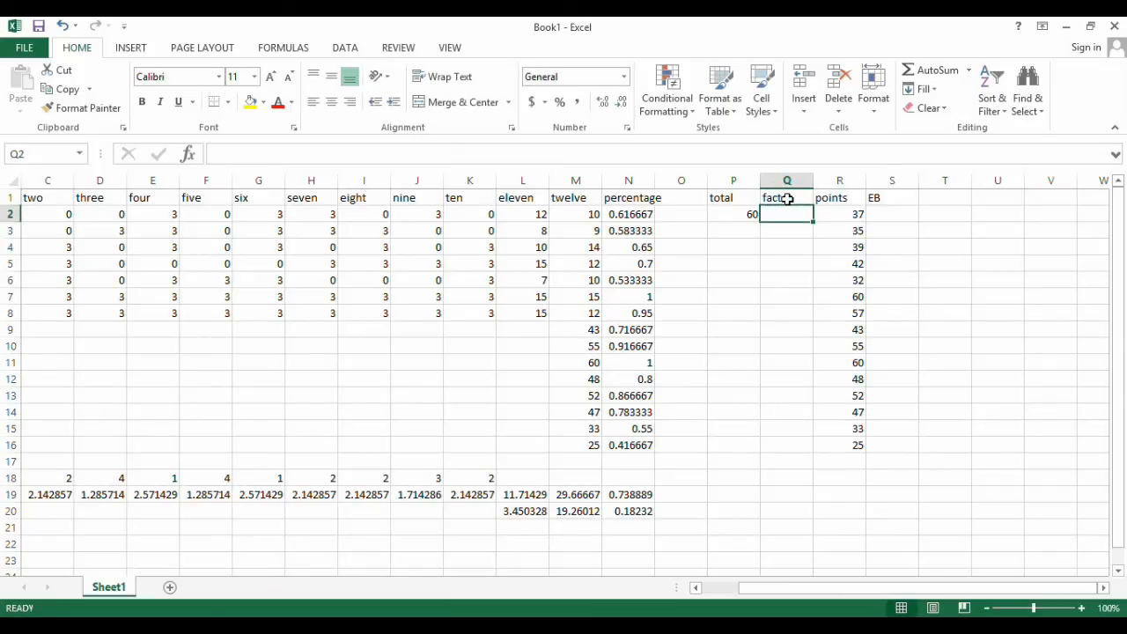
{"action": "type", "text": "2"}
{"action": "key", "text": "Return"}
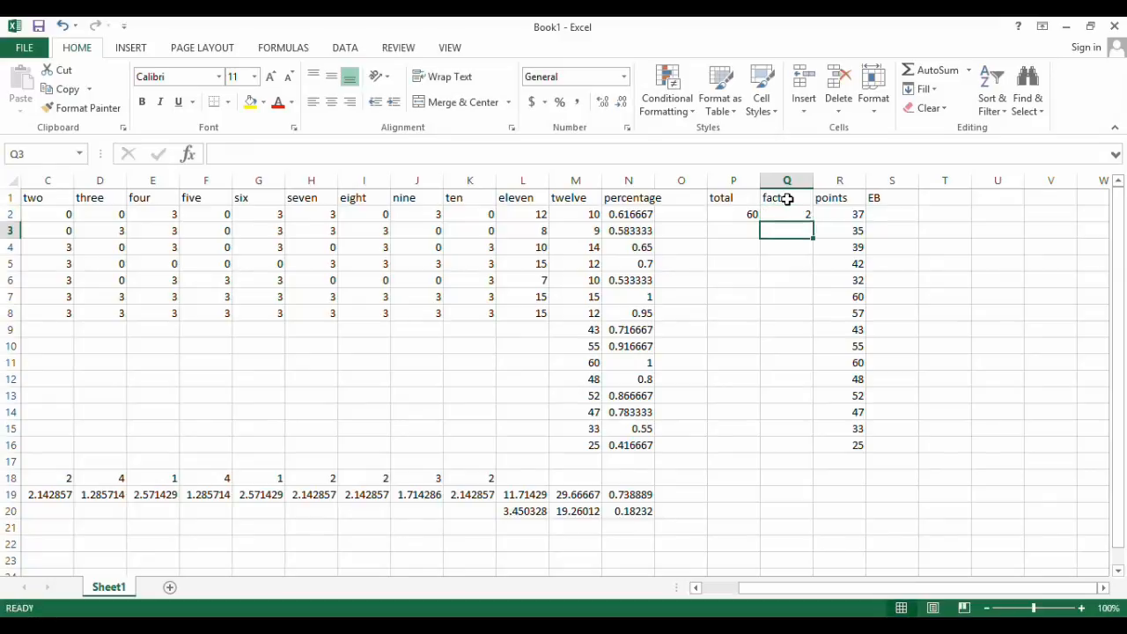
Calculate the first row's EB in S2 with the formula =(P2-R2)/Q2
{"action": "left_click", "coordinate": [904, 214]}
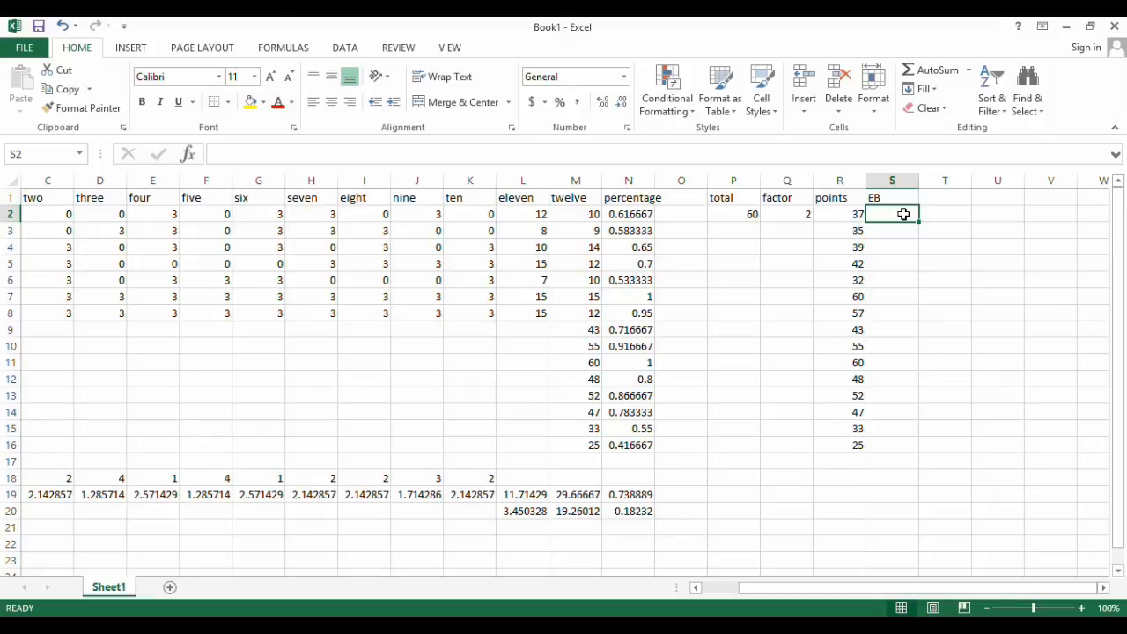
{"action": "type", "text": "="}
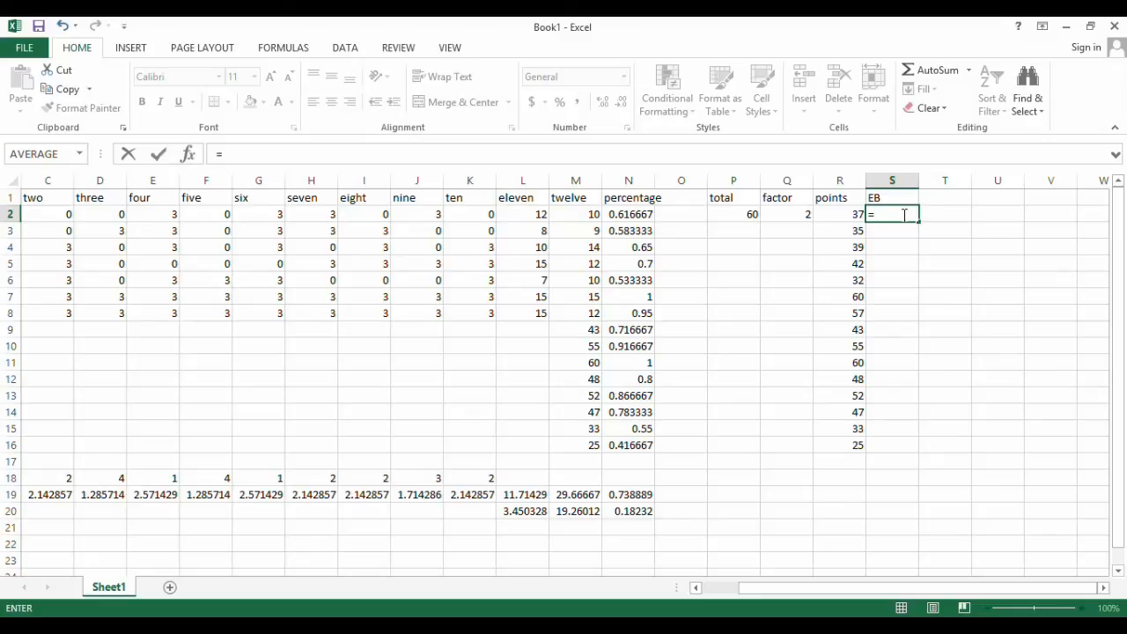
{"action": "type", "text": "("}
{"action": "left_click", "coordinate": [731, 211]}
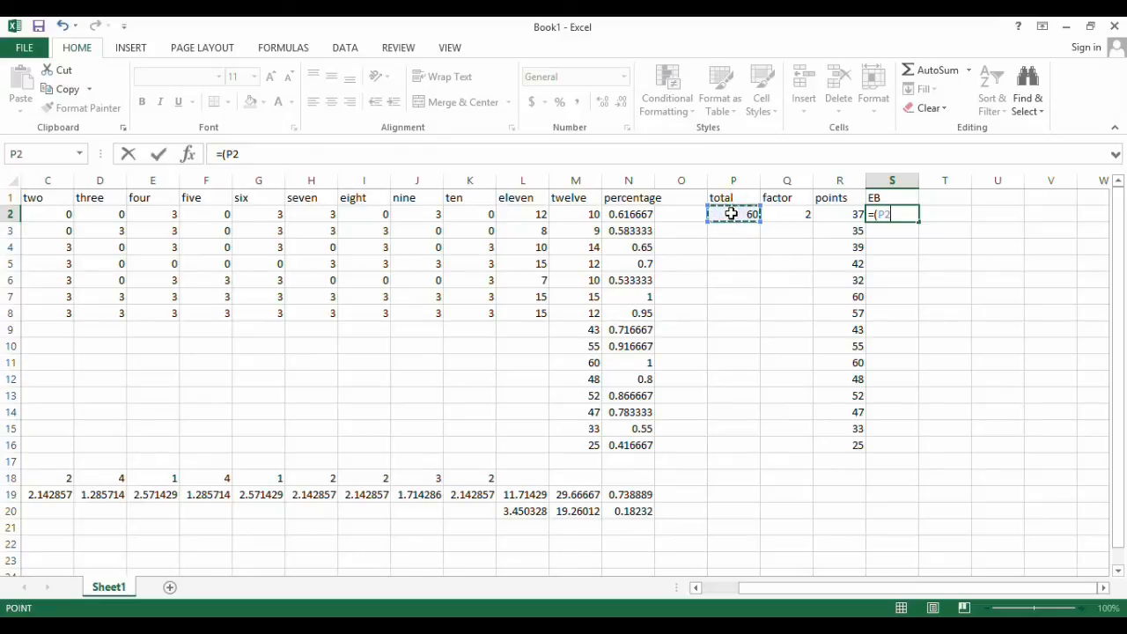
{"action": "type", "text": "-"}
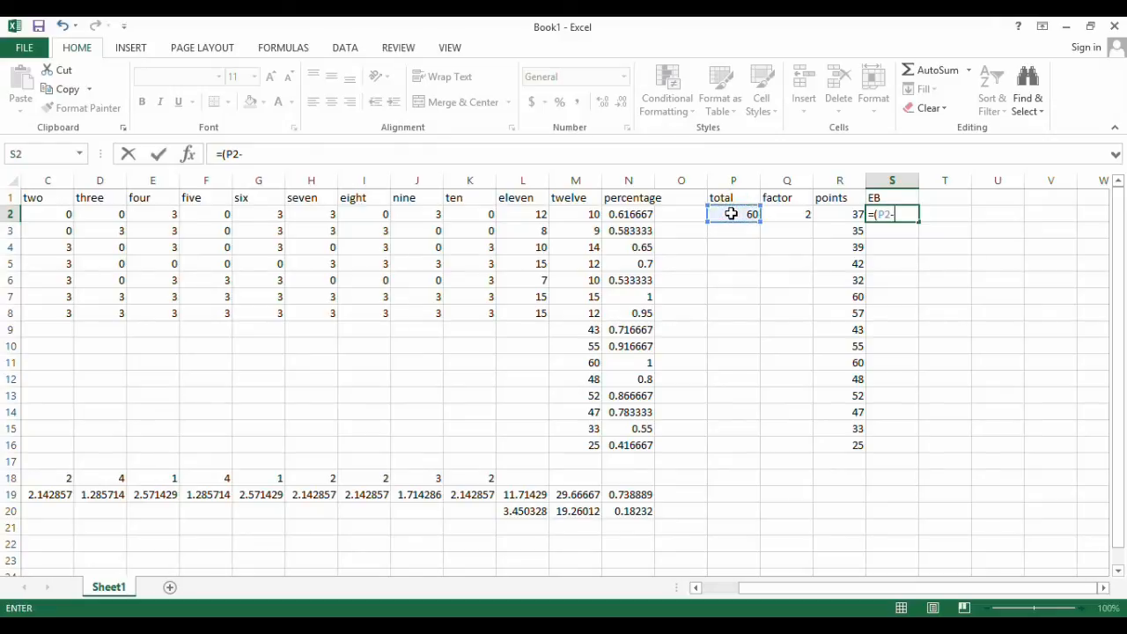
{"action": "left_click", "coordinate": [835, 214]}
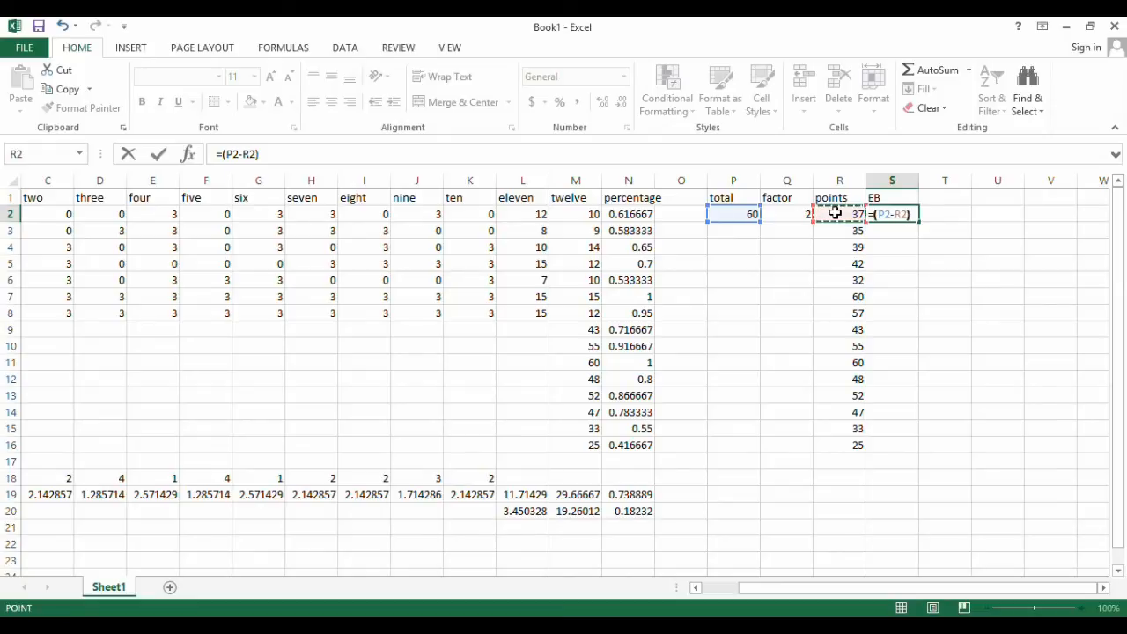
{"action": "type", "text": ")/"}
{"action": "left_click", "coordinate": [788, 213]}
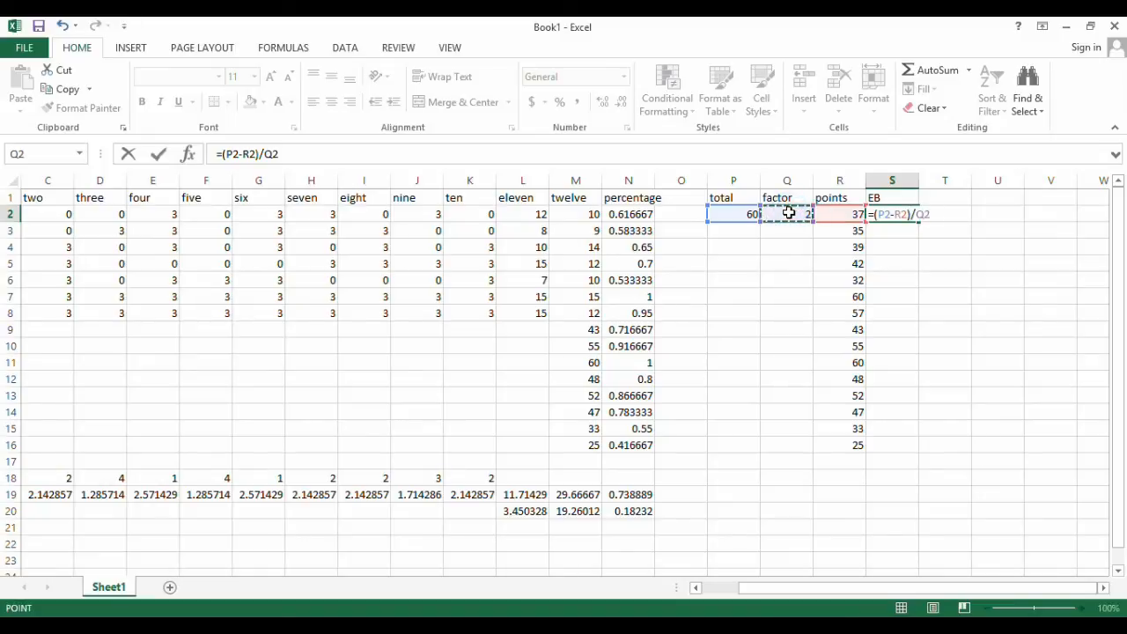
{"action": "key", "text": "ctrl+Return"}
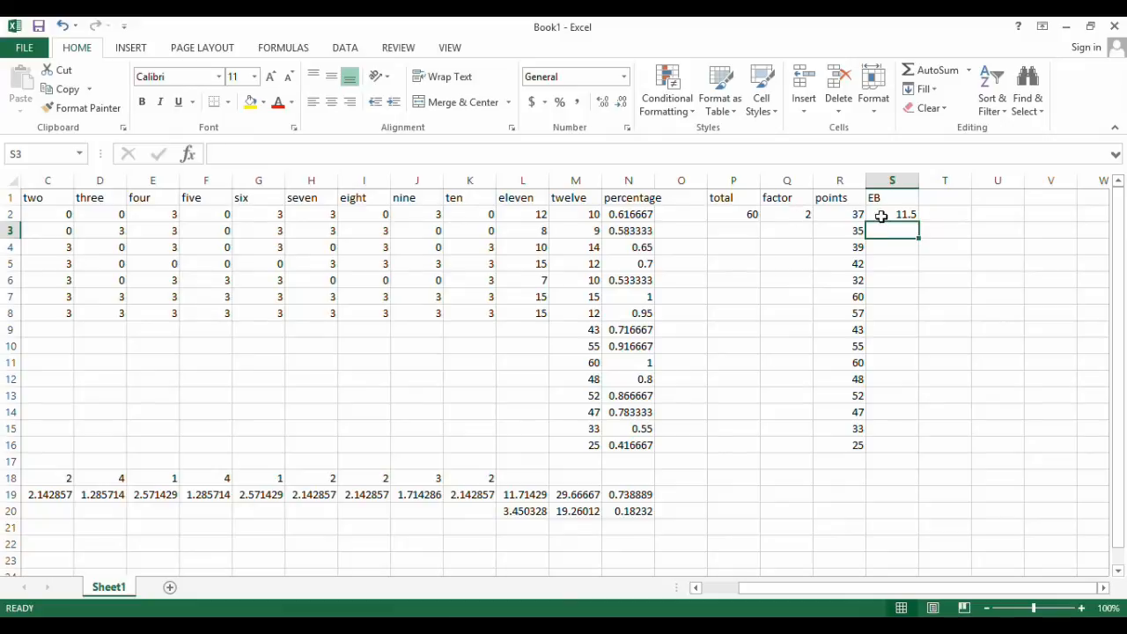
Make the total reference in the S2 EB formula absolute as $P$2
{"action": "left_click", "coordinate": [884, 215]}
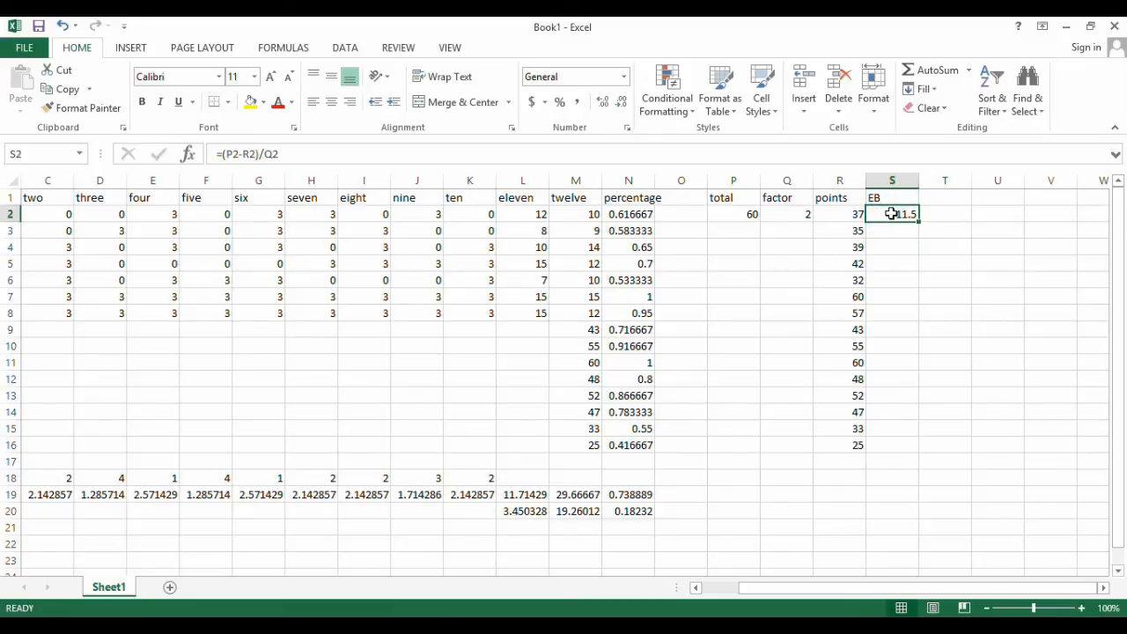
{"action": "left_click", "coordinate": [357, 154]}
{"action": "key", "text": "Left"}
{"action": "key", "text": "Left"}
{"action": "key", "text": "Left"}
{"action": "key", "text": "Left"}
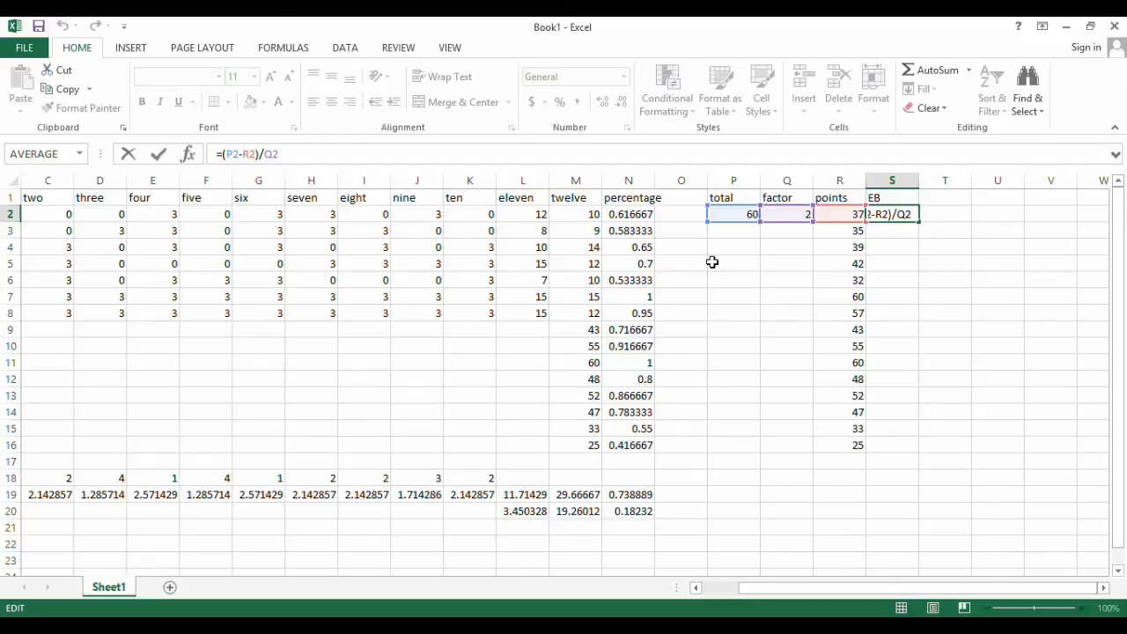
{"action": "key", "text": "Left"}
{"action": "key", "text": "Left"}
{"action": "key", "text": "Left"}
{"action": "key", "text": "Left"}
{"action": "type", "text": "$"}
{"action": "key", "text": "Right"}
{"action": "type", "text": "$"}
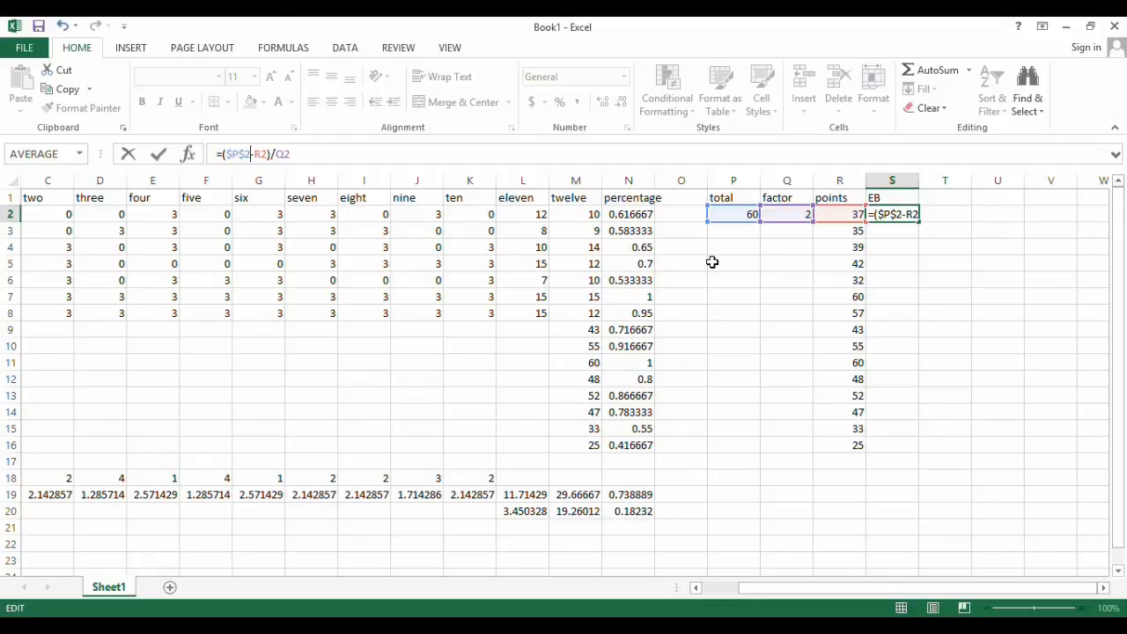
Make the factor reference absolute as $Q$2, completing the S2 formula as =($P$2-R2)/$Q$2
{"action": "key", "text": "Right"}
{"action": "key", "text": "Right"}
{"action": "key", "text": "Right"}
{"action": "key", "text": "Right"}
{"action": "key", "text": "Right"}
{"action": "type", "text": "$"}
{"action": "key", "text": "Right"}
{"action": "type", "text": "$"}
{"action": "key", "text": "Return"}
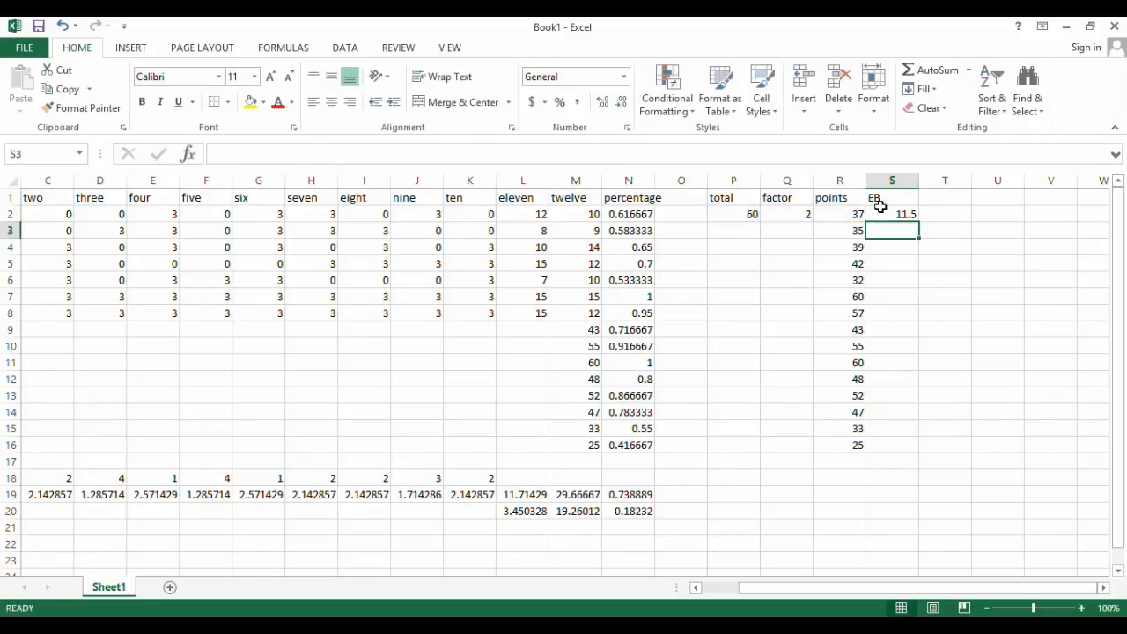
Copy the EB formula from S2 down through S16
{"action": "left_click", "coordinate": [891, 215]}
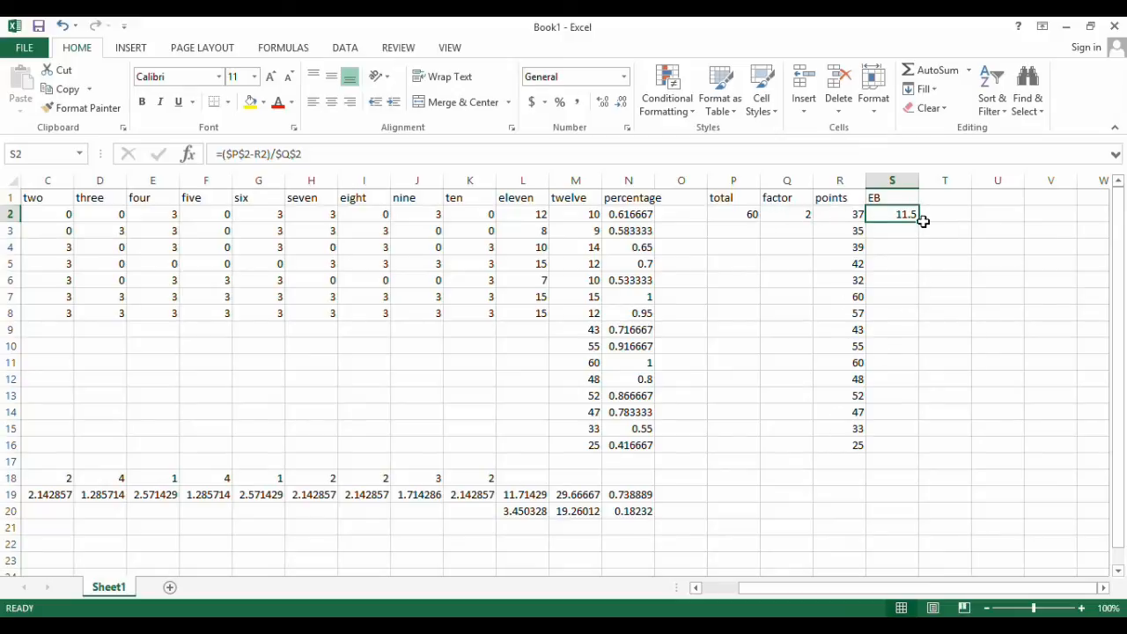
{"action": "left_click_drag", "start_coordinate": [921, 223], "coordinate": [914, 451]}
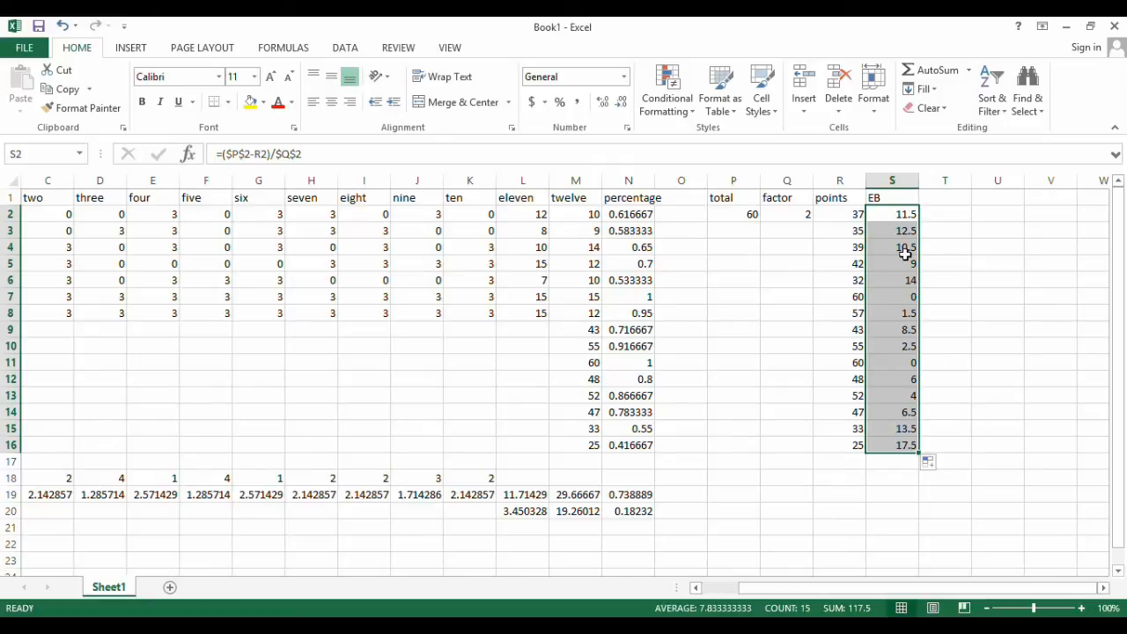
{"action": "left_click", "coordinate": [889, 212]}
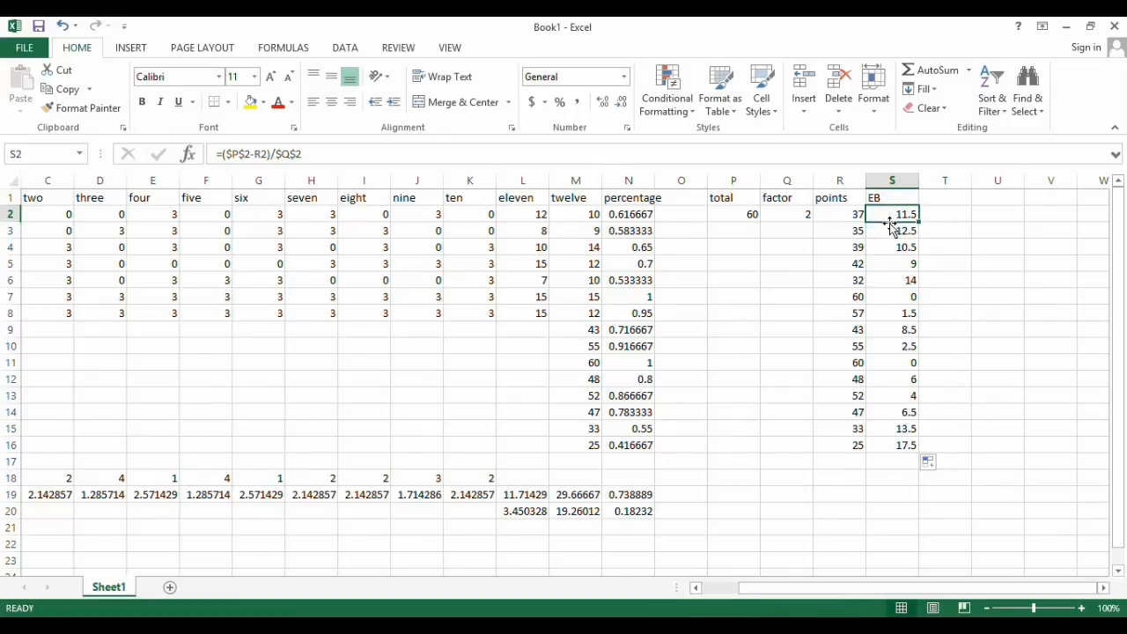
{"action": "left_click", "coordinate": [843, 214]}
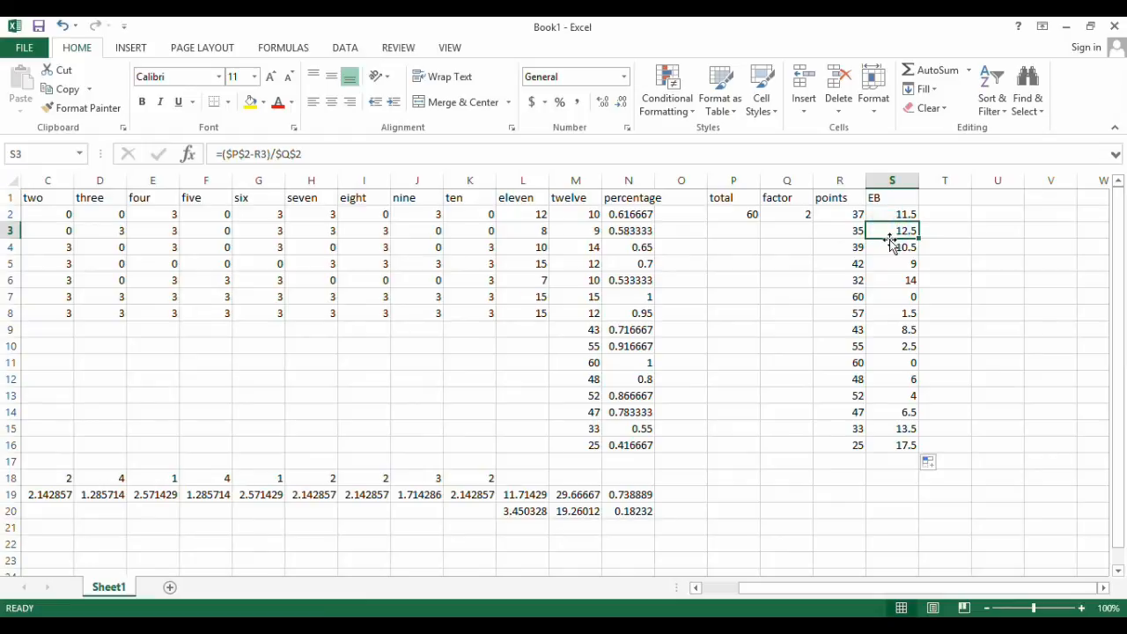
{"action": "left_click", "coordinate": [792, 215]}
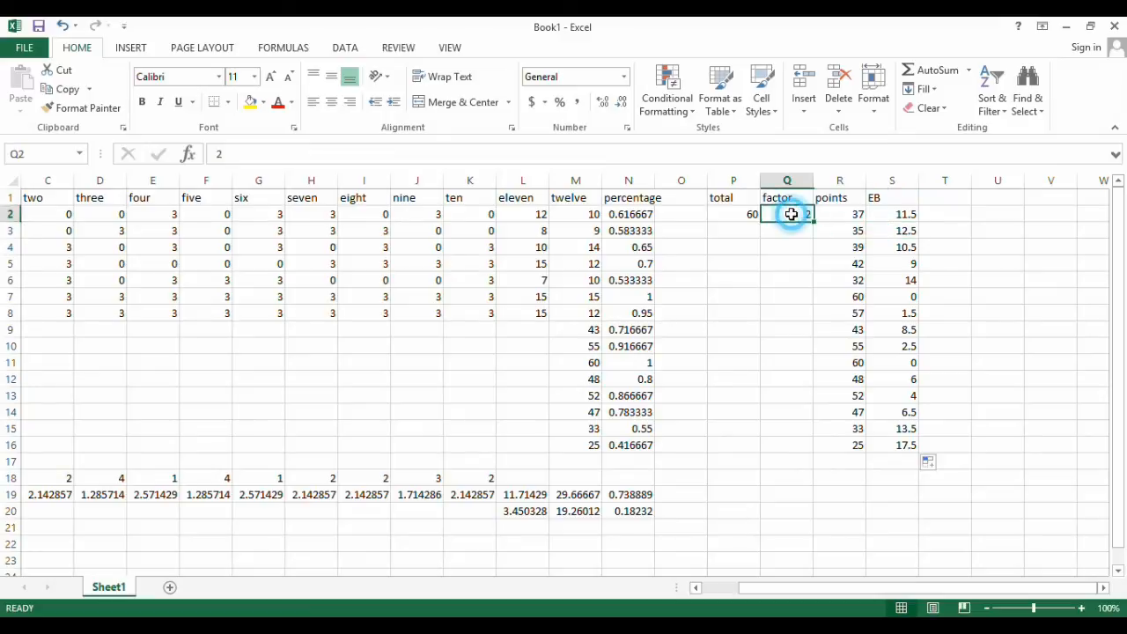
Add the header new point in T1 and add points and EB in T2 with =R2+S2
{"action": "left_click", "coordinate": [957, 198]}
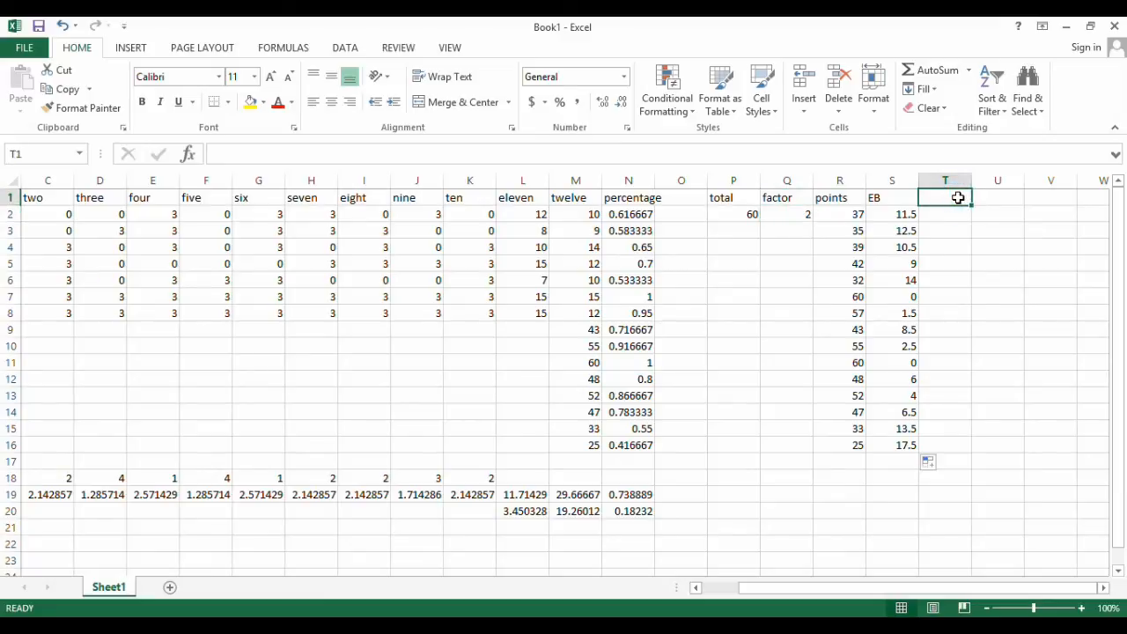
{"action": "type", "text": "new point"}
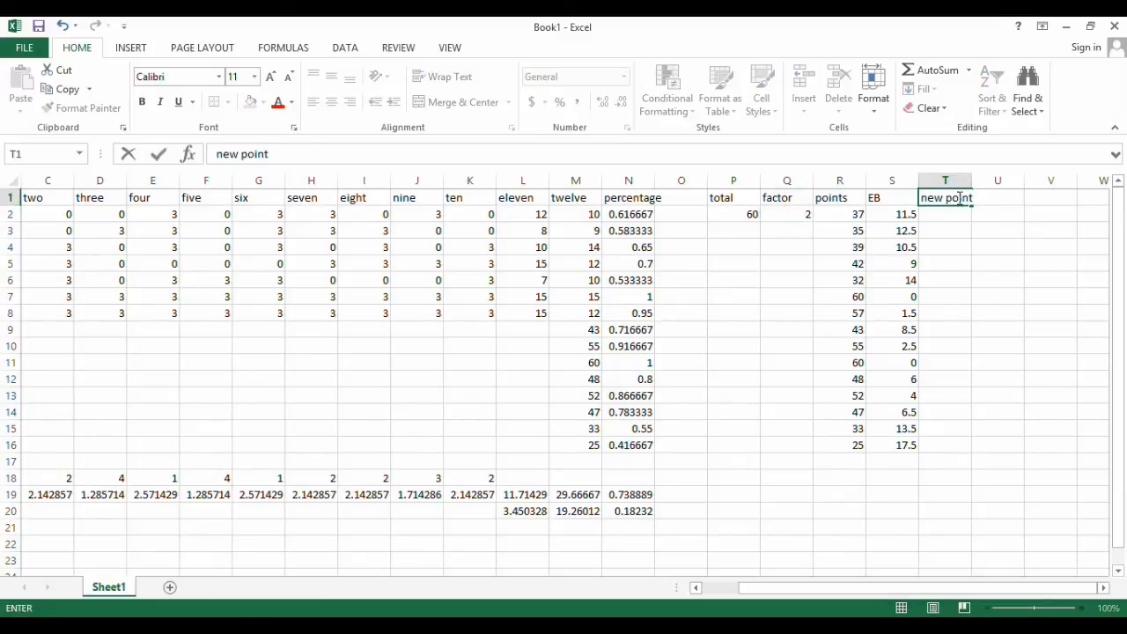
{"action": "key", "text": "Return"}
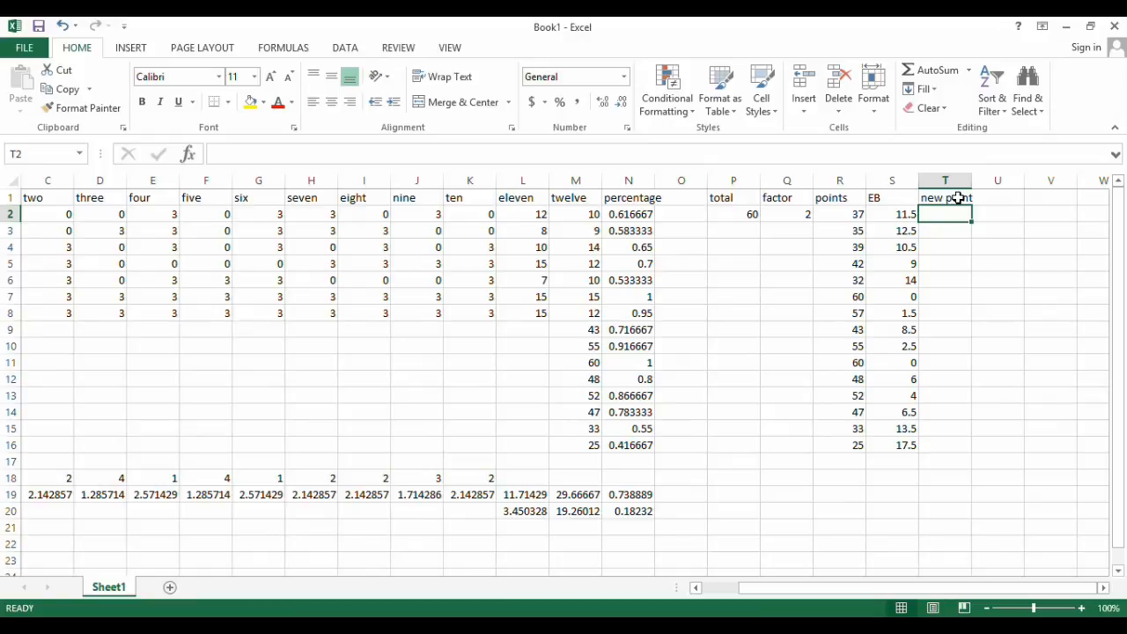
{"action": "type", "text": "="}
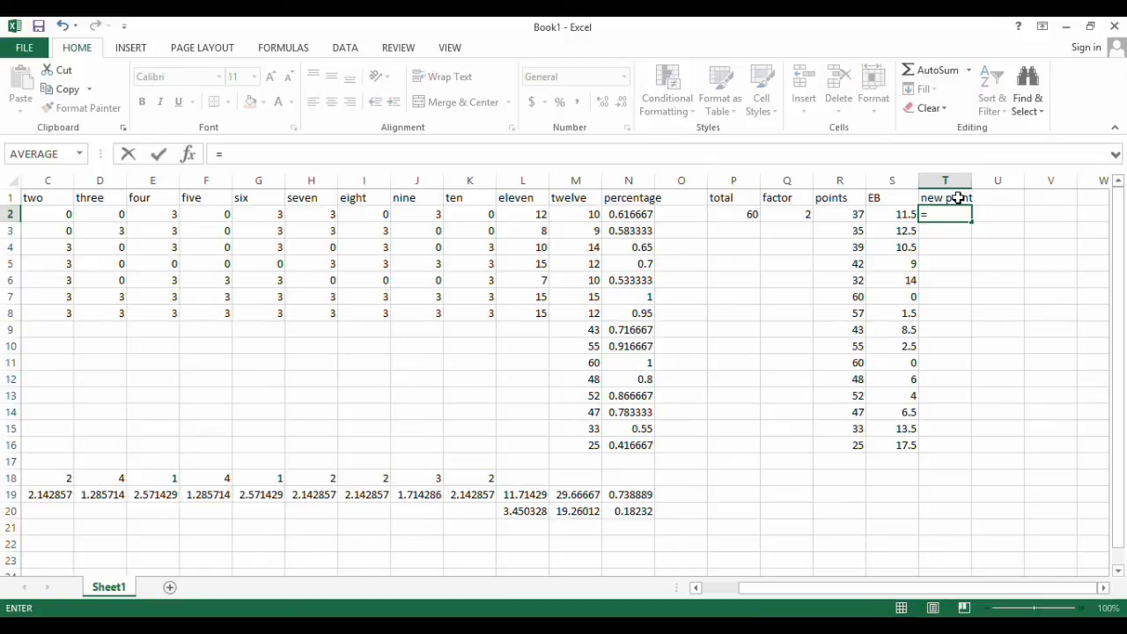
{"action": "left_click", "coordinate": [851, 214]}
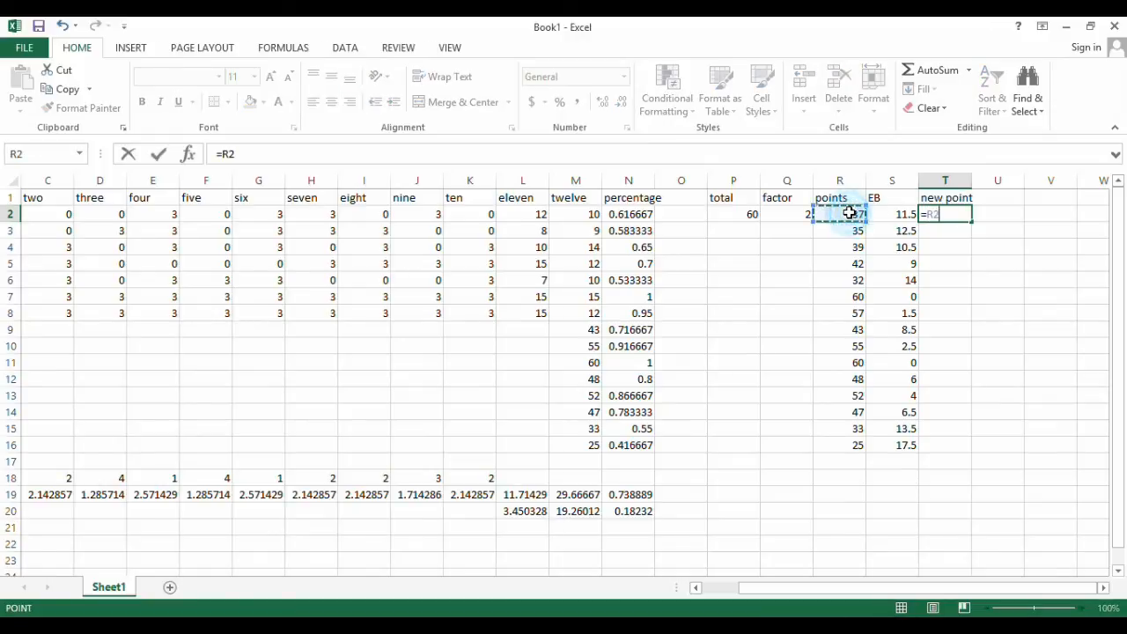
{"action": "type", "text": "+"}
{"action": "left_click", "coordinate": [888, 214]}
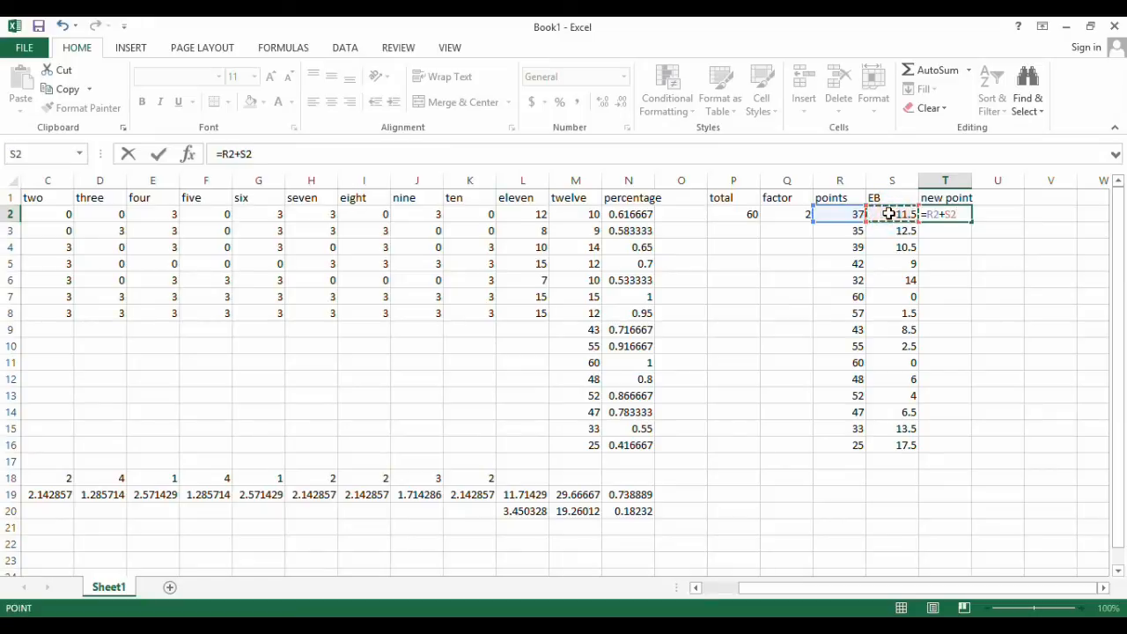
{"action": "key", "text": "Return"}
Copy the new point formula from T2 down through T16
{"action": "left_click", "coordinate": [934, 217]}
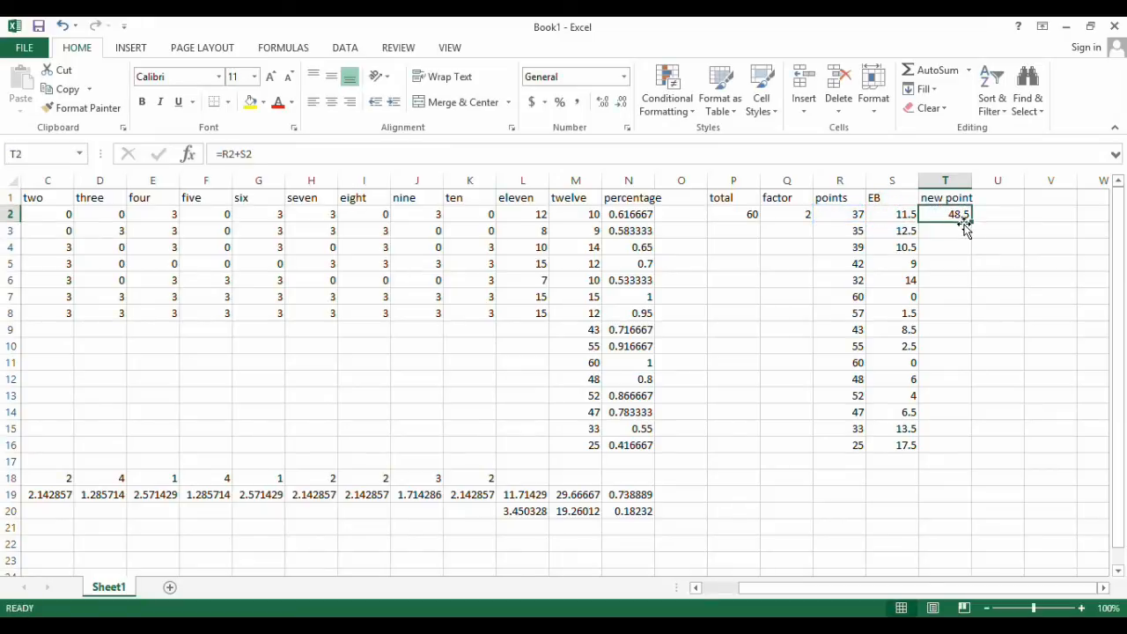
{"action": "left_click_drag", "start_coordinate": [972, 223], "coordinate": [952, 457]}
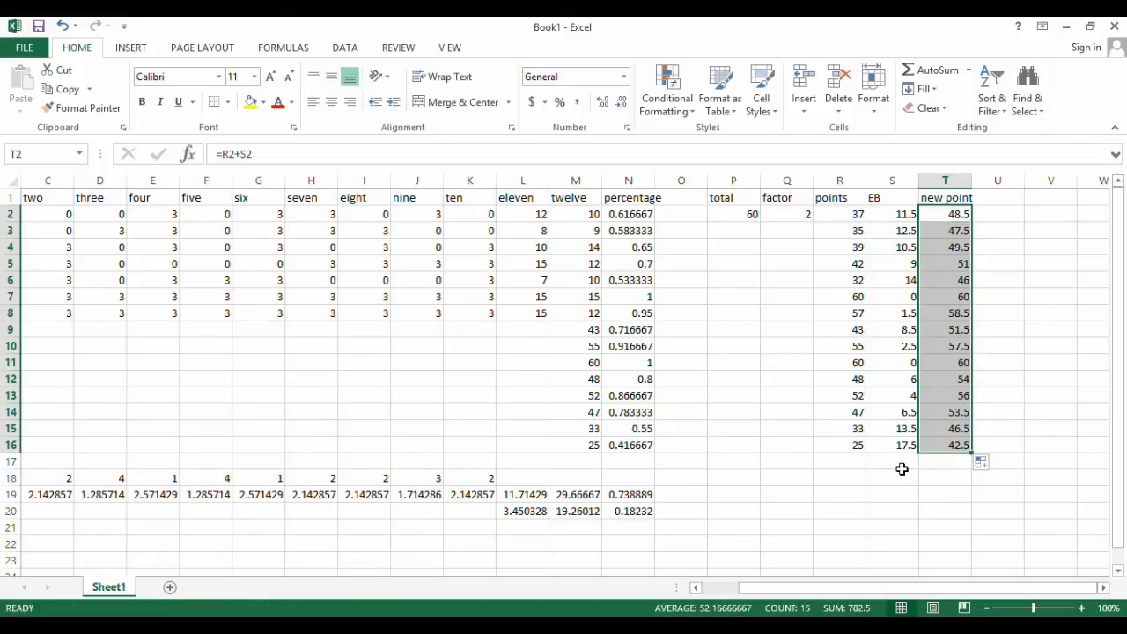
{"action": "left_click", "coordinate": [941, 215]}
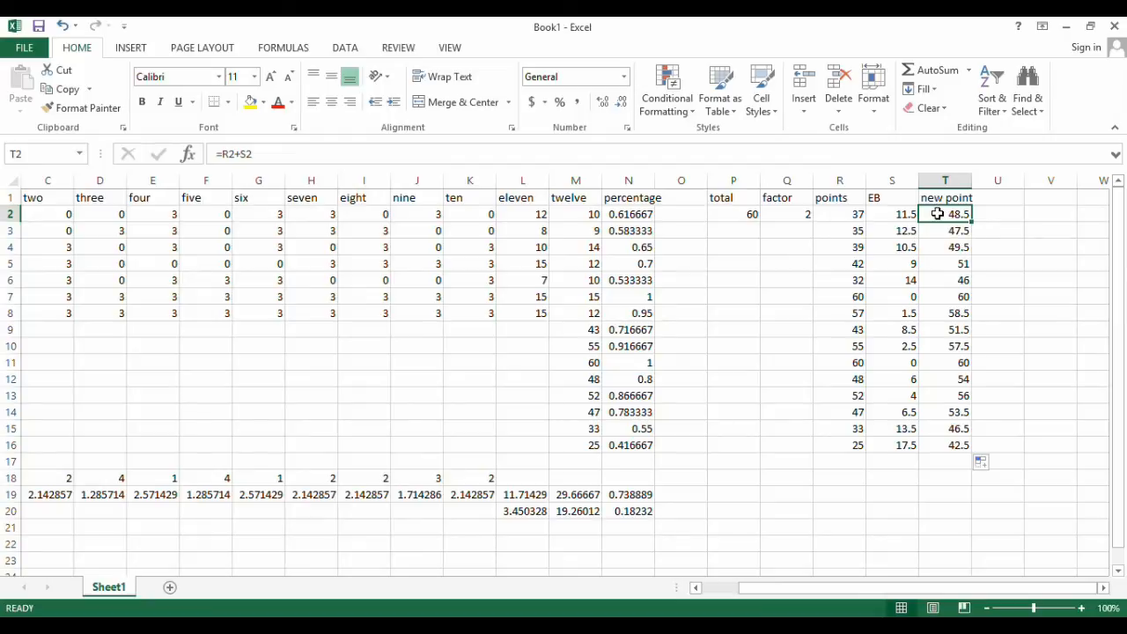
Add the header new % in U1 and divide the new point by the total in U2 with =T2/P2
{"action": "left_click", "coordinate": [1005, 199]}
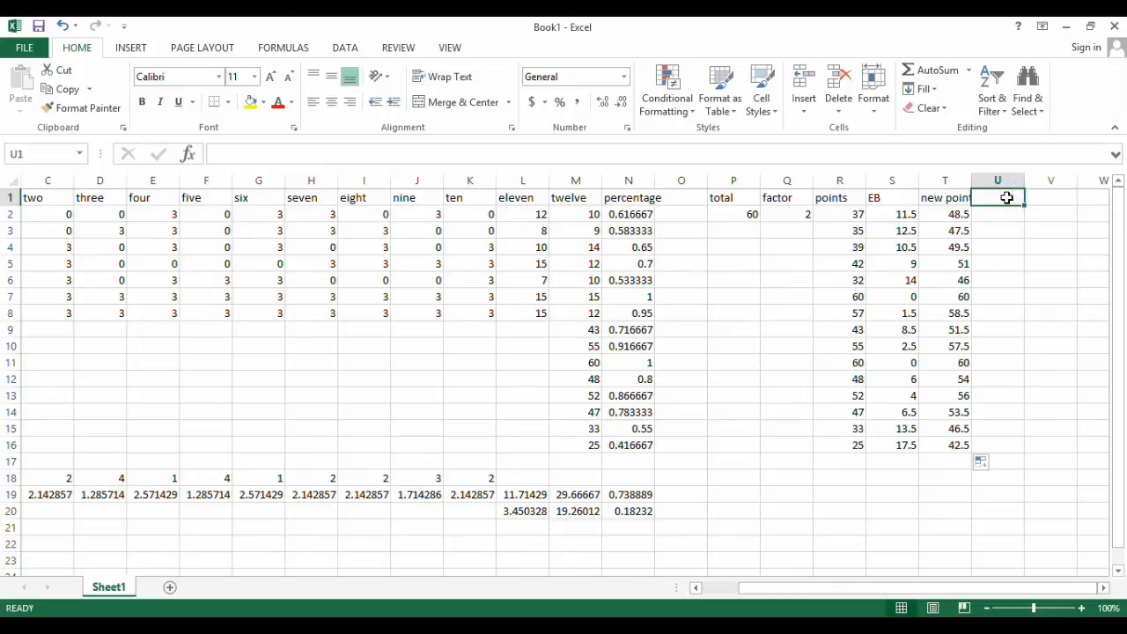
{"action": "type", "text": "new %"}
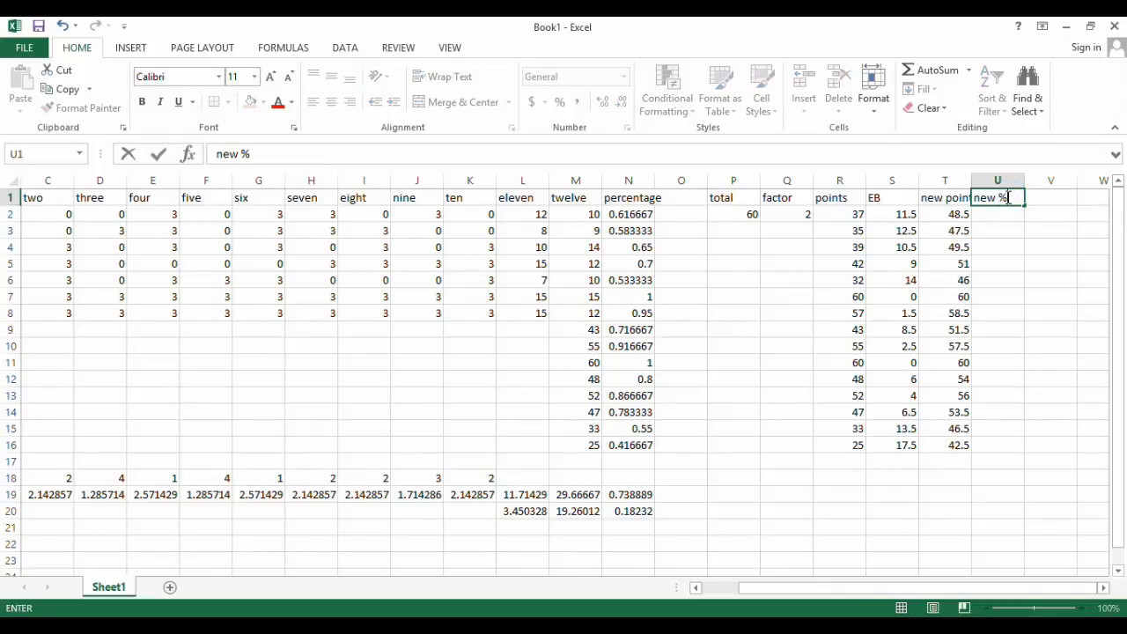
{"action": "key", "text": "Return"}
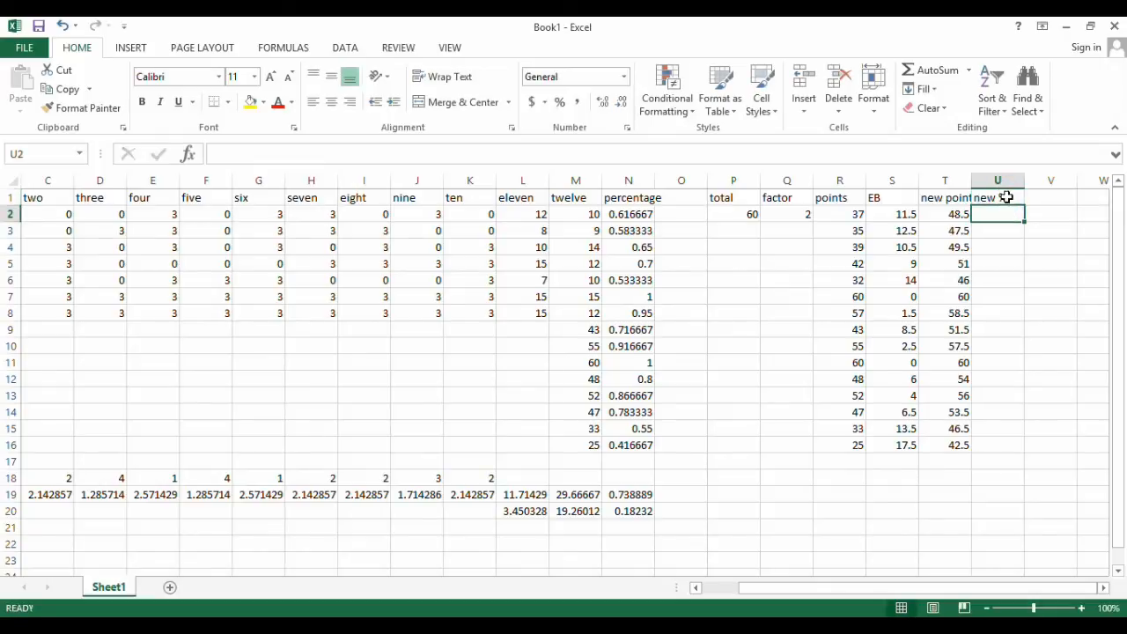
{"action": "type", "text": "="}
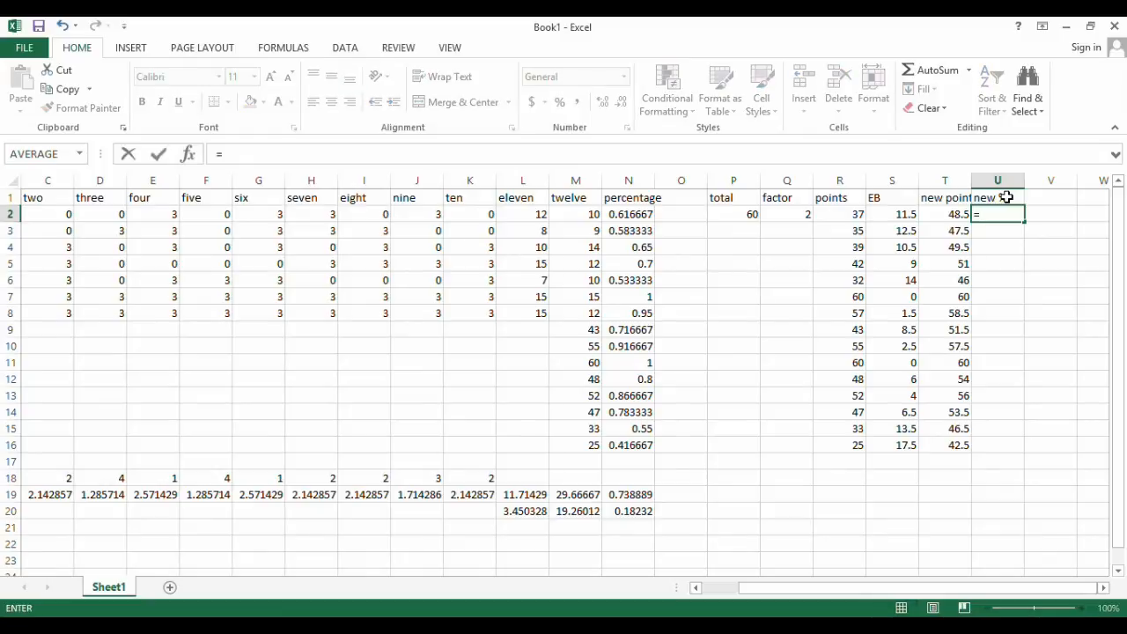
{"action": "left_click", "coordinate": [949, 214]}
{"action": "type", "text": "/"}
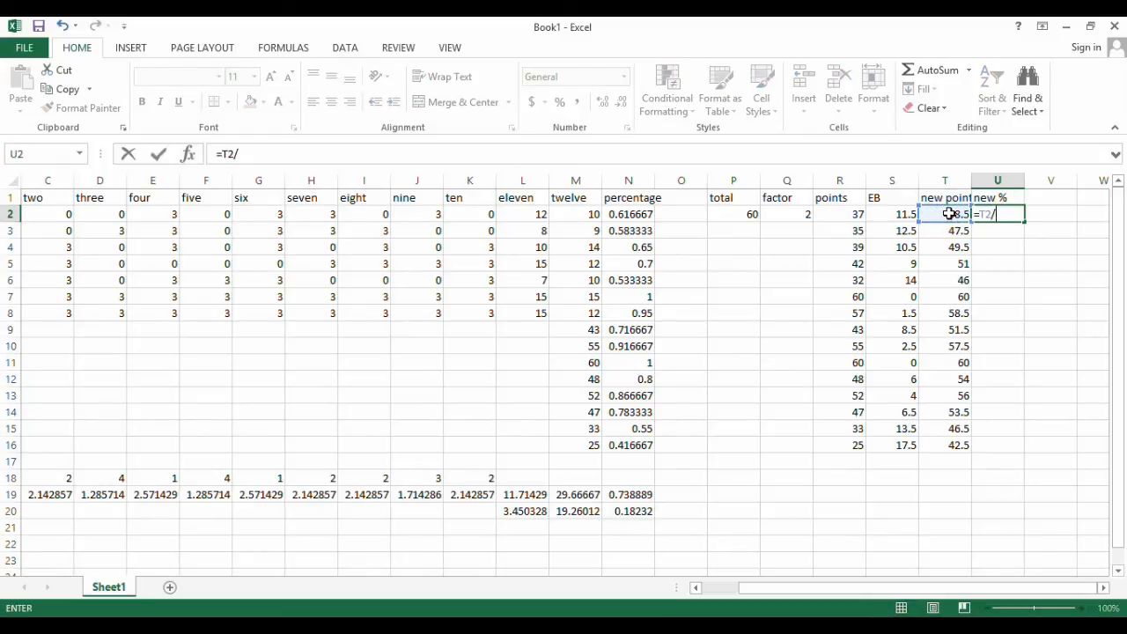
{"action": "left_click", "coordinate": [745, 213]}
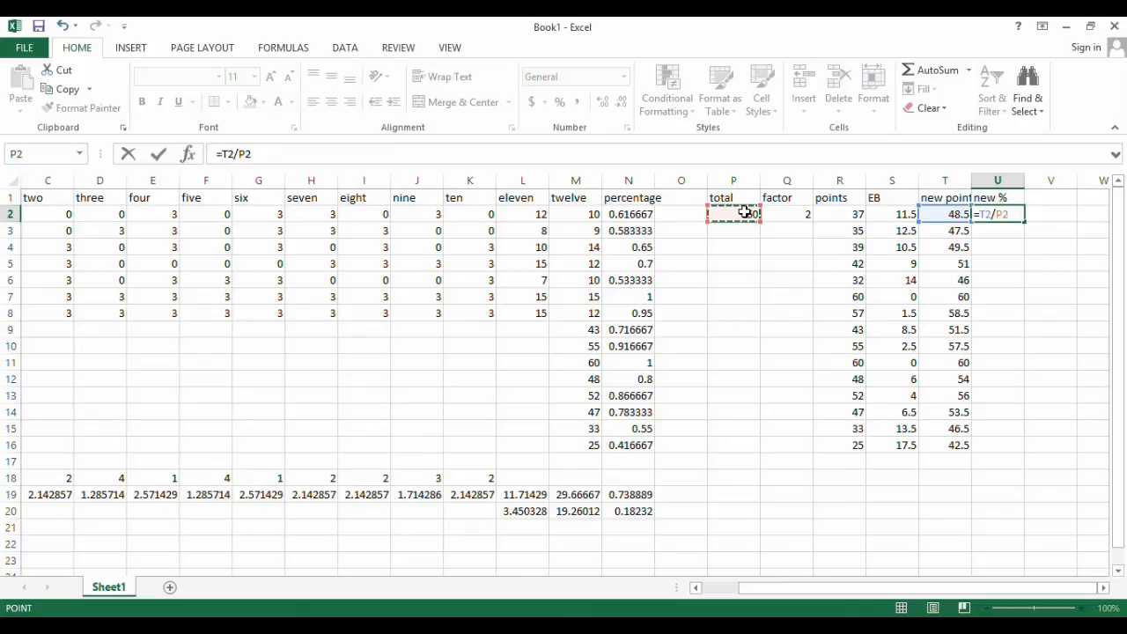
{"action": "key", "text": "Return"}
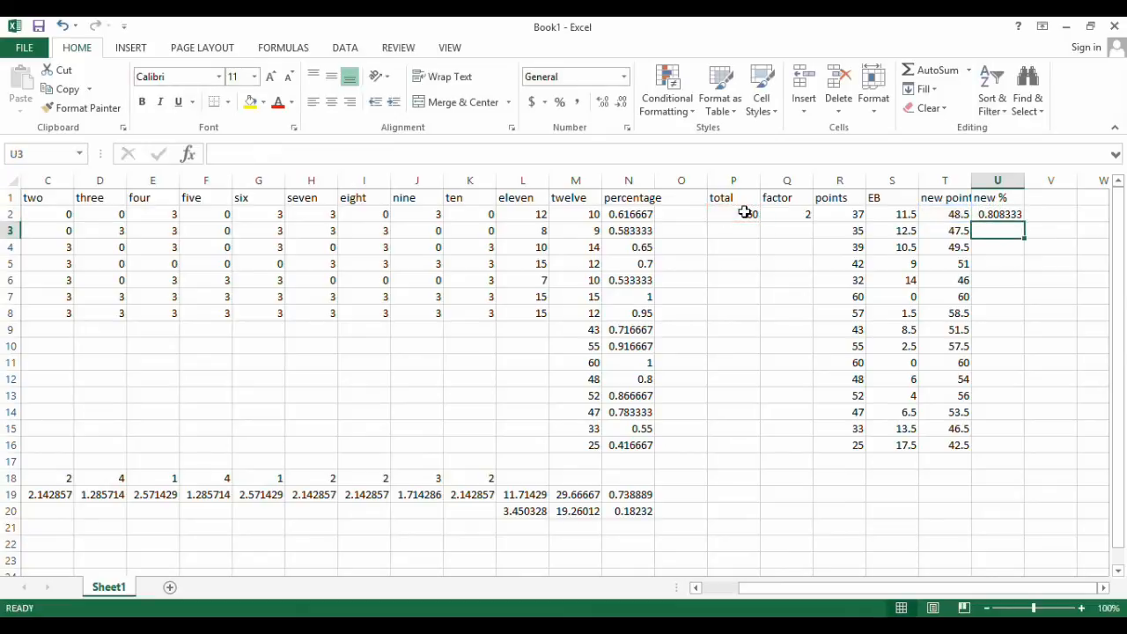
Make the total reference absolute in the U2 formula so it reads =T2/$P$2
{"action": "key", "text": "Up"}
{"action": "key", "text": "Down"}
{"action": "key", "text": "Up"}
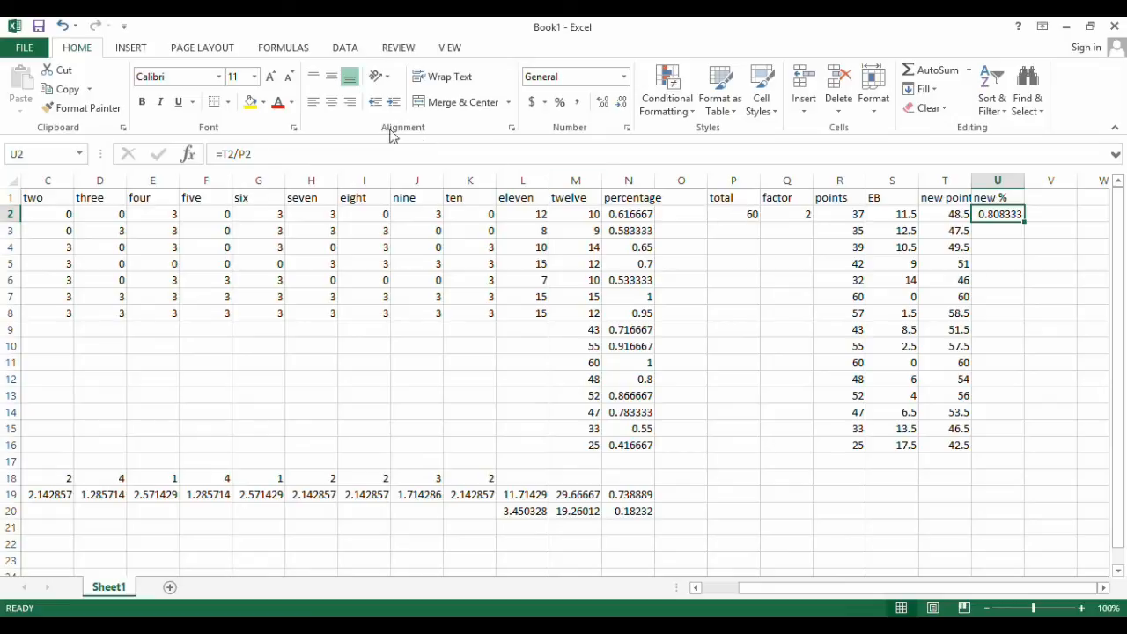
{"action": "left_click", "coordinate": [333, 153]}
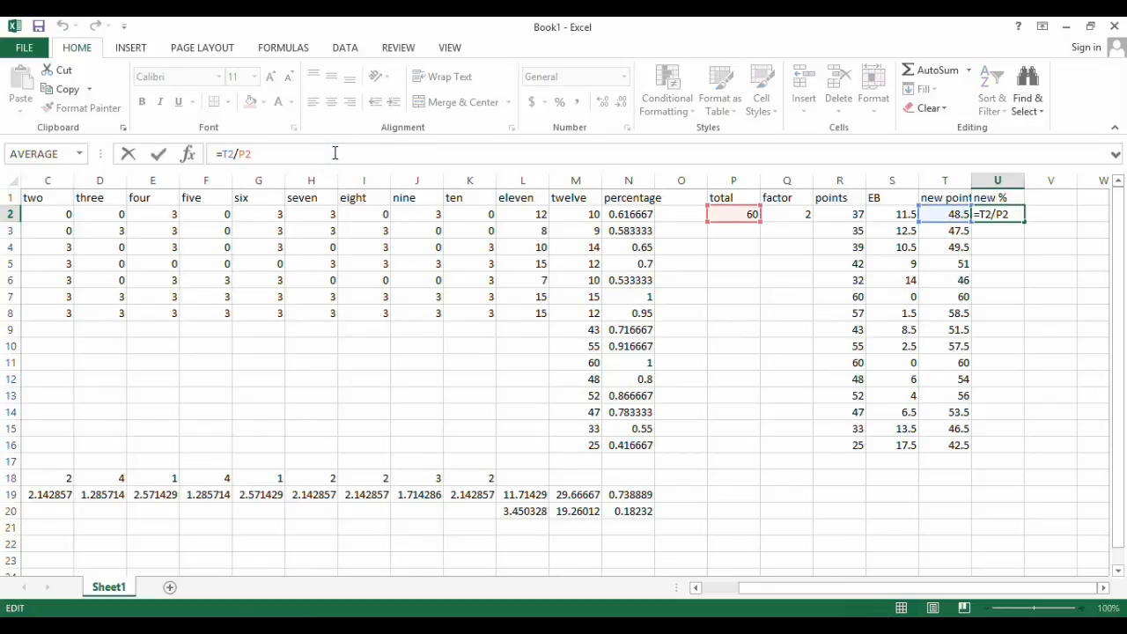
{"action": "key", "text": "Left"}
{"action": "key", "text": "Left"}
{"action": "key", "text": "Left"}
{"action": "key", "text": "Right"}
{"action": "type", "text": "$"}
{"action": "key", "text": "Right"}
{"action": "type", "text": "$"}
{"action": "key", "text": "Return"}
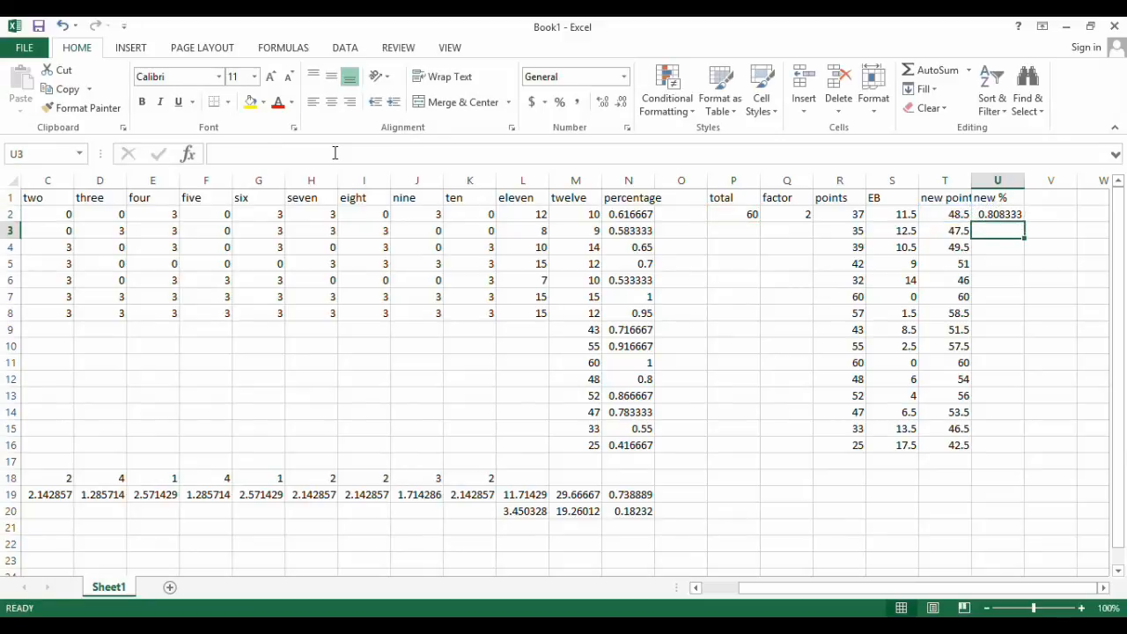
Copy the new percentage formula from U2 down through U16
{"action": "key", "text": "Up"}
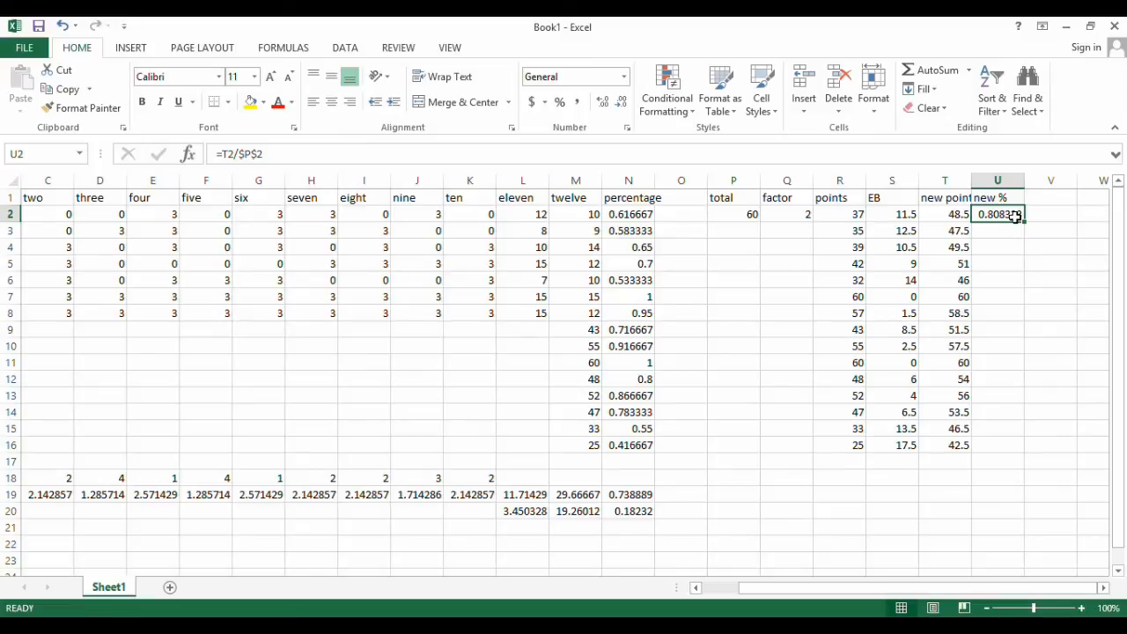
{"action": "left_click_drag", "start_coordinate": [1024, 221], "coordinate": [1018, 456]}
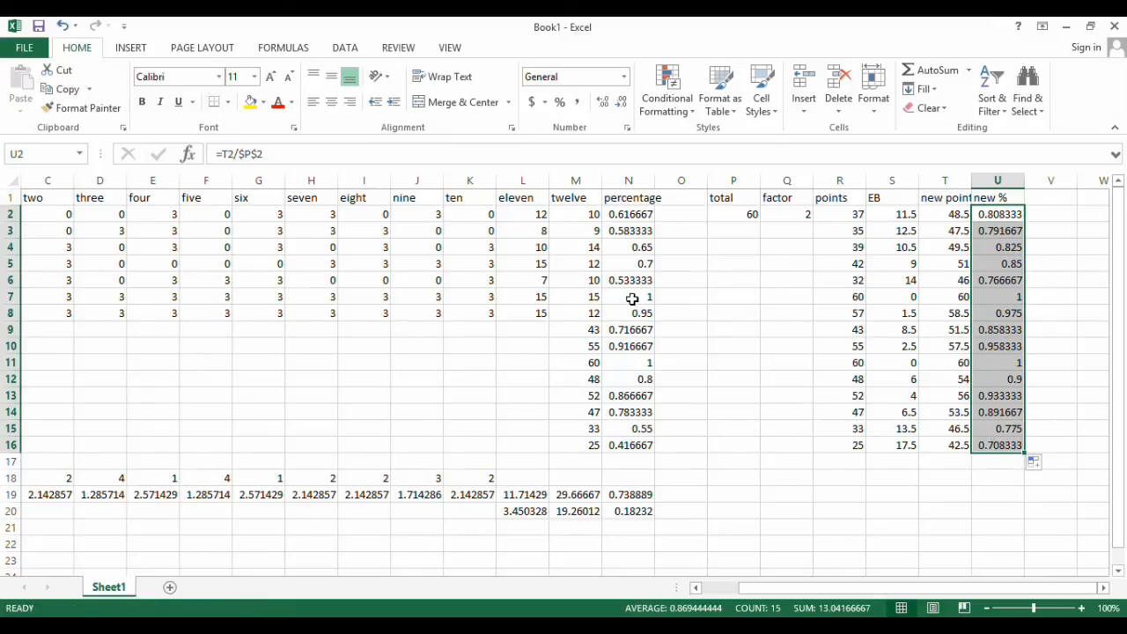
{"action": "left_click", "coordinate": [838, 299]}
{"action": "left_click", "coordinate": [900, 297]}
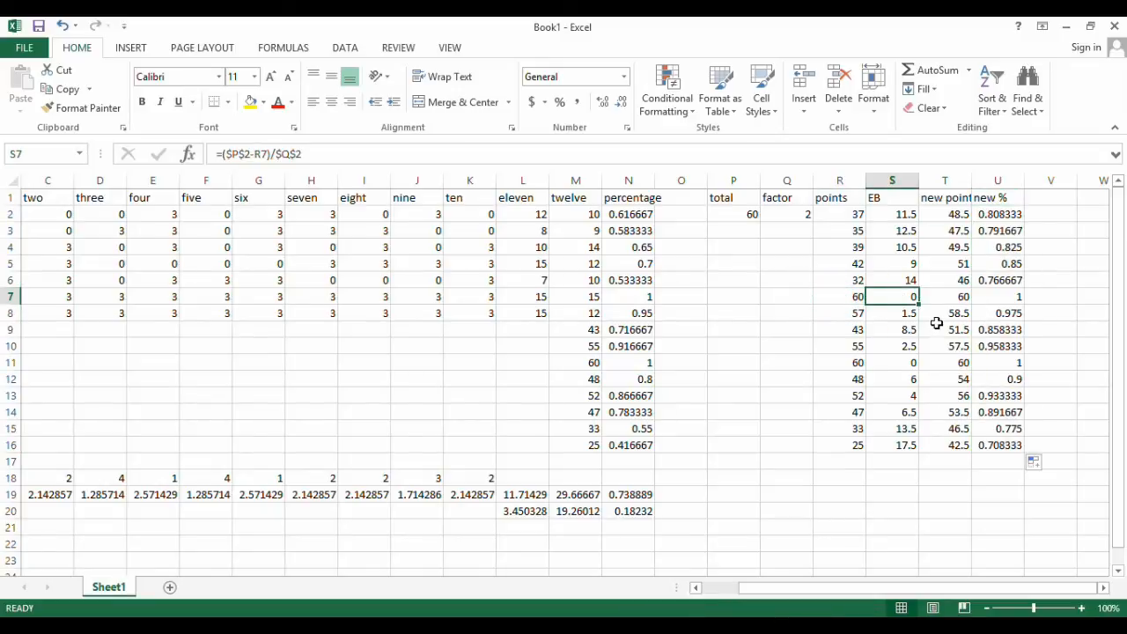
{"action": "scroll", "coordinate": [940, 327], "scroll_direction": "down", "scroll_amount": 1}
{"action": "scroll", "coordinate": [940, 327], "scroll_direction": "up", "scroll_amount": 1}
Calculate the average of the new percentages in U19 with =AVERAGE(U2:U16)
{"action": "left_click", "coordinate": [991, 494]}
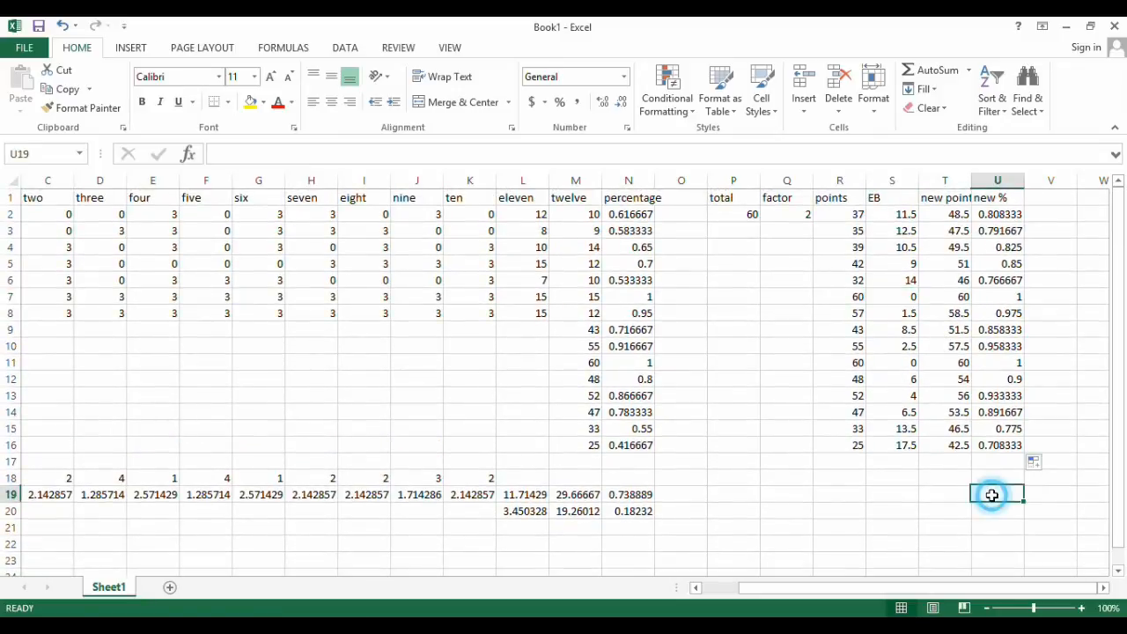
{"action": "type", "text": "=A"}
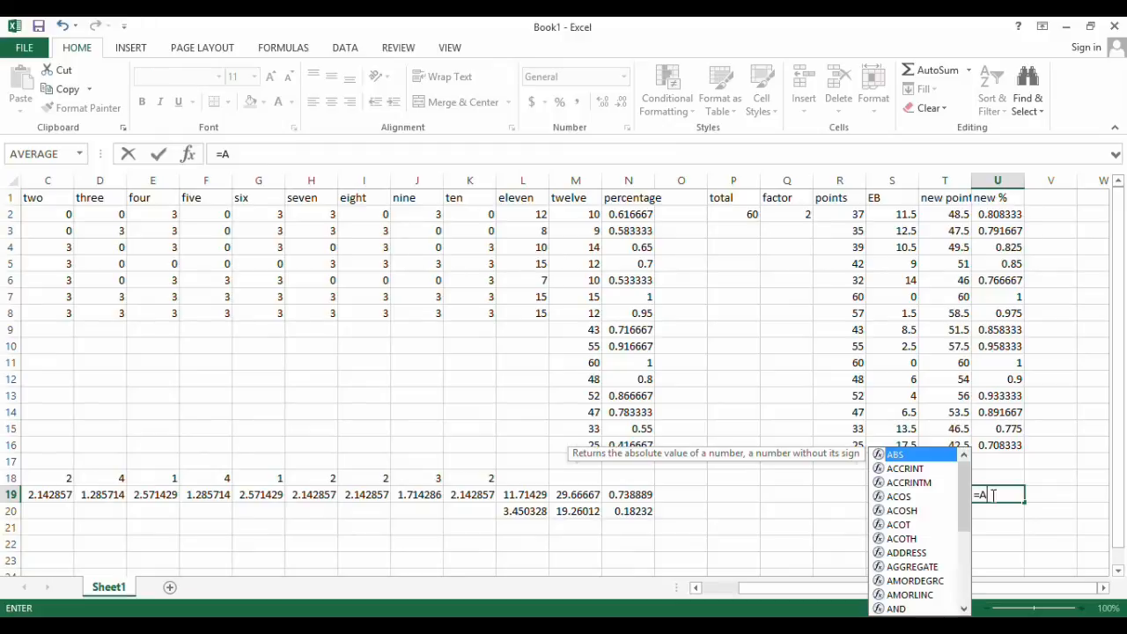
{"action": "type", "text": "VERAGE("}
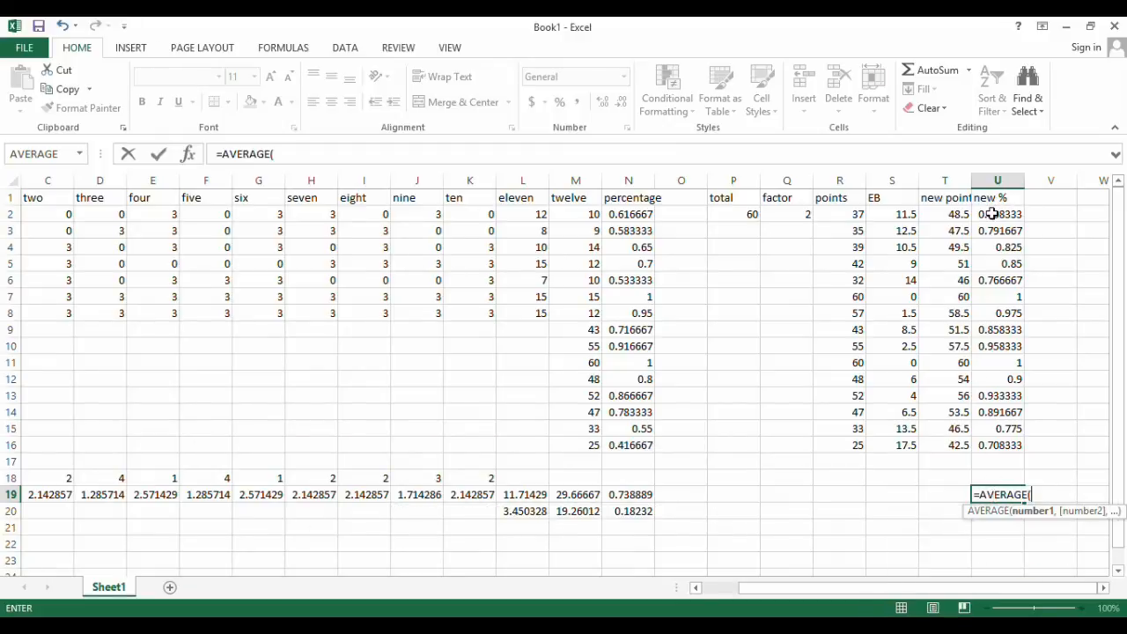
{"action": "left_click_drag", "start_coordinate": [996, 214], "coordinate": [997, 446]}
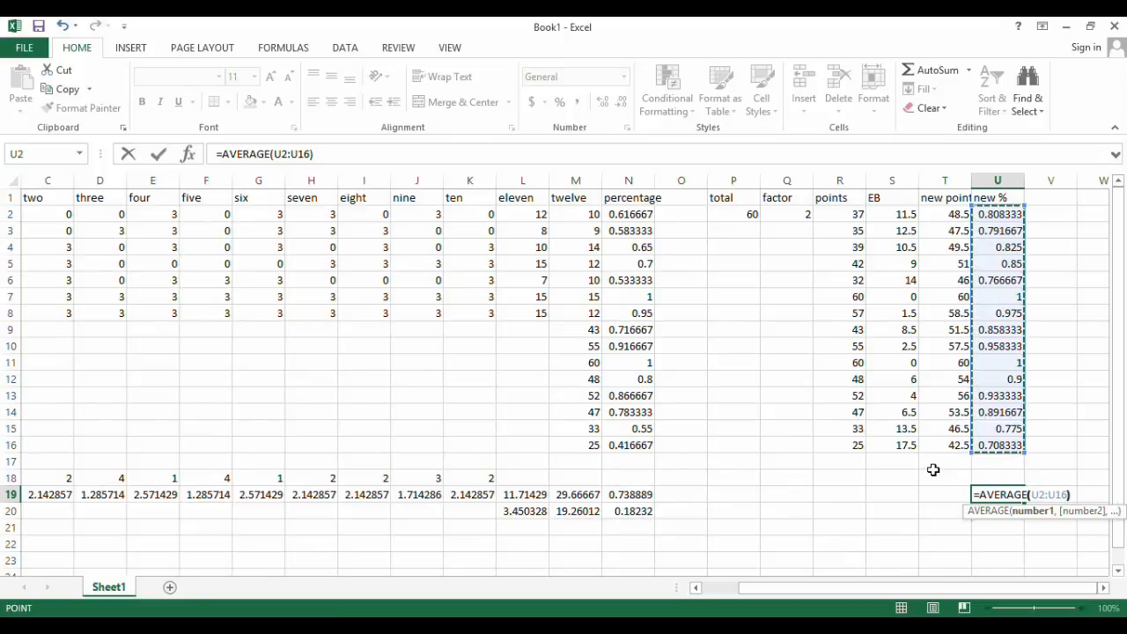
{"action": "key", "text": "Return"}
Calculate the standard deviation of the new percentages in U20 with =STDEV(U2:U16)
{"action": "type", "text": "=S"}
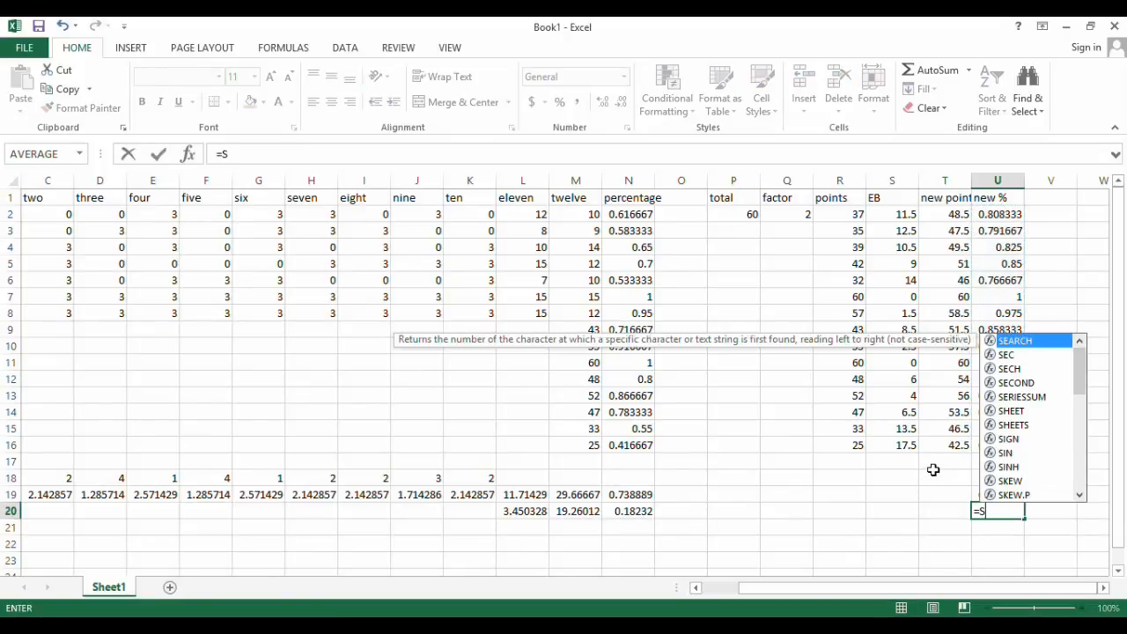
{"action": "type", "text": "TDEV("}
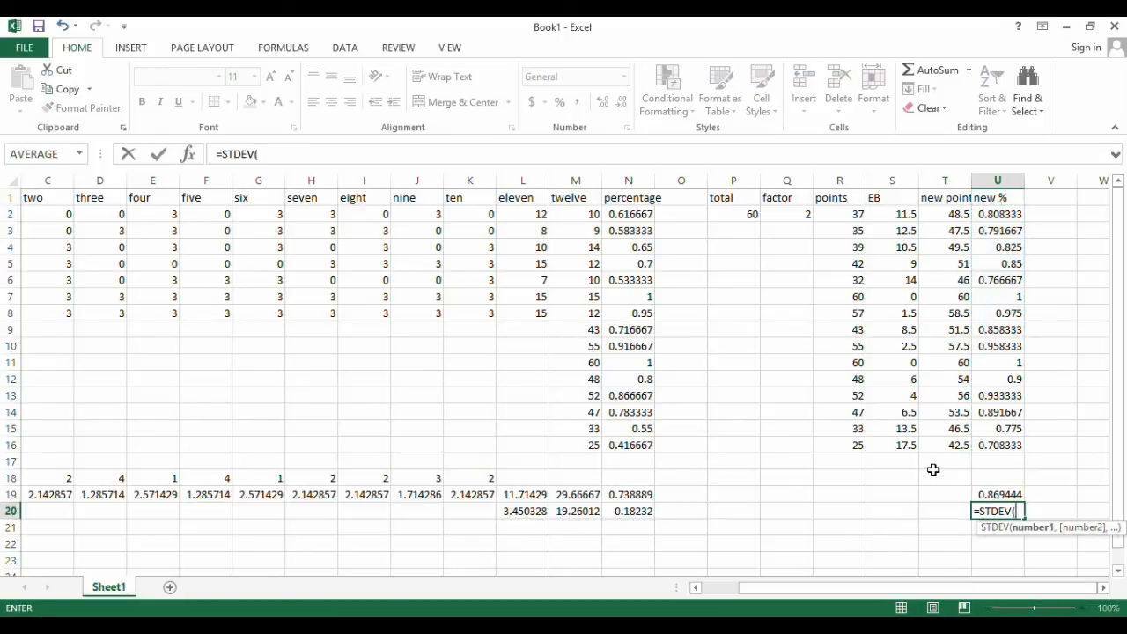
{"action": "left_click_drag", "start_coordinate": [1000, 214], "coordinate": [1000, 445]}
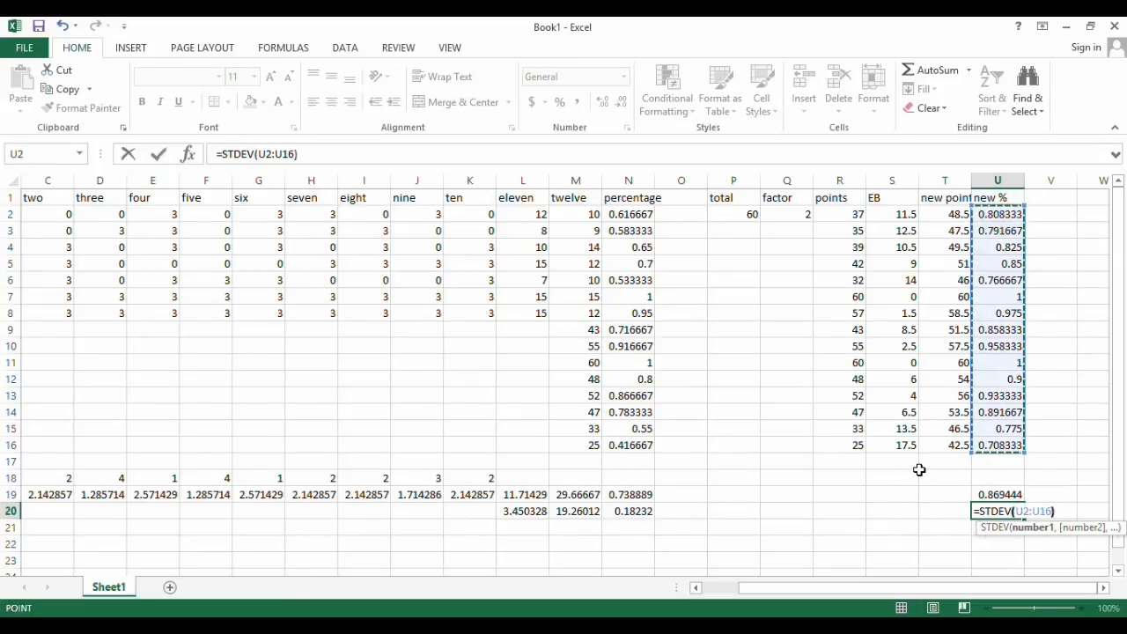
{"action": "key", "text": "Return"}
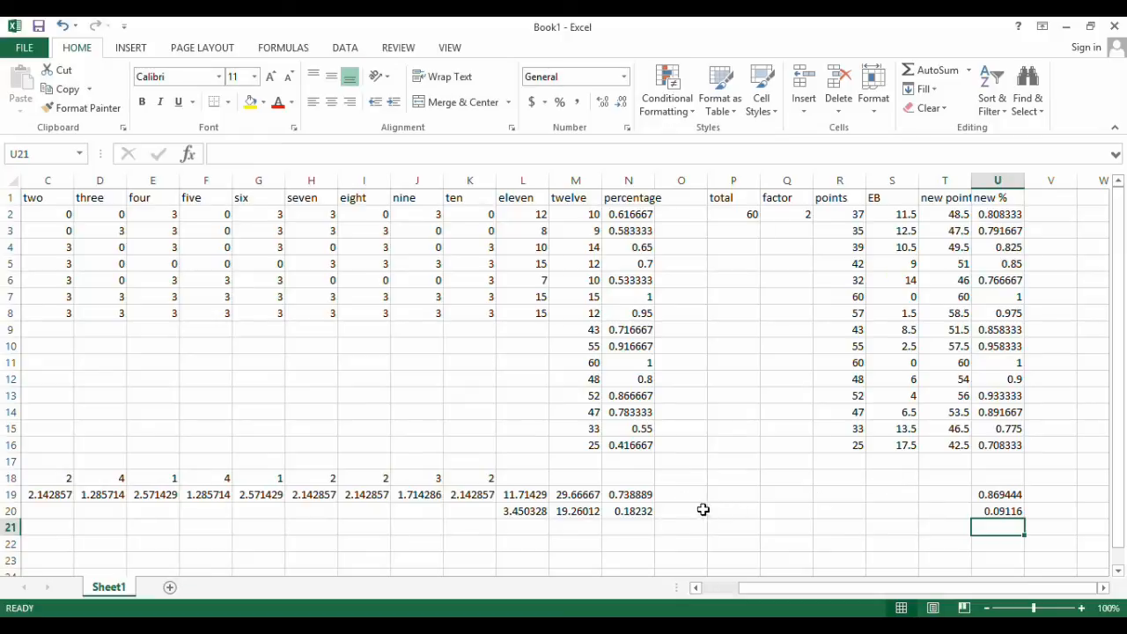
Test how a factor of 3 in Q2 affects the new percentage average in U19, and set the factor back to 2
{"action": "left_click", "coordinate": [631, 496]}
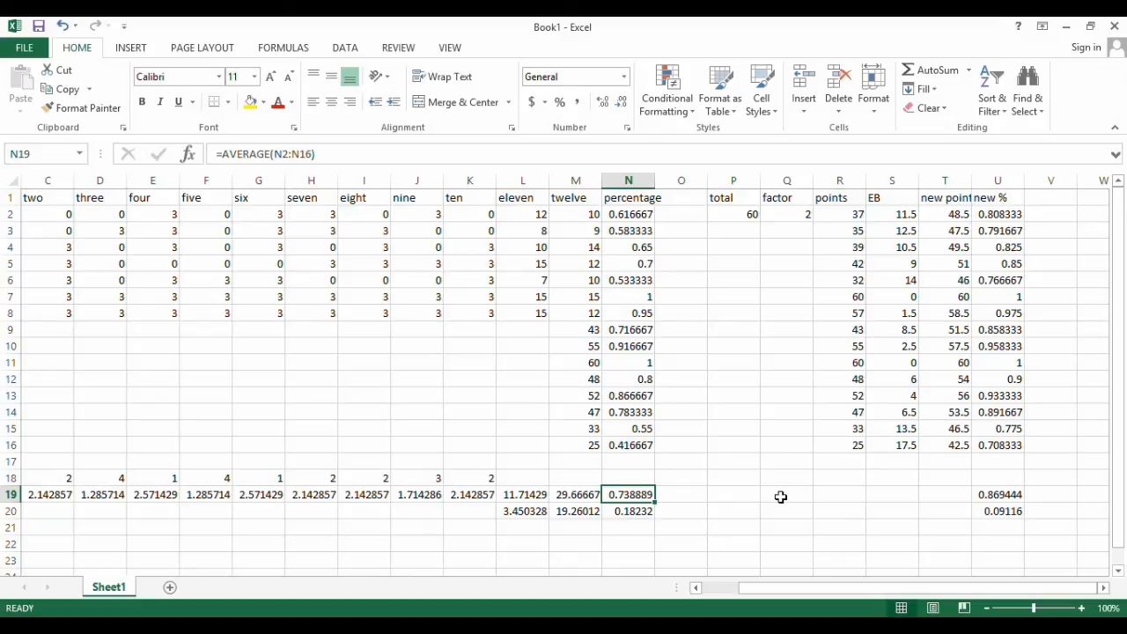
{"action": "left_click", "coordinate": [790, 216]}
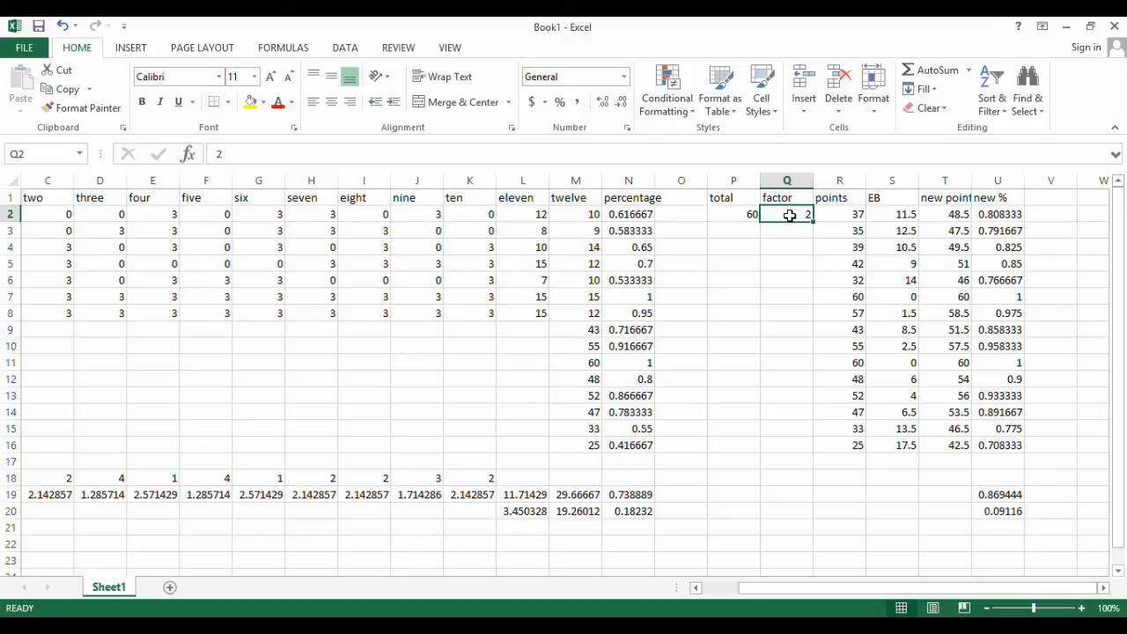
{"action": "type", "text": "3"}
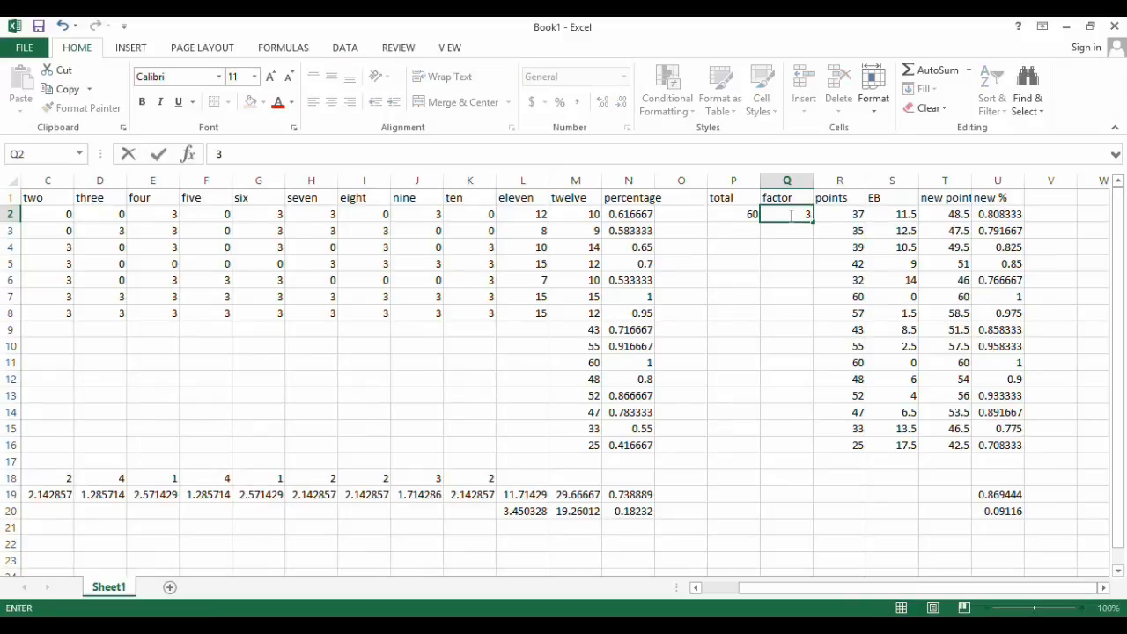
{"action": "key", "text": "Return"}
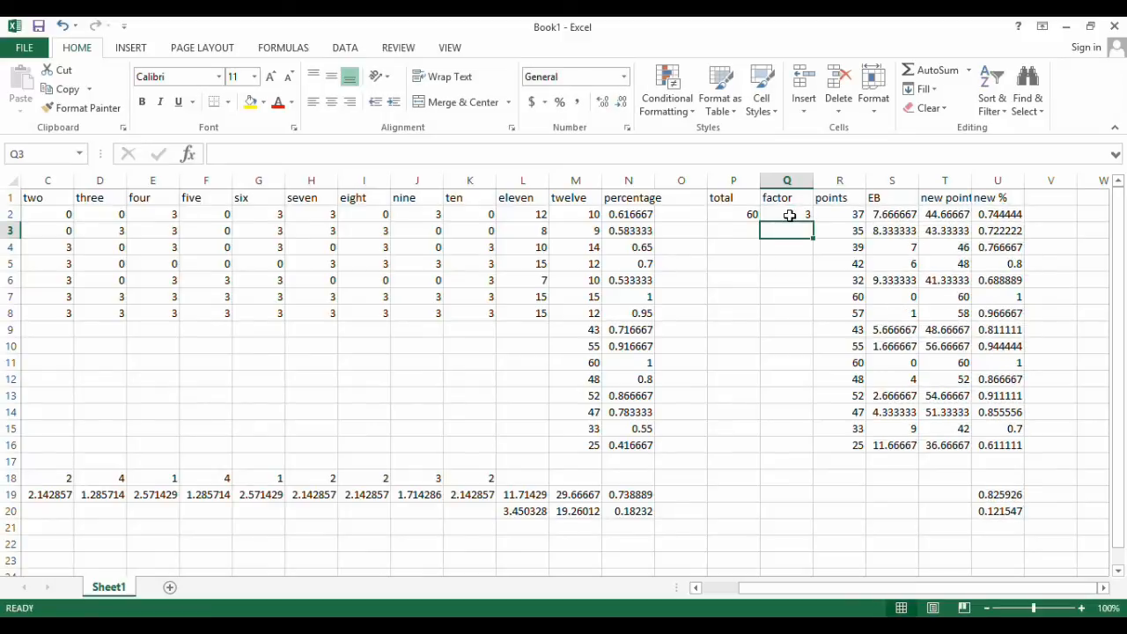
{"action": "left_click", "coordinate": [1000, 496]}
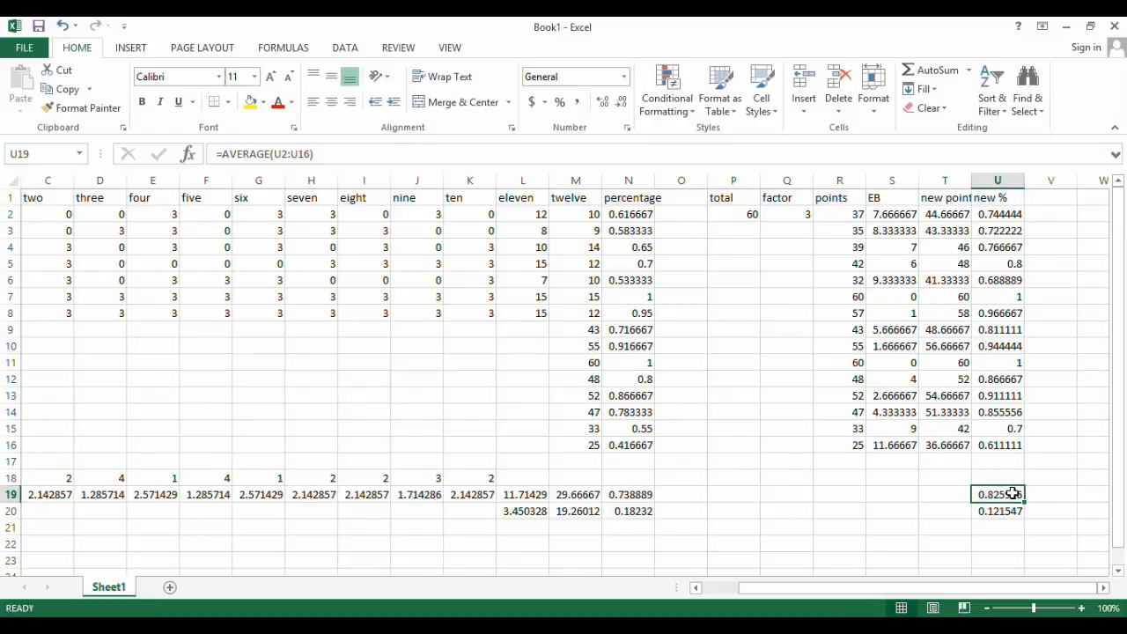
{"action": "left_click", "coordinate": [794, 214]}
{"action": "type", "text": "2"}
{"action": "key", "text": "Return"}
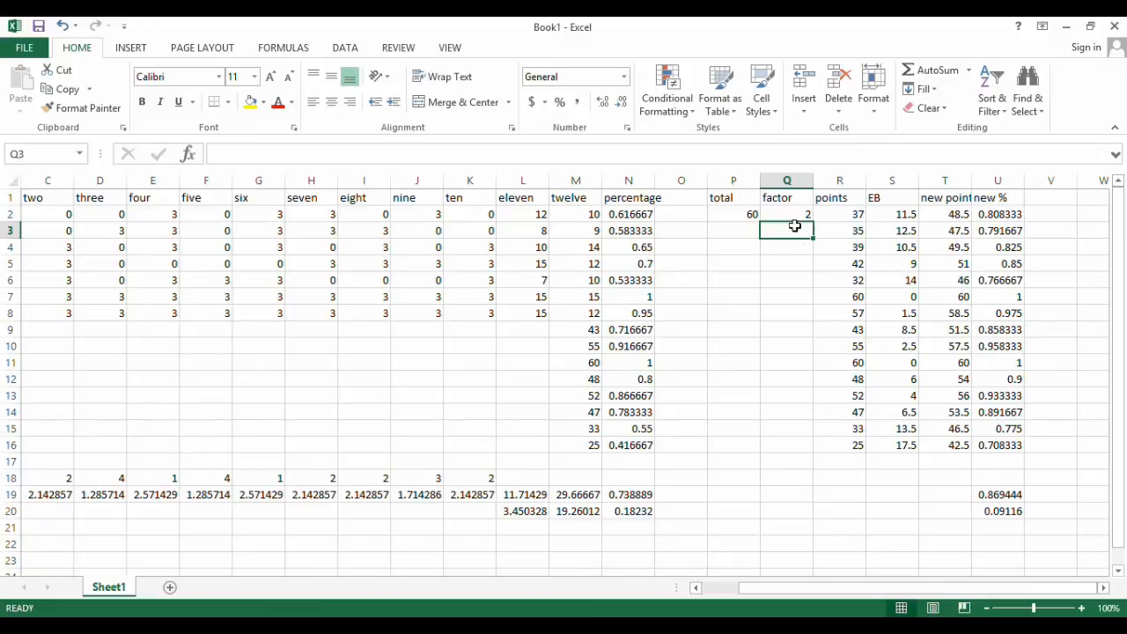
Compare the original percentages' average and standard deviation in N19 and N20 with the new average in U19, and check the factor in Q2
{"action": "left_click", "coordinate": [1015, 496]}
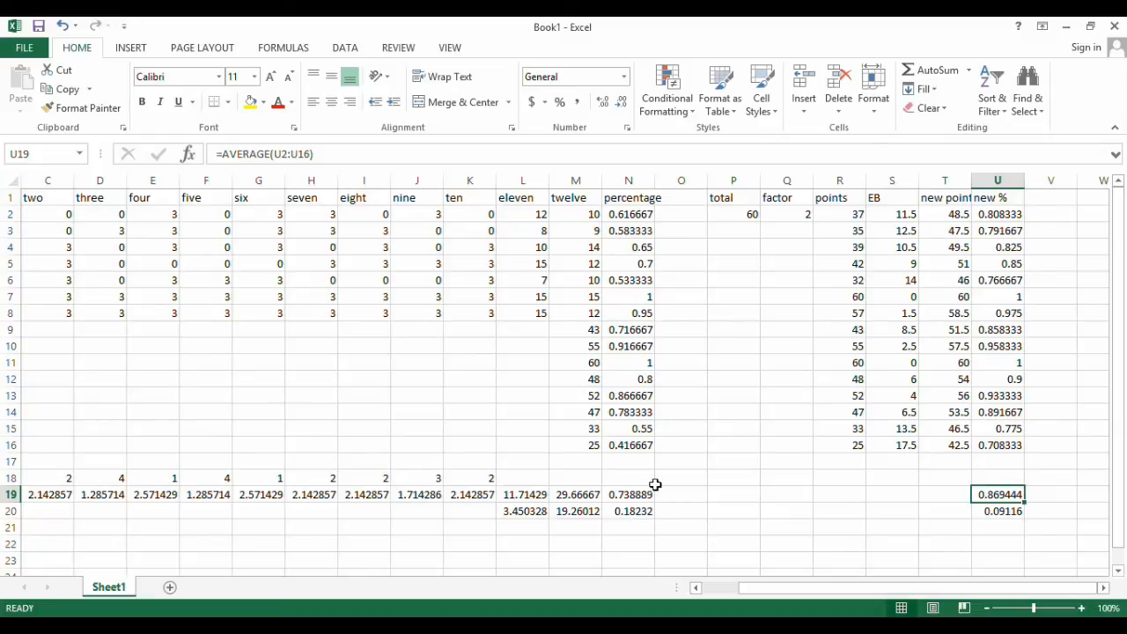
{"action": "left_click", "coordinate": [636, 513]}
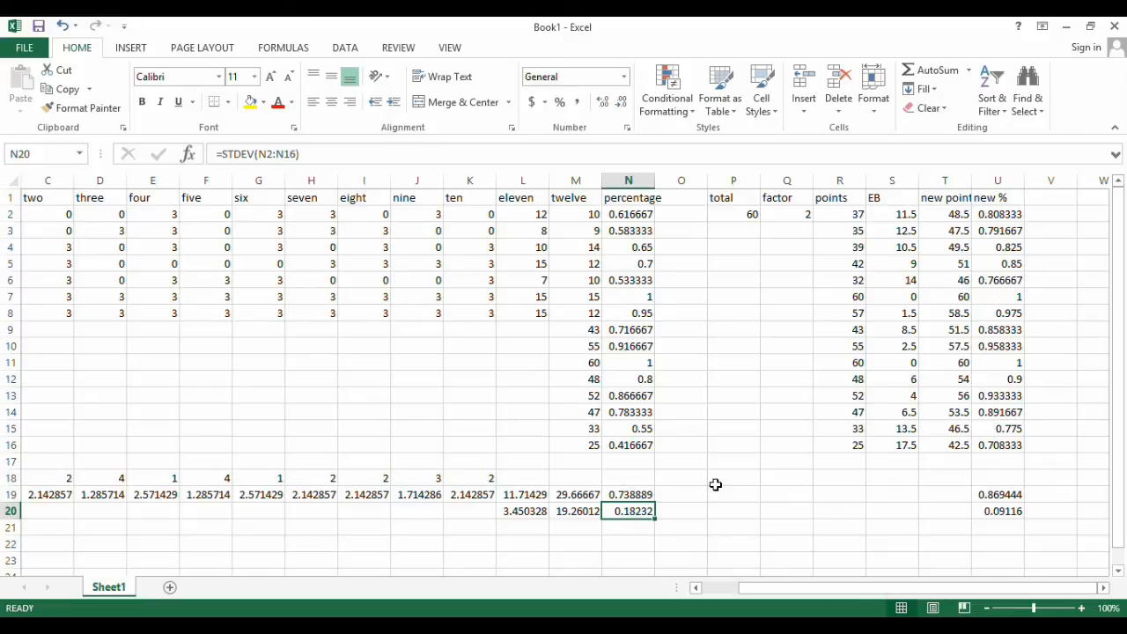
{"action": "left_click", "coordinate": [634, 495]}
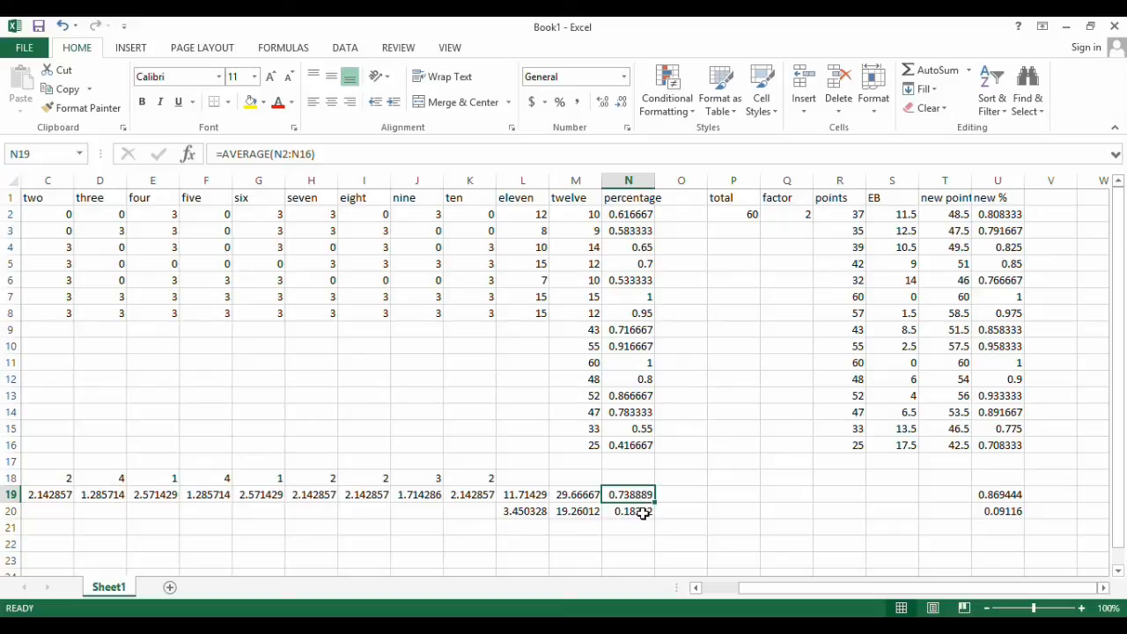
{"action": "left_click", "coordinate": [642, 510]}
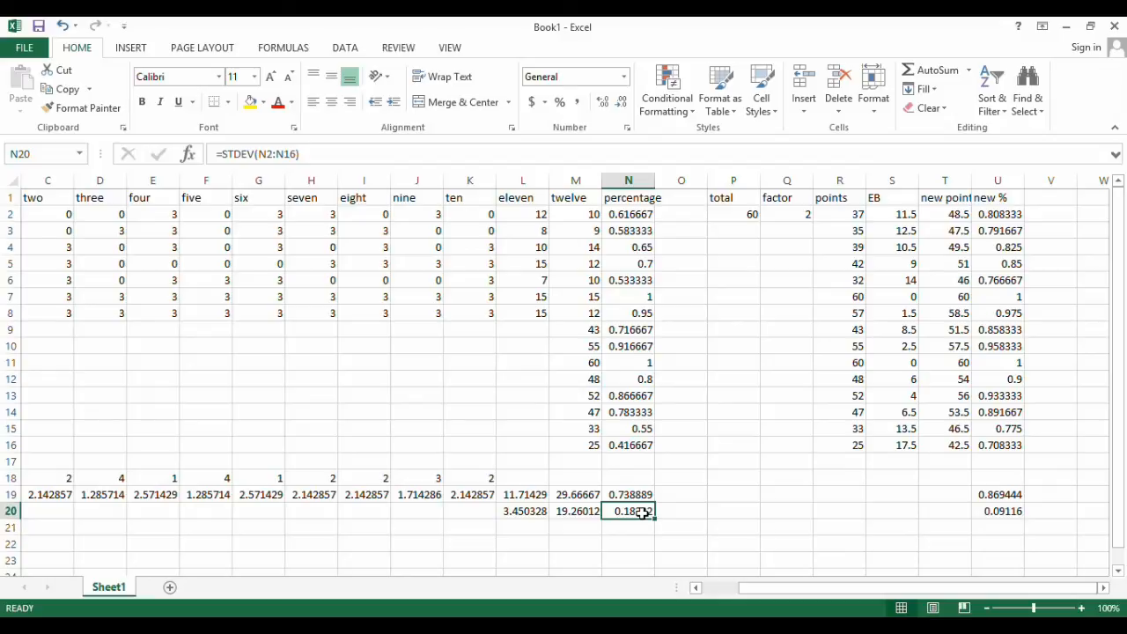
{"action": "left_click", "coordinate": [631, 496]}
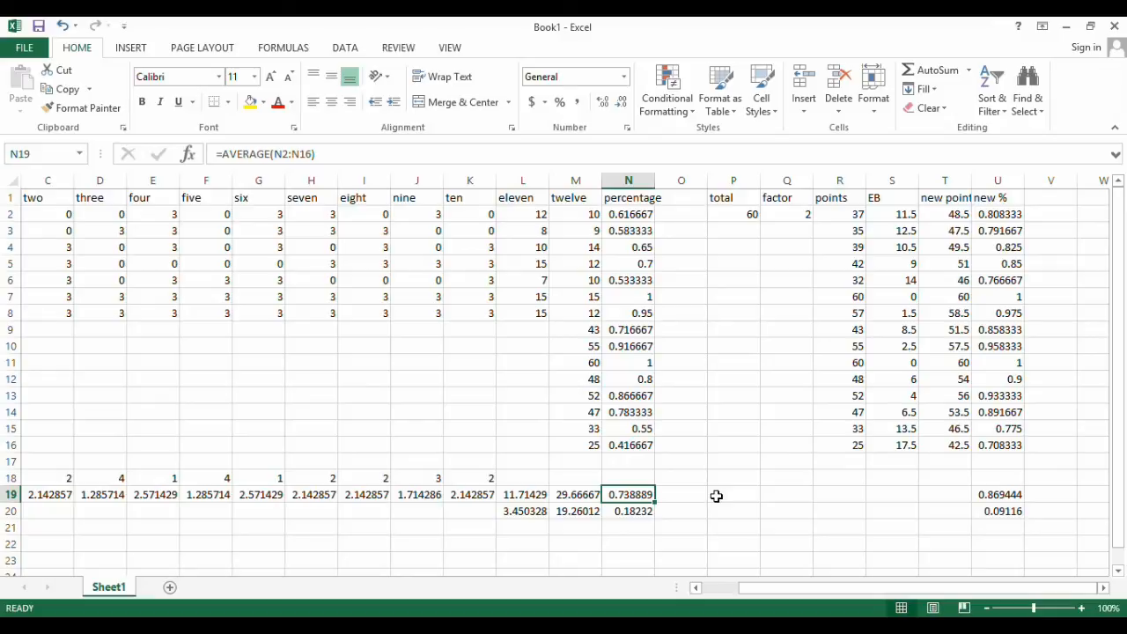
{"action": "left_click", "coordinate": [647, 512]}
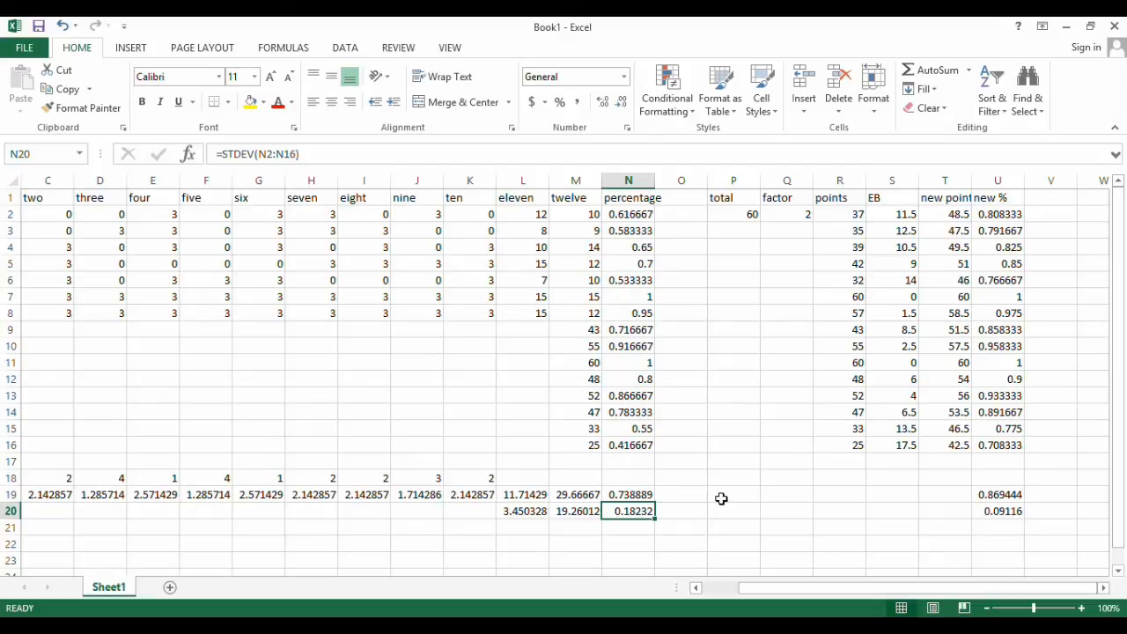
{"action": "left_click", "coordinate": [1000, 496]}
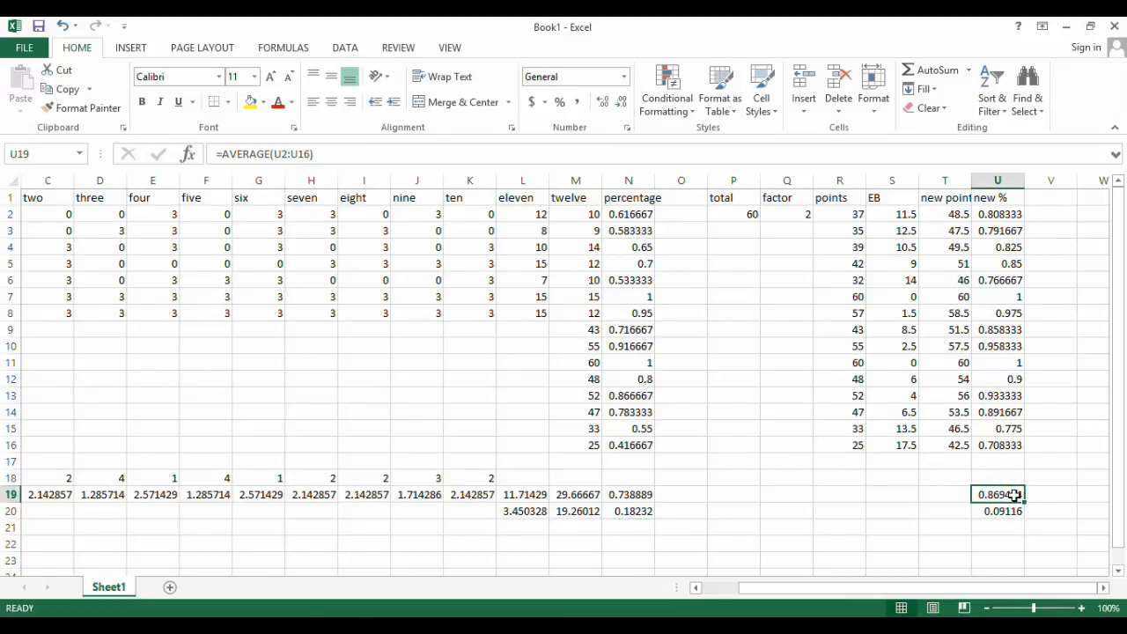
{"action": "left_click", "coordinate": [945, 480]}
{"action": "left_click", "coordinate": [1004, 495]}
{"action": "left_click", "coordinate": [786, 214]}
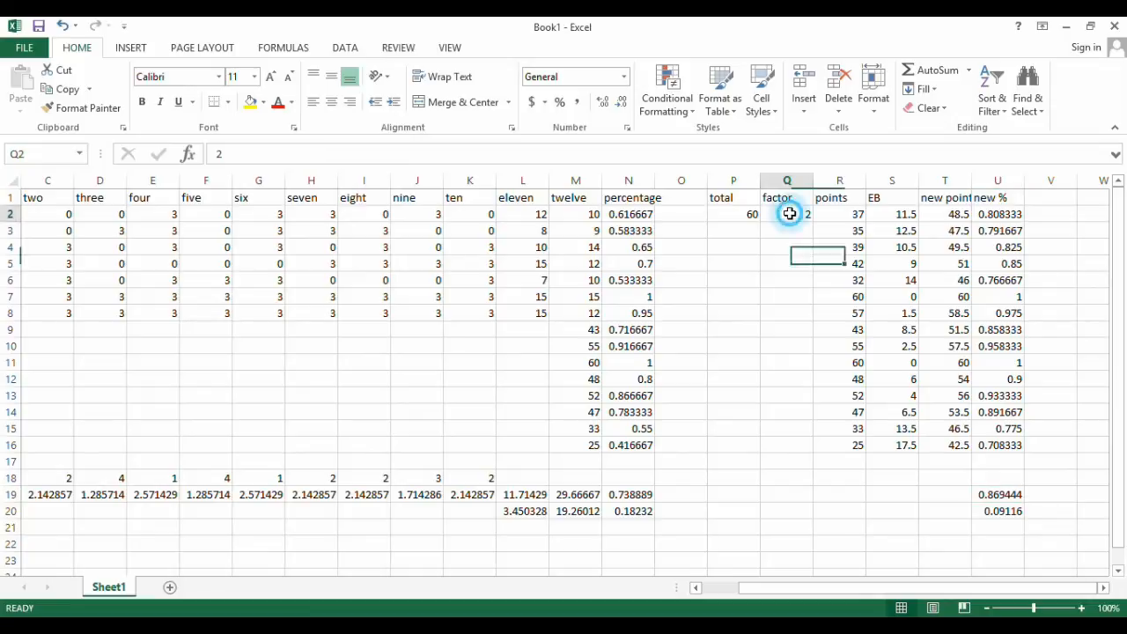
Set the curve factor in Q2 to 3 and check the new percentages' average in U19 and standard deviation in U20
{"action": "type", "text": "3"}
{"action": "key", "text": "Return"}
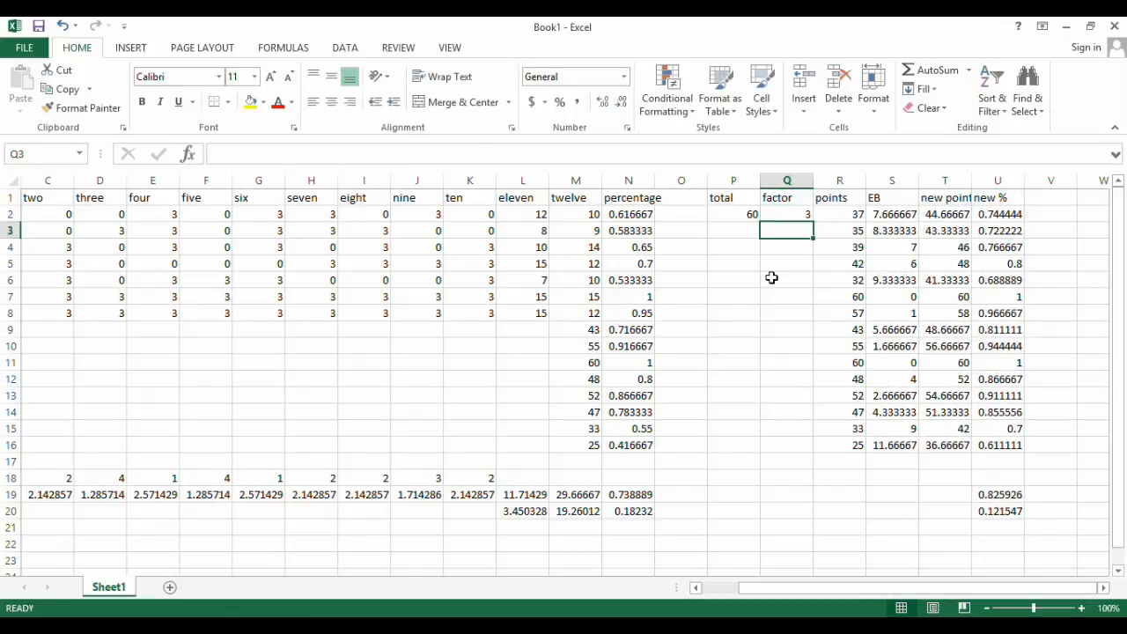
{"action": "left_click", "coordinate": [1016, 495]}
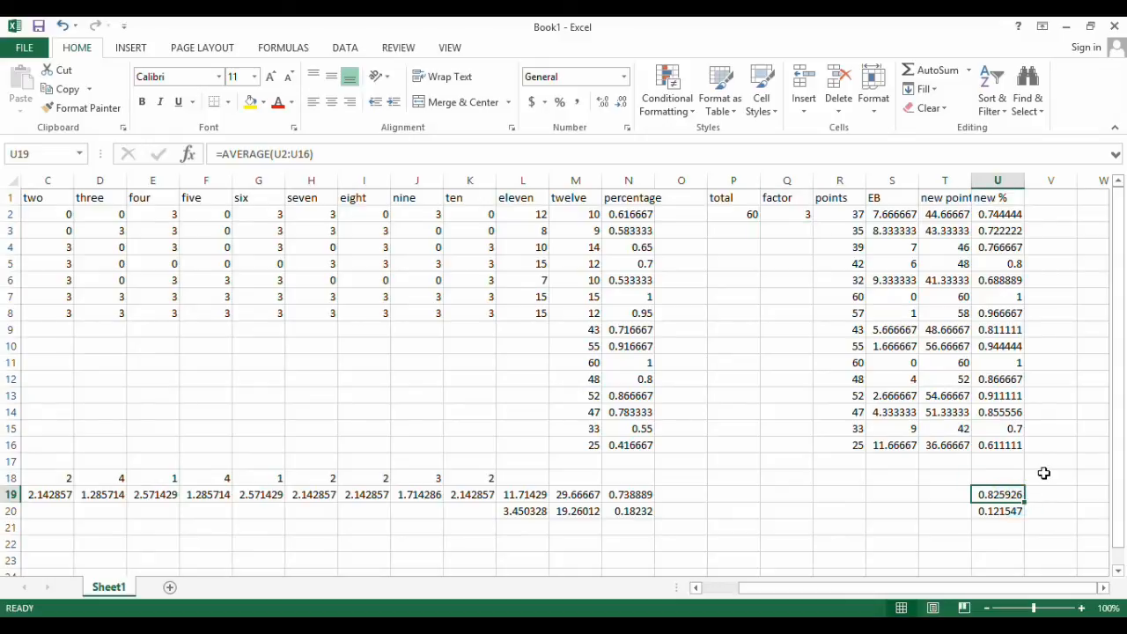
{"action": "left_click", "coordinate": [1002, 512]}
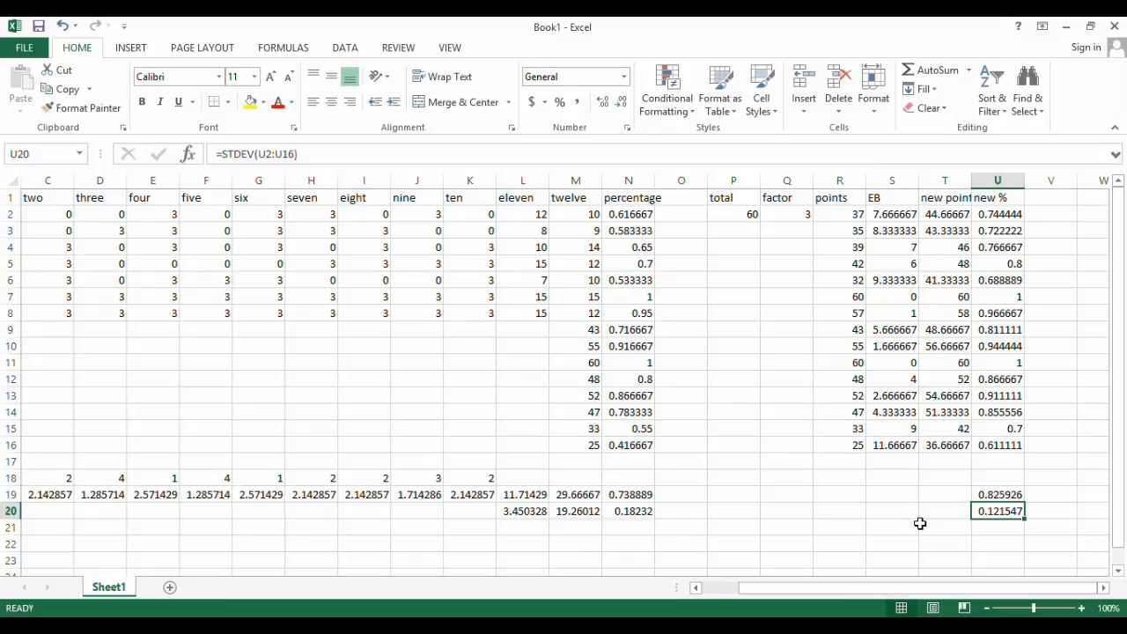
{"action": "left_click", "coordinate": [790, 215]}
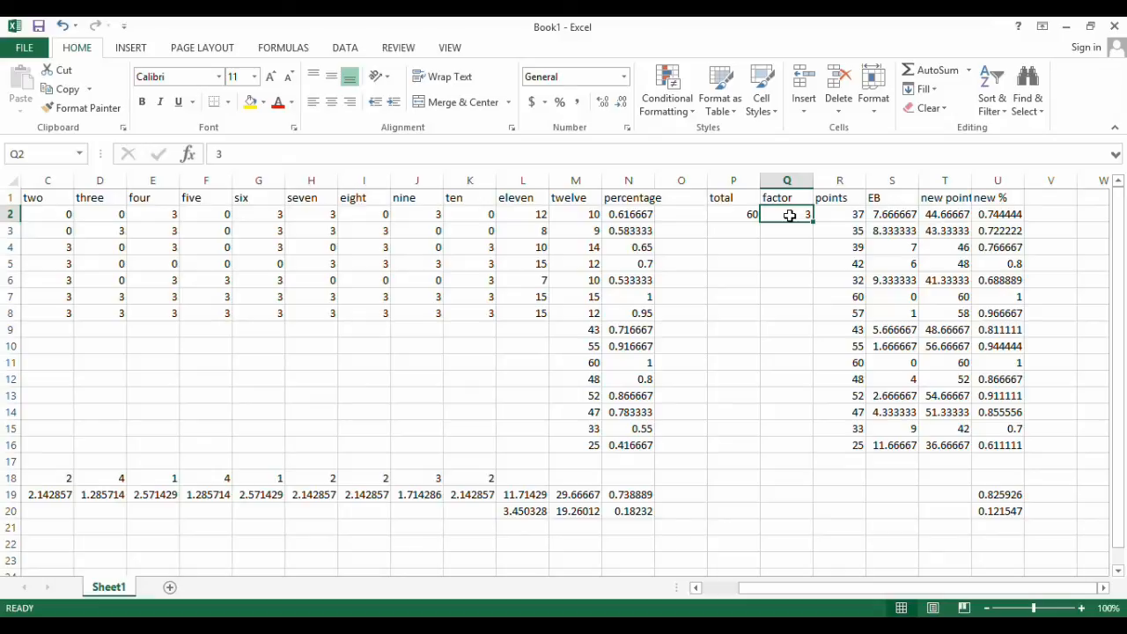
{"action": "left_click", "coordinate": [999, 491]}
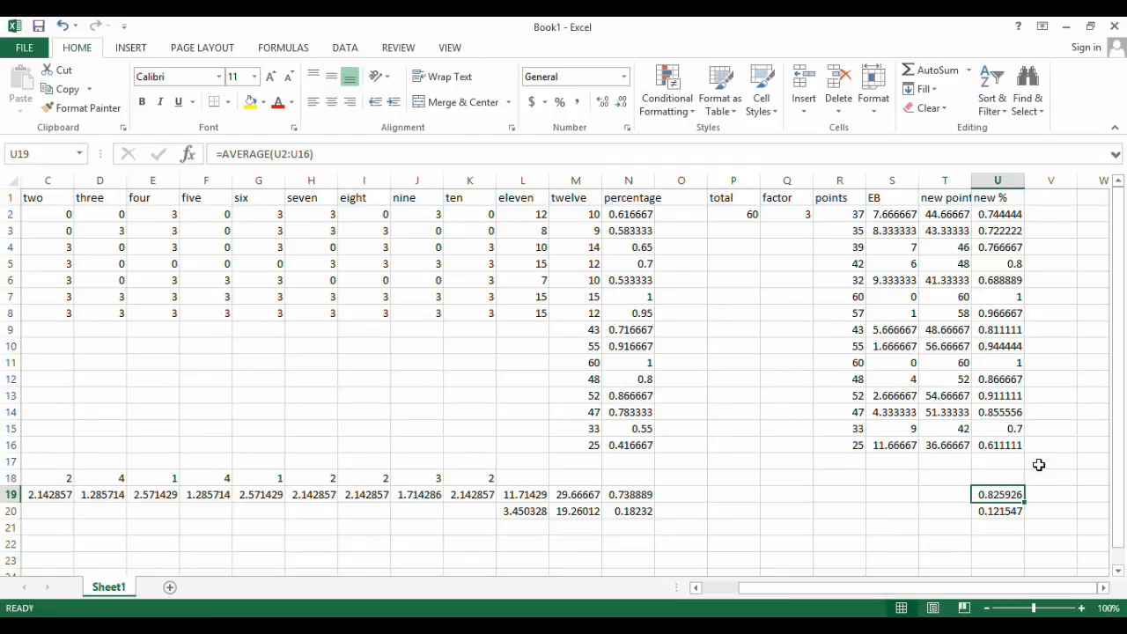
{"action": "left_click", "coordinate": [1001, 514]}
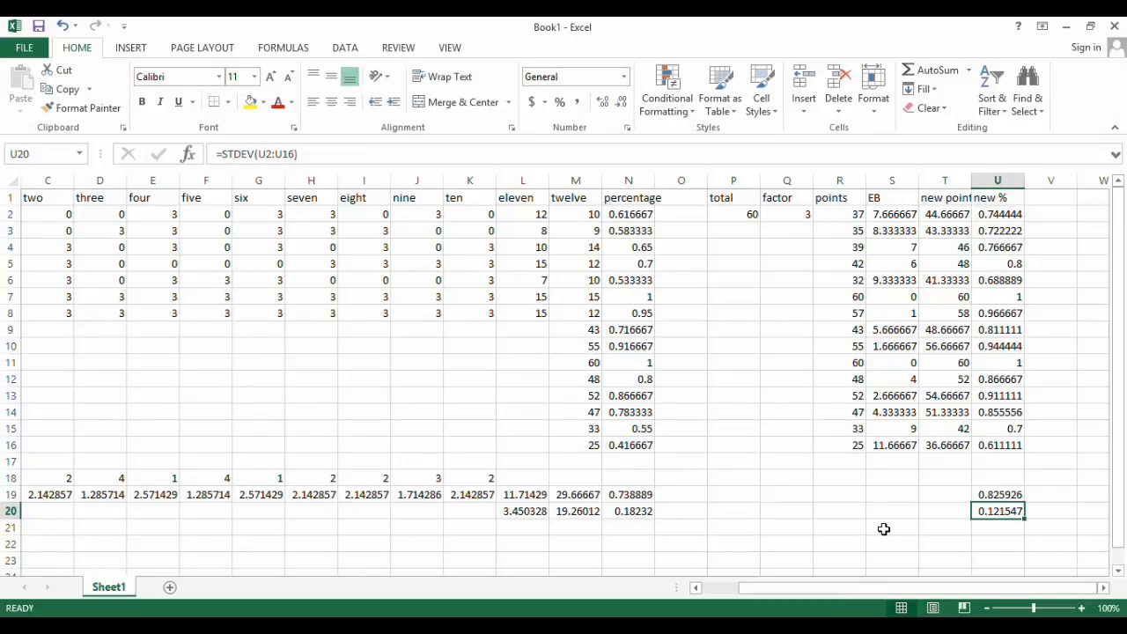
Calculate the median of the original percentages in N21 with =MEDIAN(N2:N16)
{"action": "left_click", "coordinate": [636, 532]}
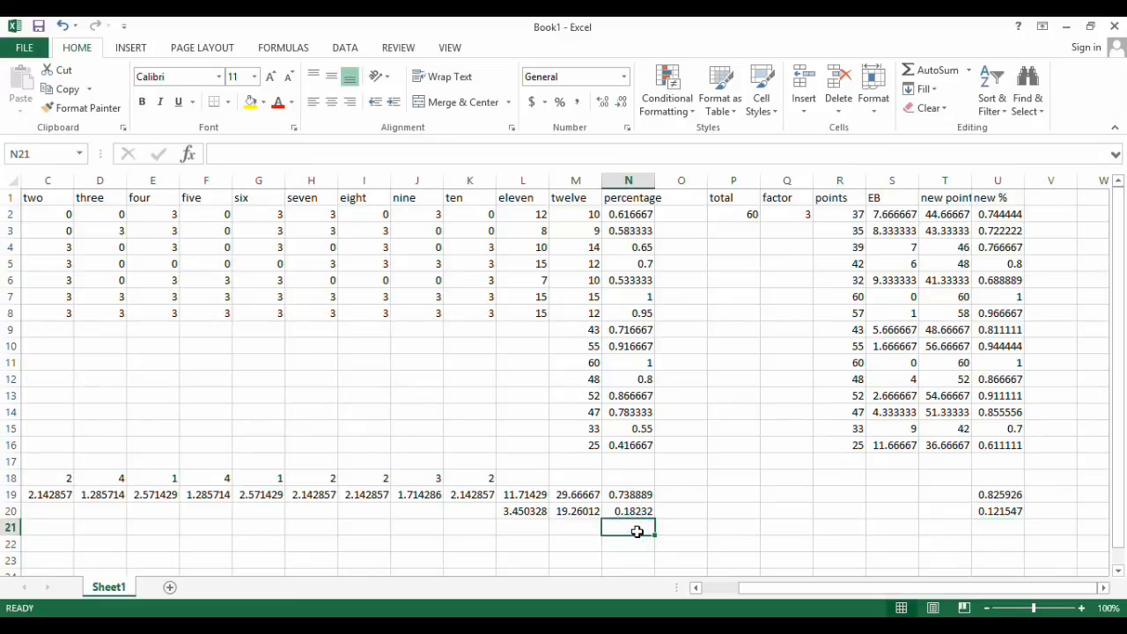
{"action": "type", "text": "=MEDIAN("}
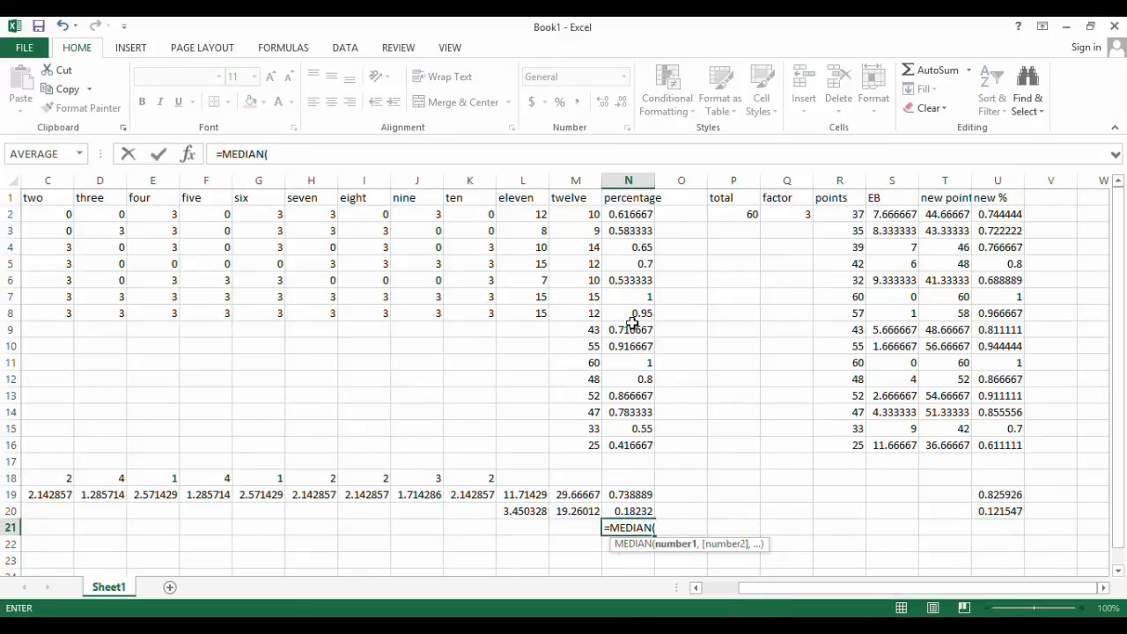
{"action": "left_click_drag", "start_coordinate": [634, 214], "coordinate": [624, 452]}
{"action": "type", "text": ")"}
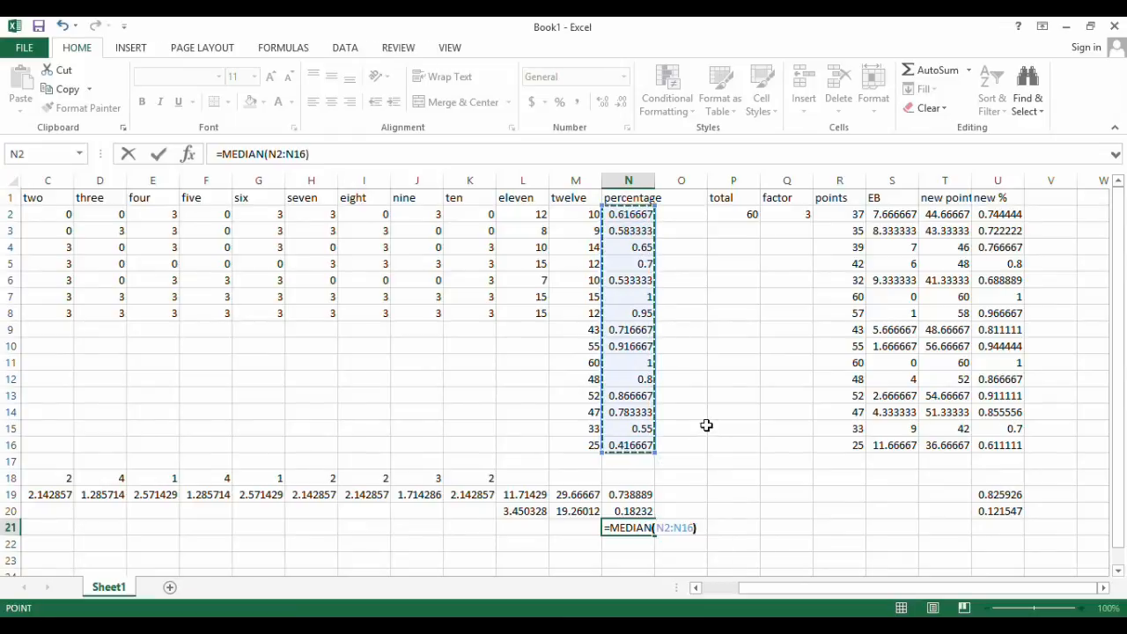
{"action": "key", "text": "Return"}
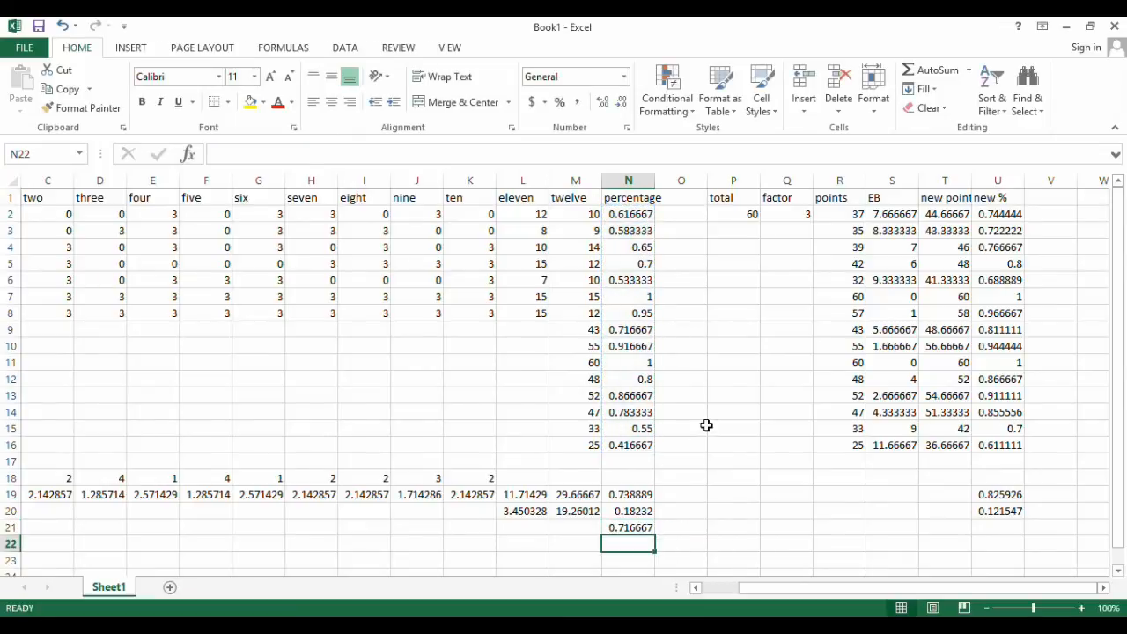
{"action": "left_click", "coordinate": [635, 526]}
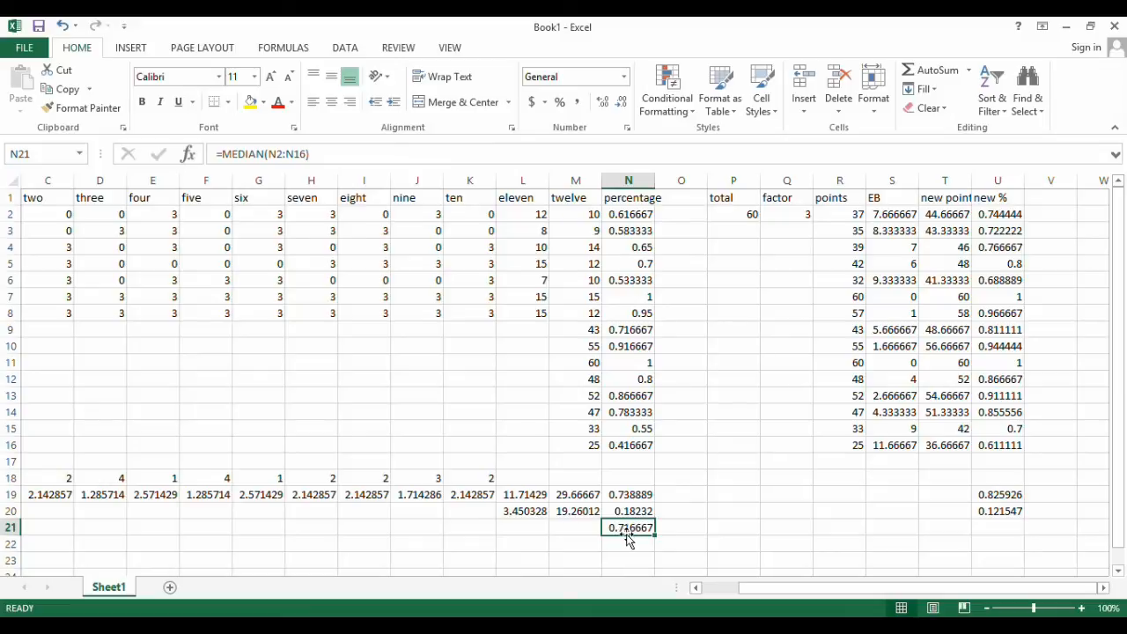
Compare the median in N21 with the percentage in N9 and with the average and standard deviation in N19 and N20
{"action": "left_click", "coordinate": [638, 329]}
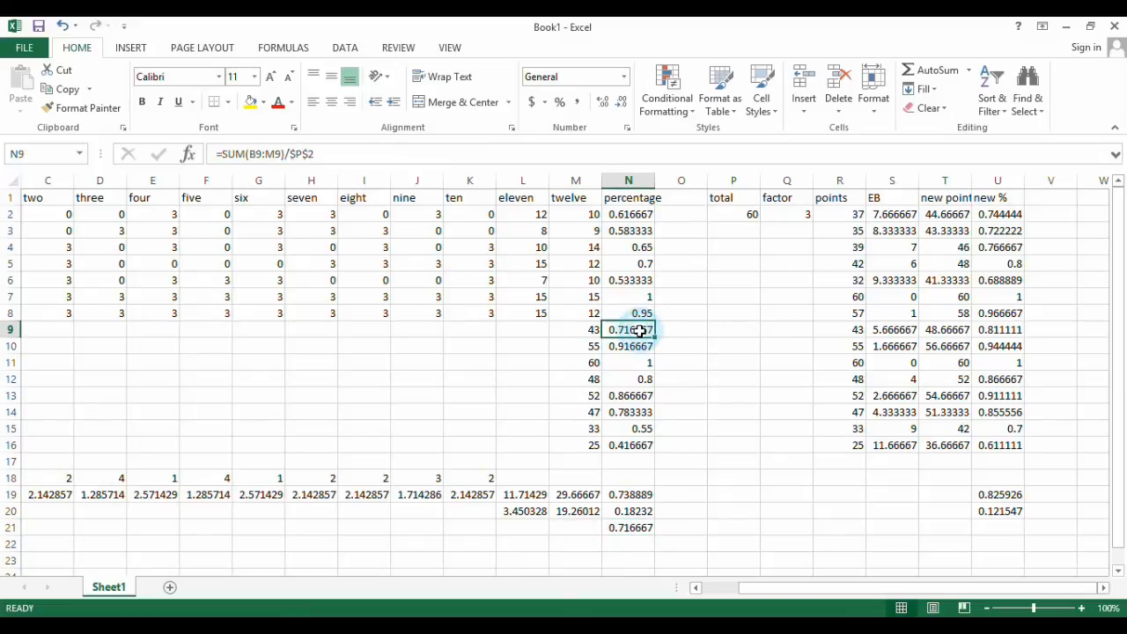
{"action": "left_click", "coordinate": [639, 528]}
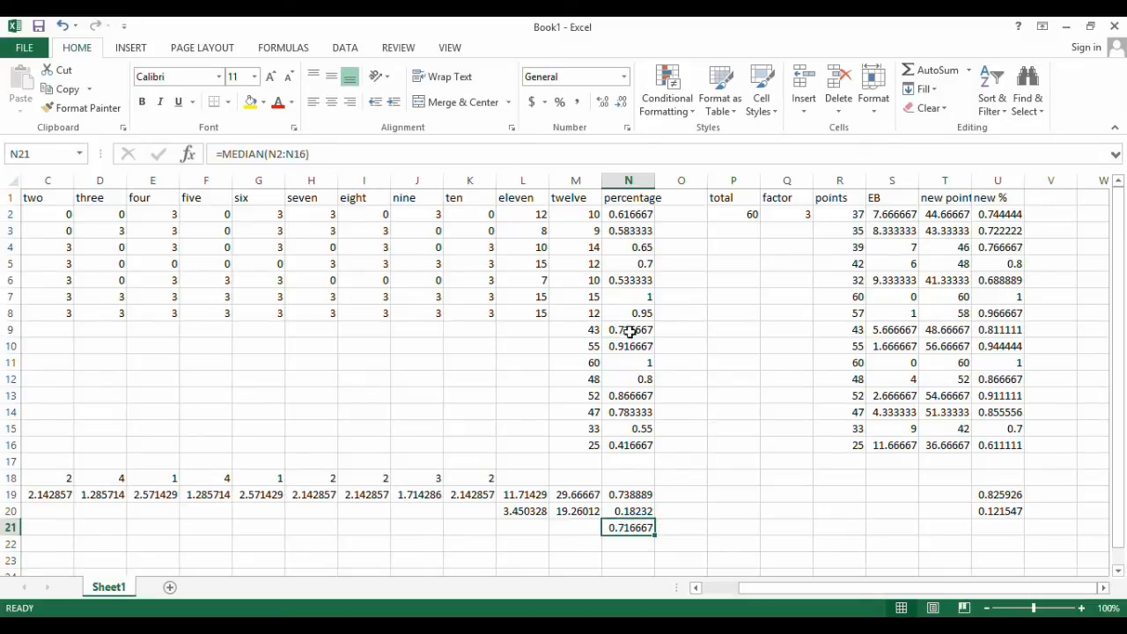
{"action": "left_click", "coordinate": [641, 495]}
{"action": "left_click", "coordinate": [640, 528]}
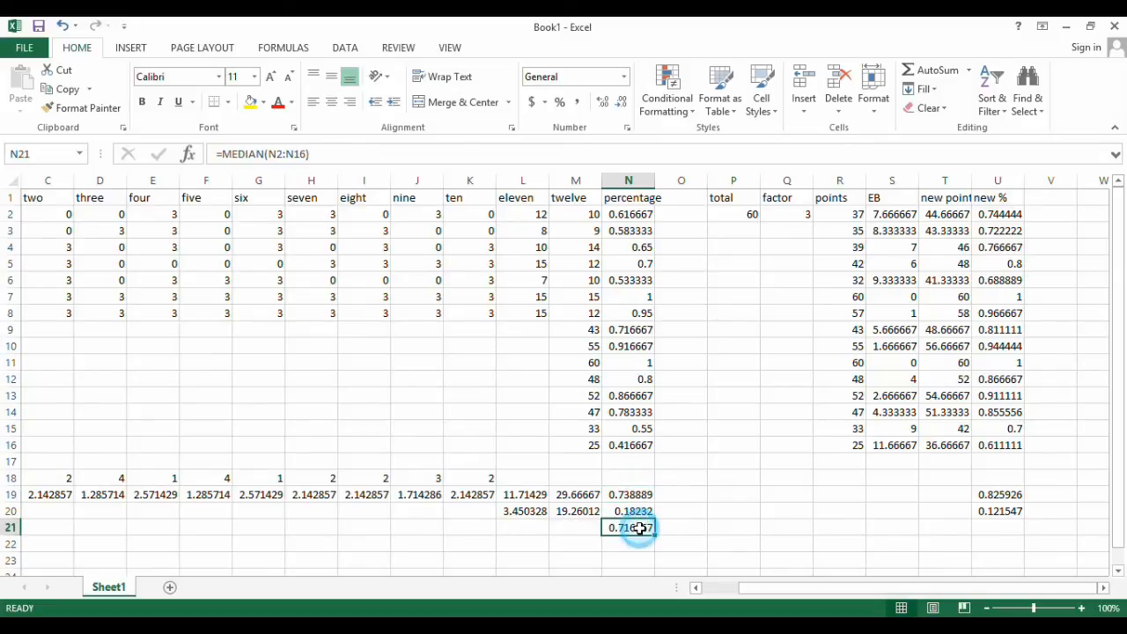
{"action": "left_click", "coordinate": [637, 495]}
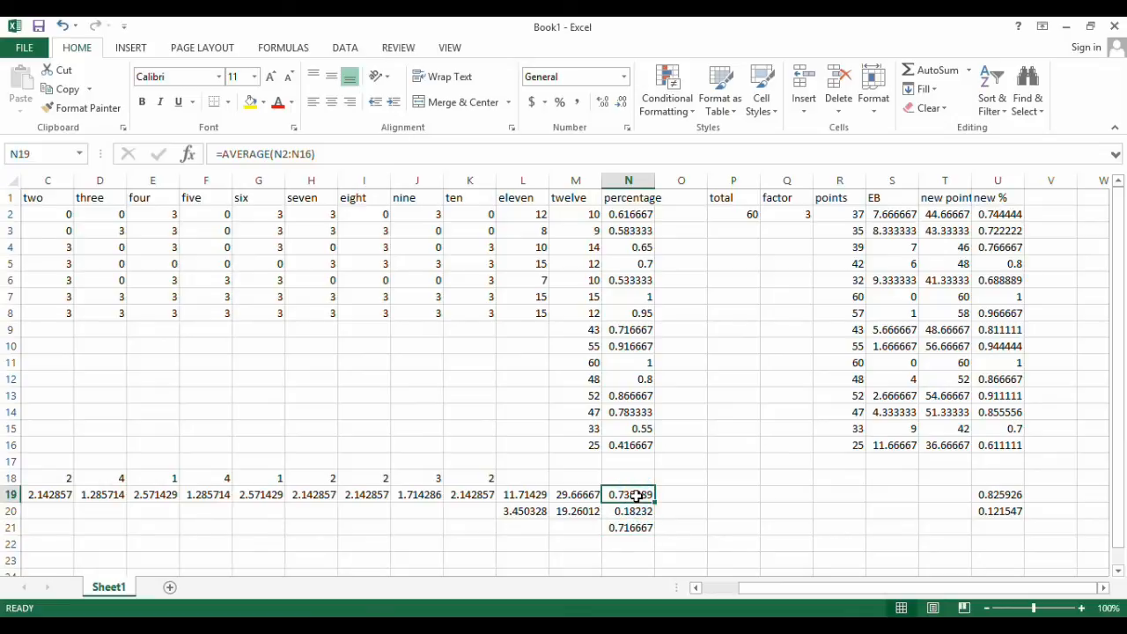
{"action": "left_click", "coordinate": [632, 532]}
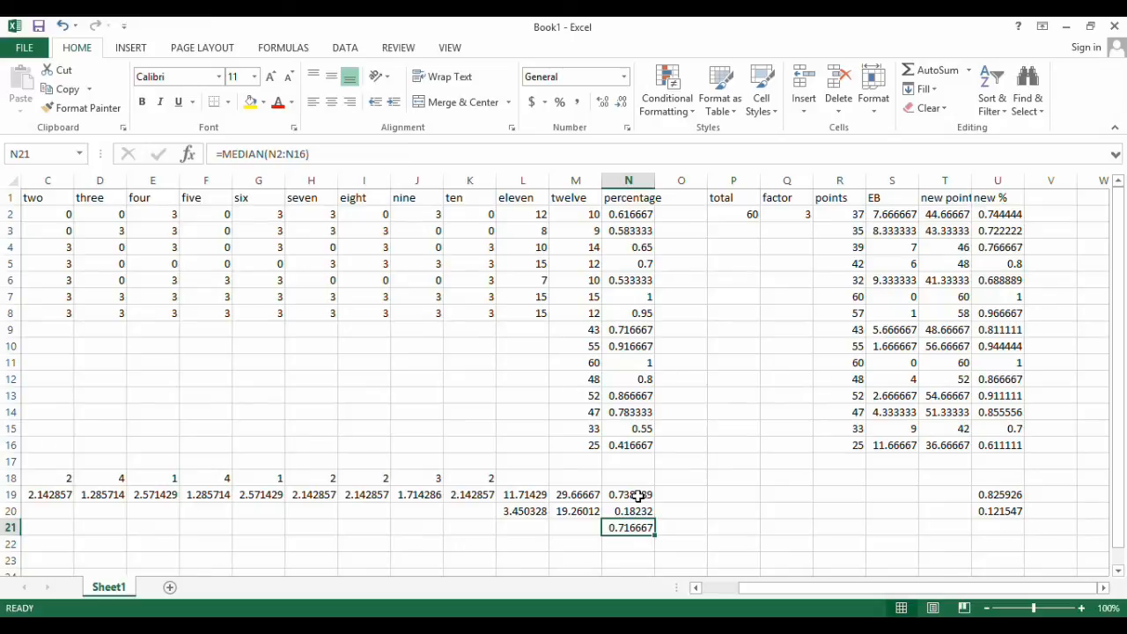
{"action": "left_click", "coordinate": [646, 511]}
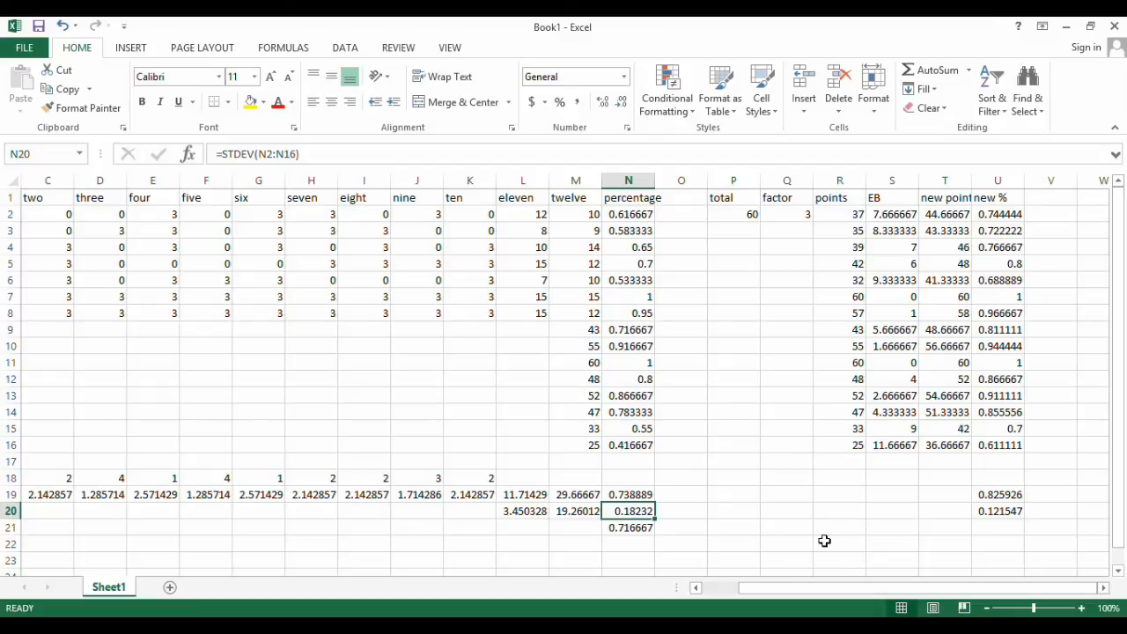
Add the column heading "curve" in W1
{"action": "left_click", "coordinate": [1104, 589]}
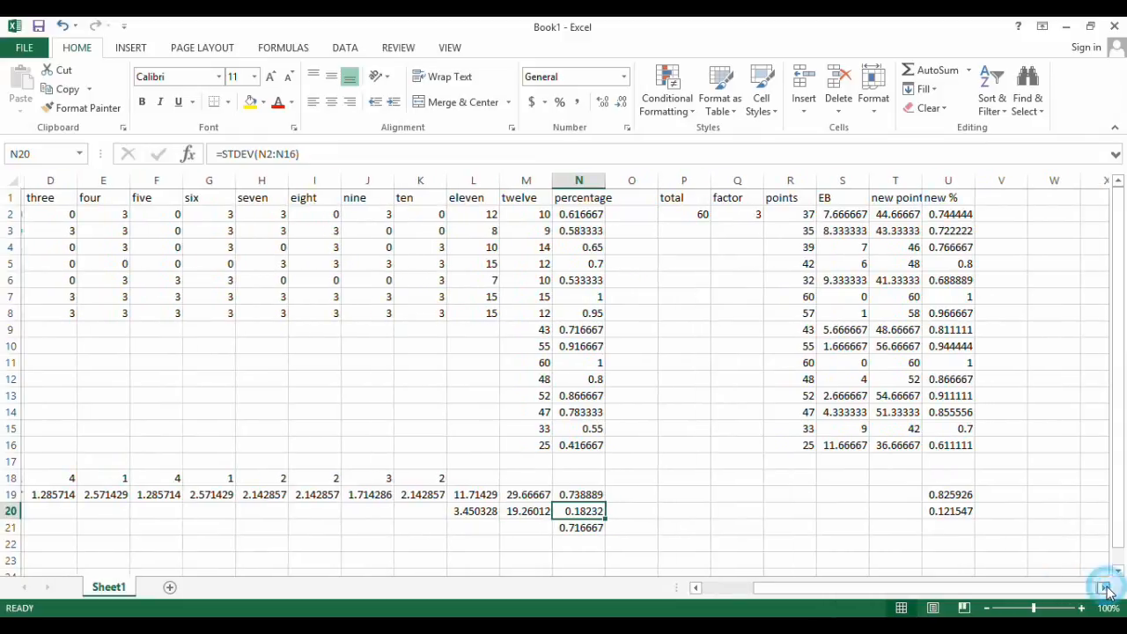
{"action": "left_click", "coordinate": [1104, 589]}
{"action": "left_click", "coordinate": [989, 200]}
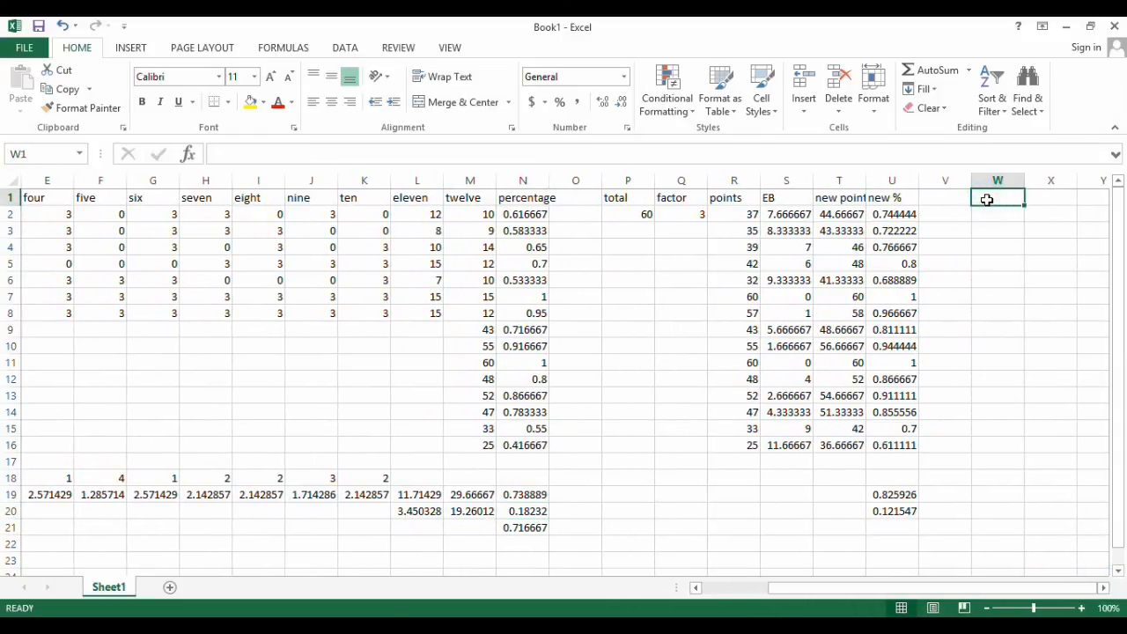
{"action": "type", "text": "curve"}
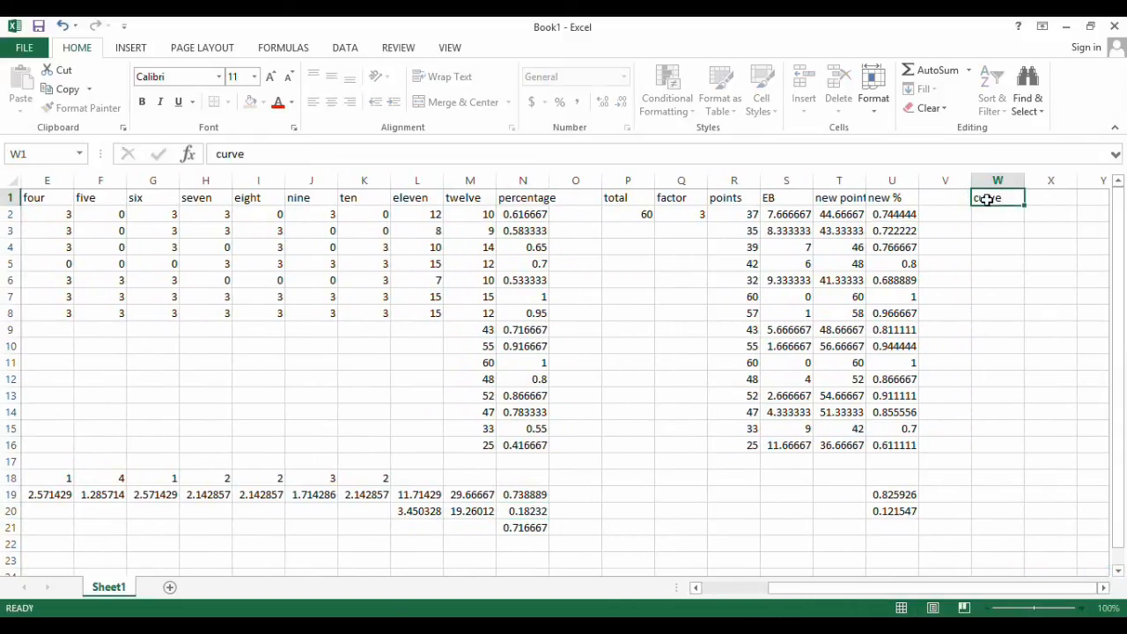
{"action": "key", "text": "Return"}
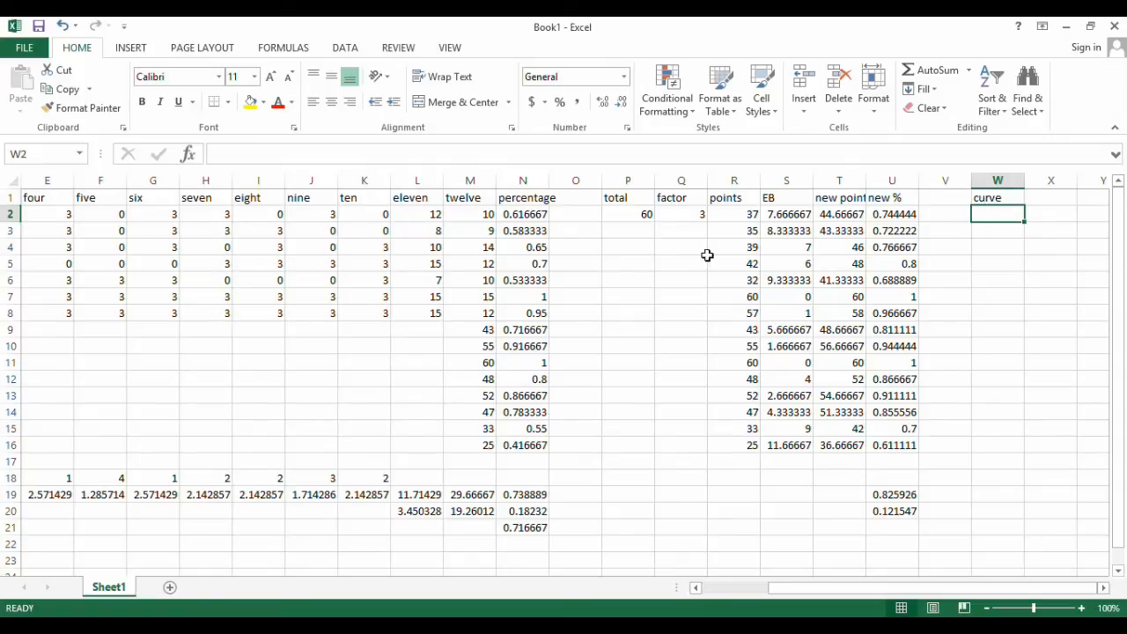
Calculate the square-root curve in W2 with =SQRT(N2*100)*10 and fill the formula down to W16
{"action": "type", "text": "="}
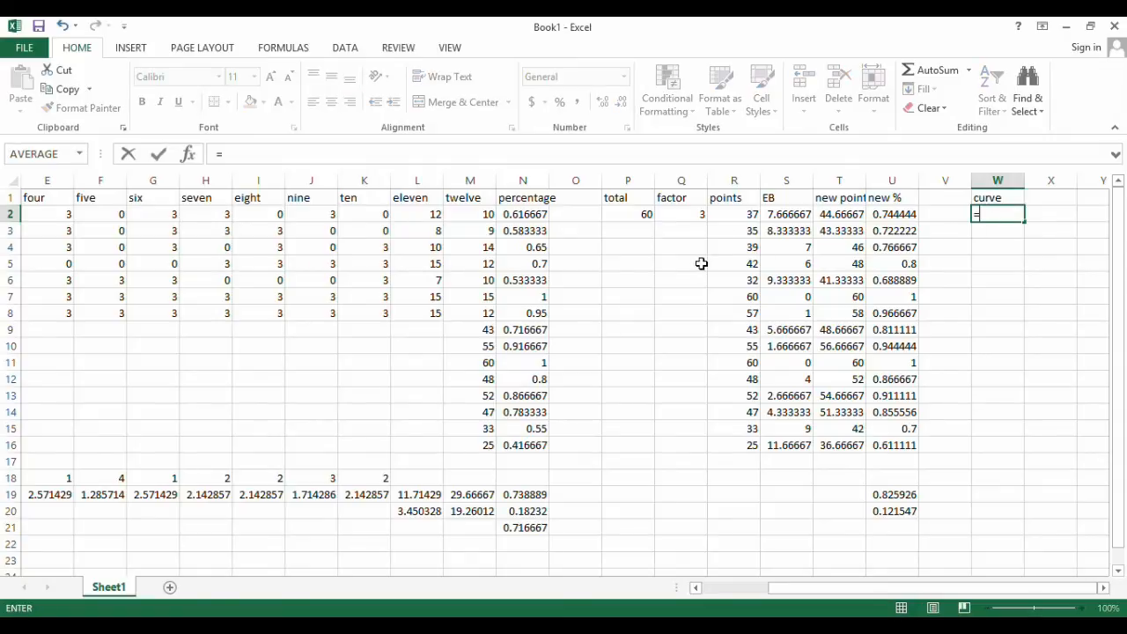
{"action": "type", "text": "SQRT("}
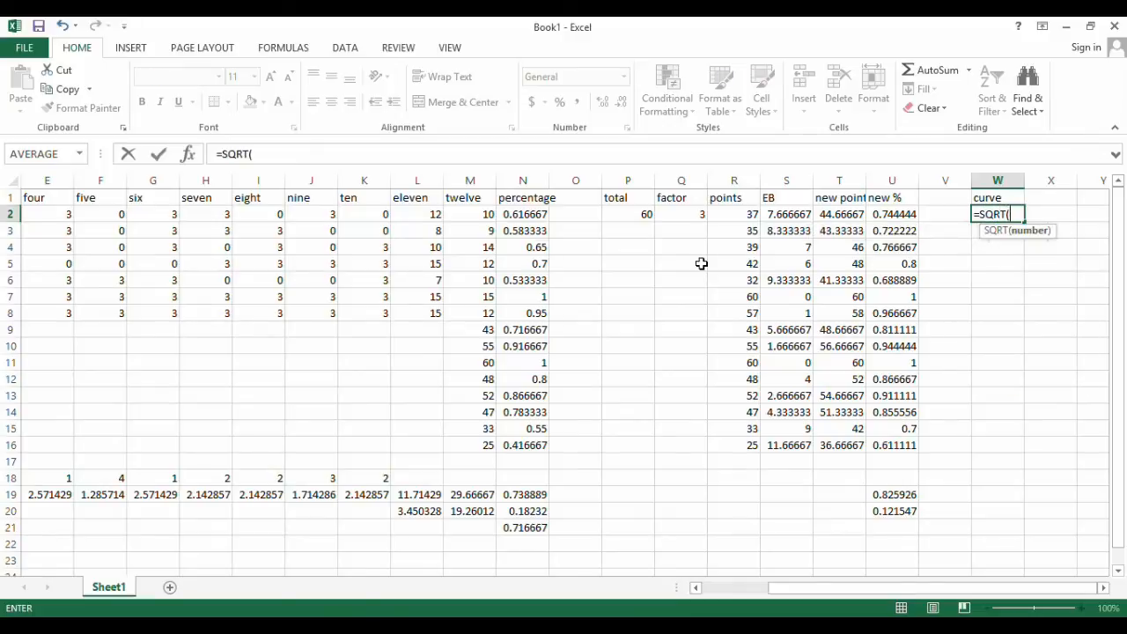
{"action": "left_click", "coordinate": [520, 214]}
{"action": "type", "text": "*10"}
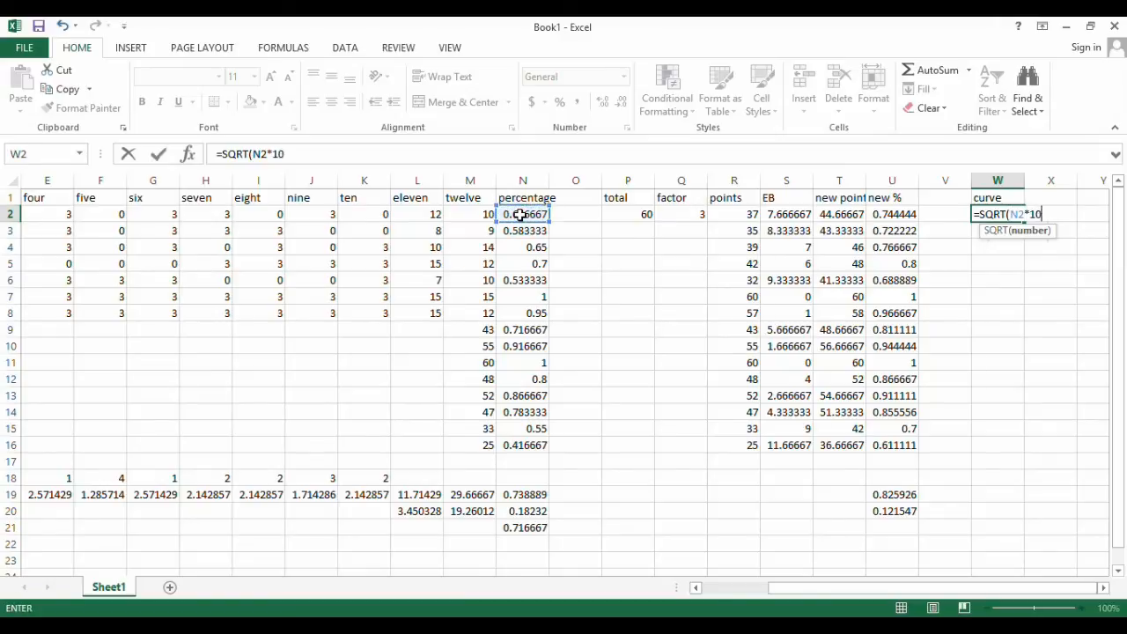
{"action": "type", "text": "0"}
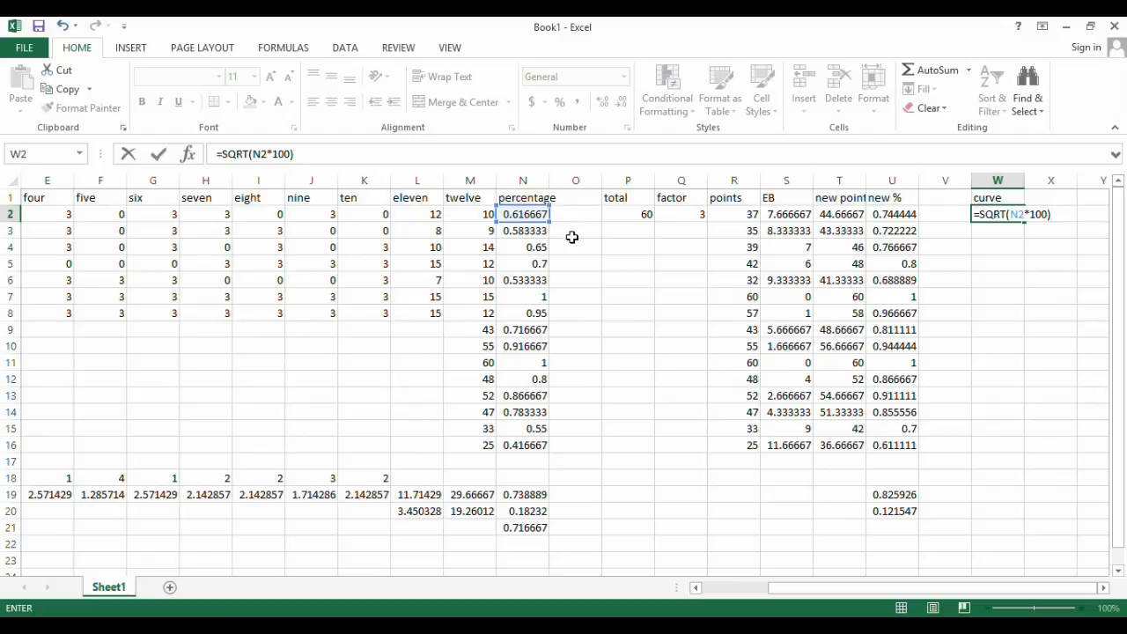
{"action": "type", "text": "*10"}
{"action": "key", "text": "Return"}
{"action": "key", "text": "Up"}
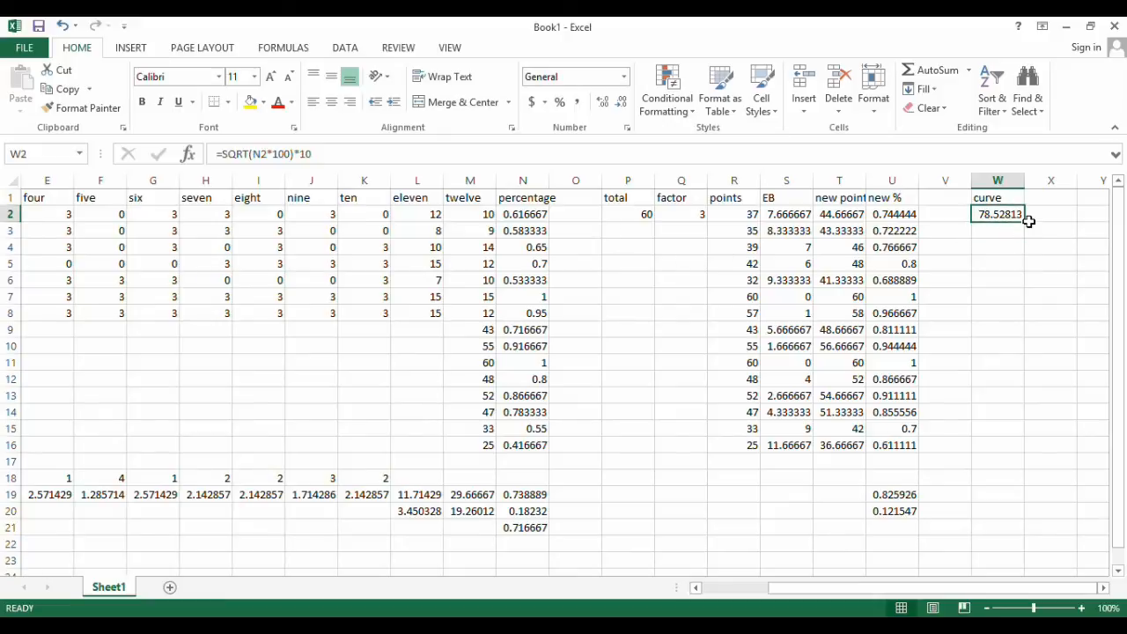
{"action": "left_click_drag", "start_coordinate": [1025, 221], "coordinate": [1024, 454]}
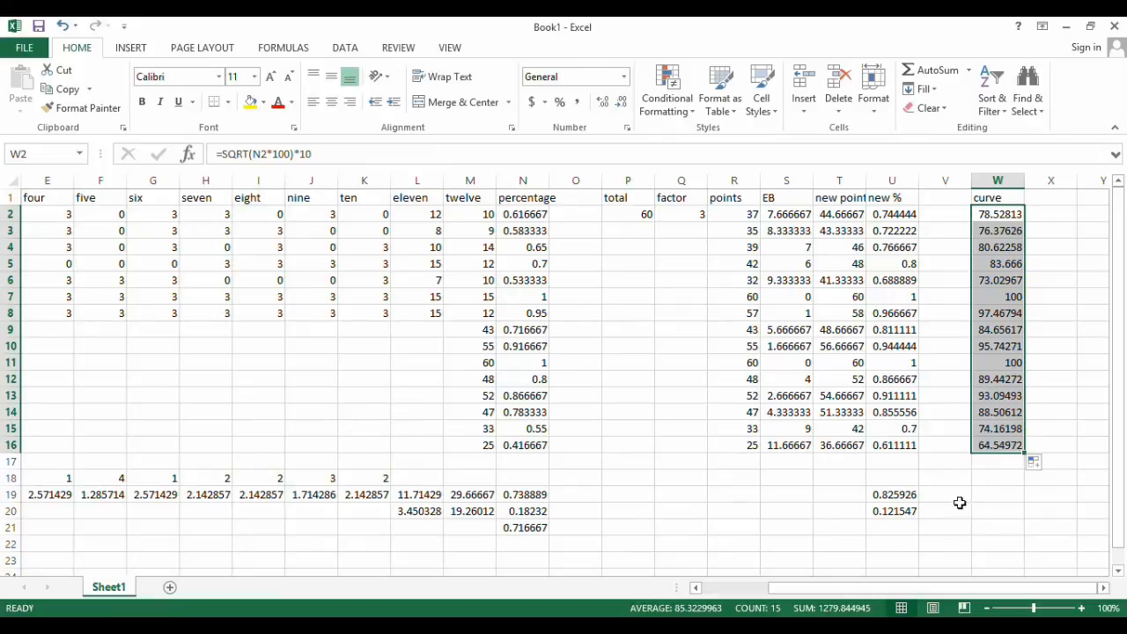
Fill the average and standard deviation formulas from U19:U20 across to W19:W20 and clear the copies in V19:V20
{"action": "left_click", "coordinate": [907, 494]}
{"action": "left_click", "coordinate": [900, 511], "text": "shift"}
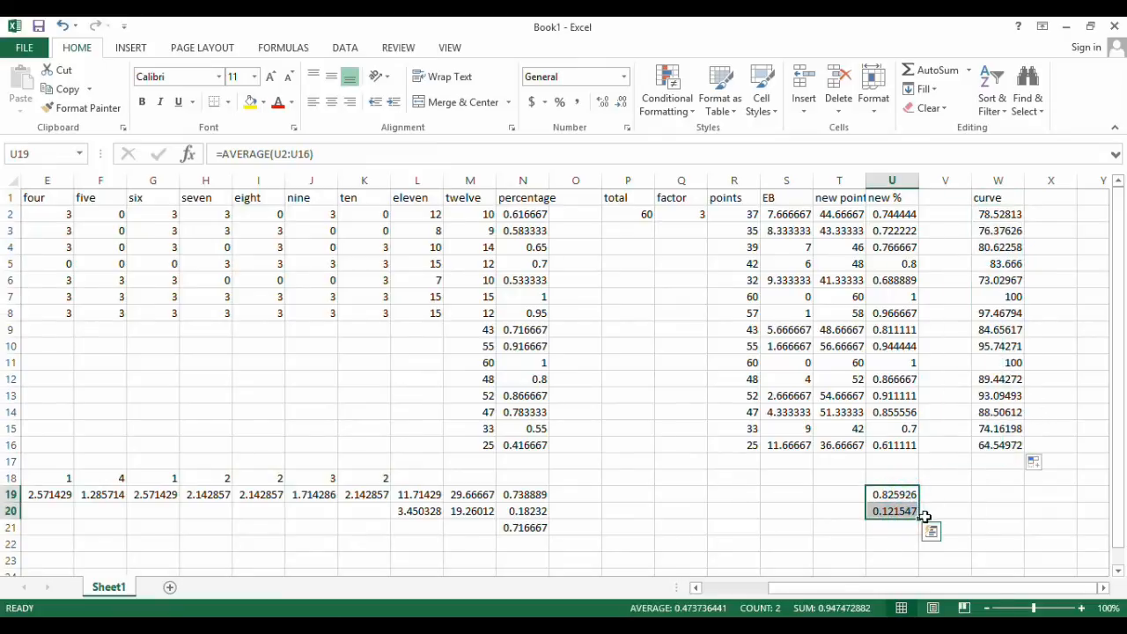
{"action": "left_click_drag", "start_coordinate": [920, 519], "coordinate": [952, 514]}
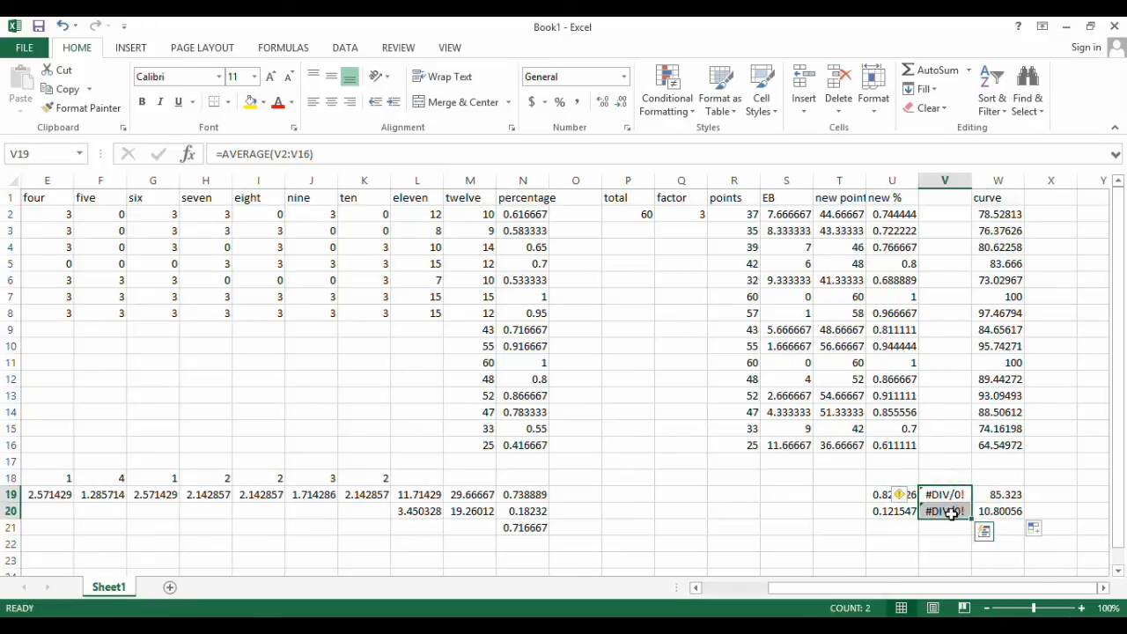
{"action": "key", "text": "Delete"}
{"action": "left_click", "coordinate": [1001, 477]}
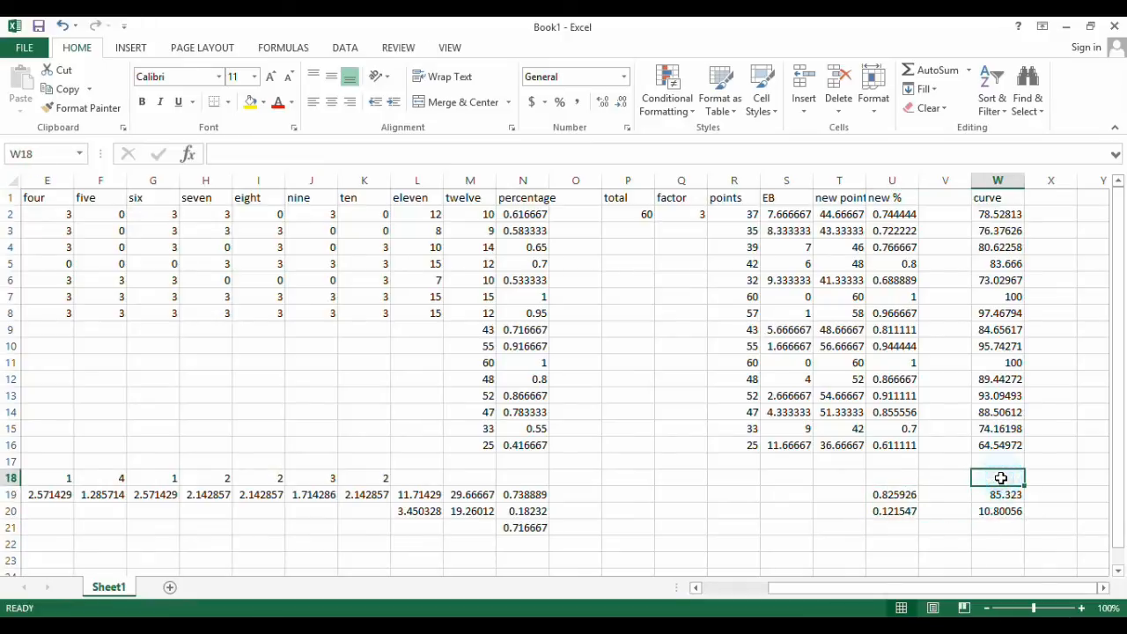
Compare the average and standard deviation of the new percentages in U19:U20 with those of the square-root curve in W19:W20
{"action": "left_click", "coordinate": [894, 495]}
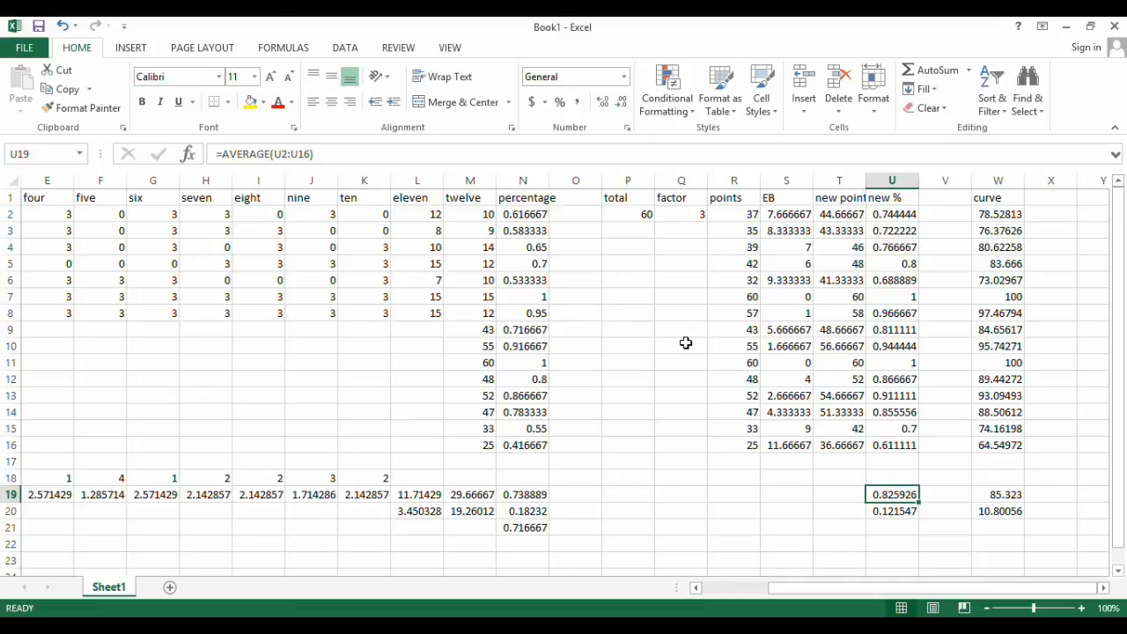
{"action": "left_click", "coordinate": [986, 214]}
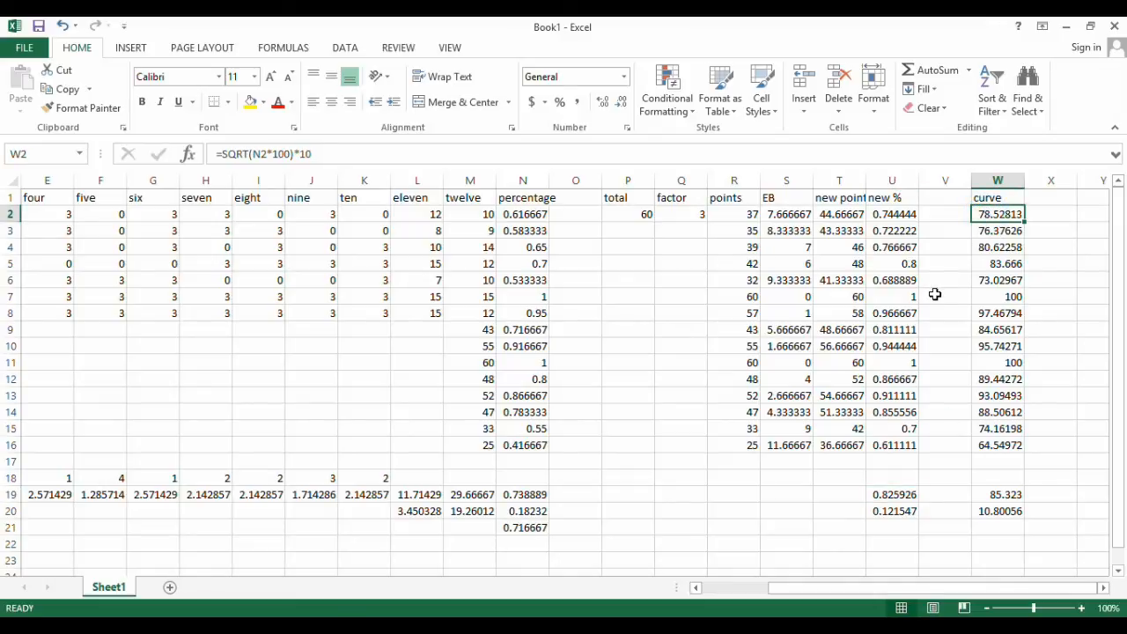
{"action": "left_click", "coordinate": [911, 496]}
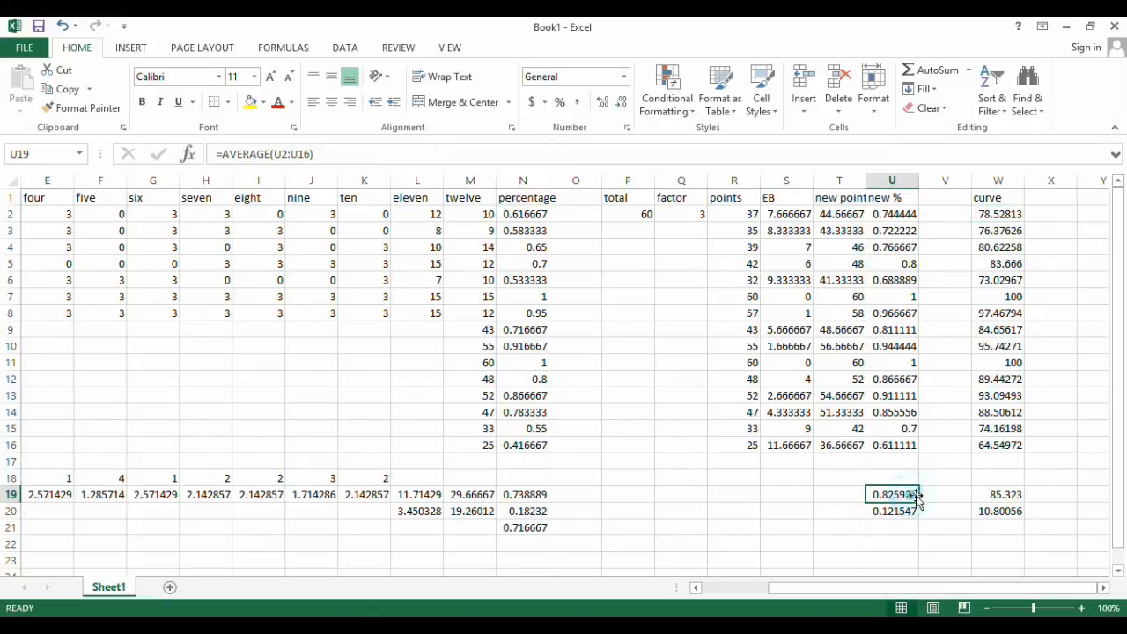
{"action": "left_click", "coordinate": [1015, 496]}
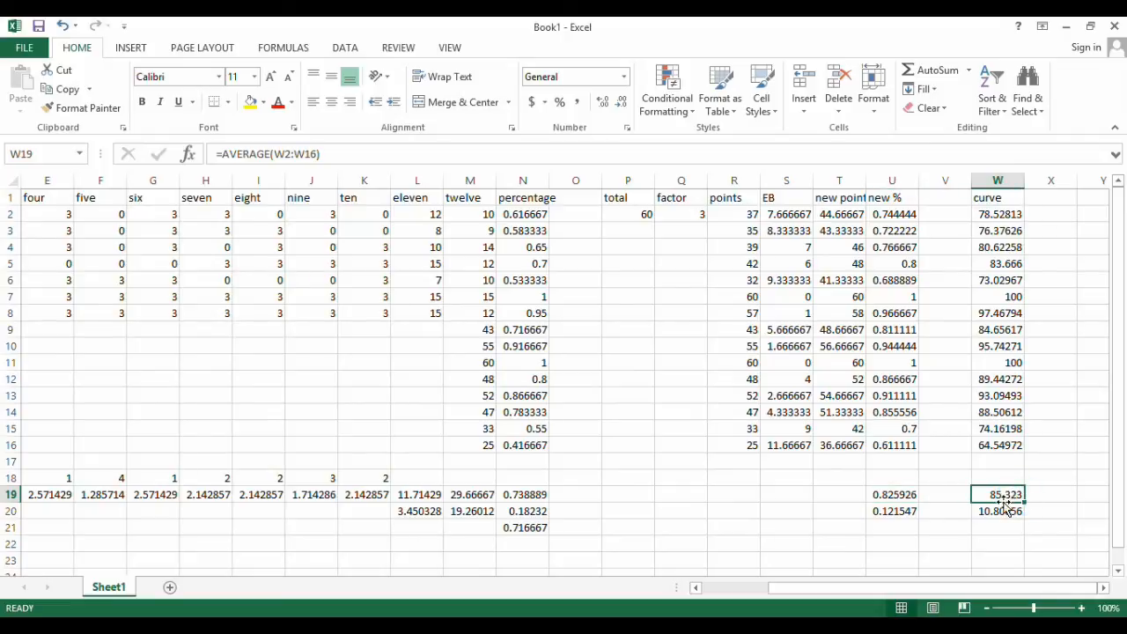
{"action": "left_click", "coordinate": [900, 511]}
{"action": "left_click", "coordinate": [998, 511]}
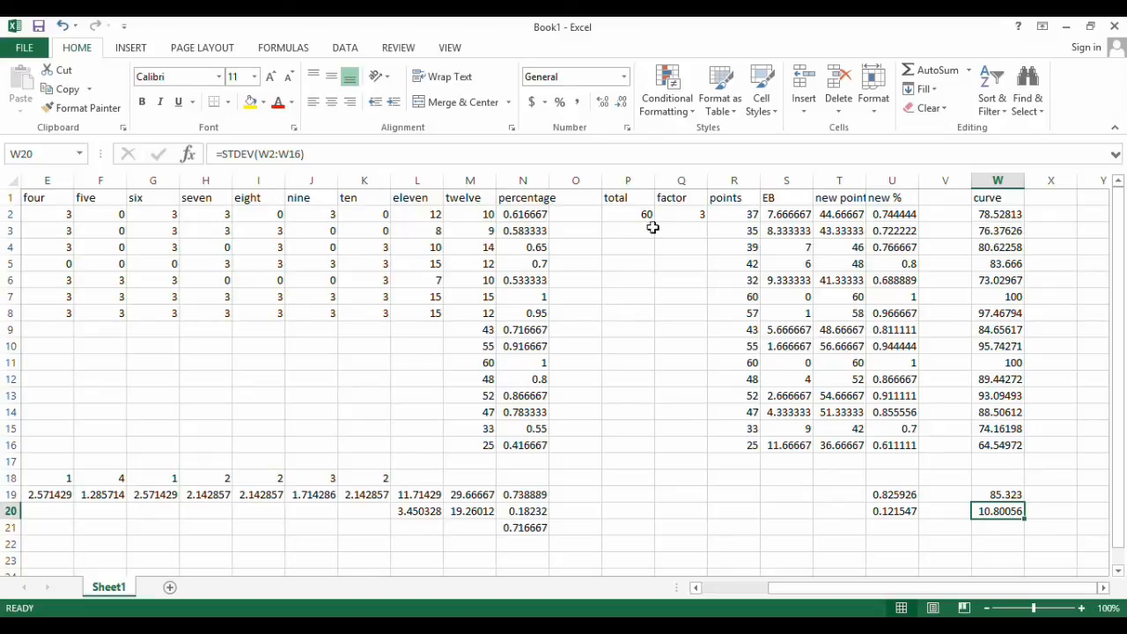
Set the curve factor in Q2 to 2
{"action": "left_click", "coordinate": [676, 214]}
{"action": "type", "text": "2"}
{"action": "key", "text": "Return"}
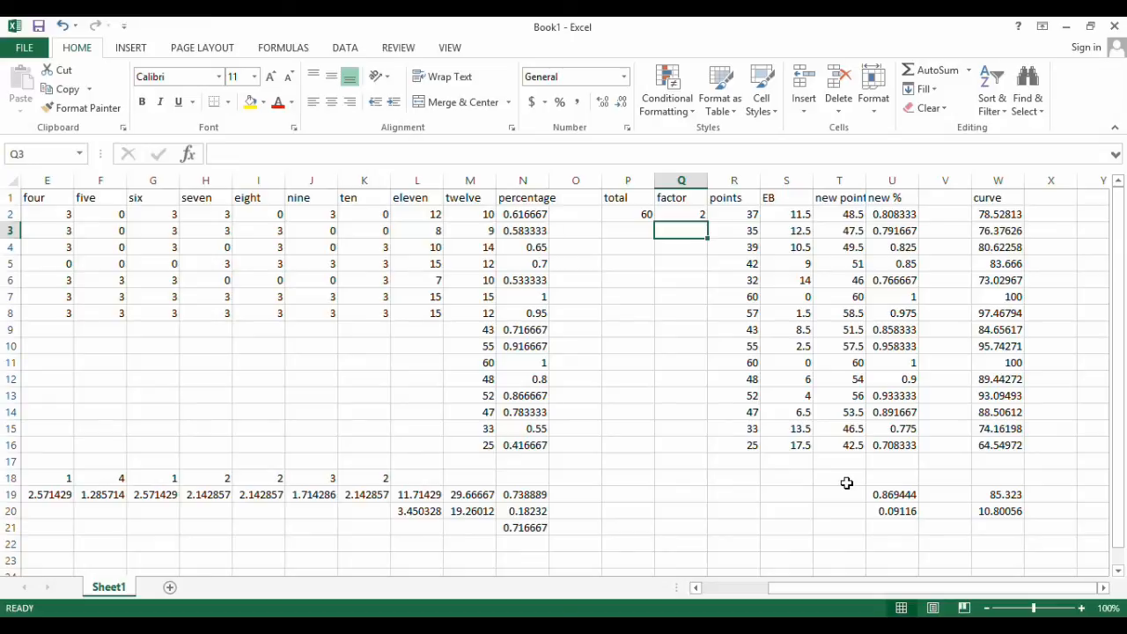
Add a comment to student b's percentage in N5 reading "student was cheating by cell phone"
{"action": "left_click_drag", "start_coordinate": [853, 588], "coordinate": [906, 607]}
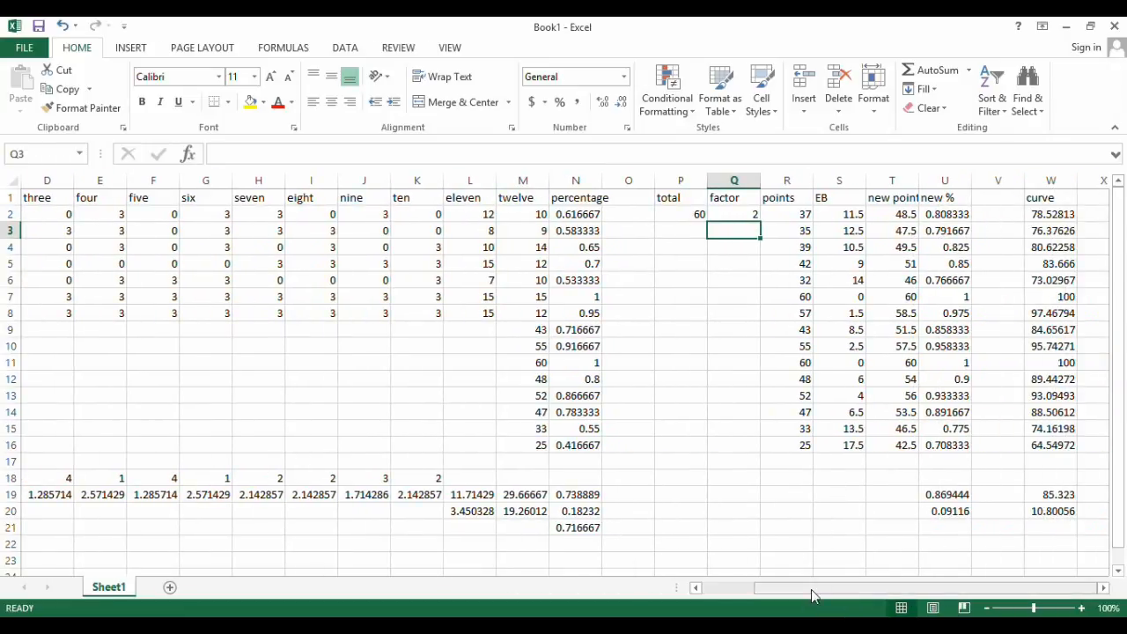
{"action": "left_click_drag", "start_coordinate": [813, 594], "coordinate": [753, 594]}
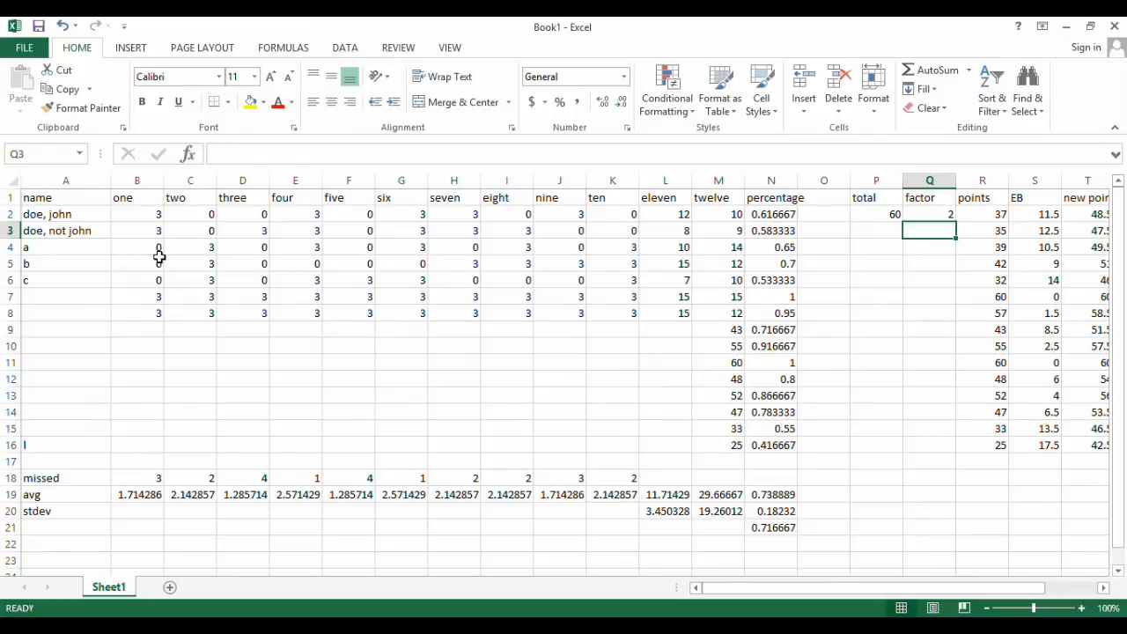
{"action": "left_click", "coordinate": [131, 216]}
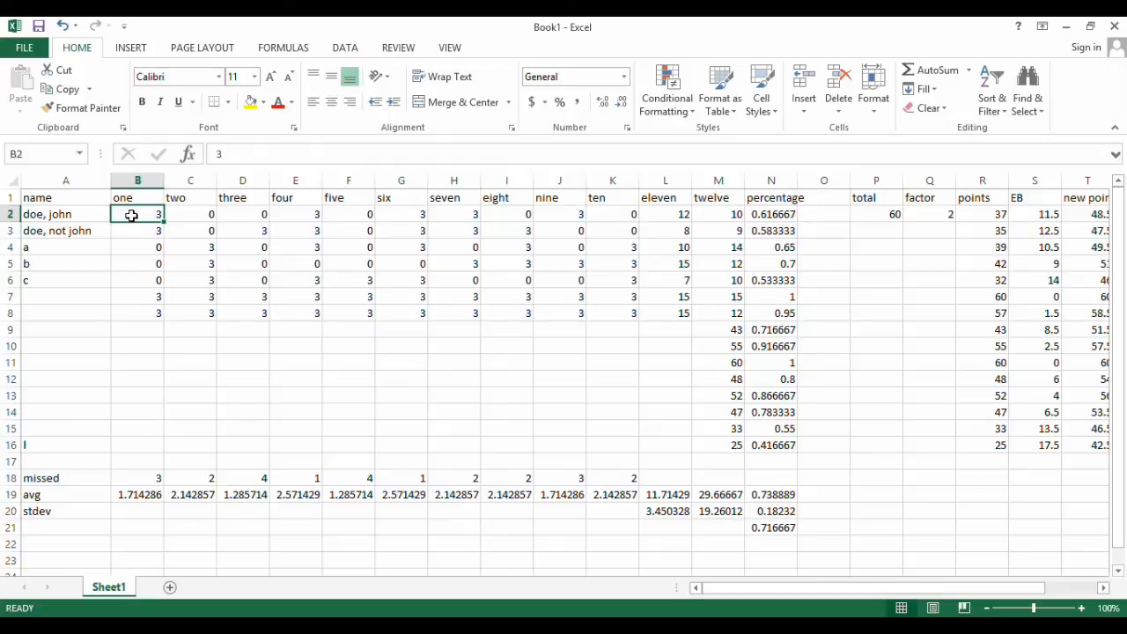
{"action": "left_click", "coordinate": [767, 264]}
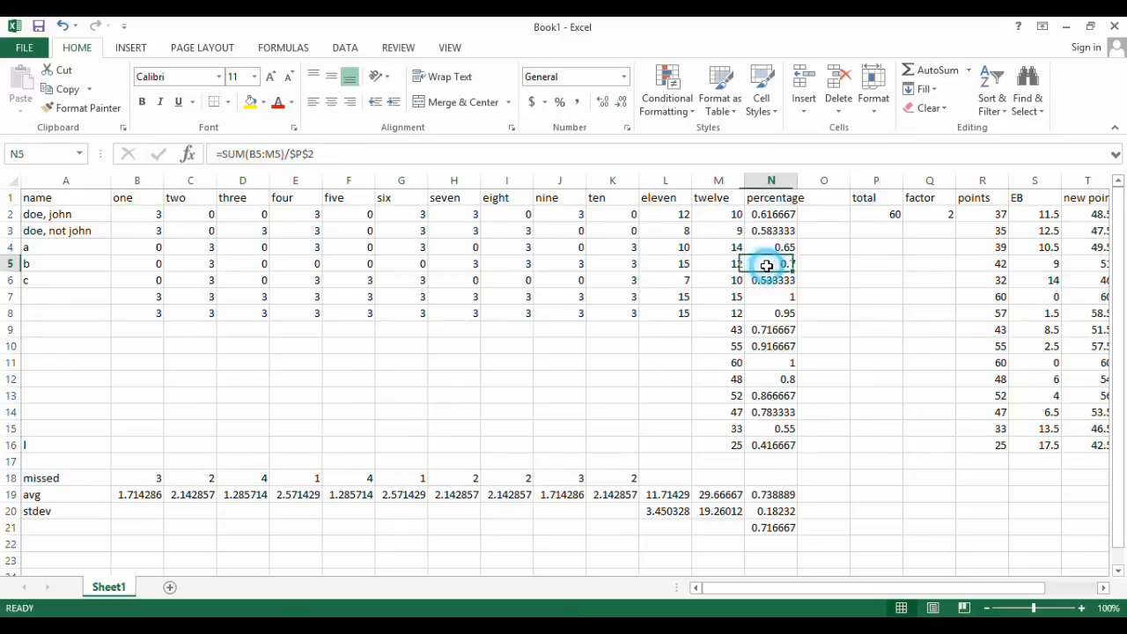
{"action": "right_click", "coordinate": [767, 265]}
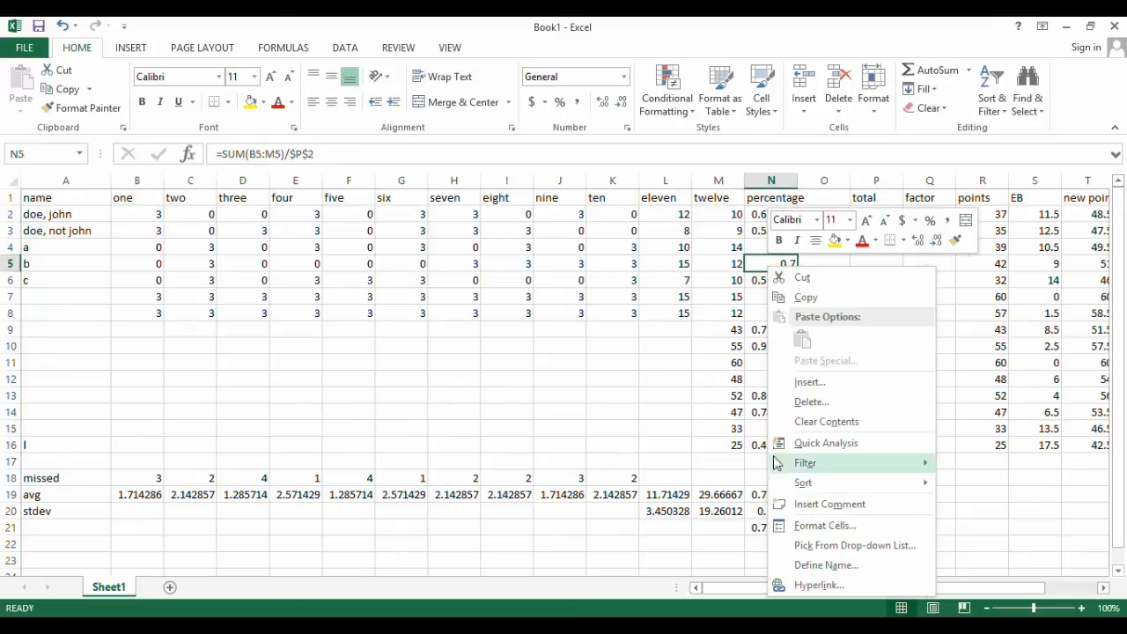
{"action": "left_click", "coordinate": [830, 504]}
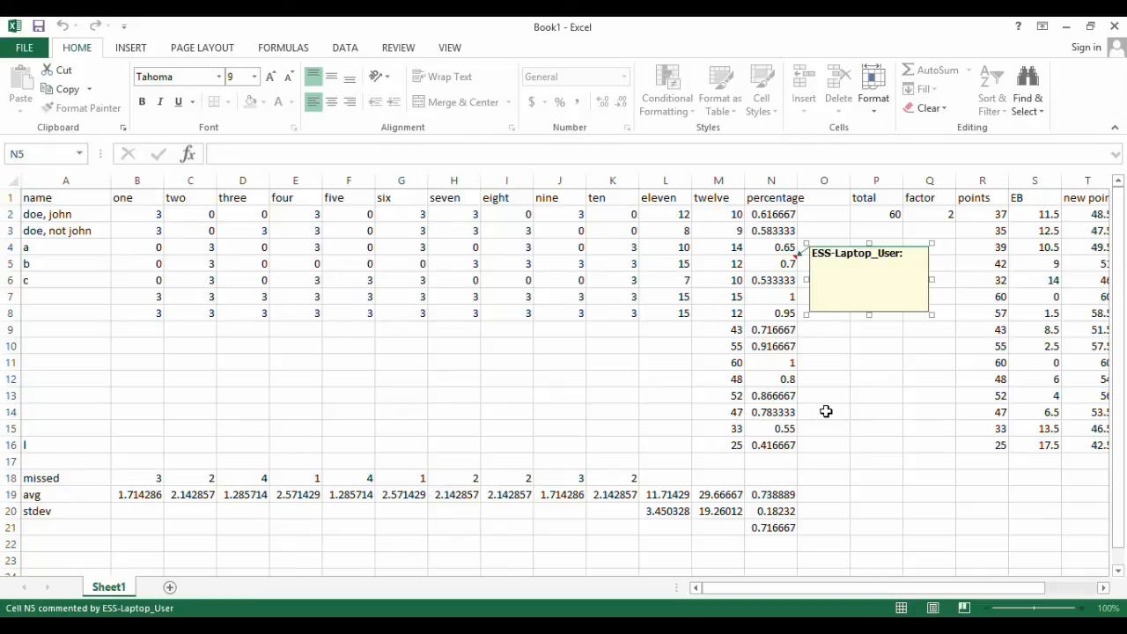
{"action": "type", "text": "student was cheating by "}
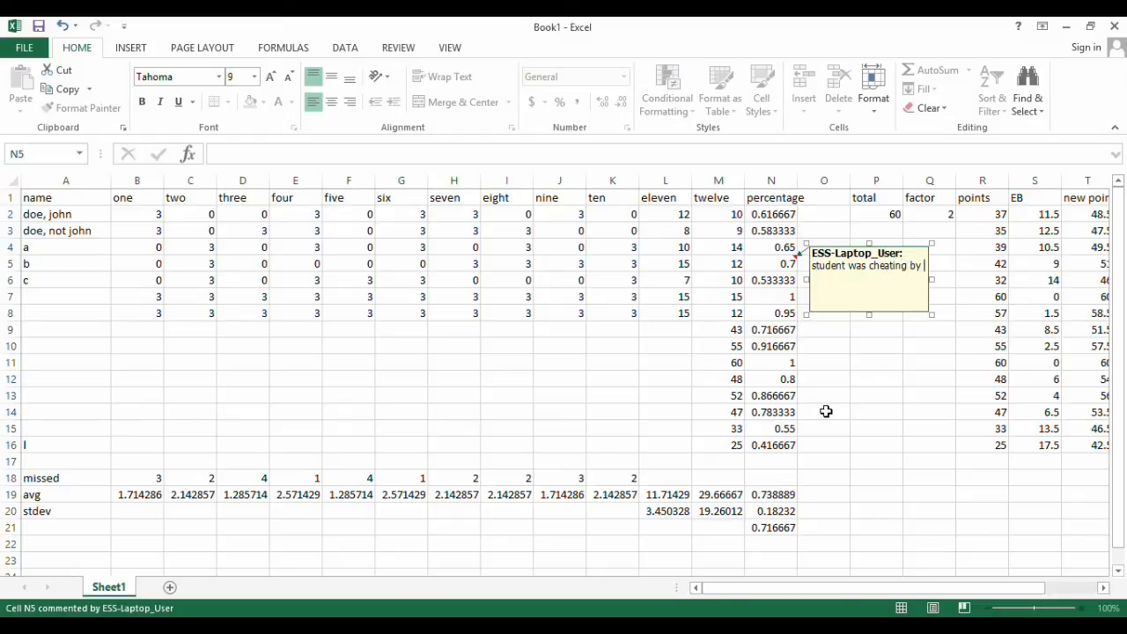
{"action": "type", "text": "cell phone"}
{"action": "left_click", "coordinate": [672, 333]}
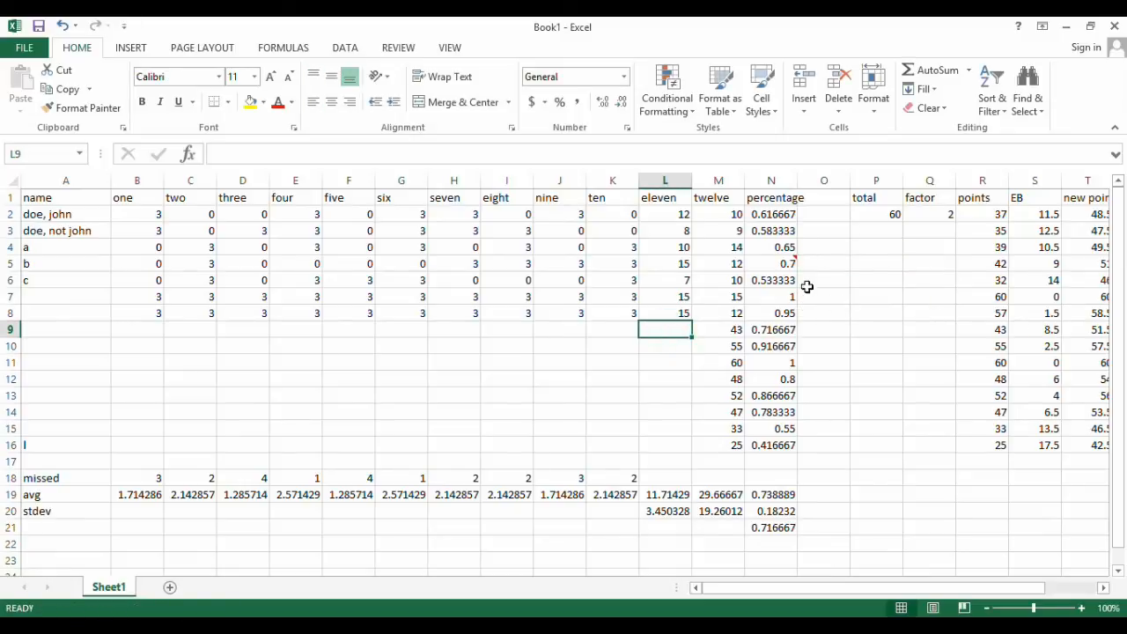
{"action": "mouse_move", "coordinate": [777, 264]}
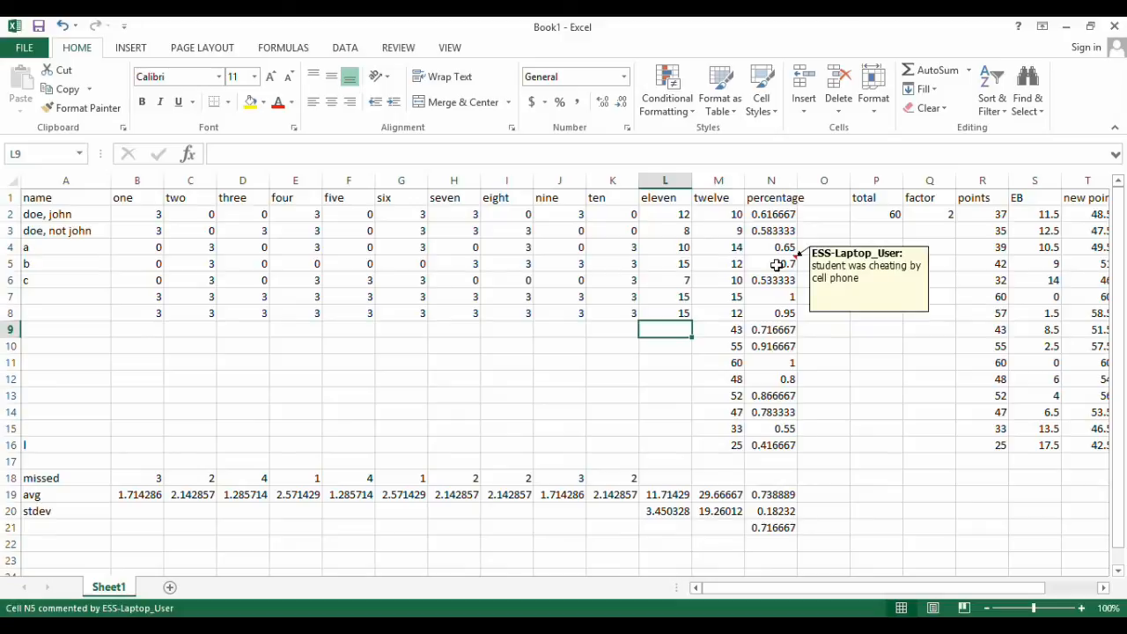
Add a comment to the name cell A6 reading "review done"
{"action": "right_click", "coordinate": [56, 281]}
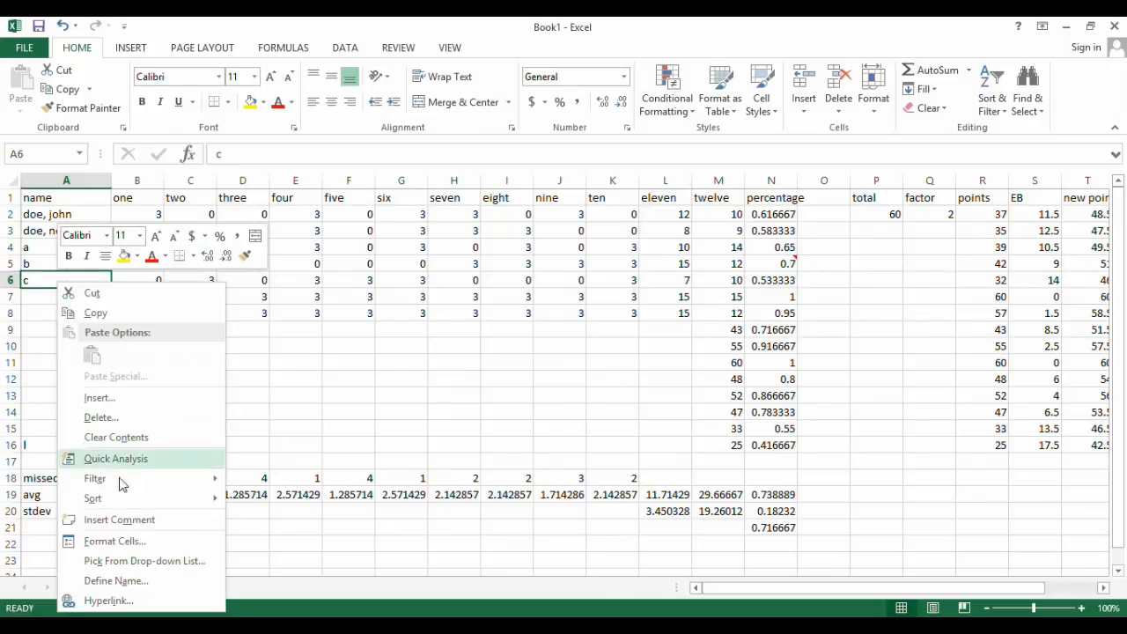
{"action": "left_click", "coordinate": [128, 521]}
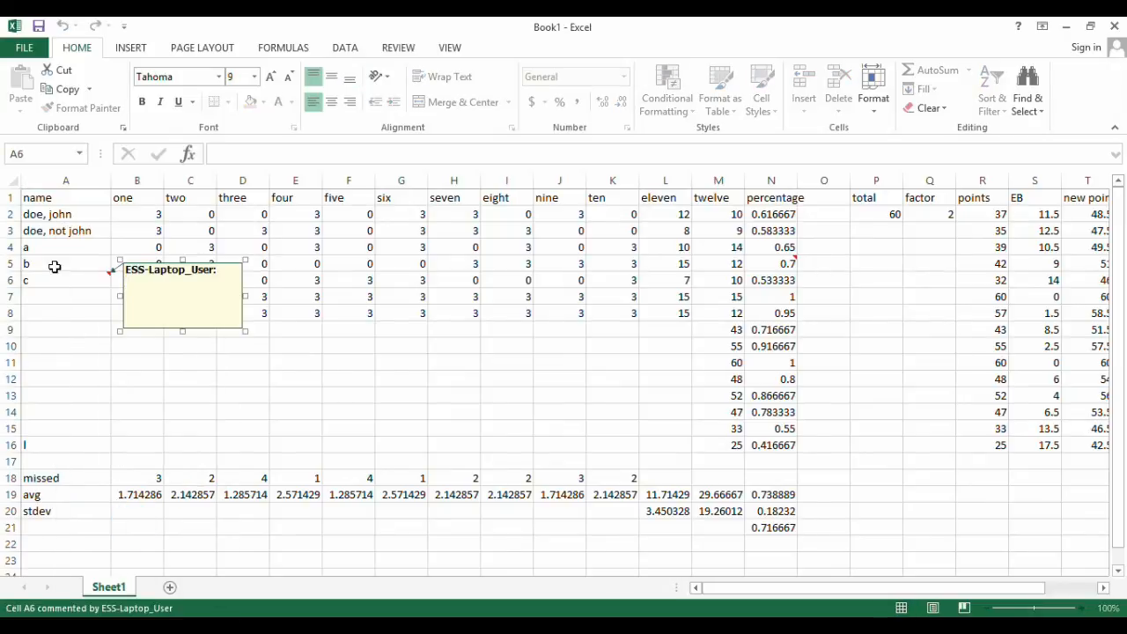
{"action": "type", "text": "review done"}
{"action": "key", "text": "Return"}
{"action": "left_click", "coordinate": [93, 357]}
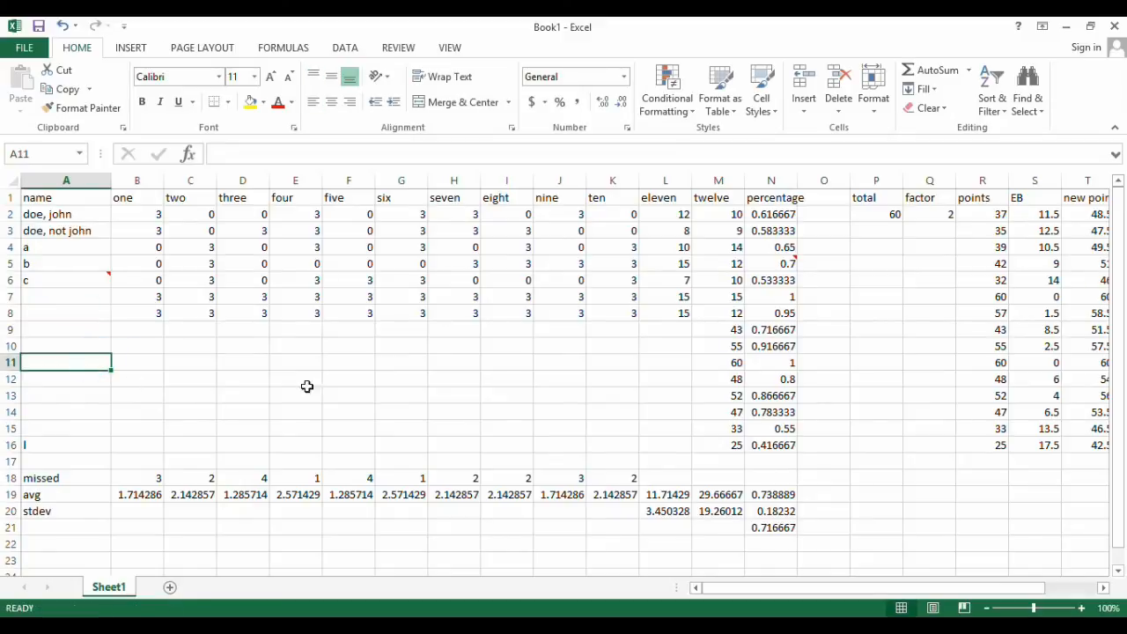
{"action": "mouse_move", "coordinate": [72, 282]}
{"action": "left_click_drag", "start_coordinate": [874, 588], "coordinate": [806, 585]}
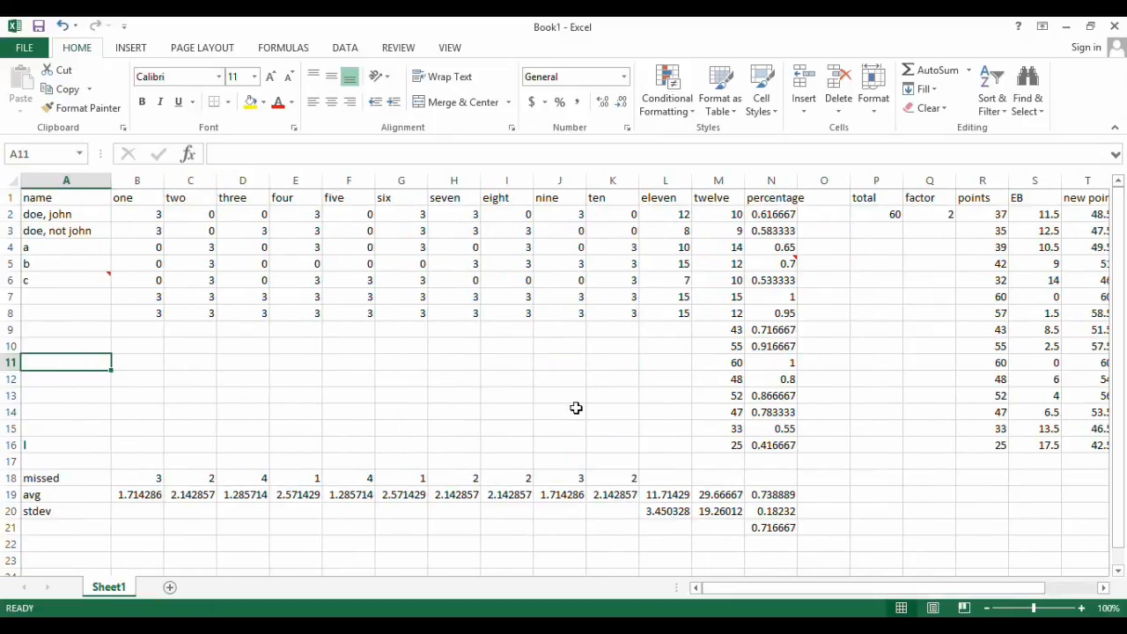